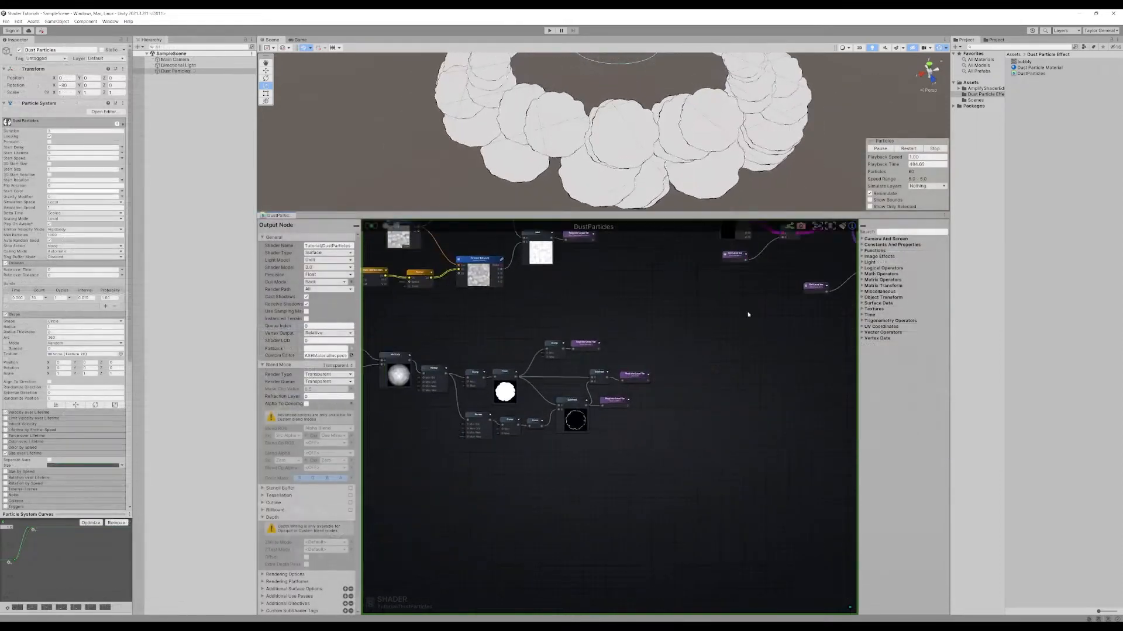
middle_click_drag(748, 314, 579, 413)
middle_click_drag(621, 359, 675, 479)
middle_click_drag(612, 120, 613, 146)
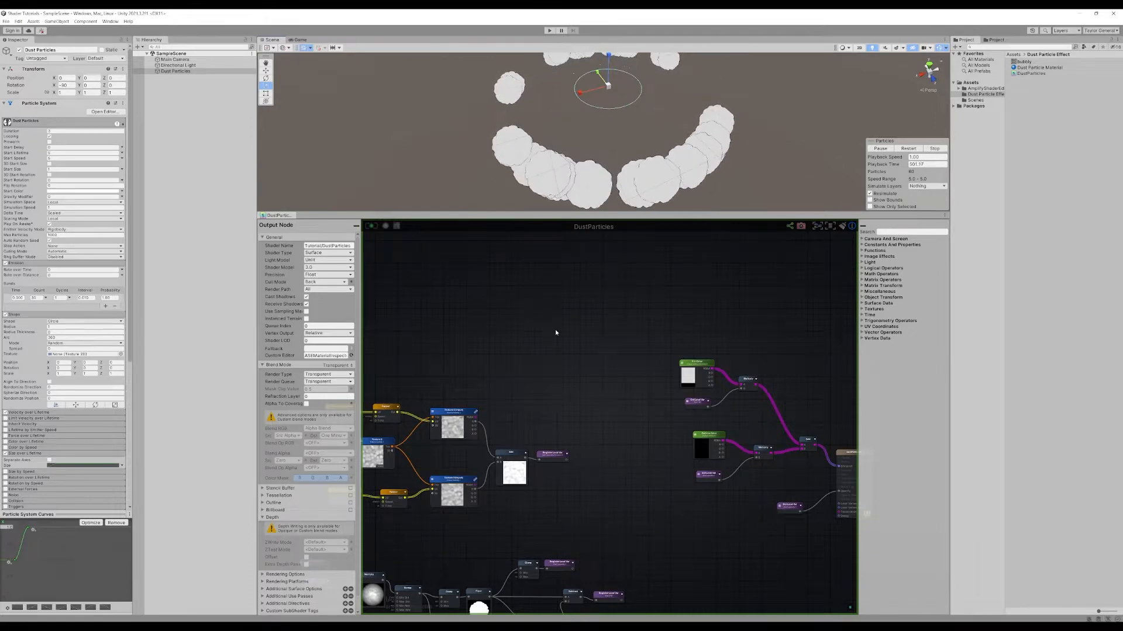
middle_click_drag(528, 391, 687, 304)
scroll(567, 328, "up", 3)
scroll(686, 304, "down", 1)
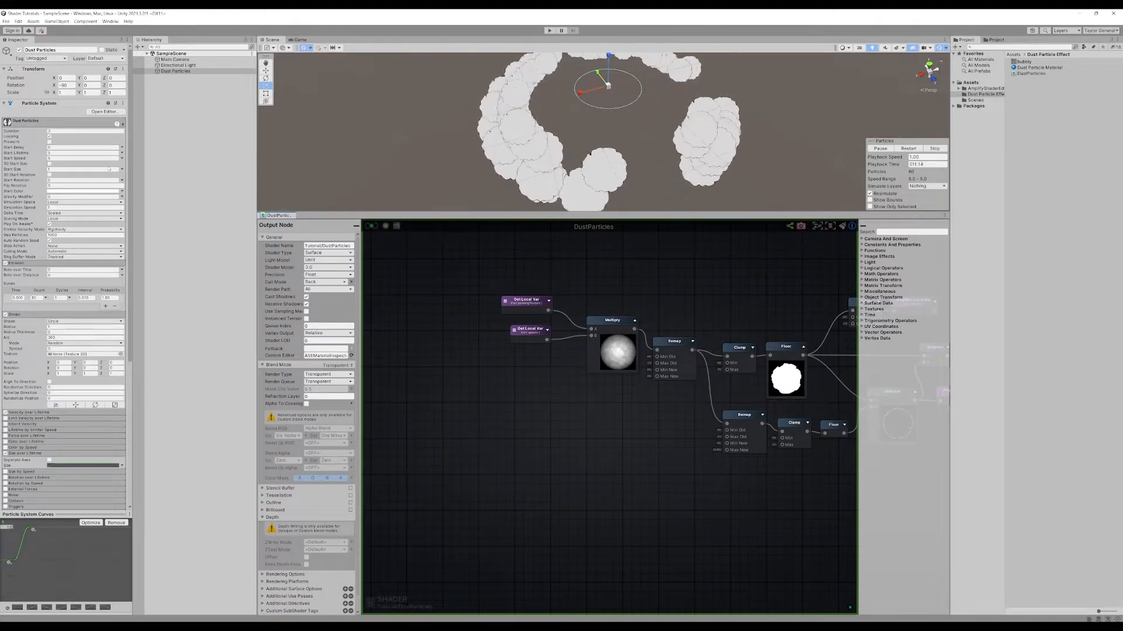
- Widen the Inspector and enable the Custom Data module of the Dust Particles particle system
left_click_drag(132, 135, 165, 135)
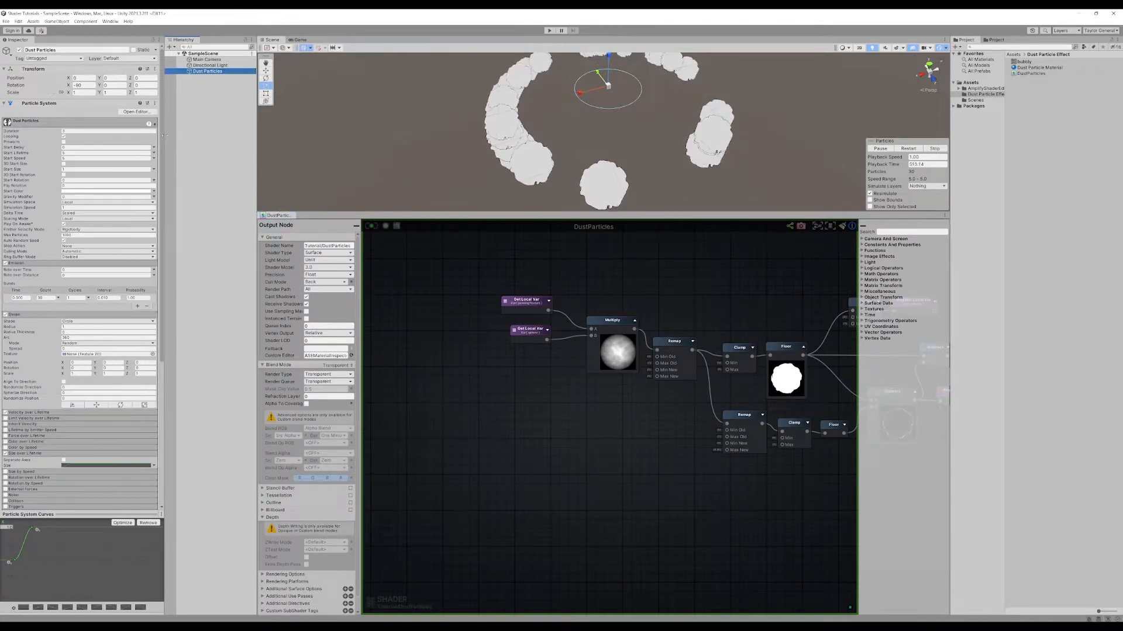
scroll(20, 301, "down", 6)
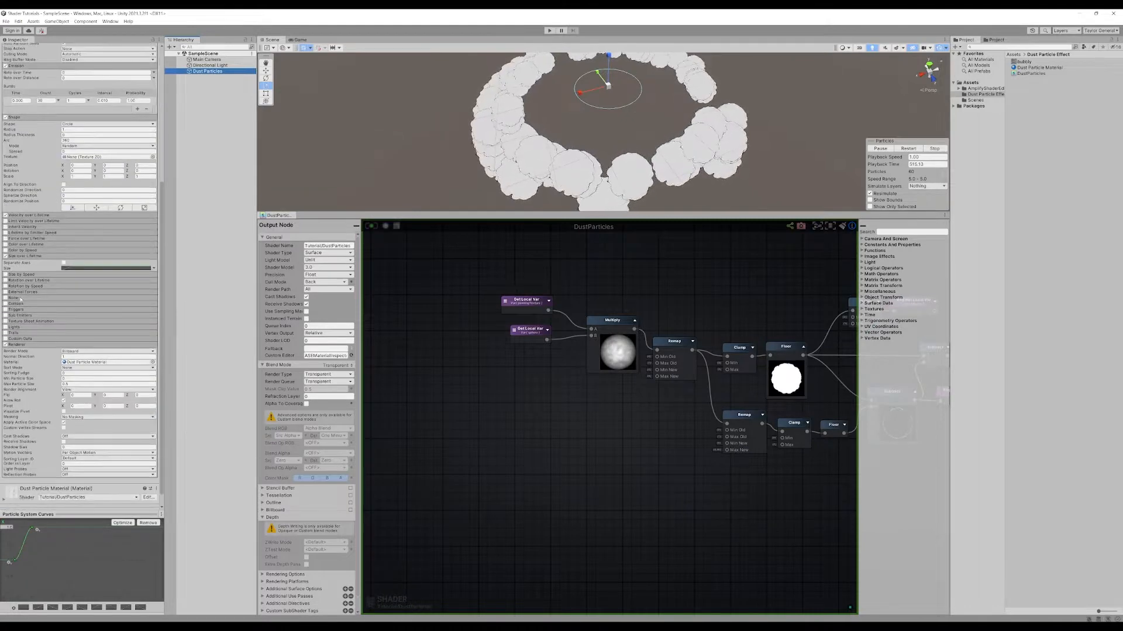
left_click(19, 339)
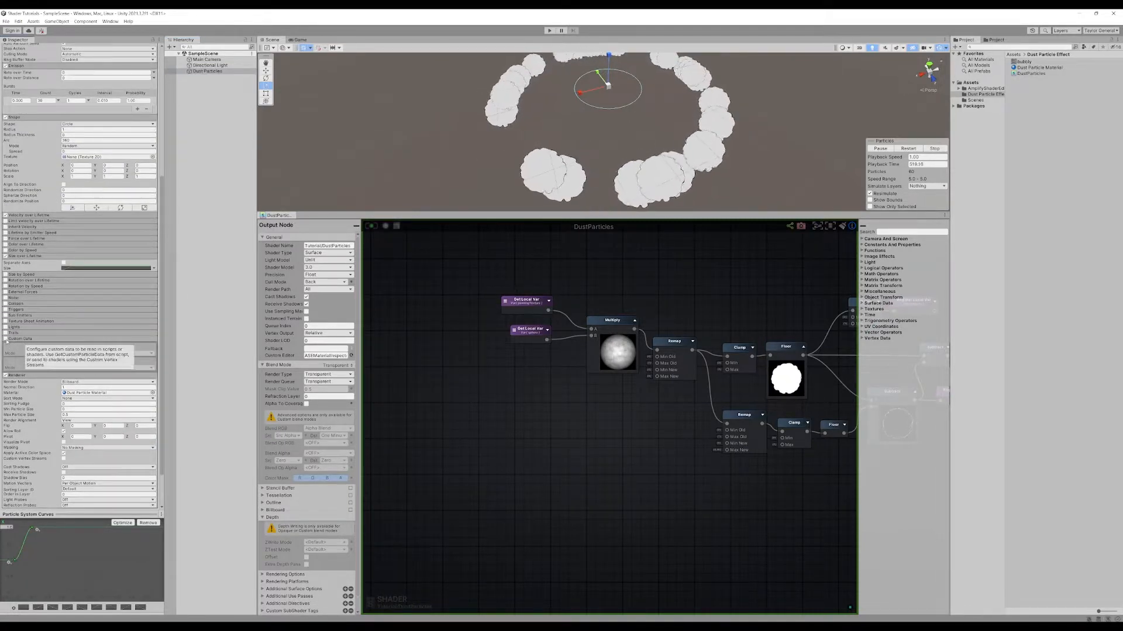
left_click(6, 339)
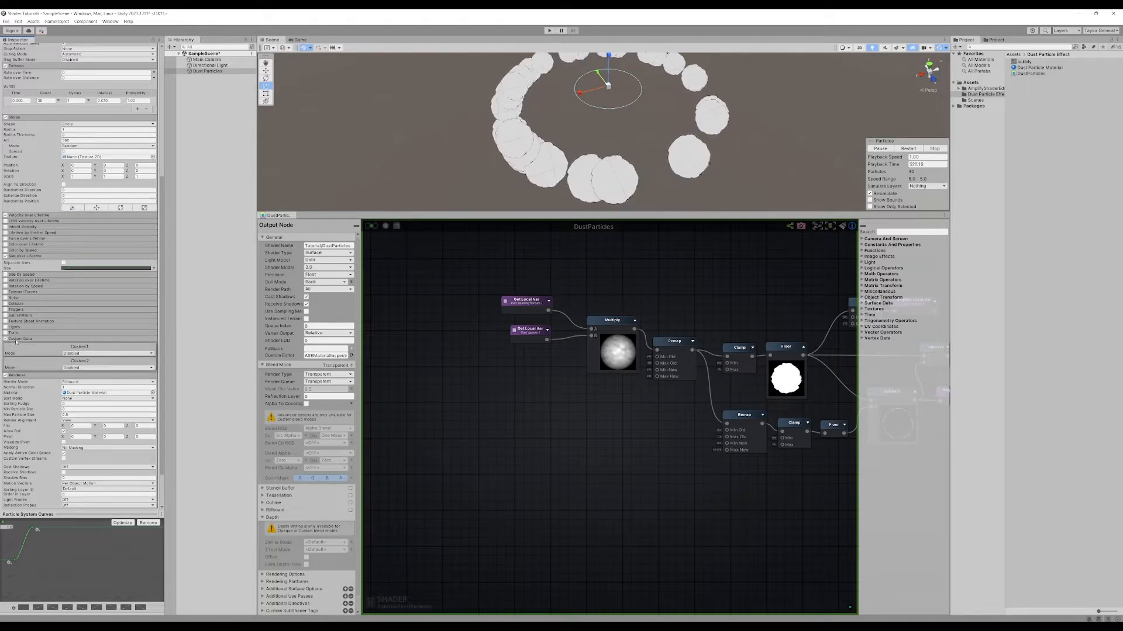
scroll(18, 349, "down", 2)
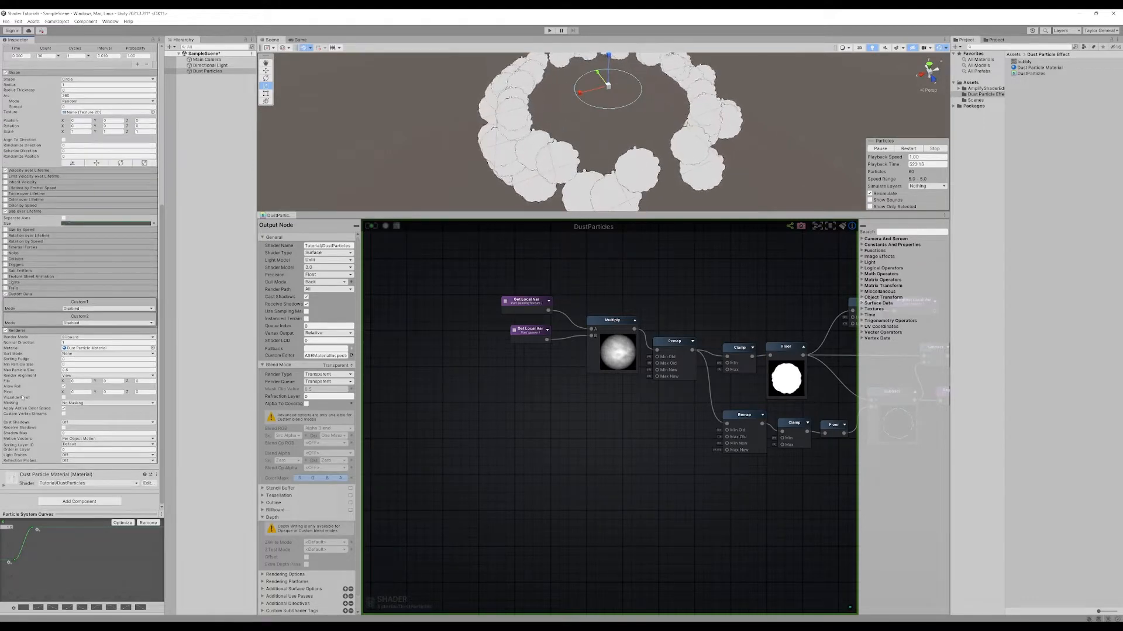
scroll(22, 398, "up", 1)
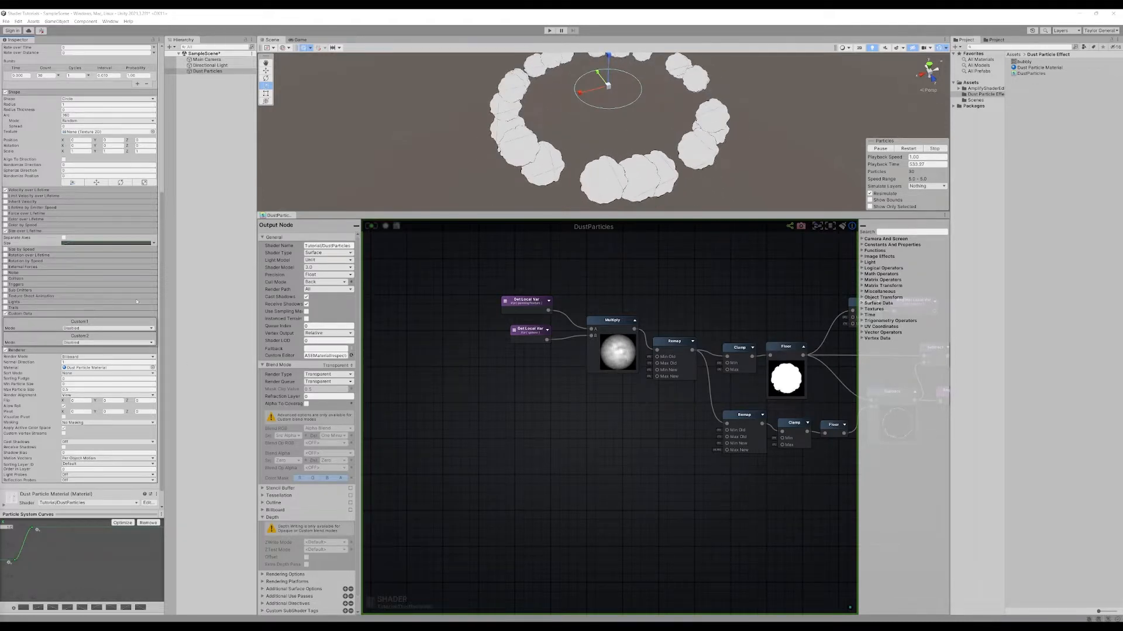
- Set Custom1 to Vector mode with 1 component and make its X value Random Between Two Constants
left_click(134, 328)
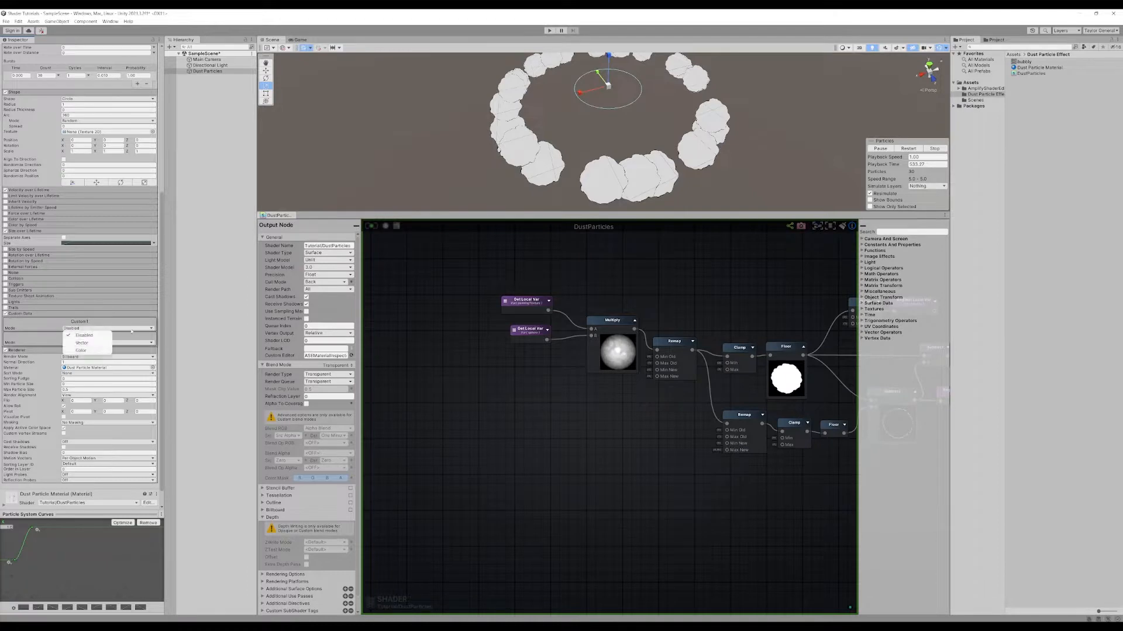
left_click(90, 340)
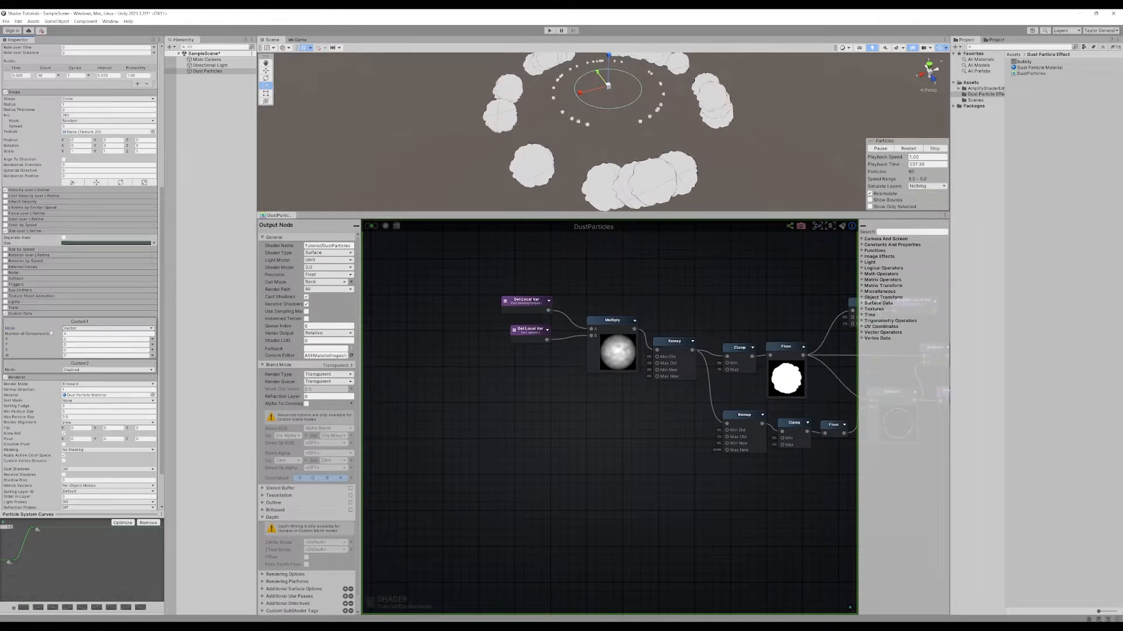
left_click(67, 333)
type("1")
key("Return")
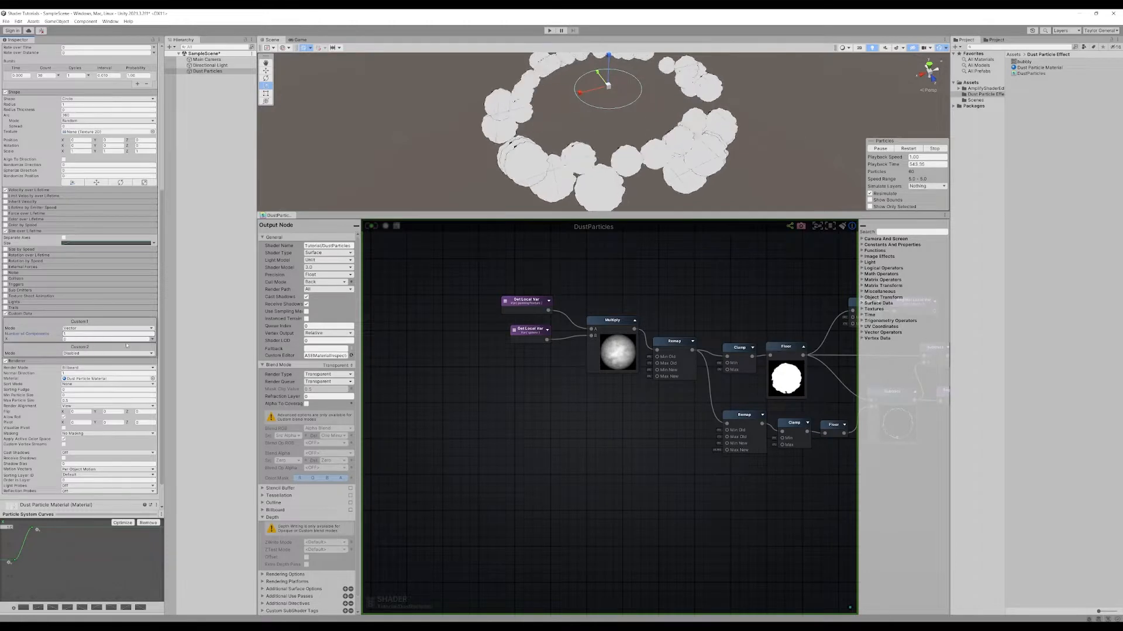
left_click(152, 339)
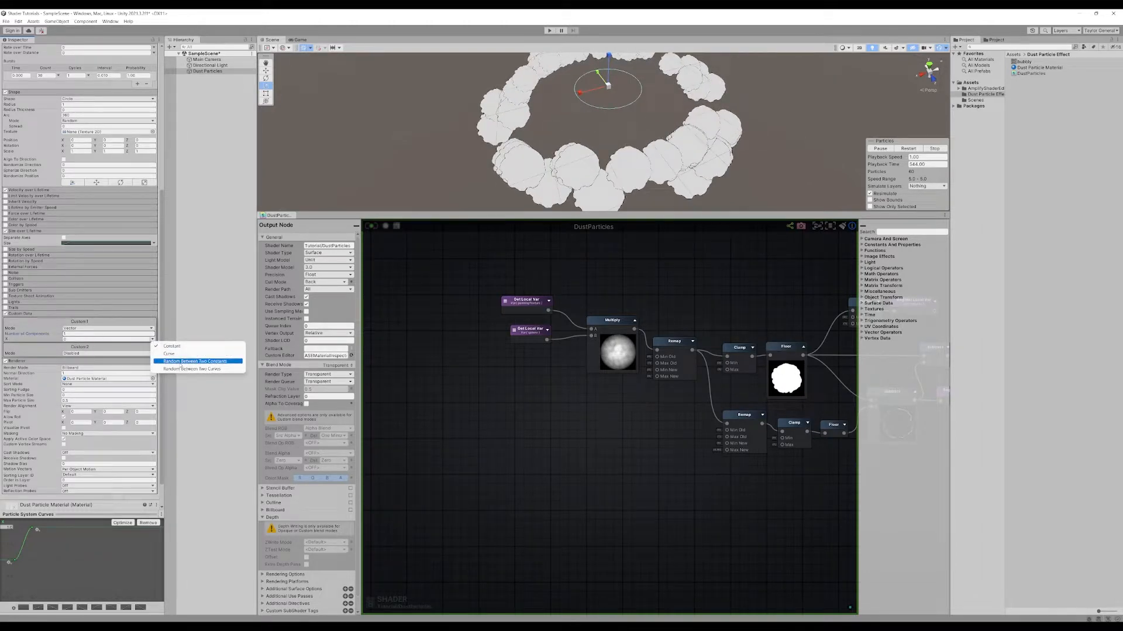
left_click(181, 361)
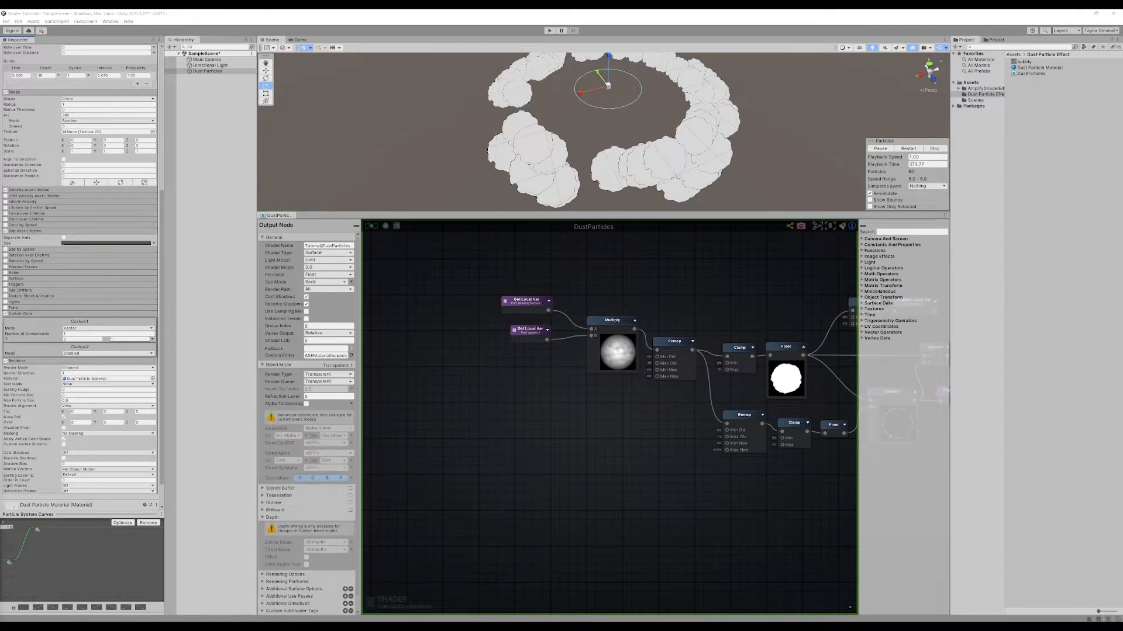
- Examine the particle system's Custom Data and Renderer settings, including the Custom Vertex Streams option
scroll(39, 295, "down", 2)
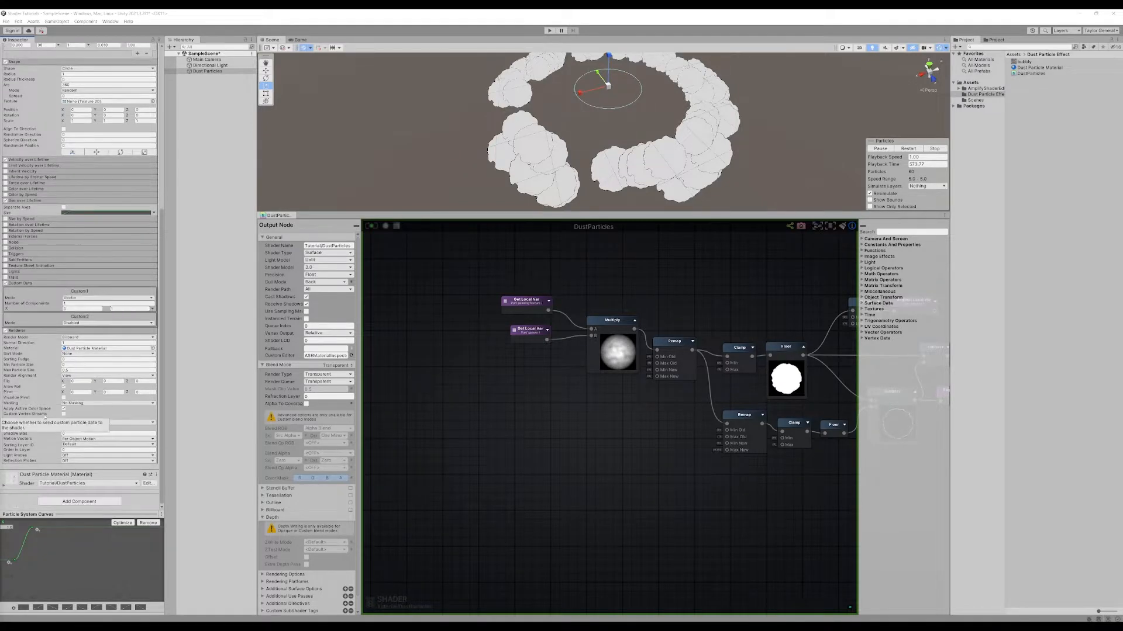
scroll(24, 341, "up", 1)
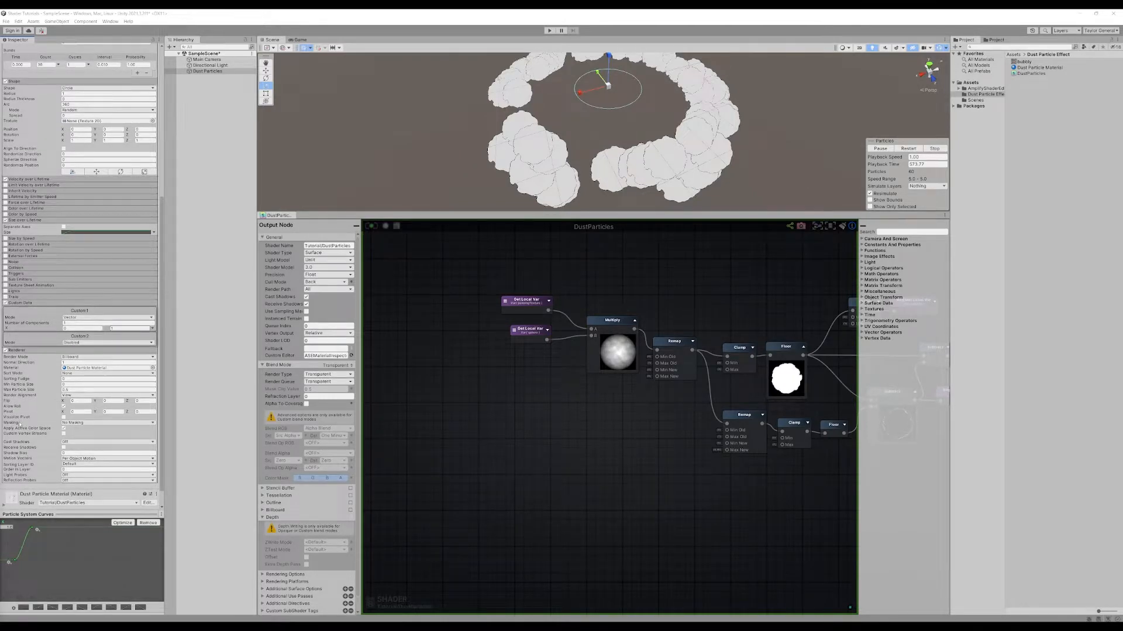
scroll(20, 424, "up", 3)
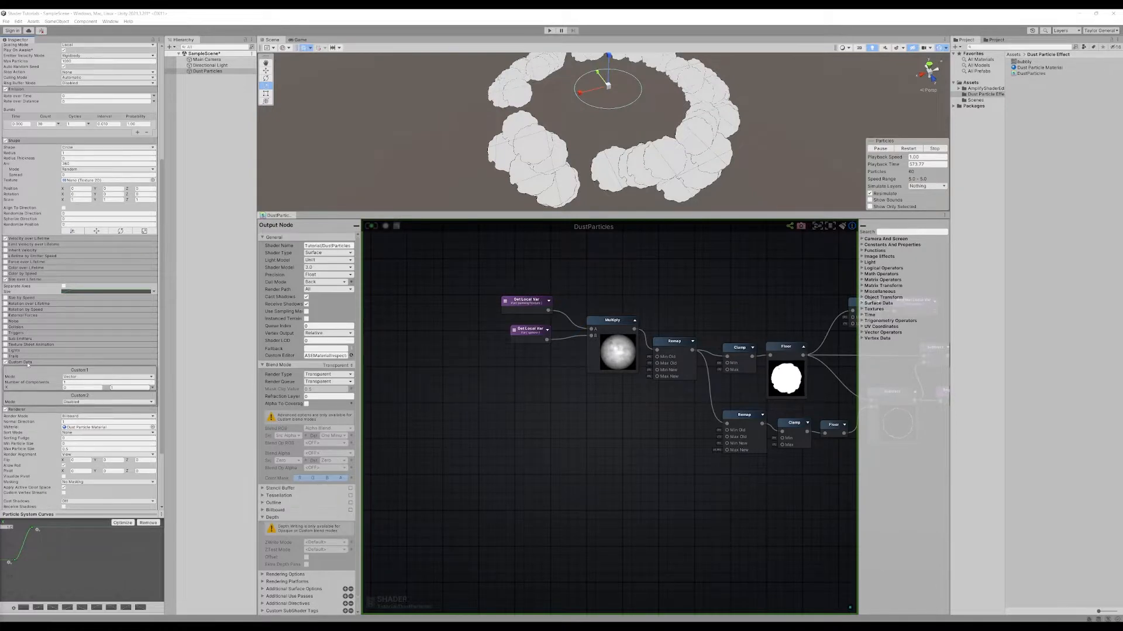
scroll(24, 421, "down", 3)
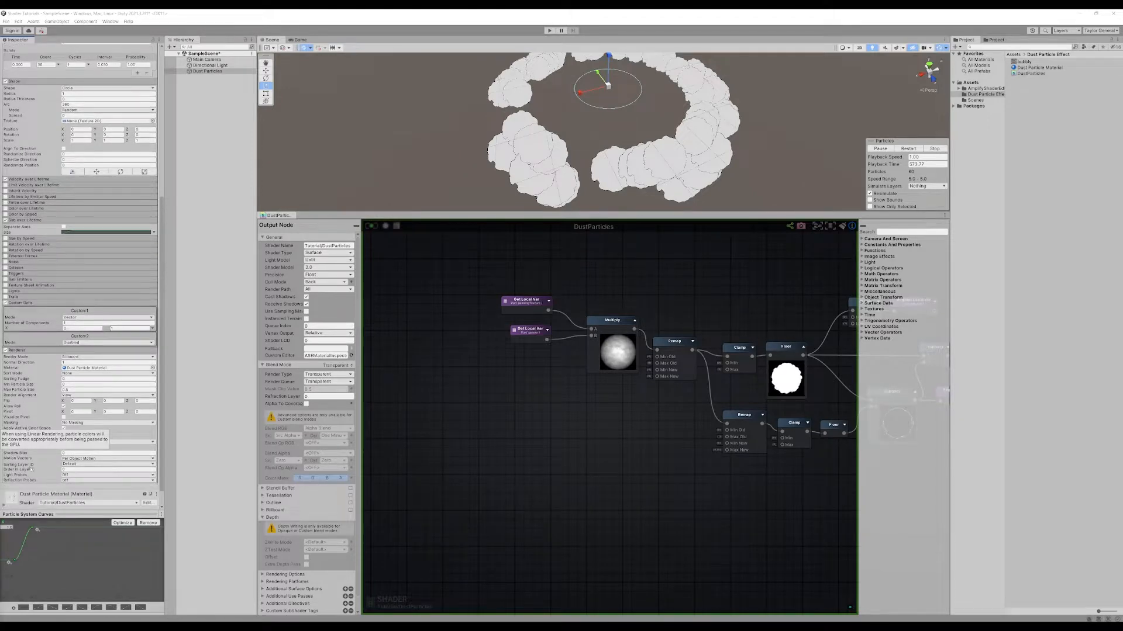
scroll(29, 472, "down", 1)
scroll(28, 433, "up", 9)
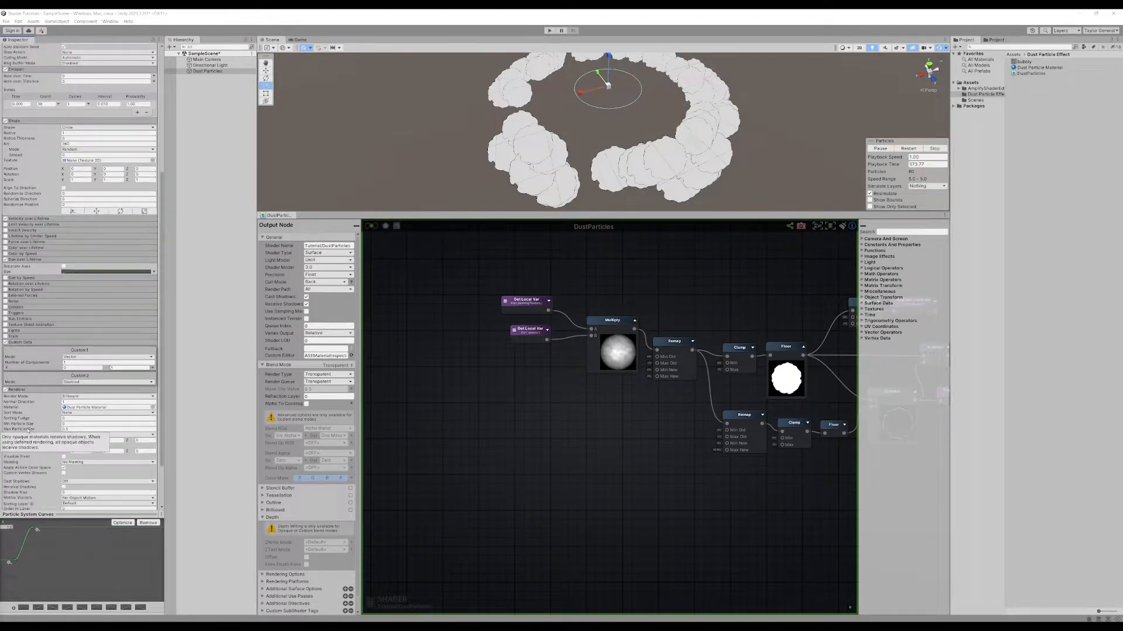
scroll(26, 208, "up", 2)
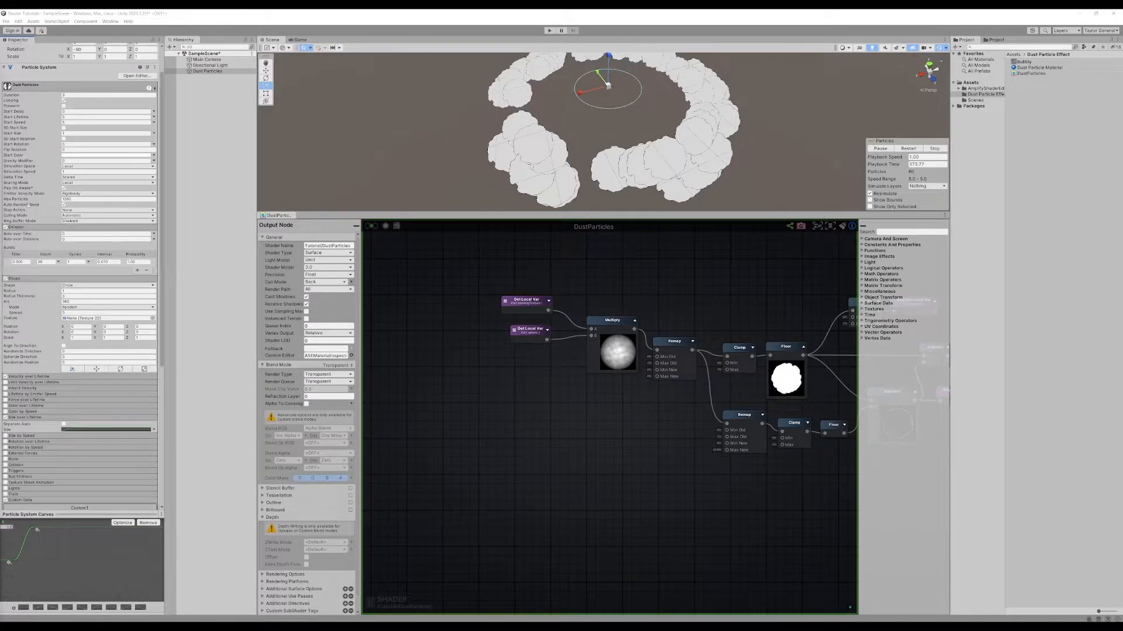
- Add a Vertex TexCoord node to the shader graph and place it below the Get Local Var nodes
middle_click_drag(549, 410, 510, 365)
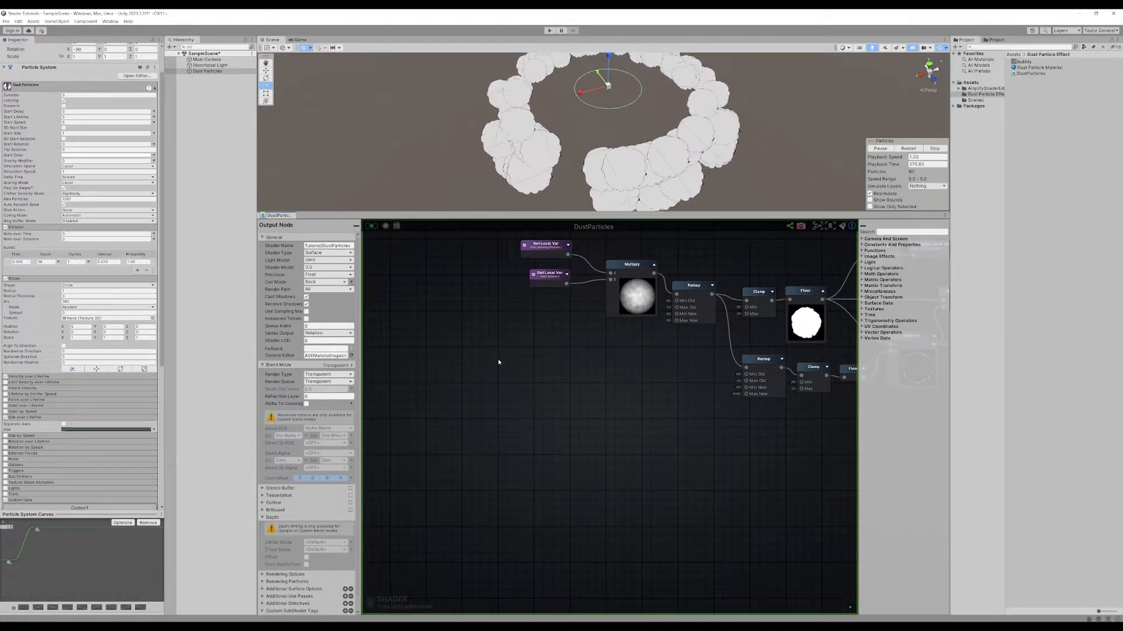
right_click(498, 362)
type("ve")
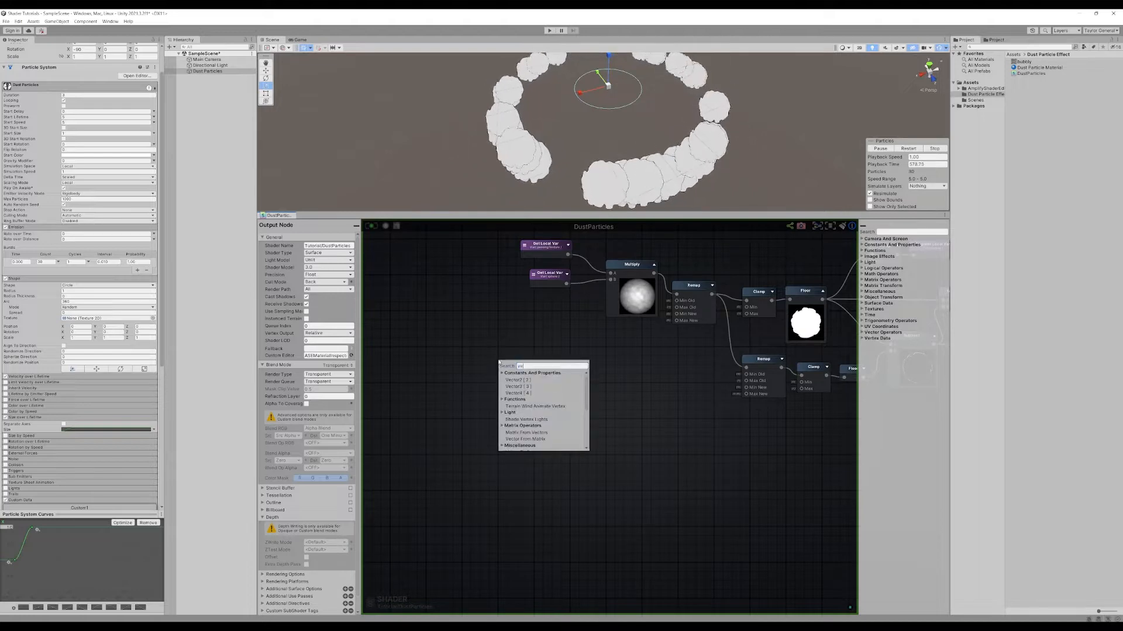
type("rtex")
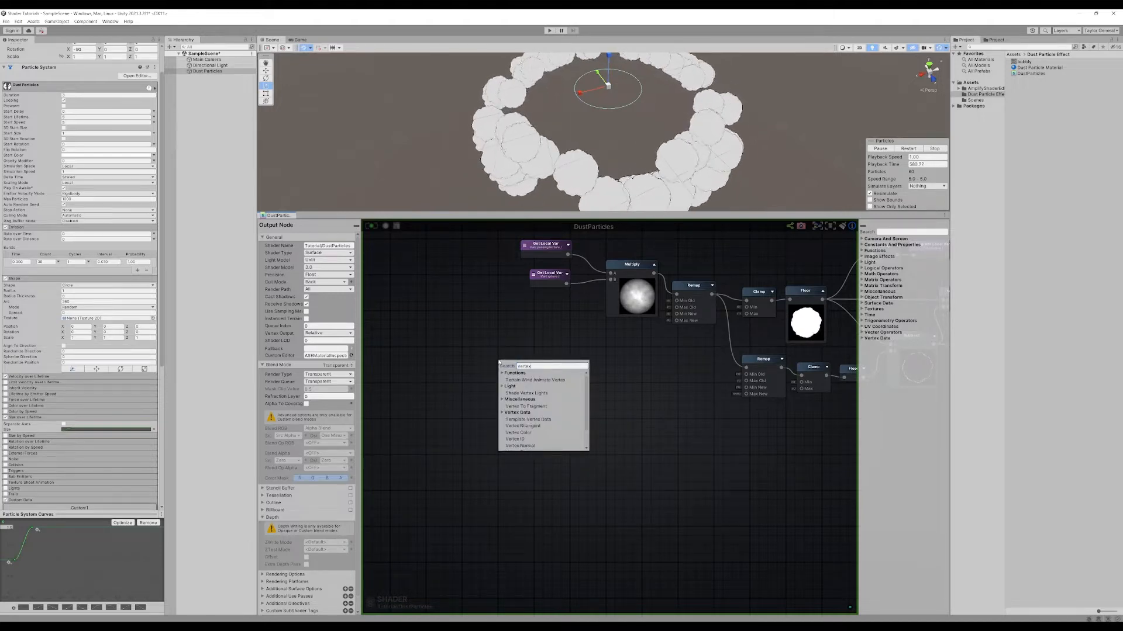
scroll(561, 420, "down", 2)
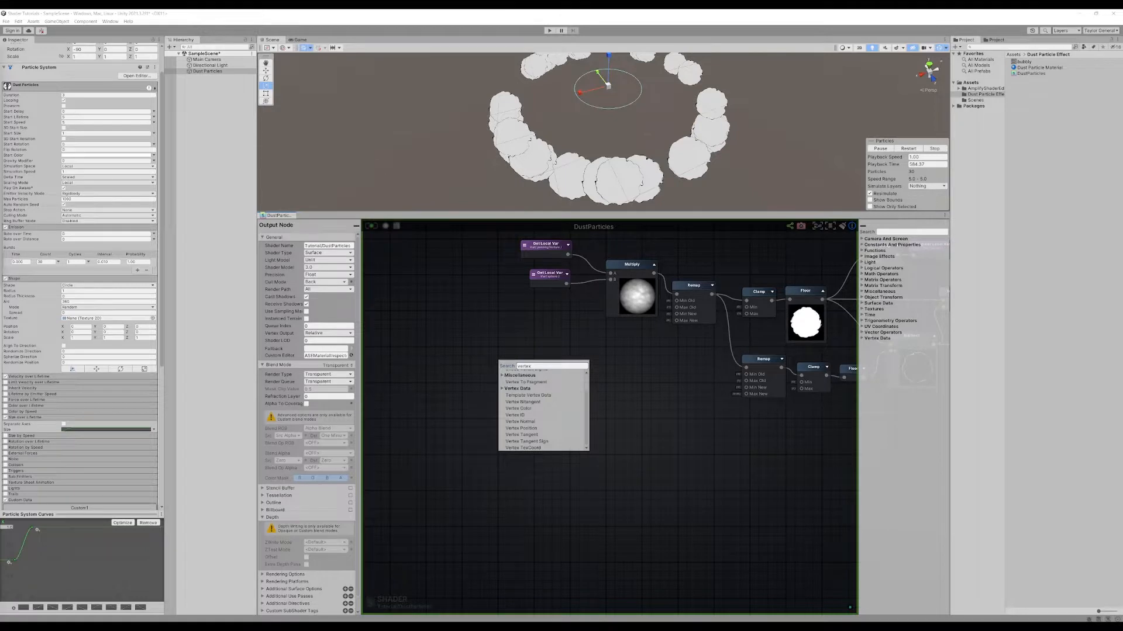
left_click(535, 448)
left_click_drag(522, 369, 462, 336)
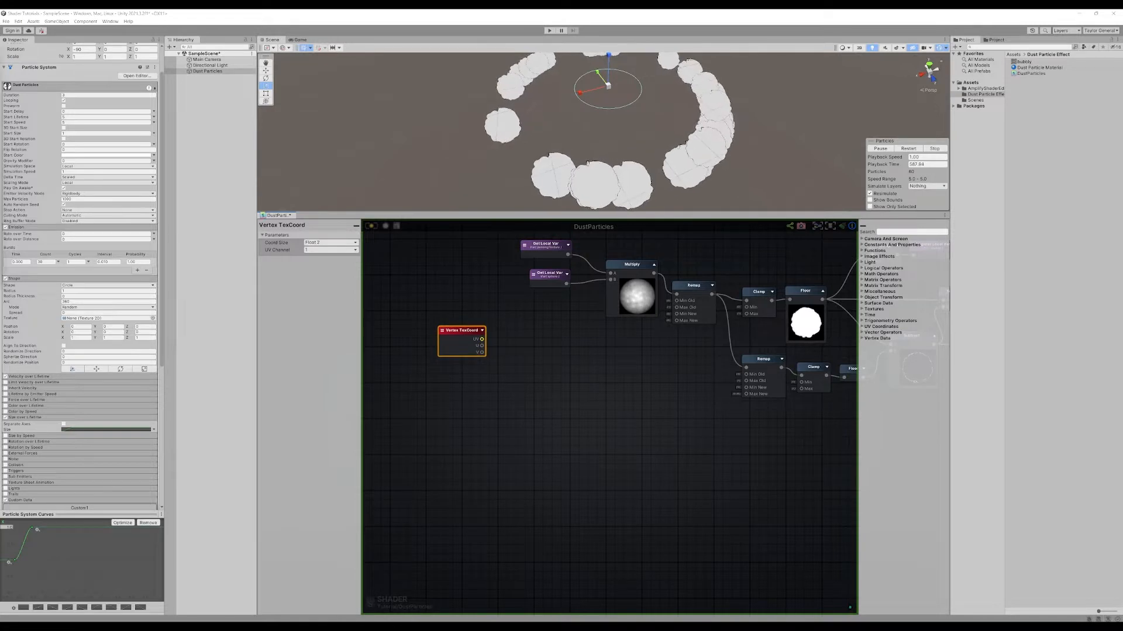
- Set the Vertex TexCoord node's coord size to Float 4
left_click(330, 245)
left_click(325, 265)
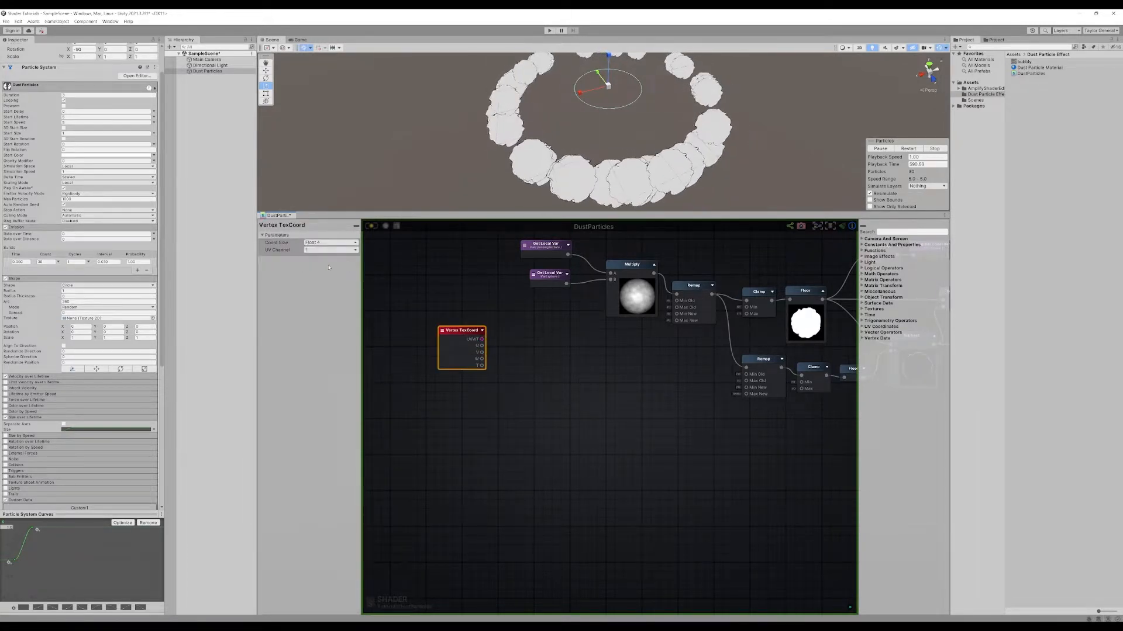
left_click(534, 390)
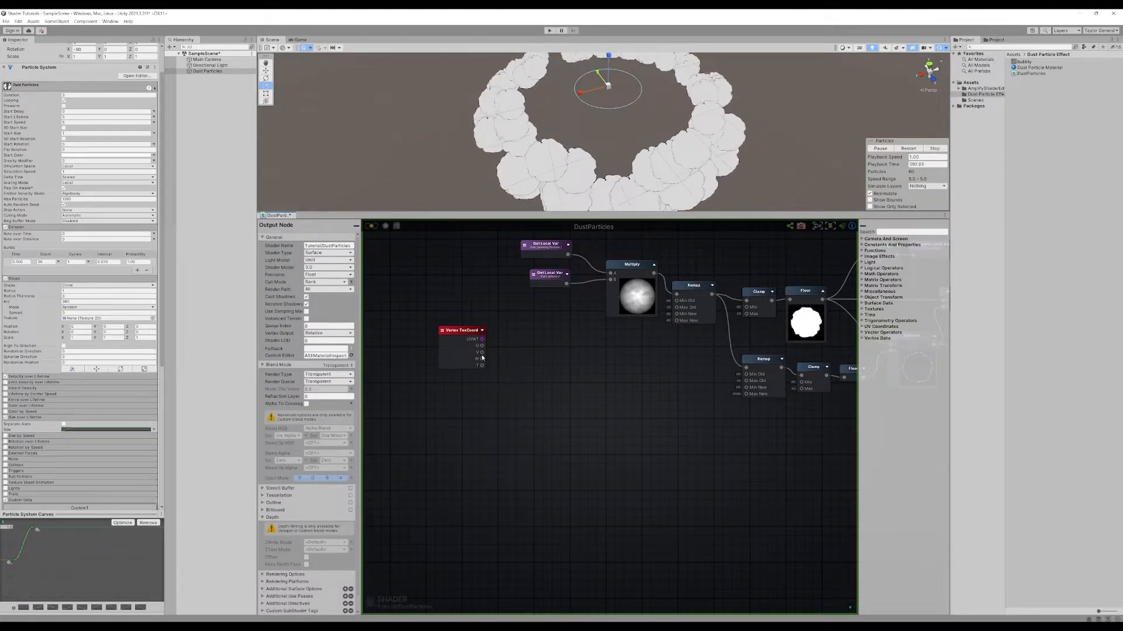
- Try the Float 3 coord size on the Vertex TexCoord node, and return it to Float 4
left_click_drag(482, 358, 507, 340)
left_click(460, 334)
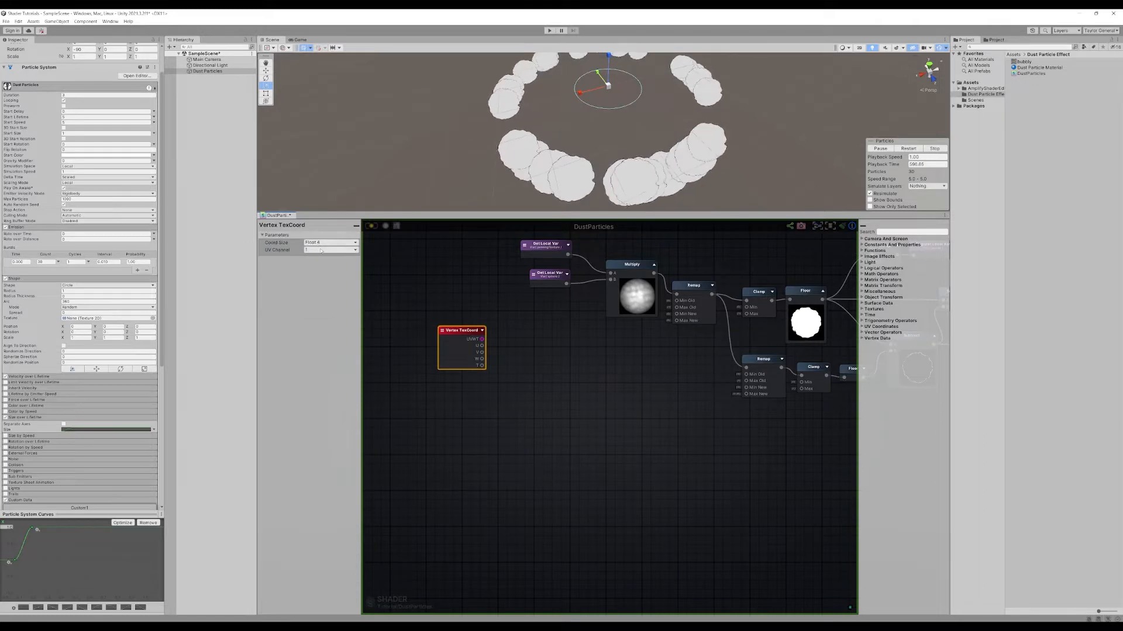
left_click(321, 250)
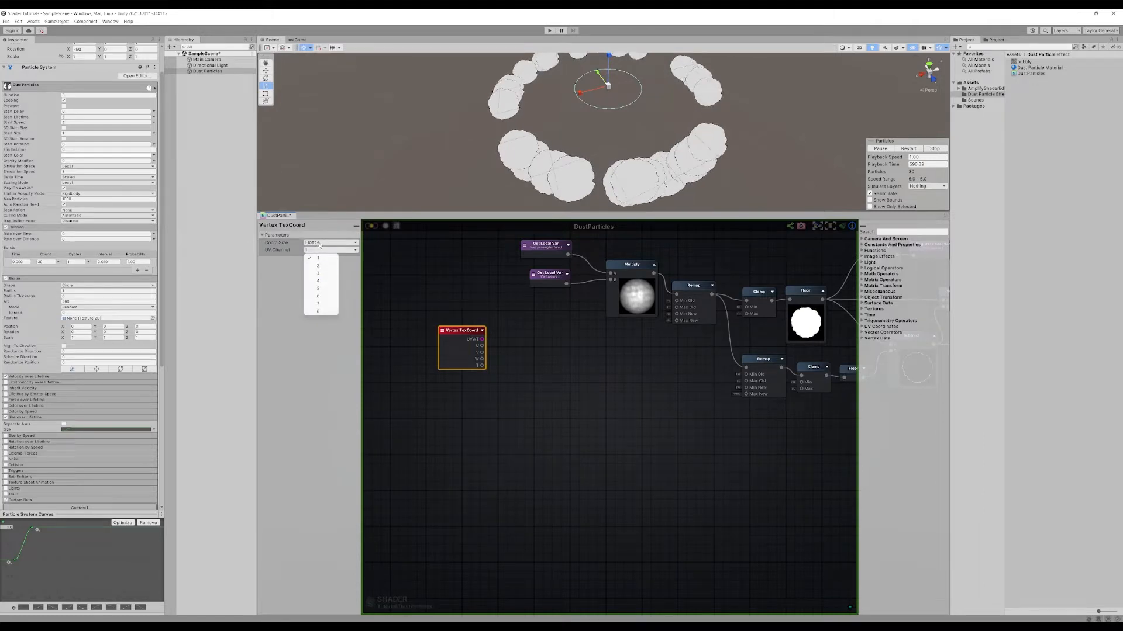
left_click(320, 244)
left_click(324, 258)
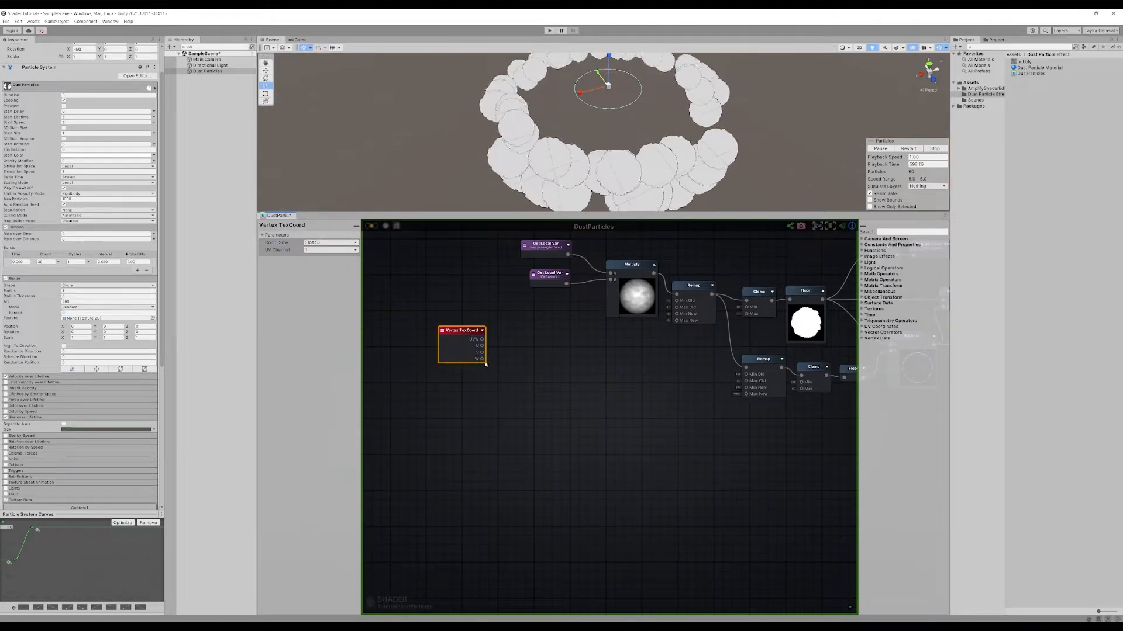
left_click(329, 243)
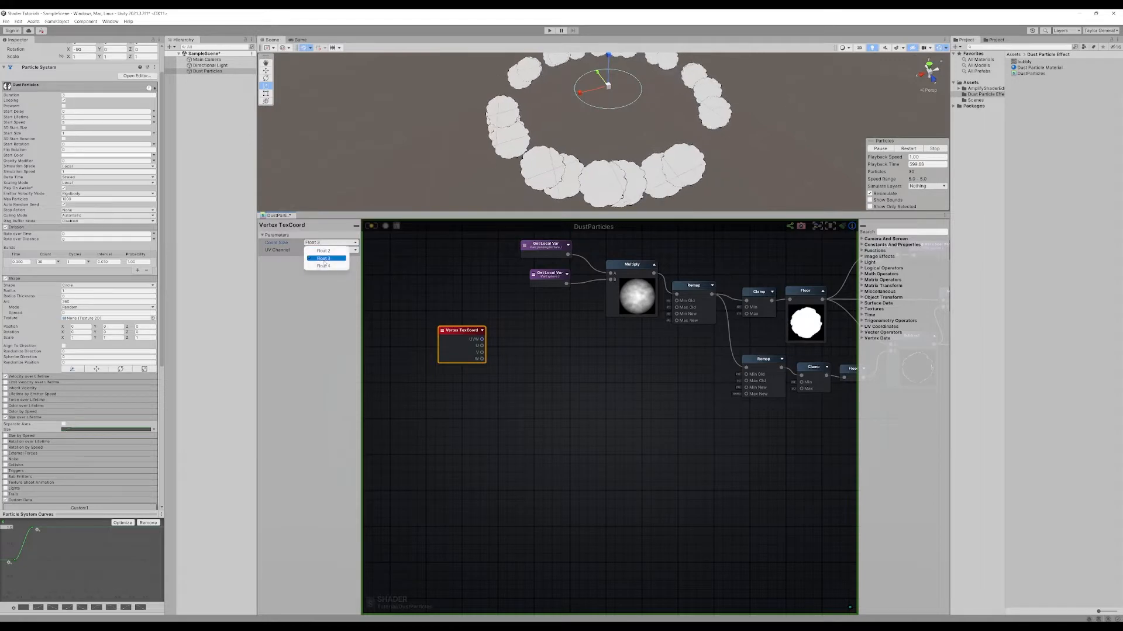
left_click(325, 266)
- Reposition the Vertex TexCoord node below and slightly left of the Get Local Var nodes
left_click(541, 371)
scroll(484, 366, "up", 5)
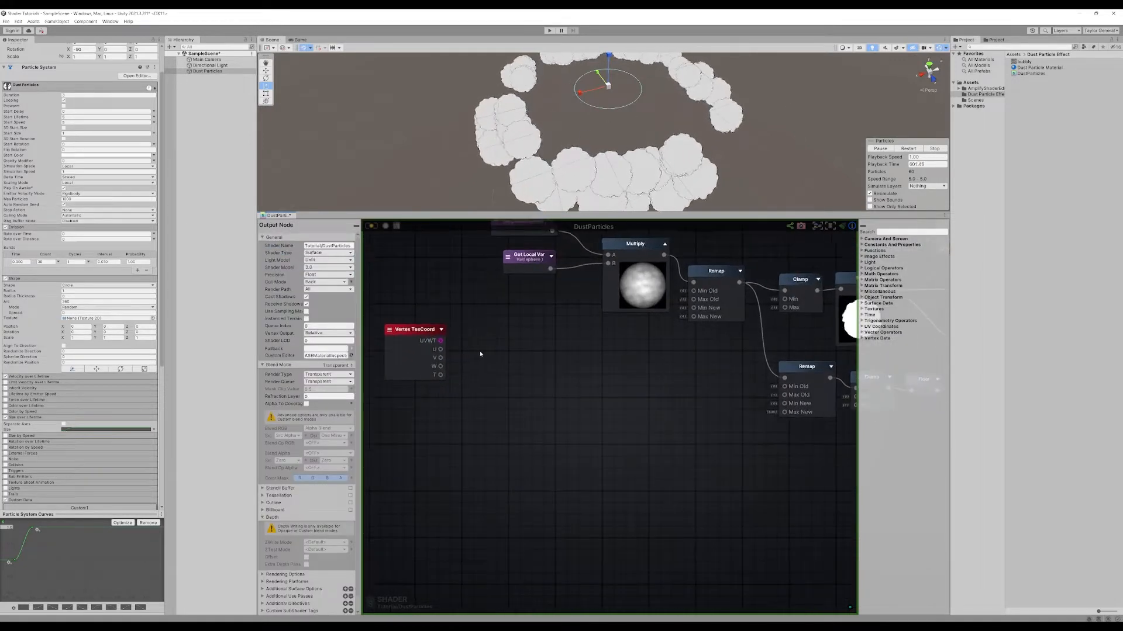
left_click_drag(454, 360, 545, 359)
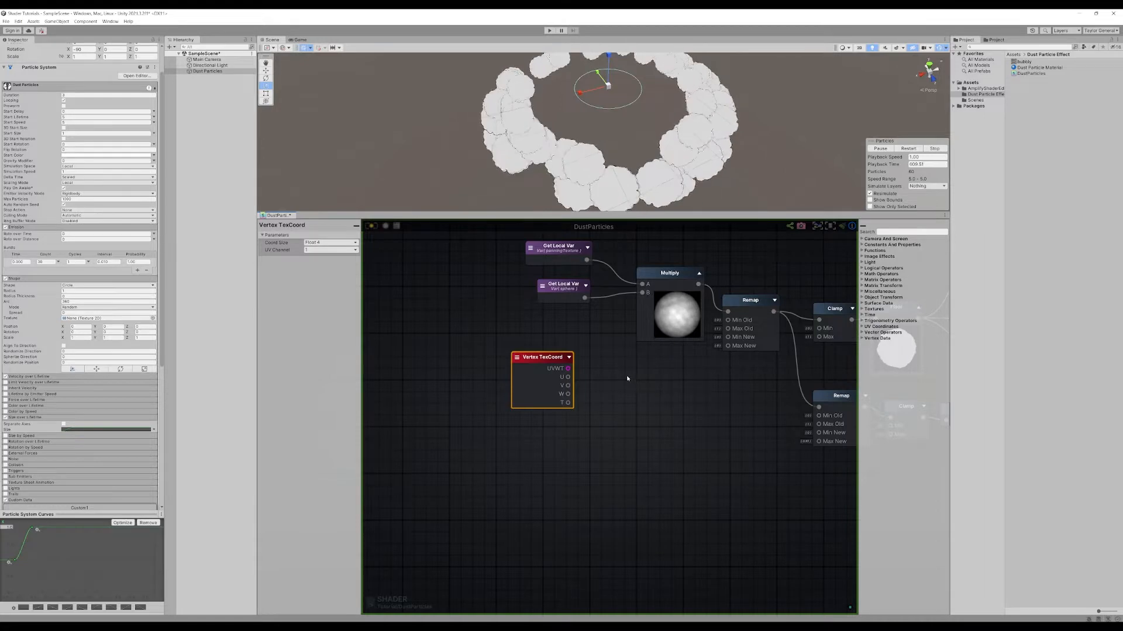
middle_click_drag(627, 379, 640, 373)
left_click_drag(549, 350, 514, 354)
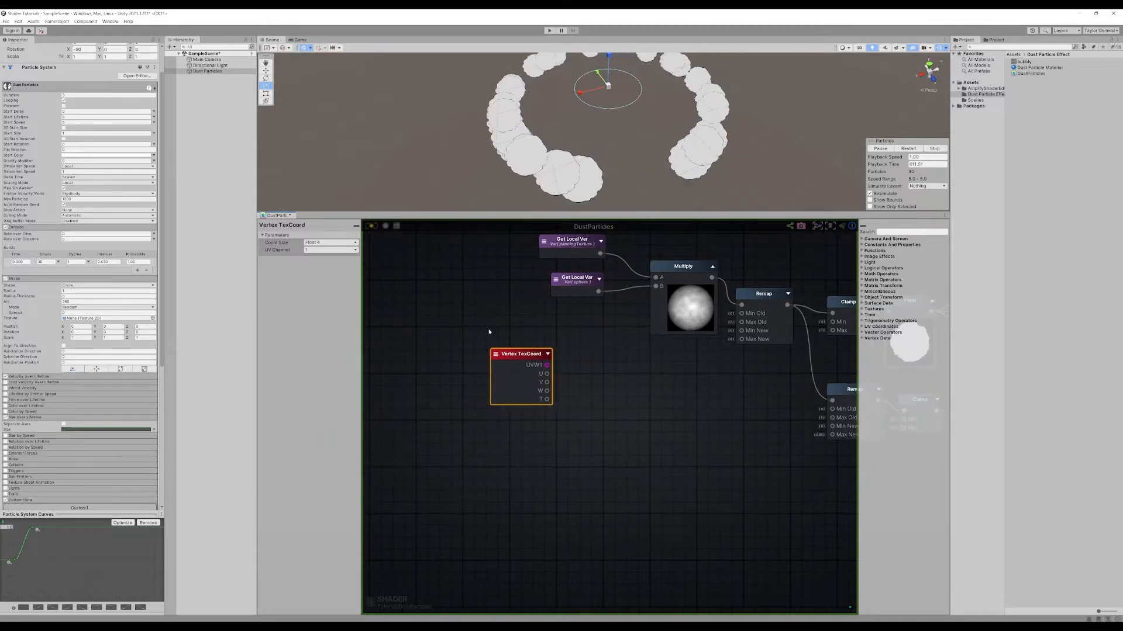
- Check the available Custom1 modes in the particle system's Custom Data module
scroll(87, 406, "down", 5)
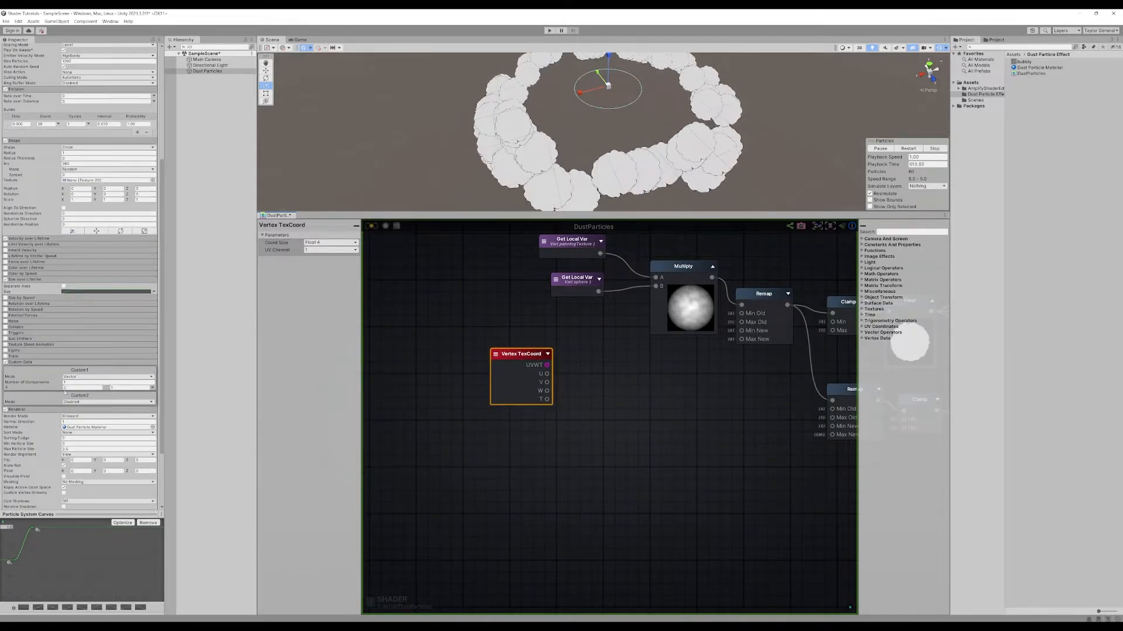
left_click(77, 380)
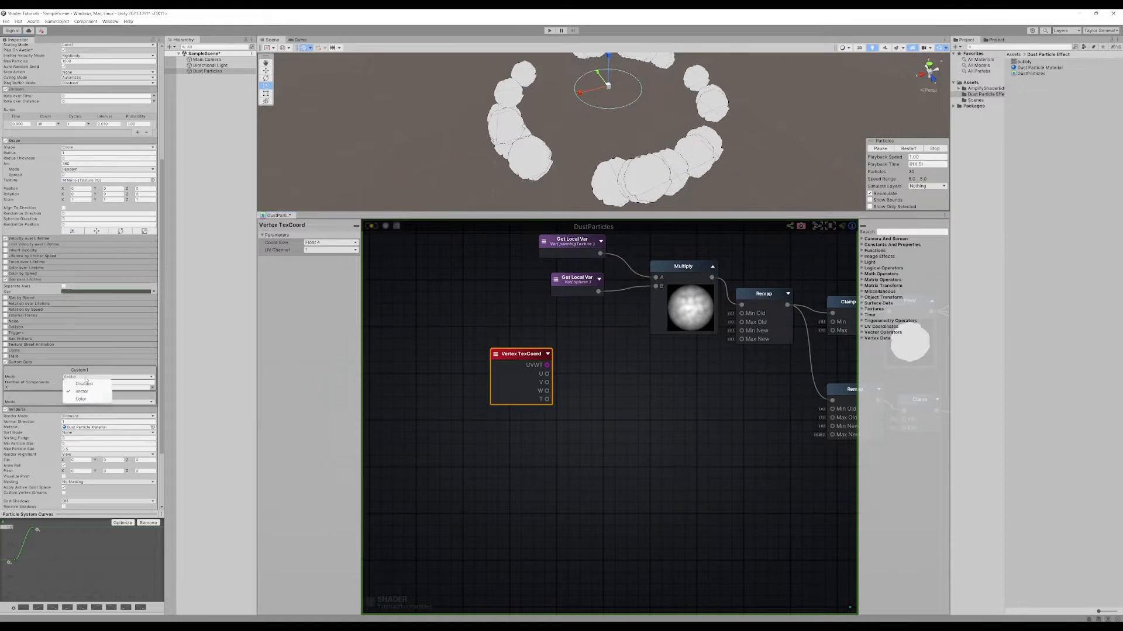
left_click(39, 376)
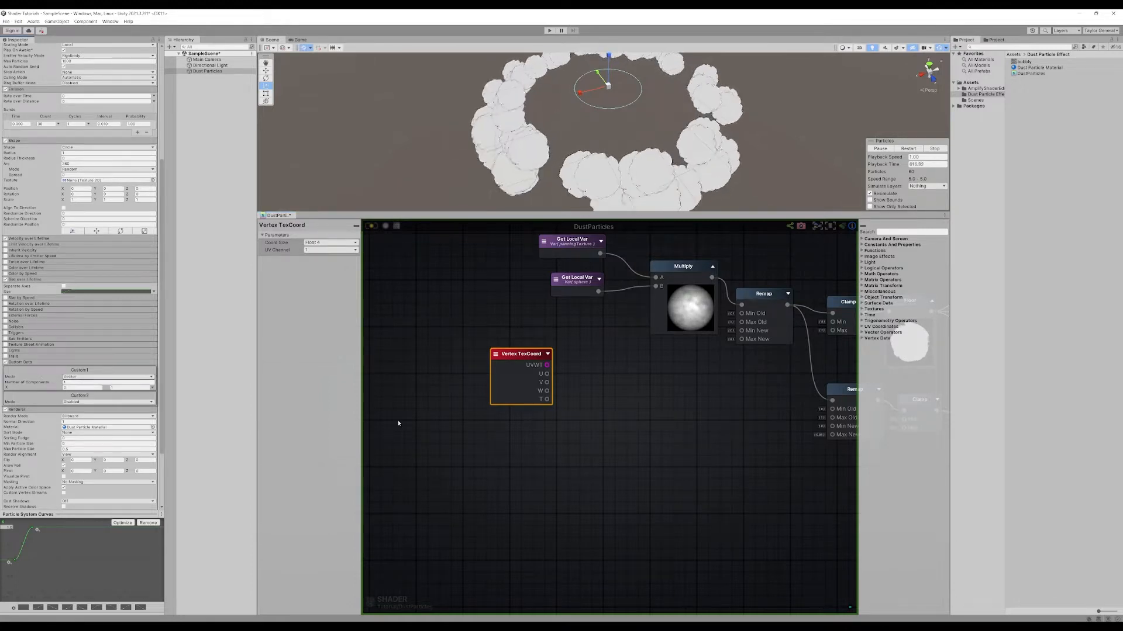
left_click(590, 415)
left_click(527, 380)
left_click_drag(546, 391, 562, 392)
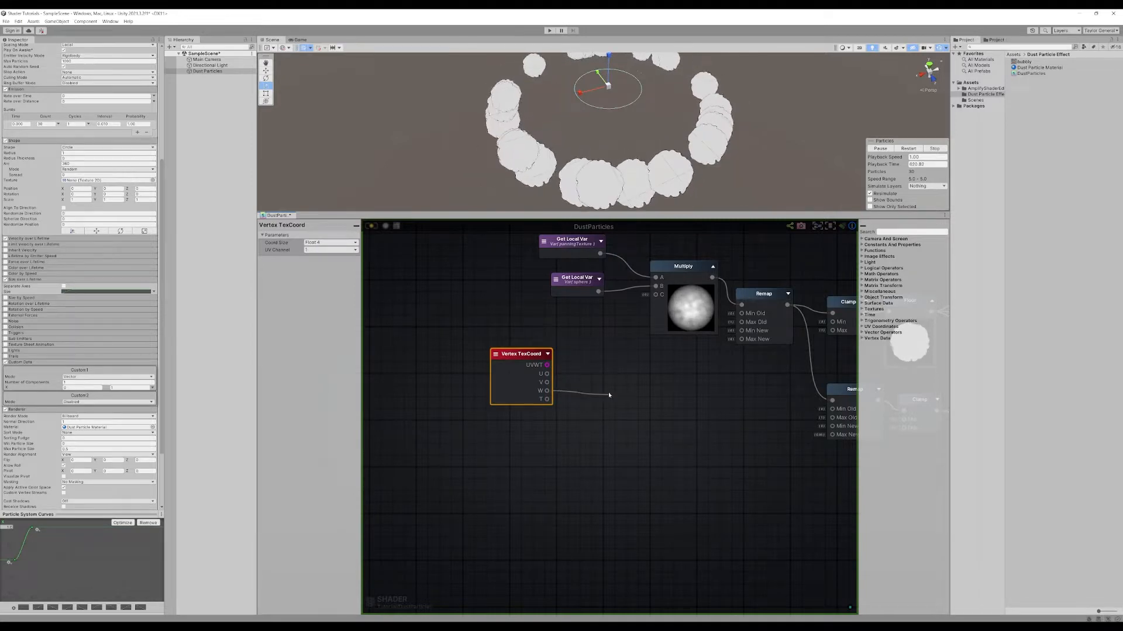
left_click_drag(608, 394, 608, 393)
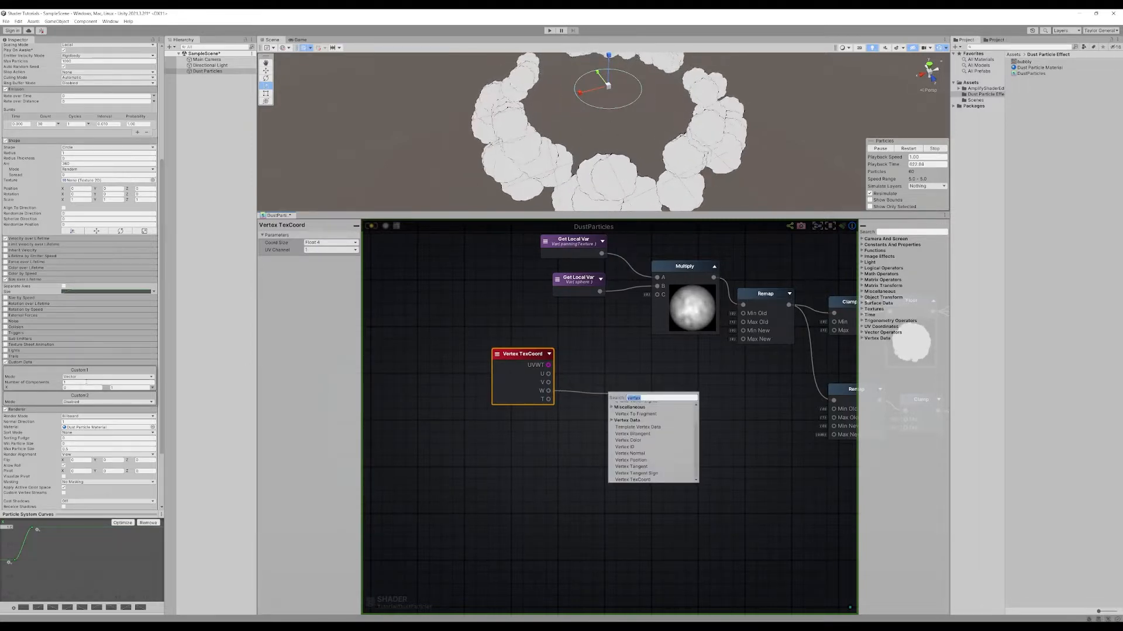
left_click(552, 480)
- Move the Vertex TexCoord node across the graph to just below the Get Local Var nodes near the DustParticles output node
left_click_drag(535, 360, 579, 342)
scroll(590, 437, "down", 6)
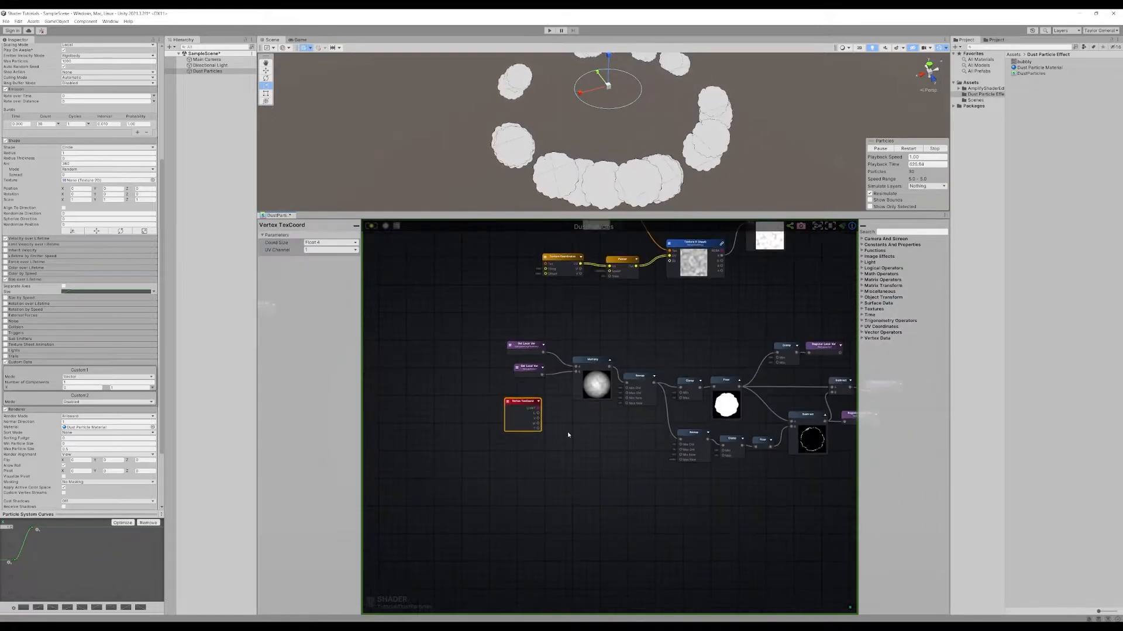
left_click_drag(455, 372, 725, 275)
middle_click_drag(806, 287, 582, 316)
left_click_drag(479, 304, 637, 307)
middle_click_drag(670, 322, 511, 418)
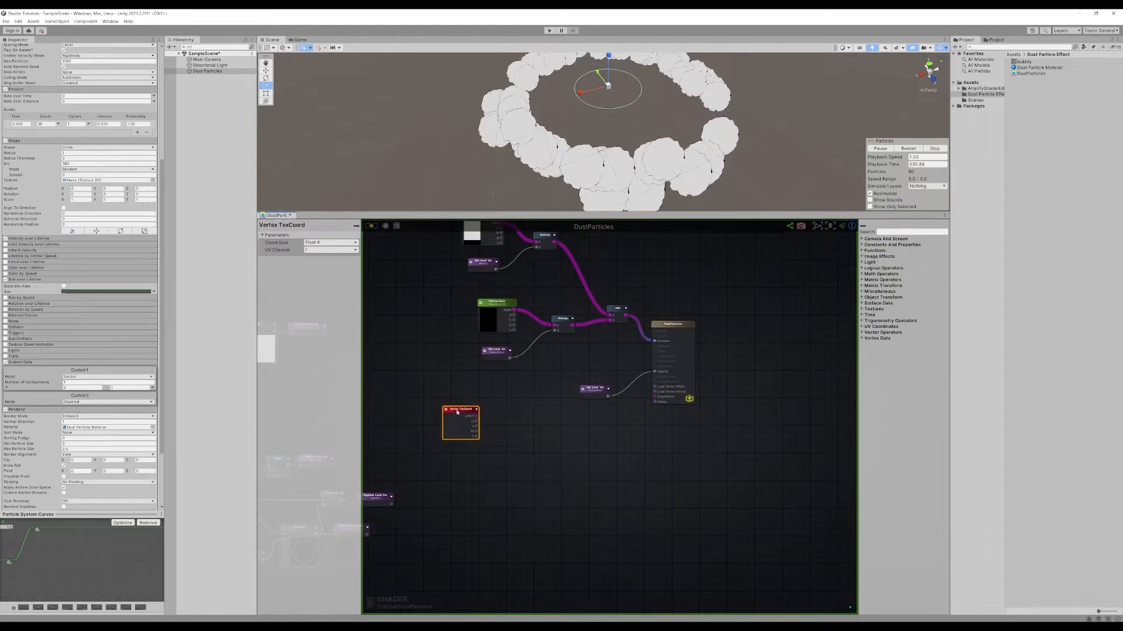
left_click_drag(456, 409, 510, 434)
scroll(606, 427, "up", 2)
middle_click_drag(562, 436, 558, 478)
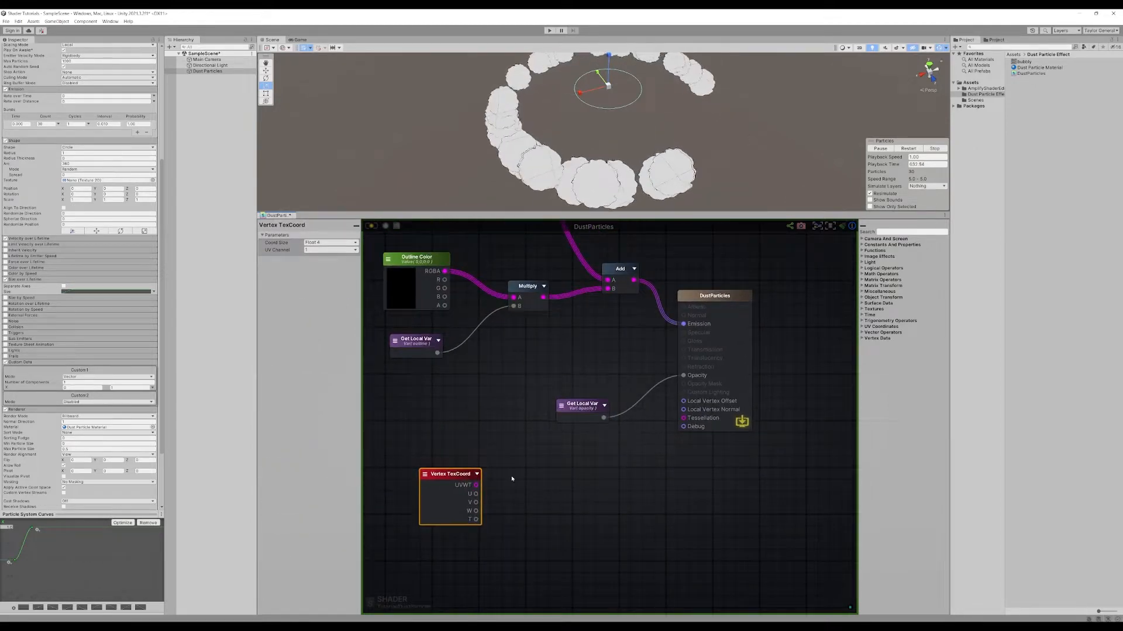
- Connect the Vertex TexCoord node's W output to the Emission input of the DustParticles output node
left_click_drag(483, 504, 683, 323)
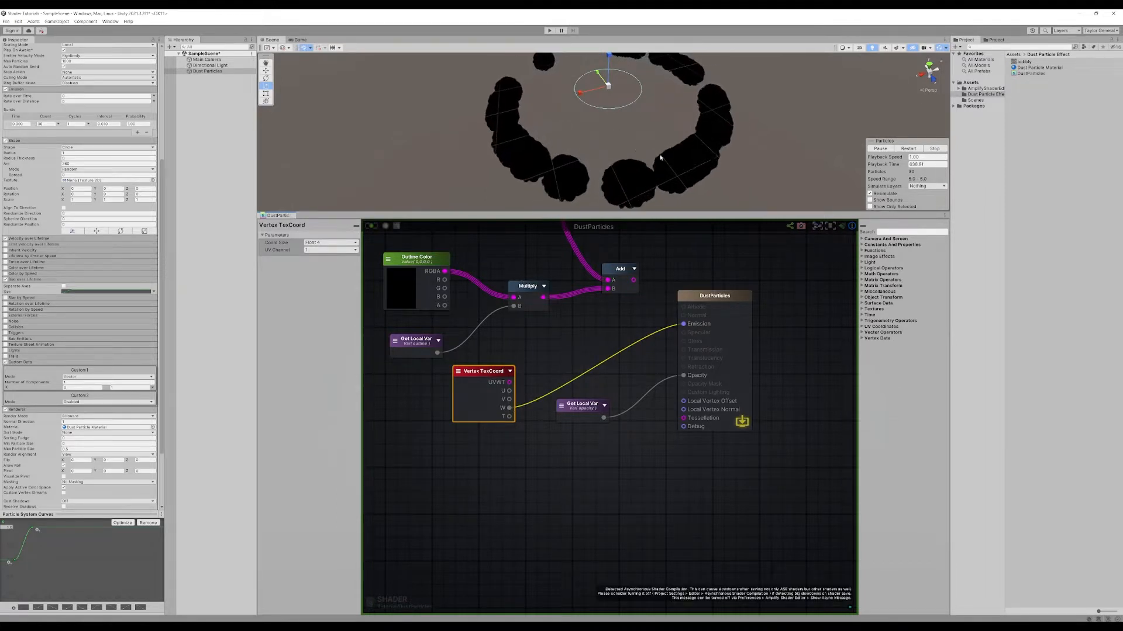
middle_click_drag(584, 328, 629, 353)
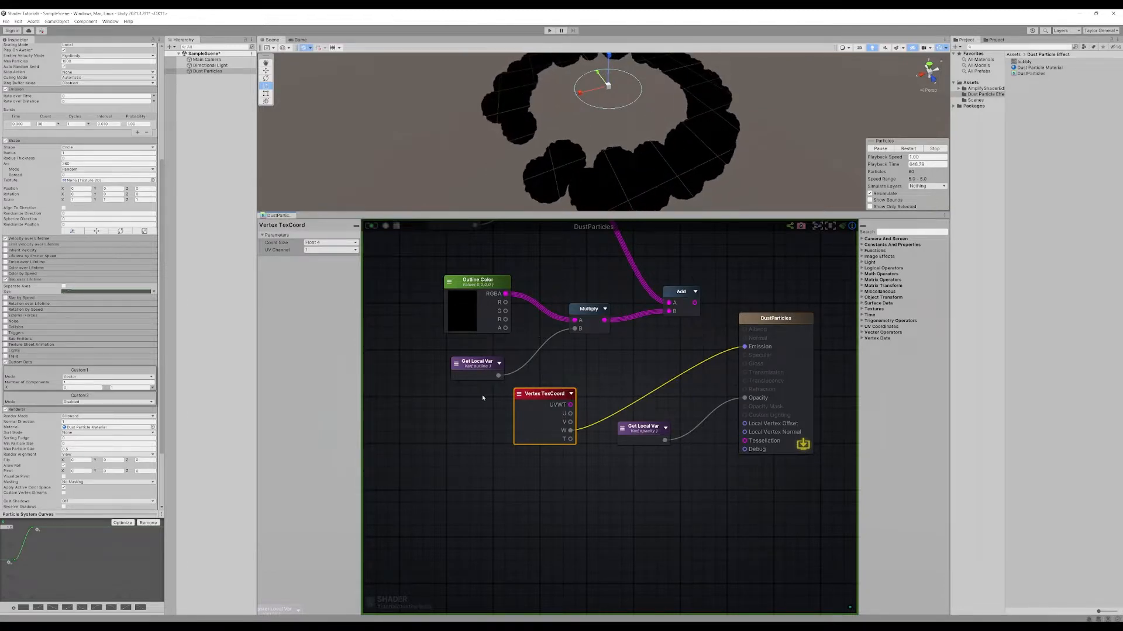
middle_click_drag(481, 398, 541, 361)
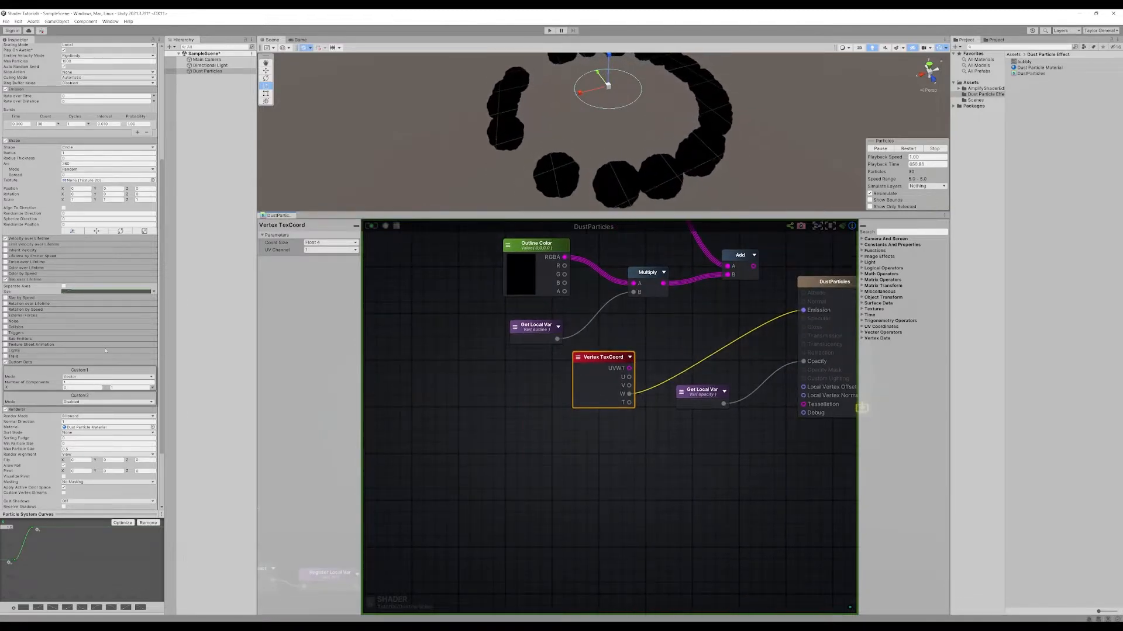
- Enable Custom Vertex Streams in the particle system's Renderer module and save the shader
scroll(44, 364, "down", 3)
scroll(45, 364, "down", 1)
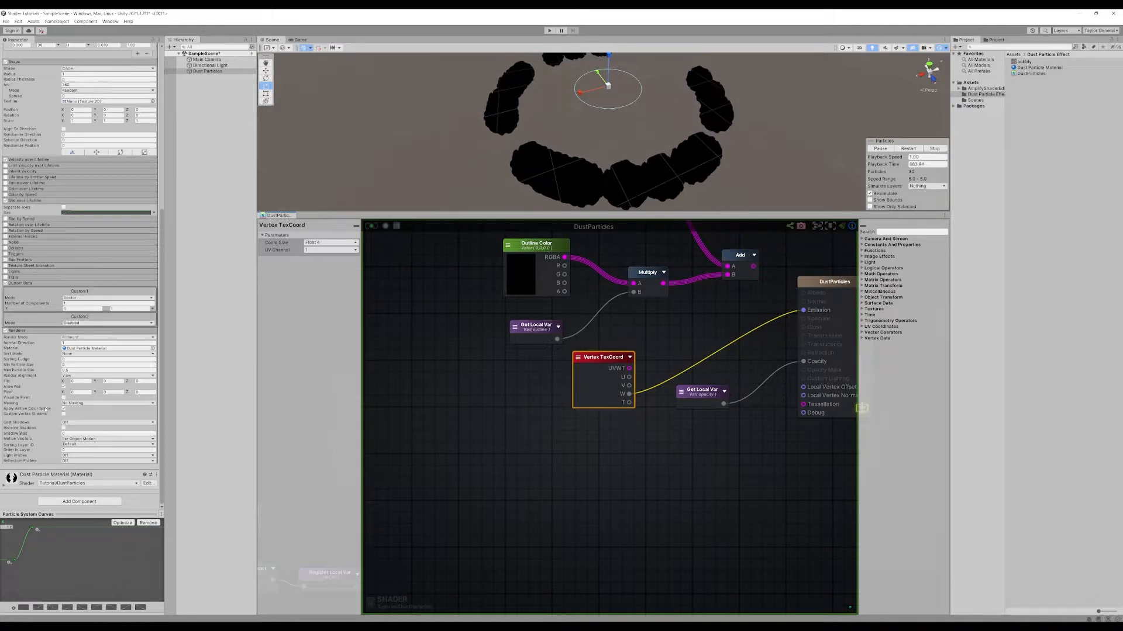
left_click(63, 415)
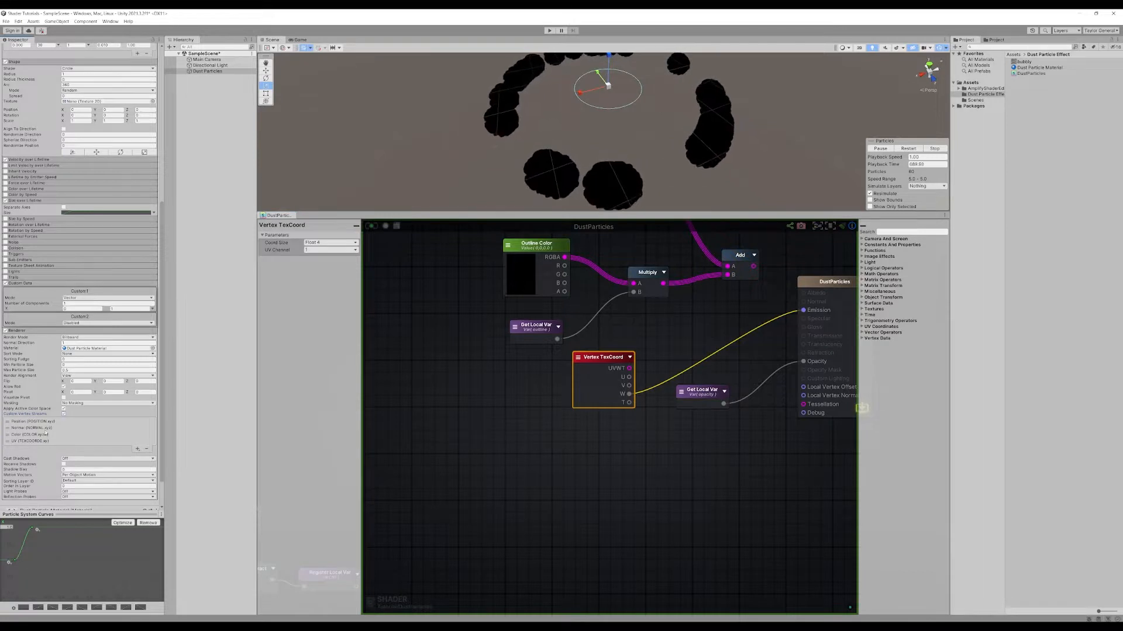
left_click(370, 226)
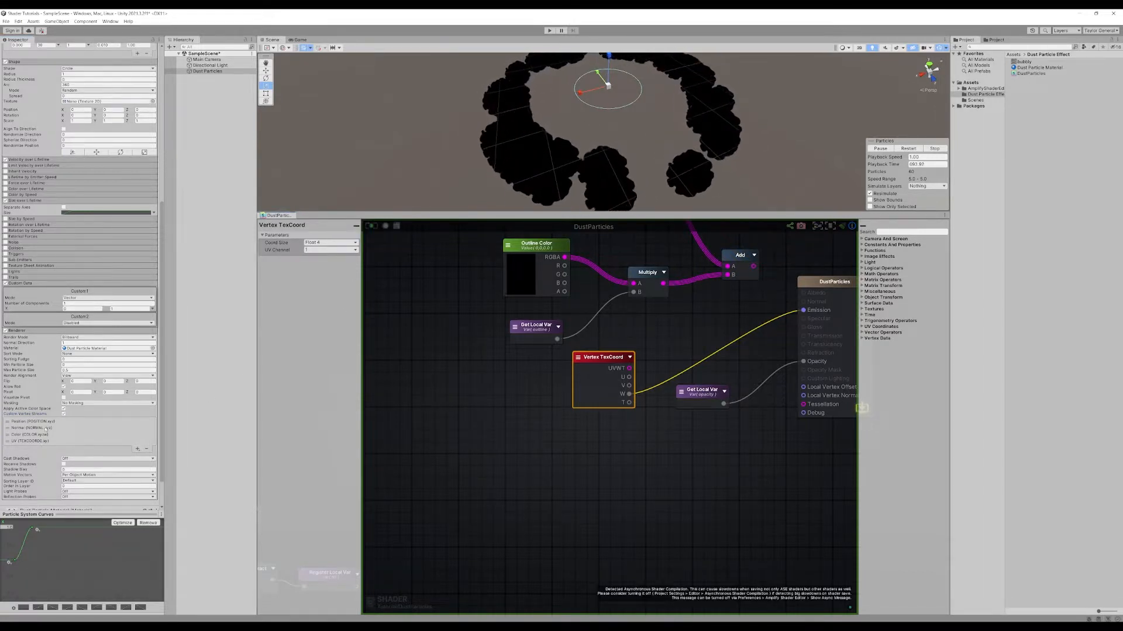
scroll(45, 384, "down", 1)
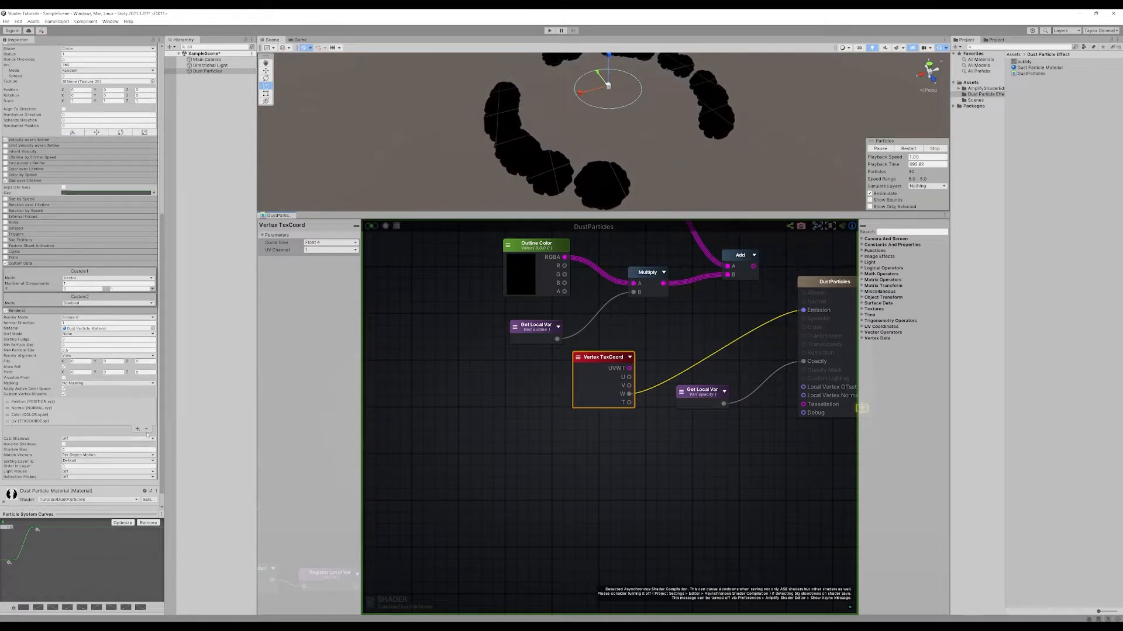
left_click(137, 429)
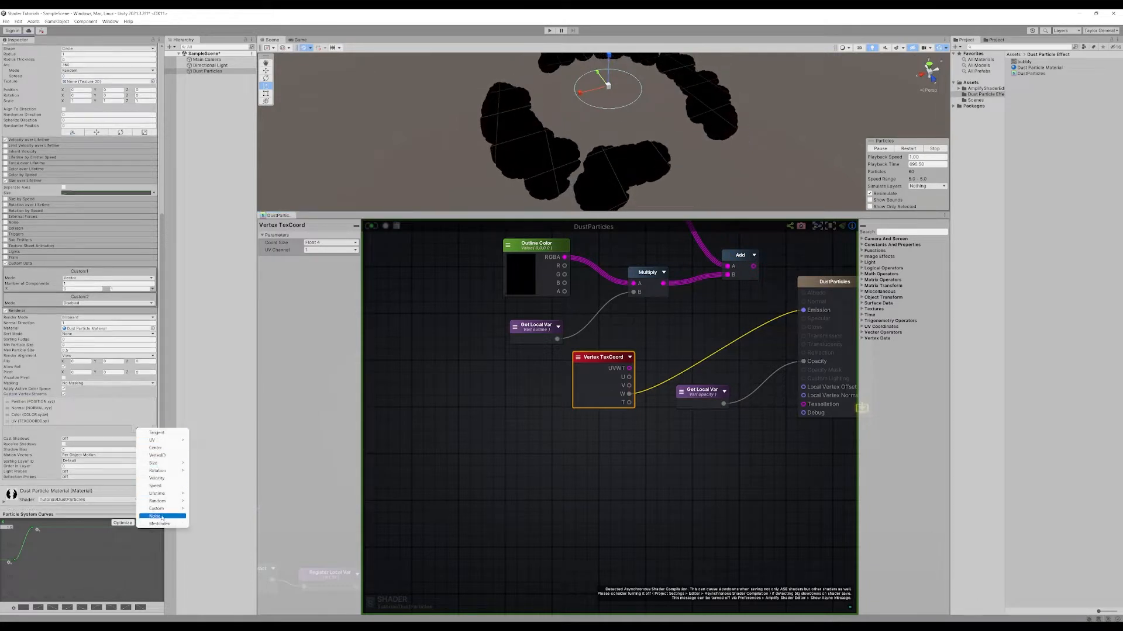
mouse_move(175, 440)
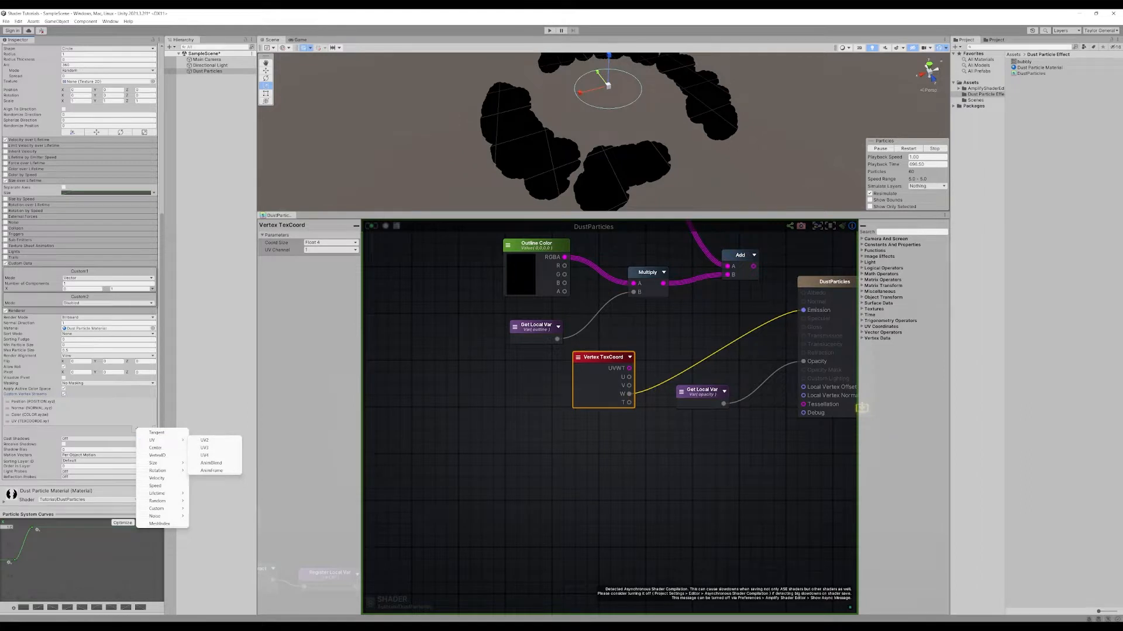
key("Escape")
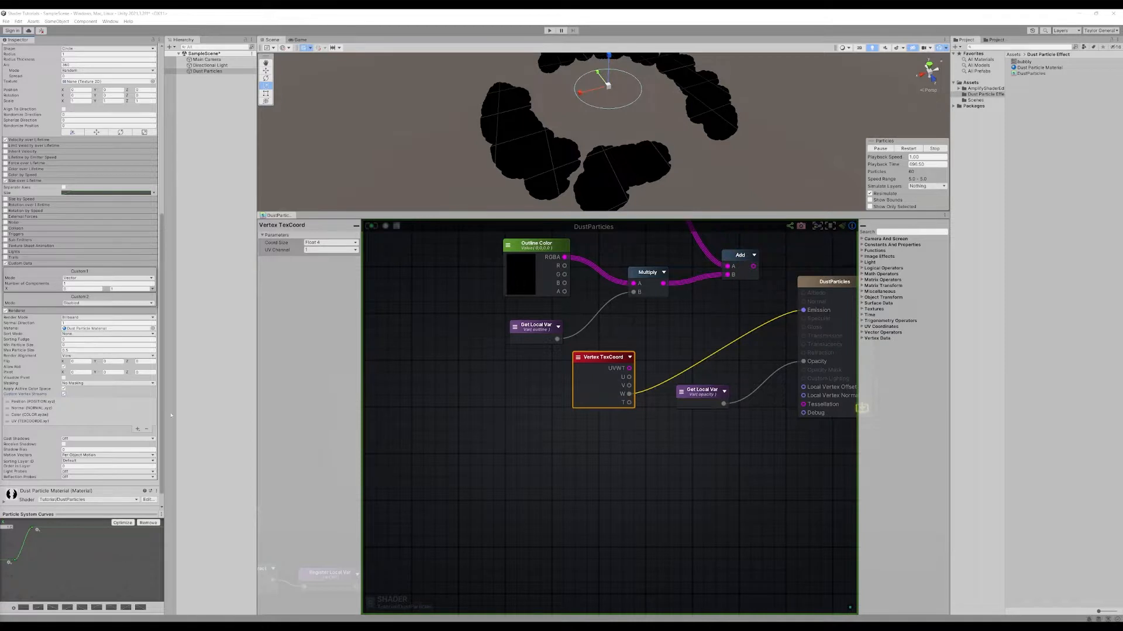
- Add the Custom1.x stream to the Renderer module's custom vertex streams
left_click(139, 429)
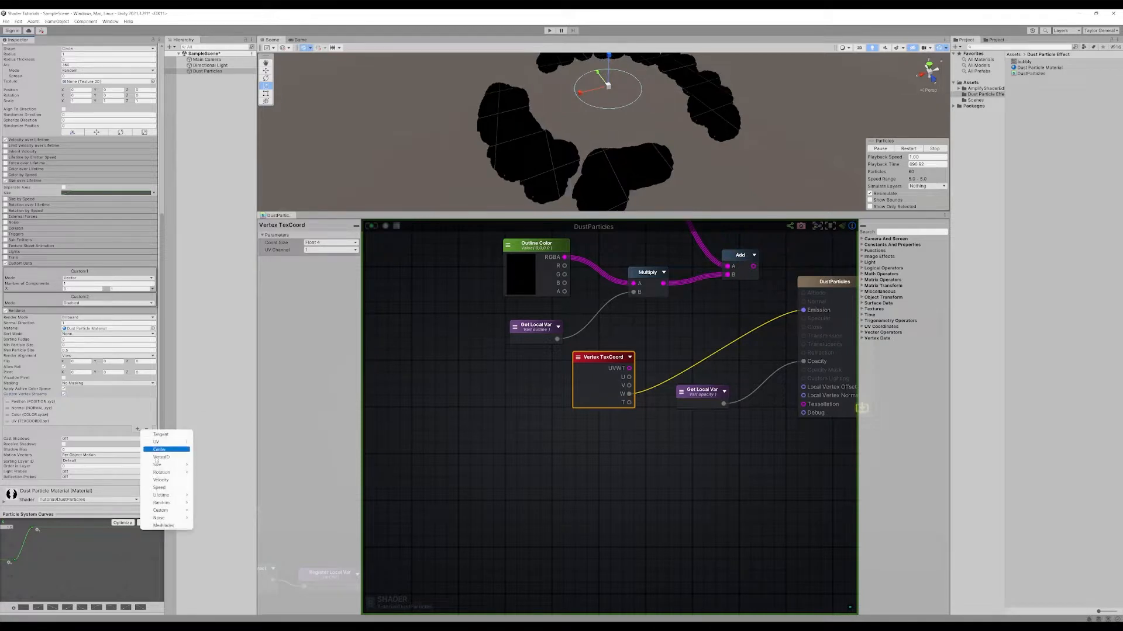
mouse_move(163, 511)
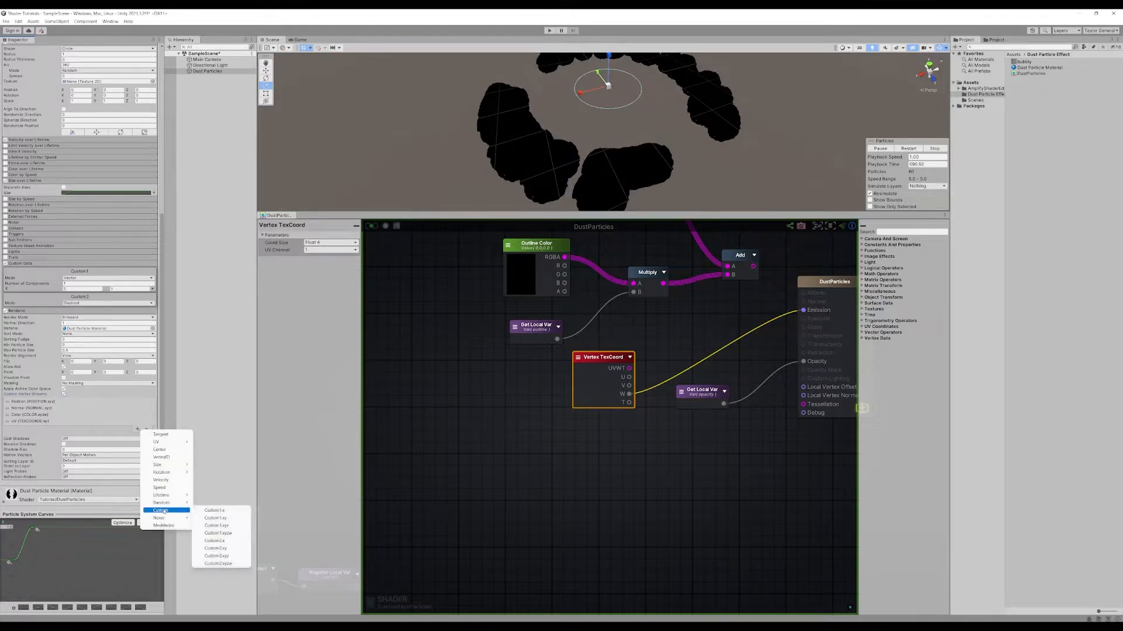
left_click(214, 511)
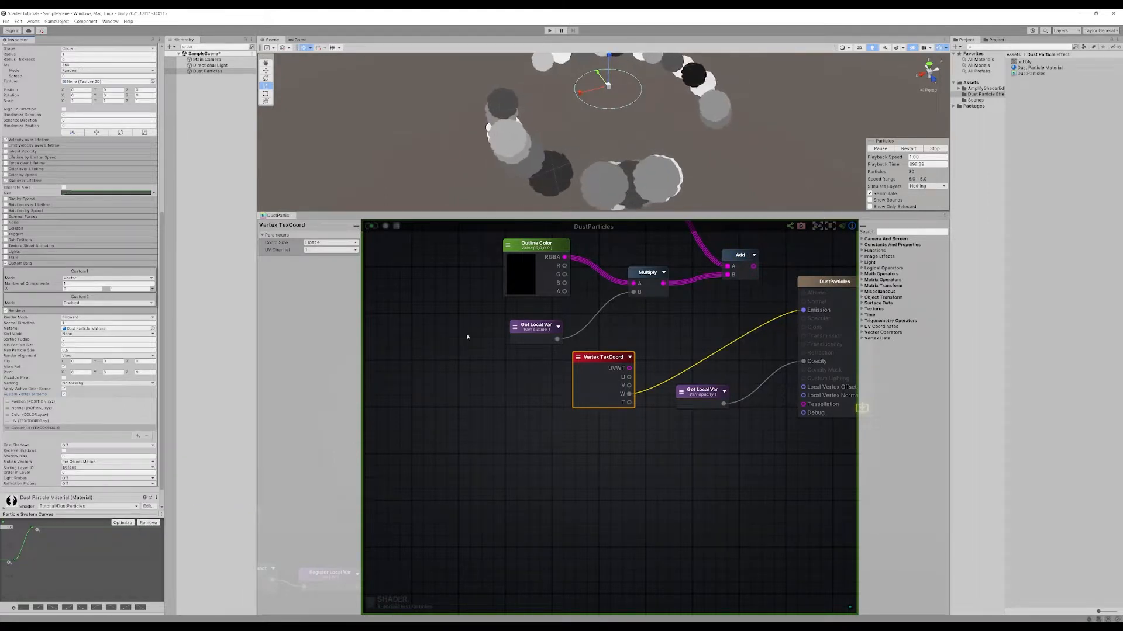
- Enlarge the Scene view and orbit around the dust particles to examine their individual shades
right_click_drag(473, 302, 455, 360)
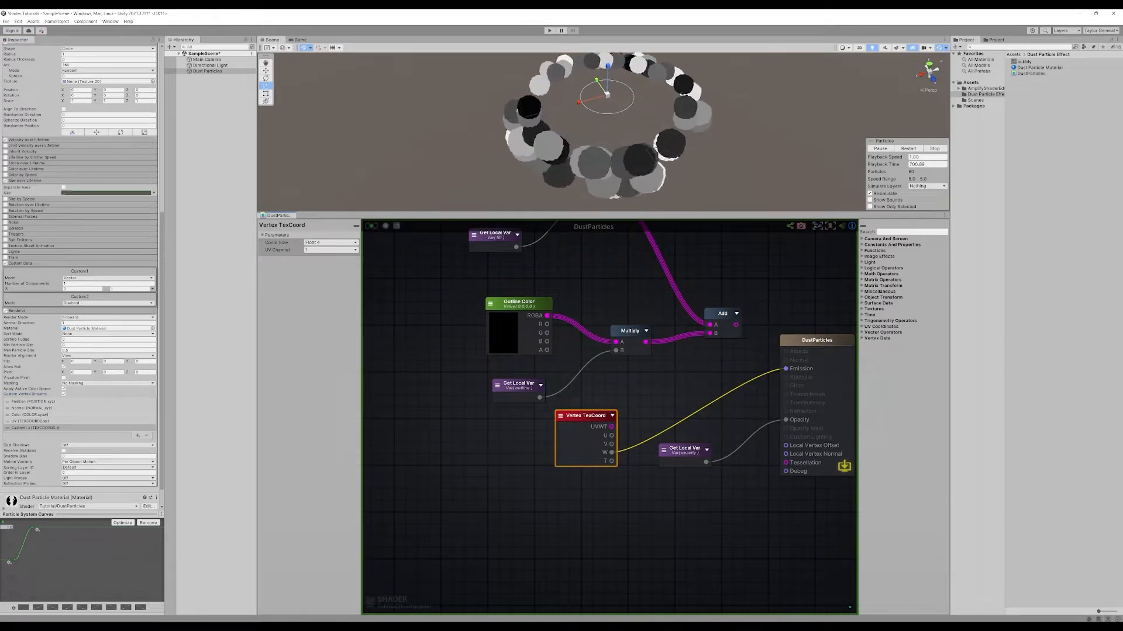
left_click_drag(676, 214, 676, 325)
middle_click_drag(679, 233, 667, 233)
left_click_drag(667, 234, 620, 201, "alt")
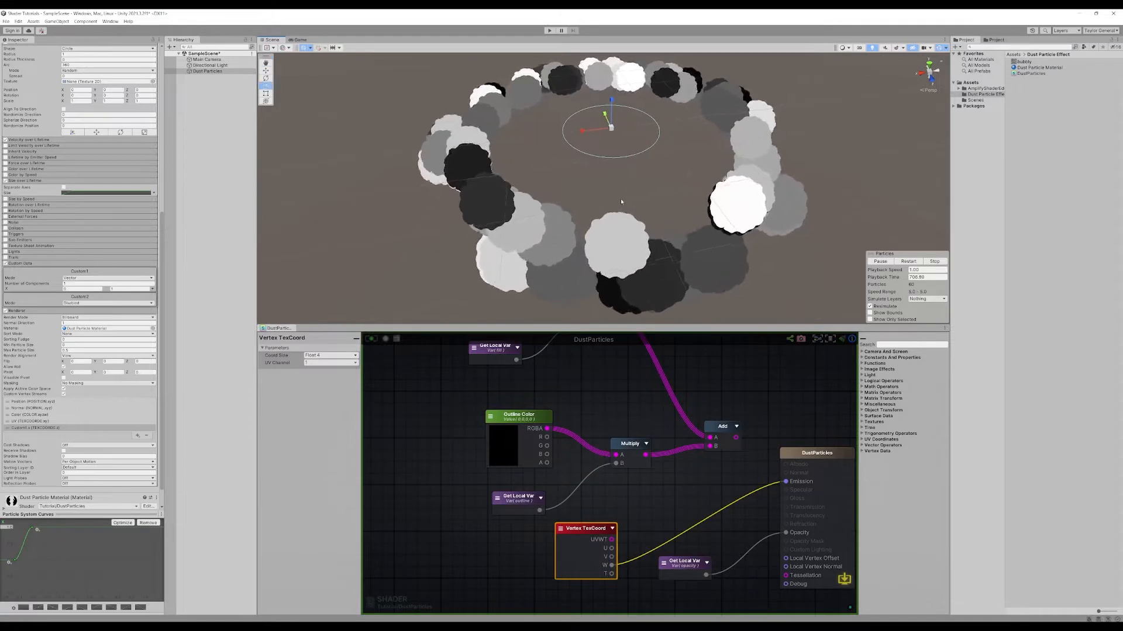
- Reconnect the Add node's output to the DustParticles Emission input, replacing the Vertex TexCoord link
right_click_drag(660, 522, 638, 423)
scroll(704, 415, "down", 4)
mouse_move(601, 455)
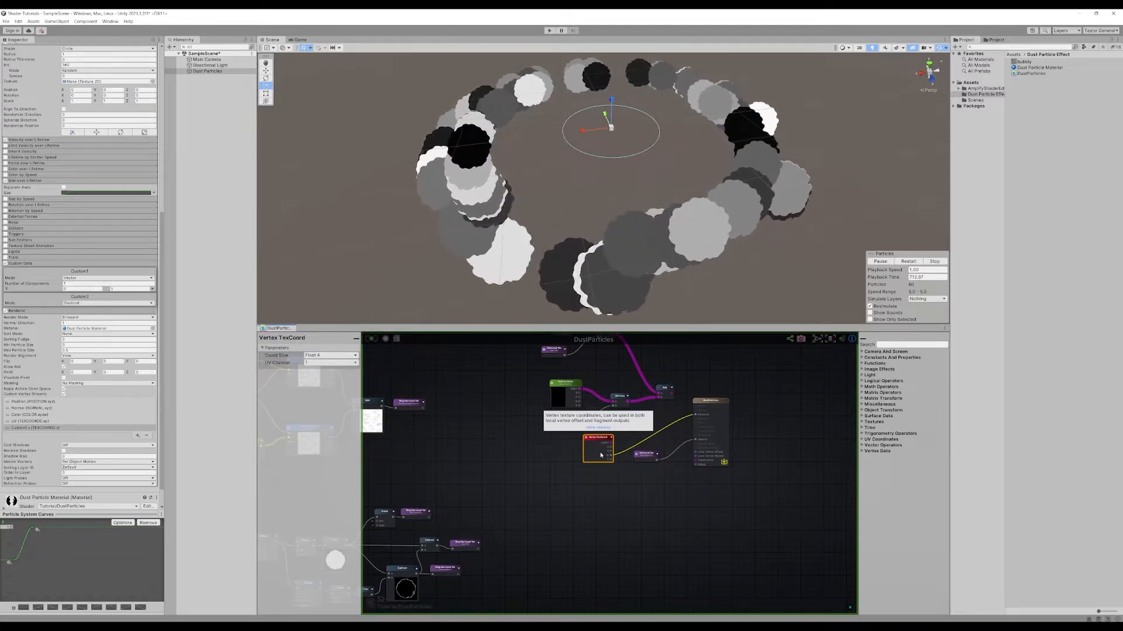
scroll(627, 429, "up", 2)
left_click_drag(730, 408, 730, 408)
- Move the Vertex TexCoord node back across the graph to the empty area below the first Multiply node
scroll(663, 432, "down", 2)
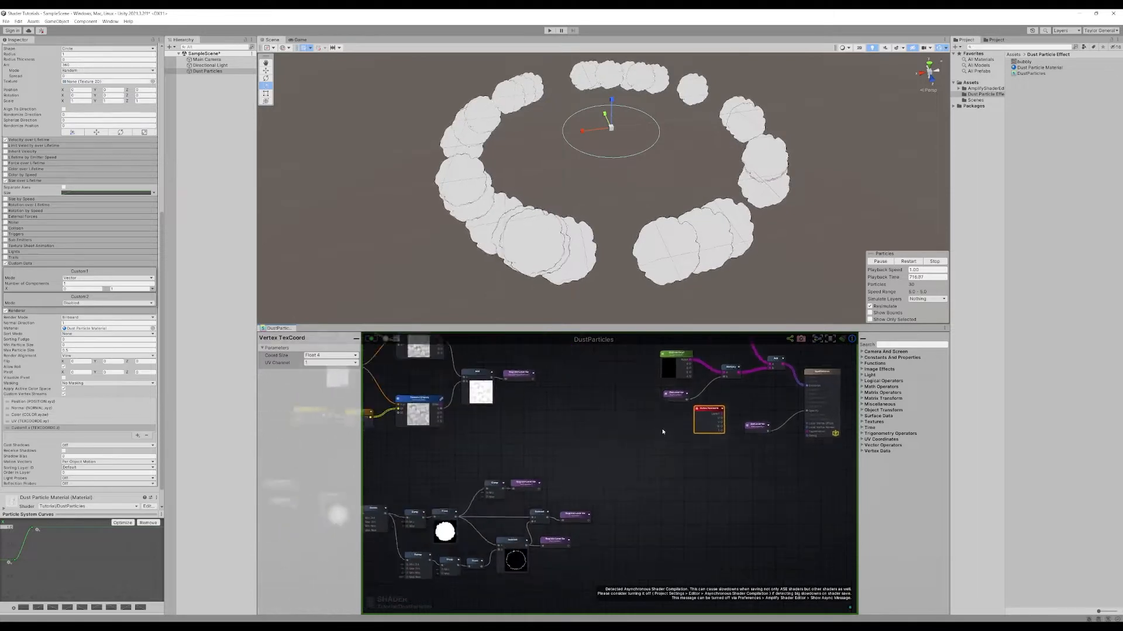
middle_click_drag(663, 431, 744, 422)
left_click_drag(783, 404, 468, 449)
middle_click_drag(543, 442, 694, 486)
left_click_drag(629, 498, 440, 452)
middle_click_drag(452, 448, 618, 401)
left_click_drag(618, 401, 452, 516)
scroll(515, 508, "up", 4)
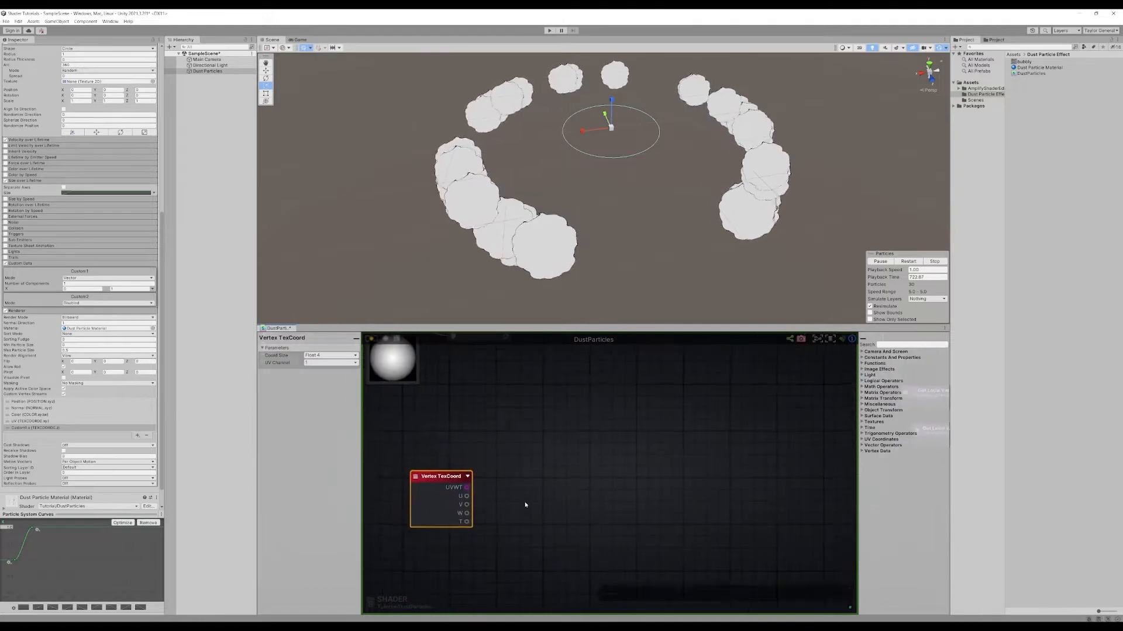
- Add a Register Local Var node beside the Vertex TexCoord node and feed it from the W output
left_click(531, 492)
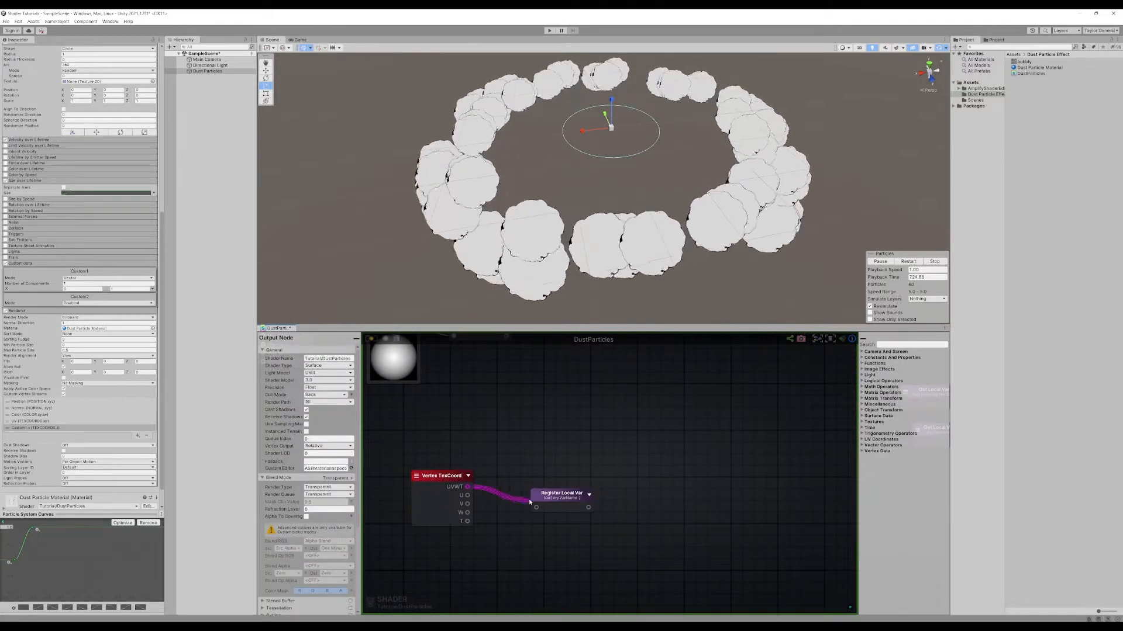
left_click_drag(540, 509, 504, 451)
left_click(485, 495)
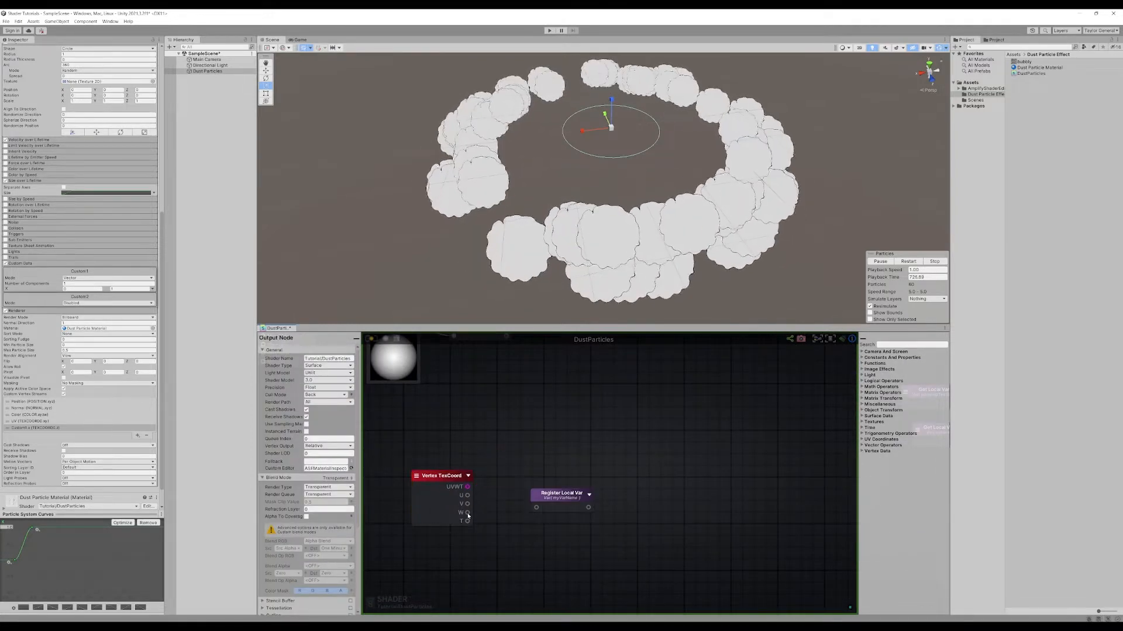
left_click_drag(550, 499, 504, 485)
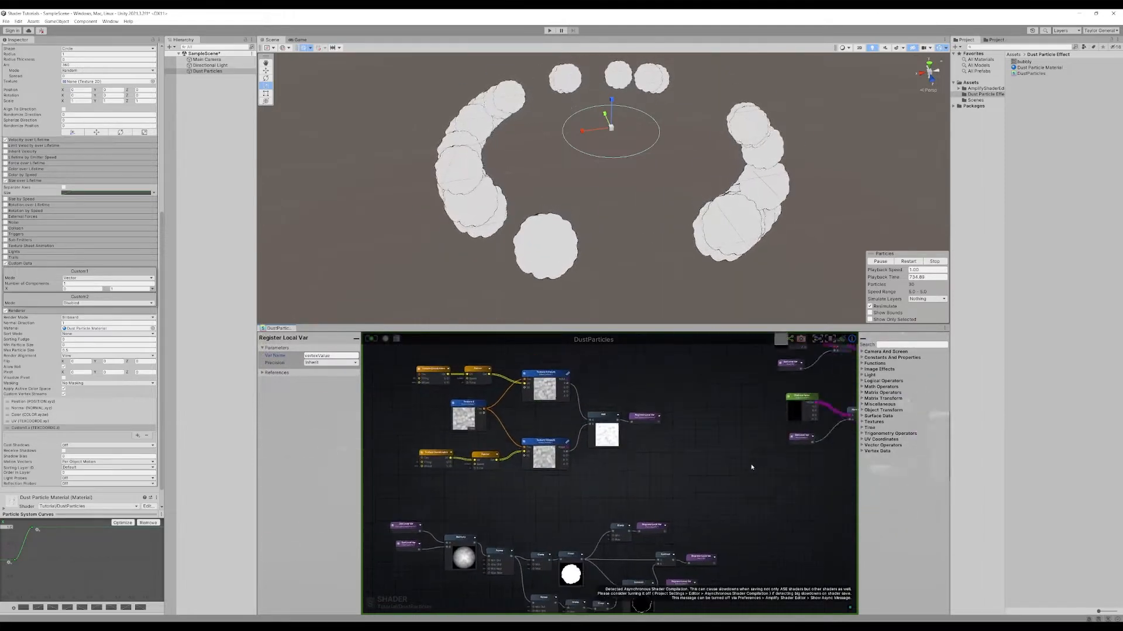
- Add a Vertex Color node beside the Fill Color node
middle_click_drag(781, 461, 563, 539)
scroll(615, 450, "up", 5)
middle_click_drag(509, 415, 485, 446)
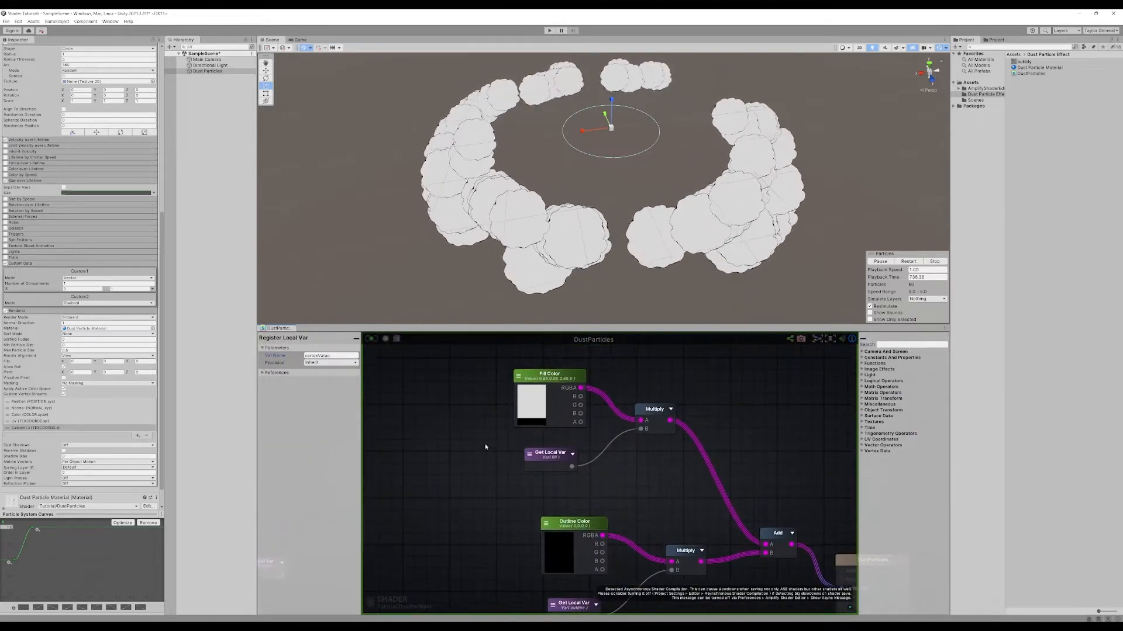
left_click(552, 381)
middle_click_drag(461, 430, 514, 401)
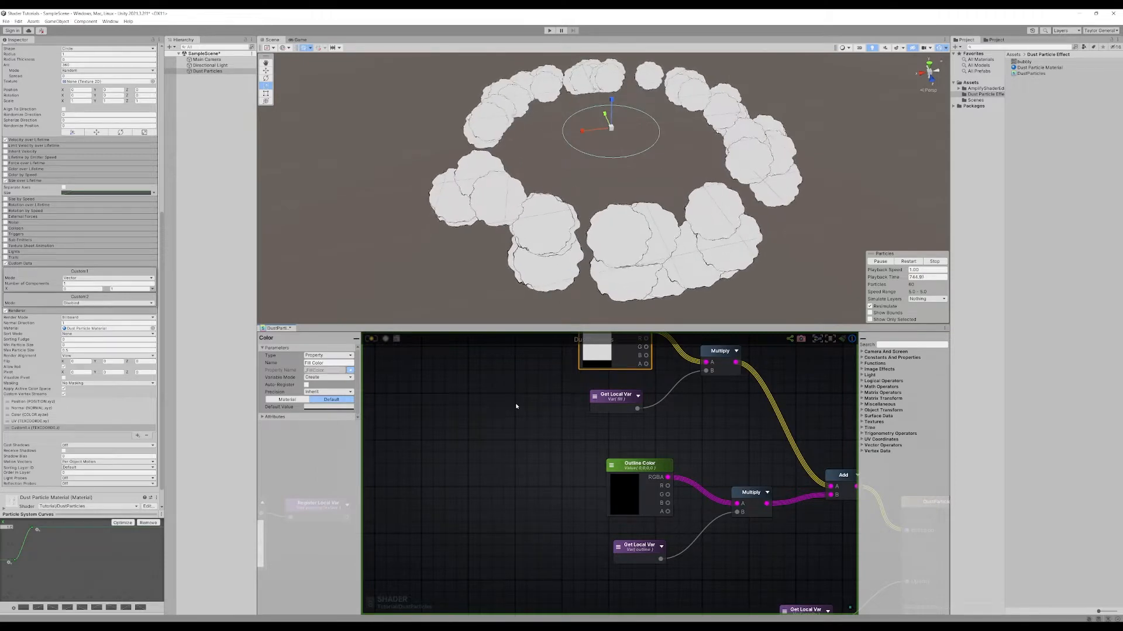
middle_click_drag(516, 405, 505, 480)
middle_click_drag(519, 423, 561, 437)
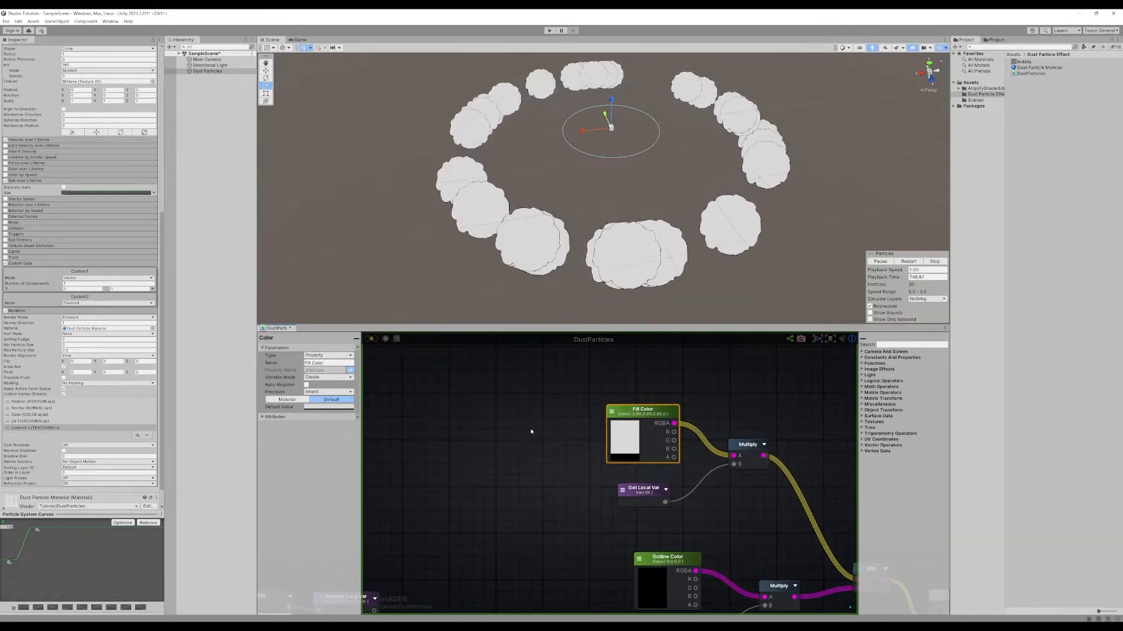
left_click(528, 430)
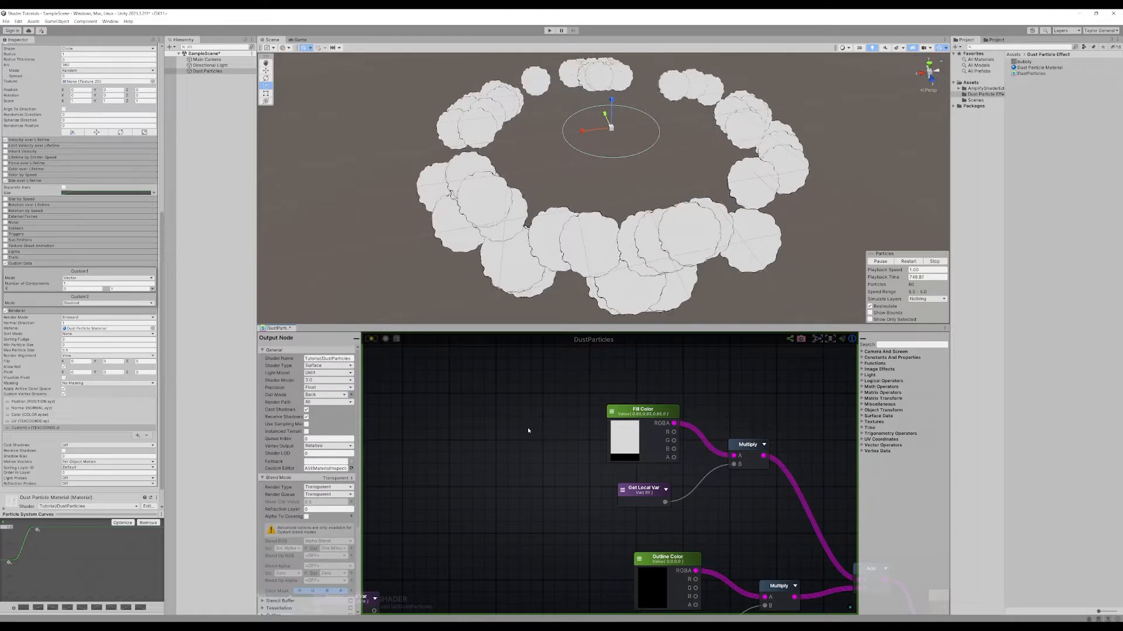
right_click(528, 429)
type("vertex col")
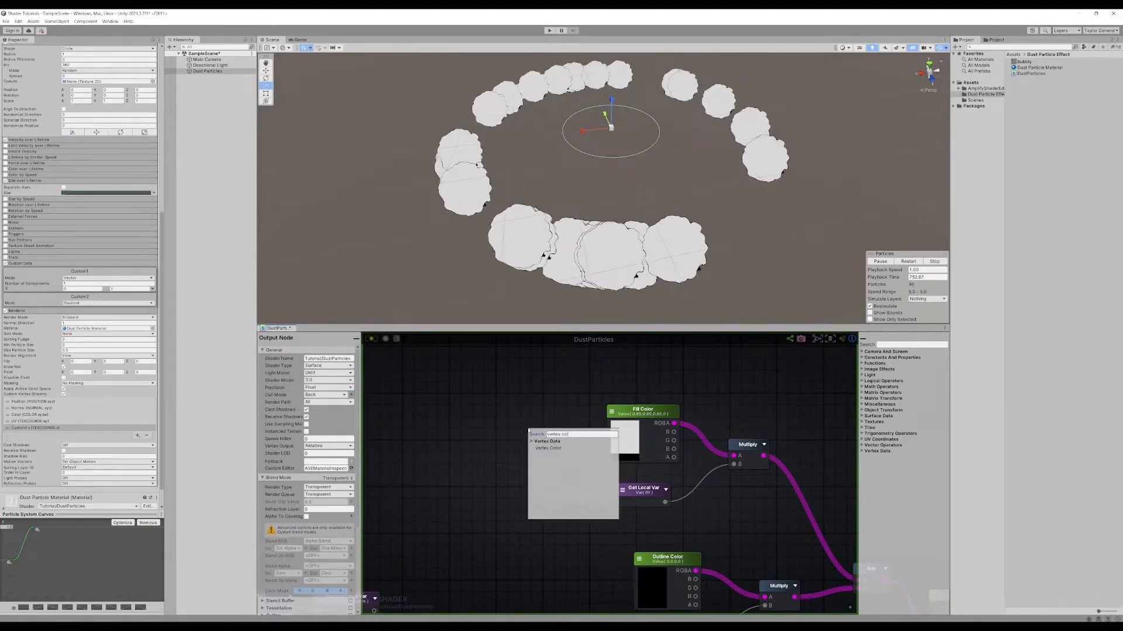
left_click(551, 448)
- Connect the Vertex Color node's RGBA output to the fill Multiply node's A input and delete the Fill Color node
left_click_drag(574, 444, 733, 455)
left_click(646, 412)
key("Delete")
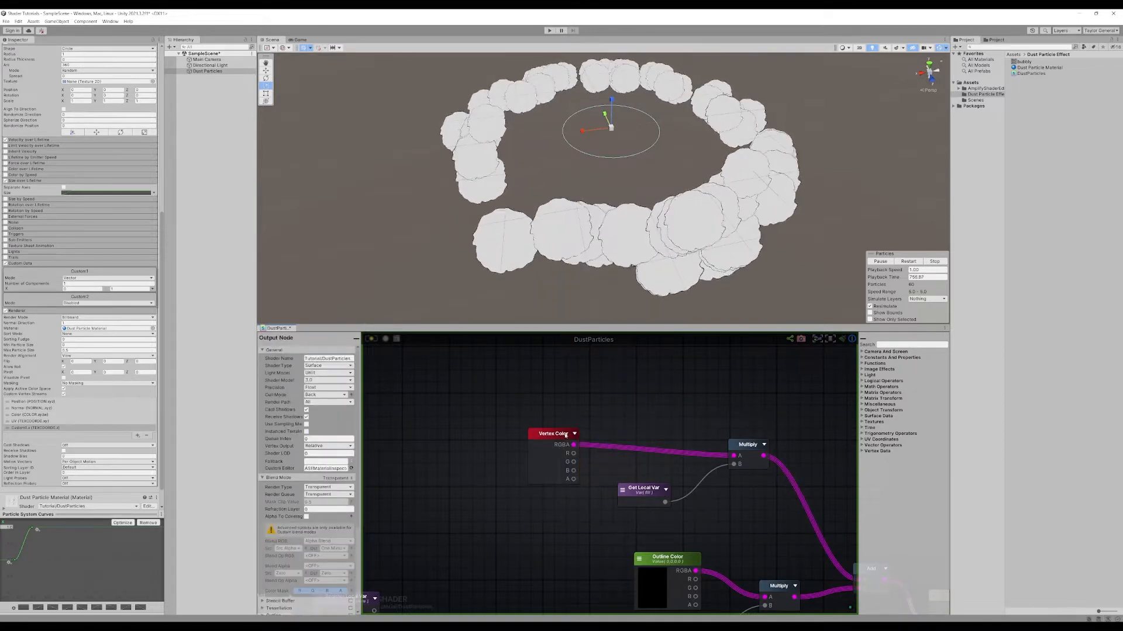
- Move the Vertex Color node closer to the fill Multiply node and update the shader
left_click_drag(553, 433, 644, 418)
left_click(372, 339)
middle_click_drag(572, 502, 460, 461)
left_click(467, 427)
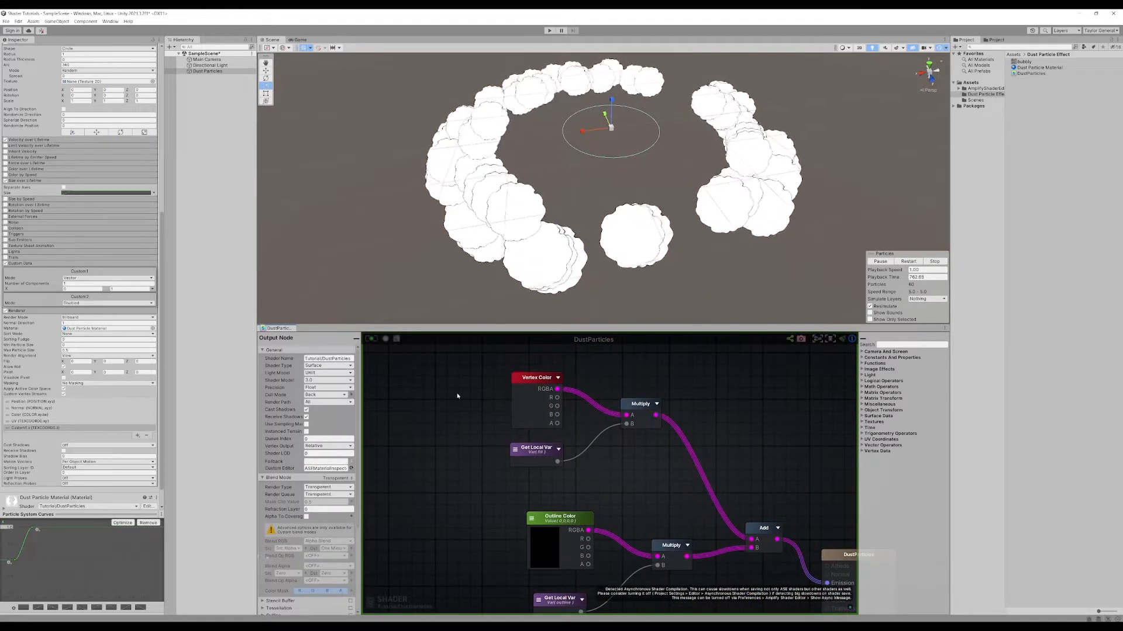
middle_click_drag(480, 408, 538, 409)
left_click(585, 401)
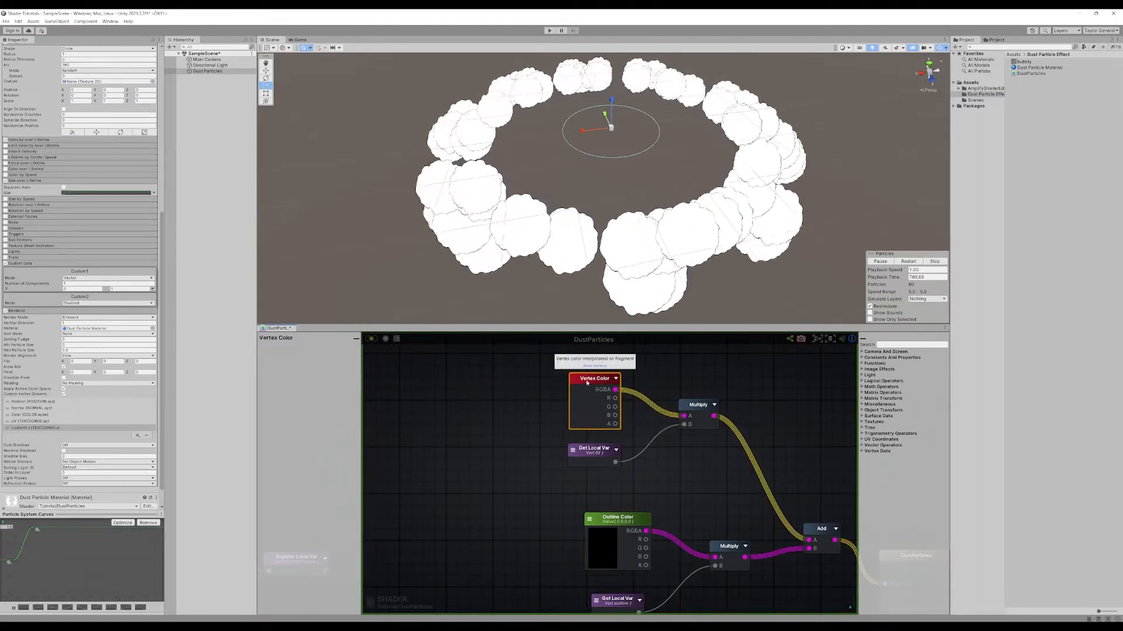
- Change the Dust Particles system's Start Color from white to a light grey
scroll(604, 403, "down", 5)
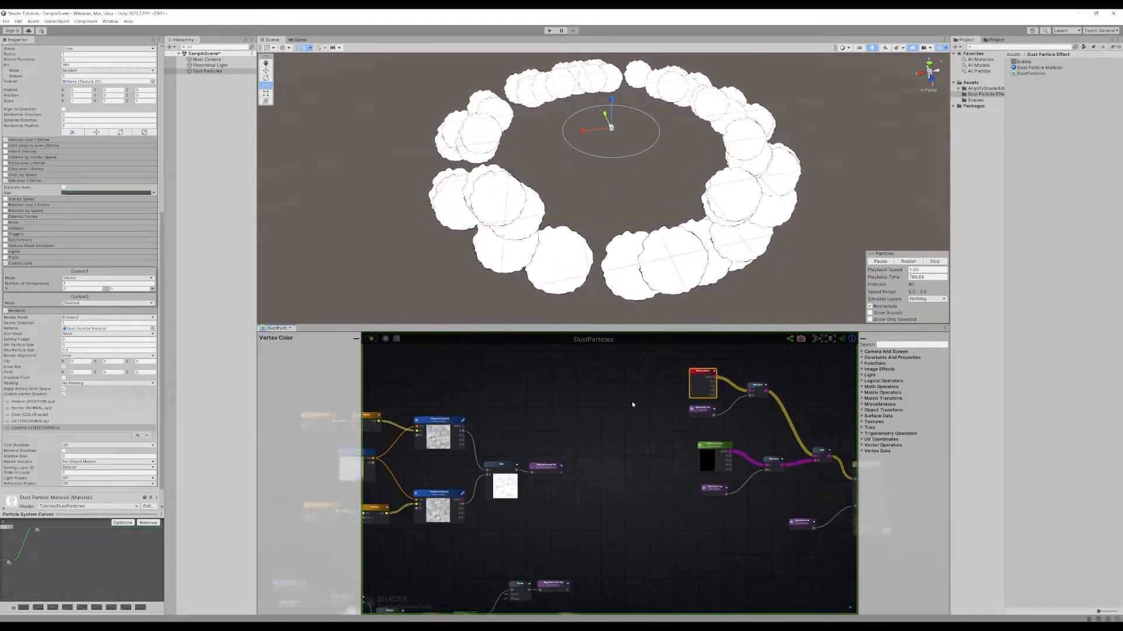
scroll(51, 164, "up", 1)
scroll(51, 165, "up", 10)
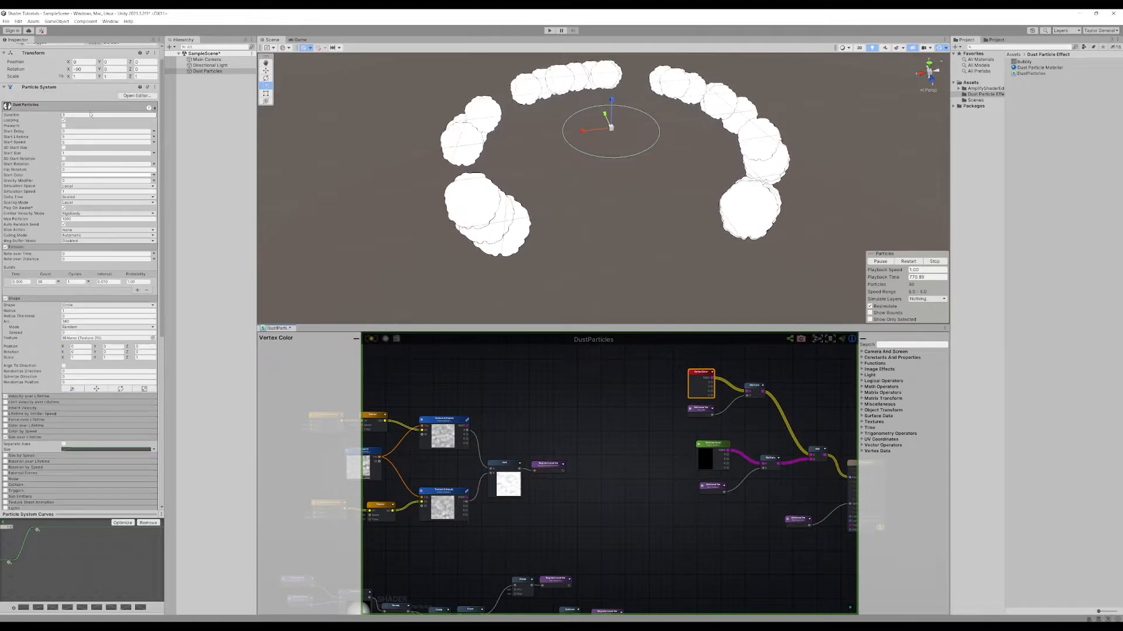
left_click(78, 175)
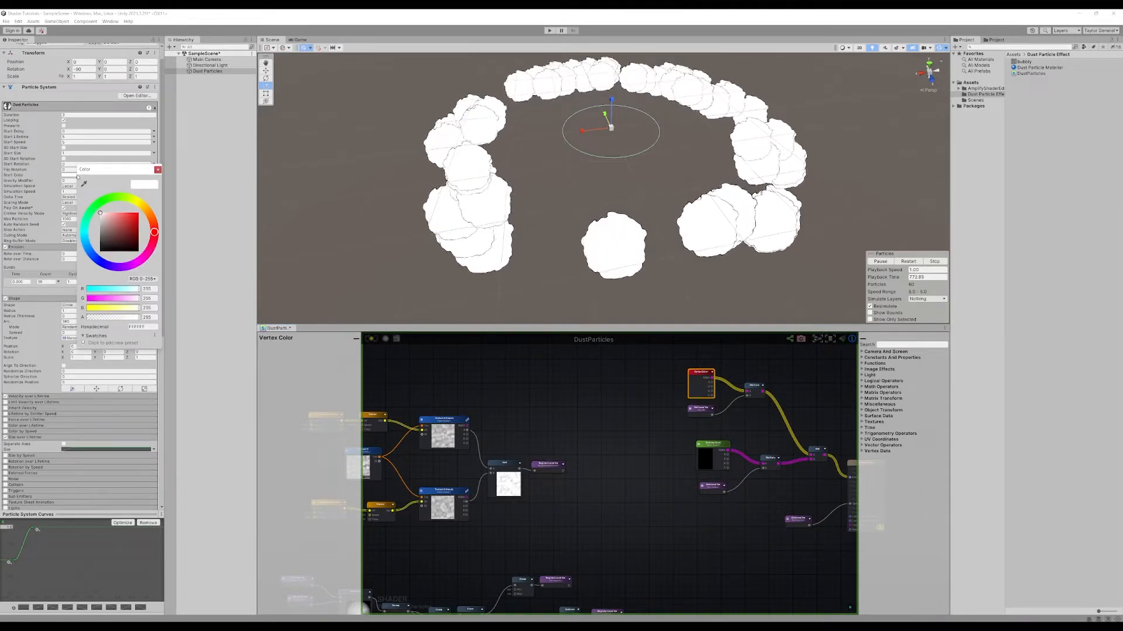
mouse_move(117, 227)
left_mouse_down()
mouse_move(134, 218)
mouse_move(126, 248)
mouse_move(136, 221)
mouse_move(117, 214)
mouse_move(149, 215)
mouse_move(99, 214)
mouse_move(97, 225)
left_mouse_up()
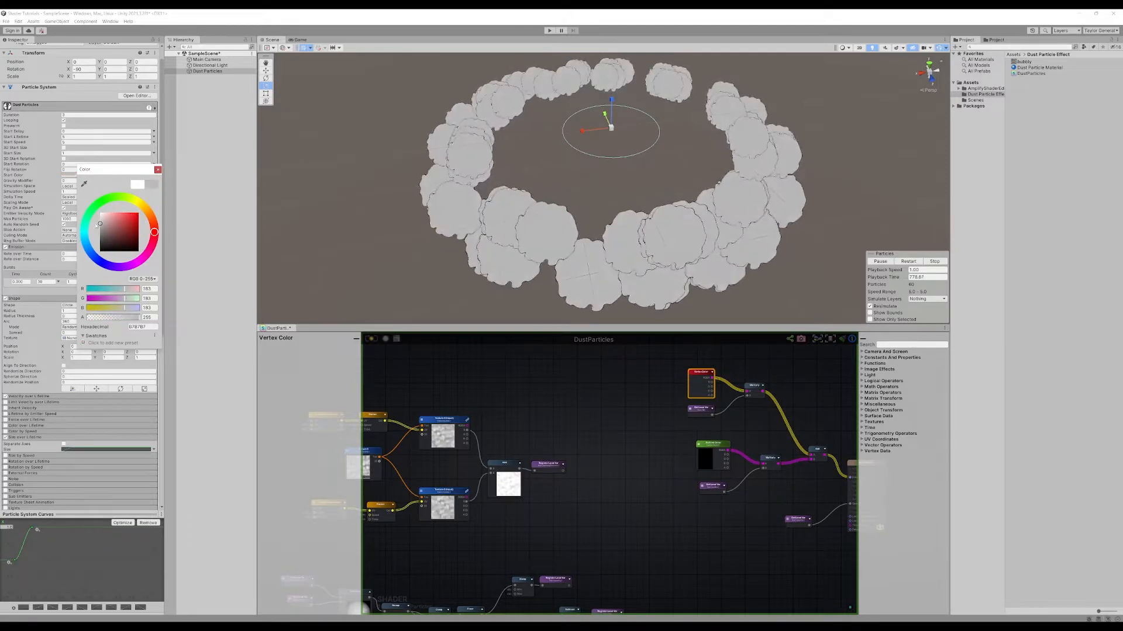
left_click(158, 170)
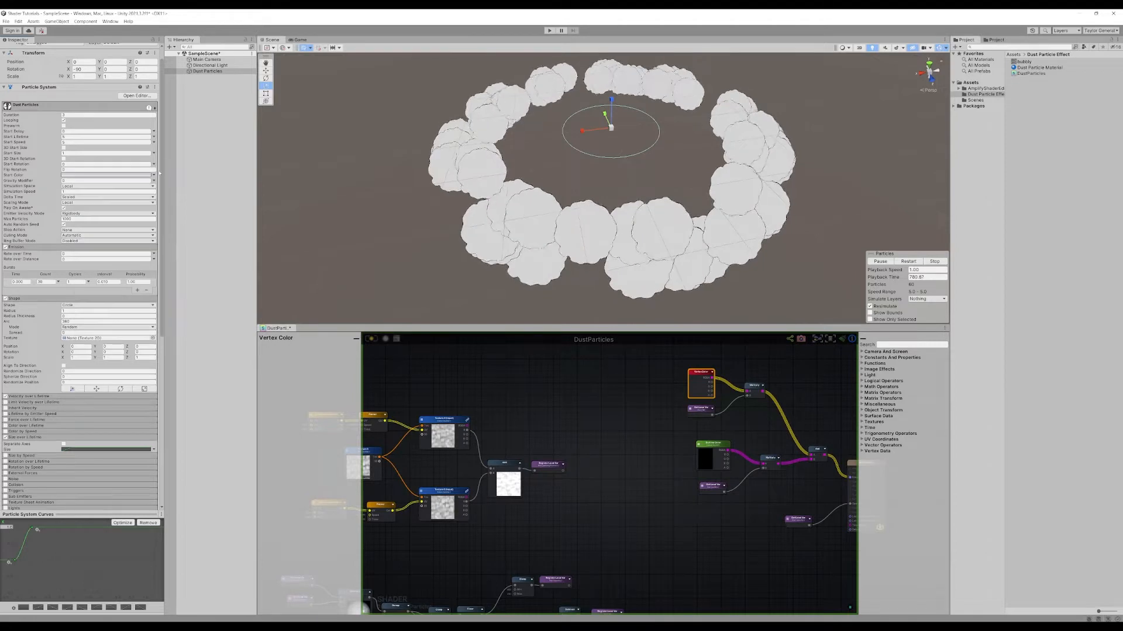
- Move the Vertex Color node across the graph to the empty area above the Texture Coordinates, Remap and Length chain
left_click(546, 423)
scroll(549, 423, "down", 3)
middle_click_drag(598, 462, 743, 461)
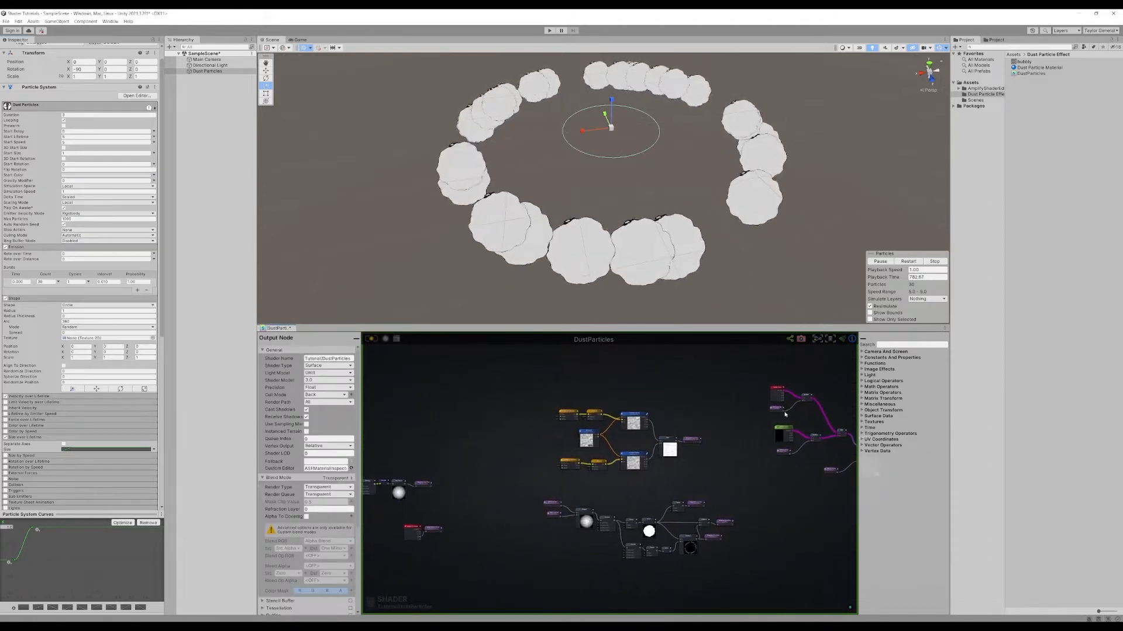
left_click(777, 392)
middle_click_drag(506, 391, 667, 380)
middle_click_drag(784, 386, 553, 391)
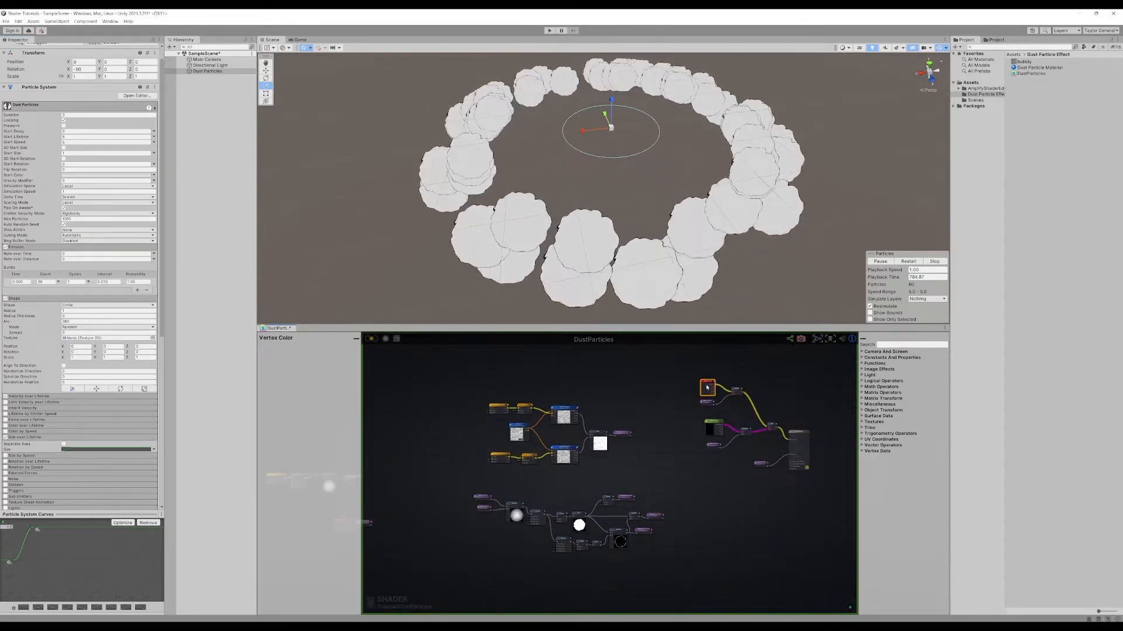
left_click_drag(654, 383, 441, 385)
middle_click_drag(463, 434, 726, 428)
left_click_drag(702, 384, 575, 432)
scroll(604, 444, "up", 4)
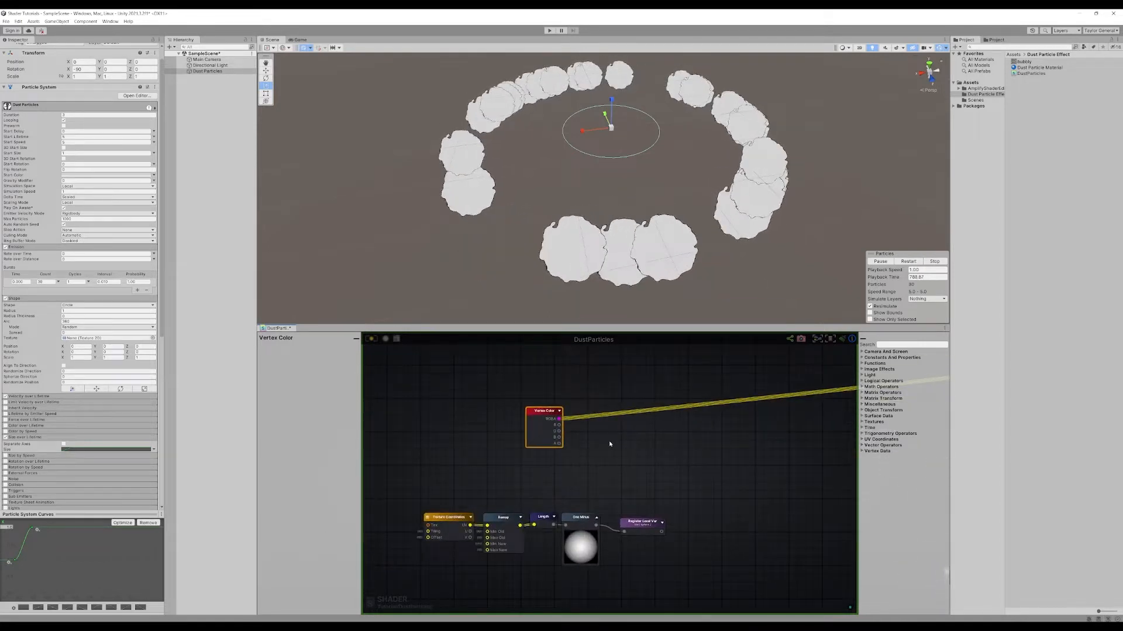
- Add a Register Local Var node named vertexColor and feed it from the Vertex Color node's RGBA output
right_click(609, 444)
type("reg")
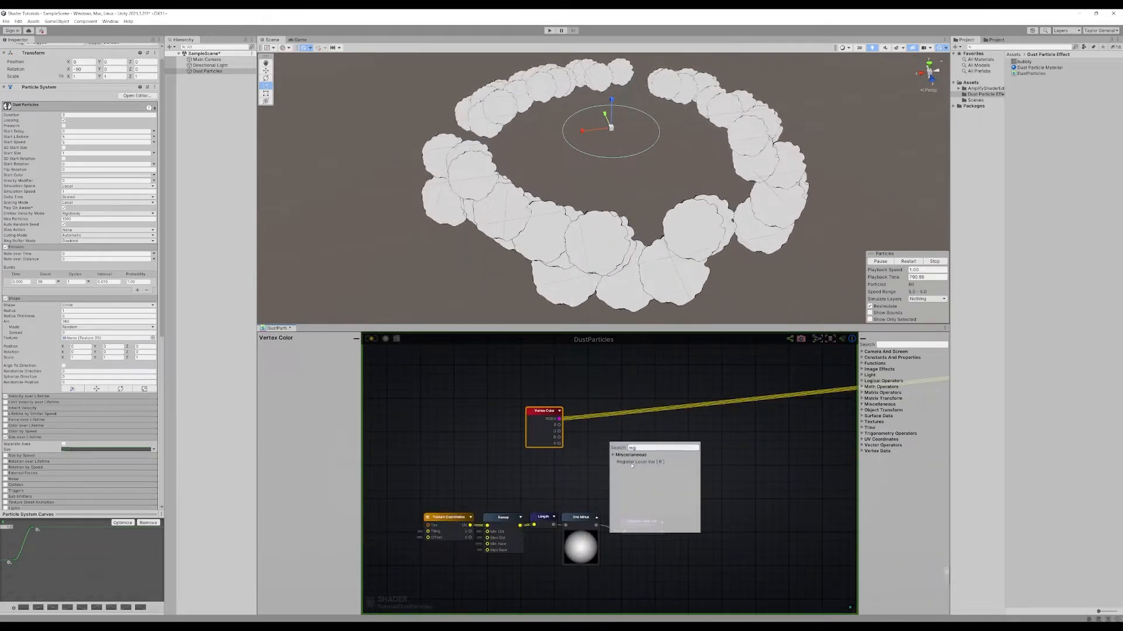
left_click(632, 463)
left_click_drag(632, 453, 628, 437)
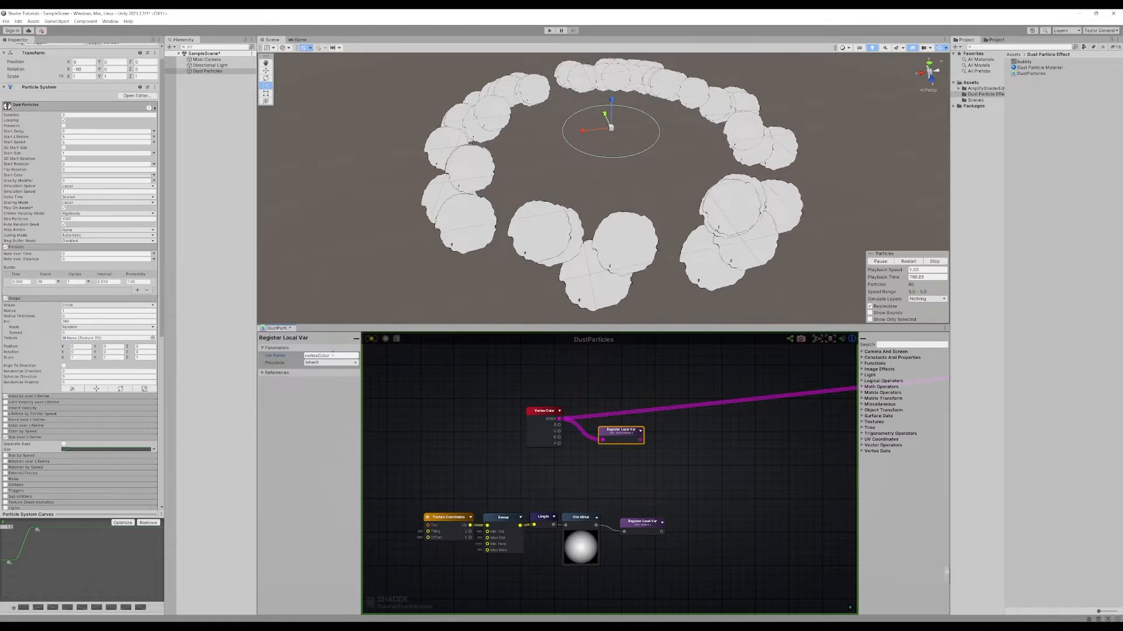
left_click(658, 481)
- Feed the fill Multiply node's A input from a Get Local Var node referencing vertexColor, and update the shader
scroll(659, 481, "down", 5)
middle_click_drag(704, 489, 383, 509)
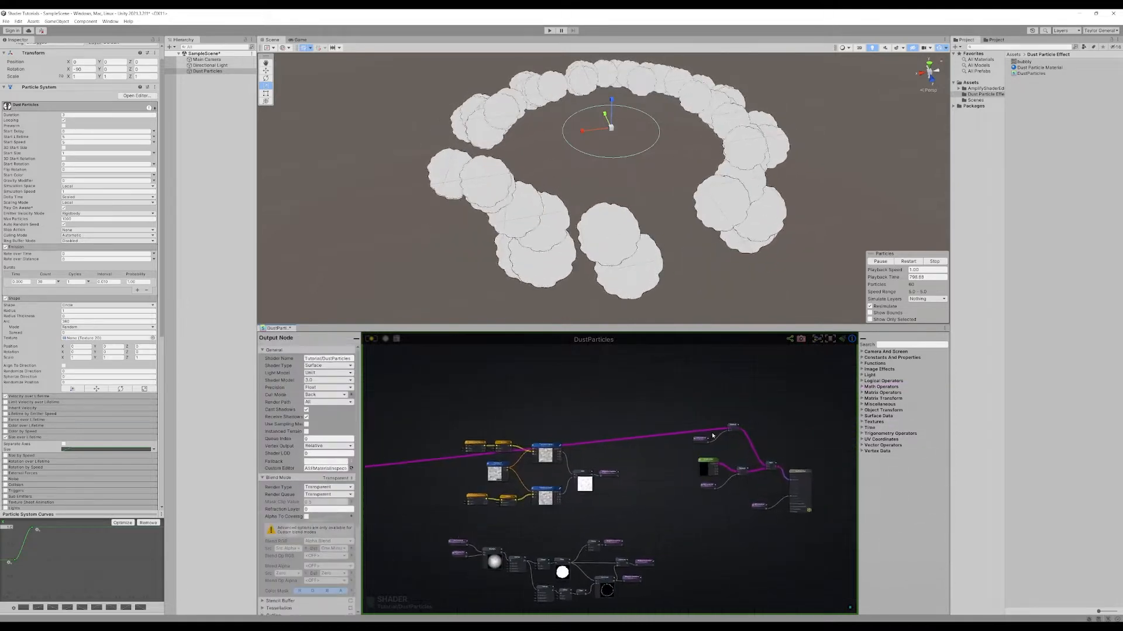
scroll(714, 435, "up", 3)
middle_click_drag(696, 425, 677, 425)
left_click(663, 411)
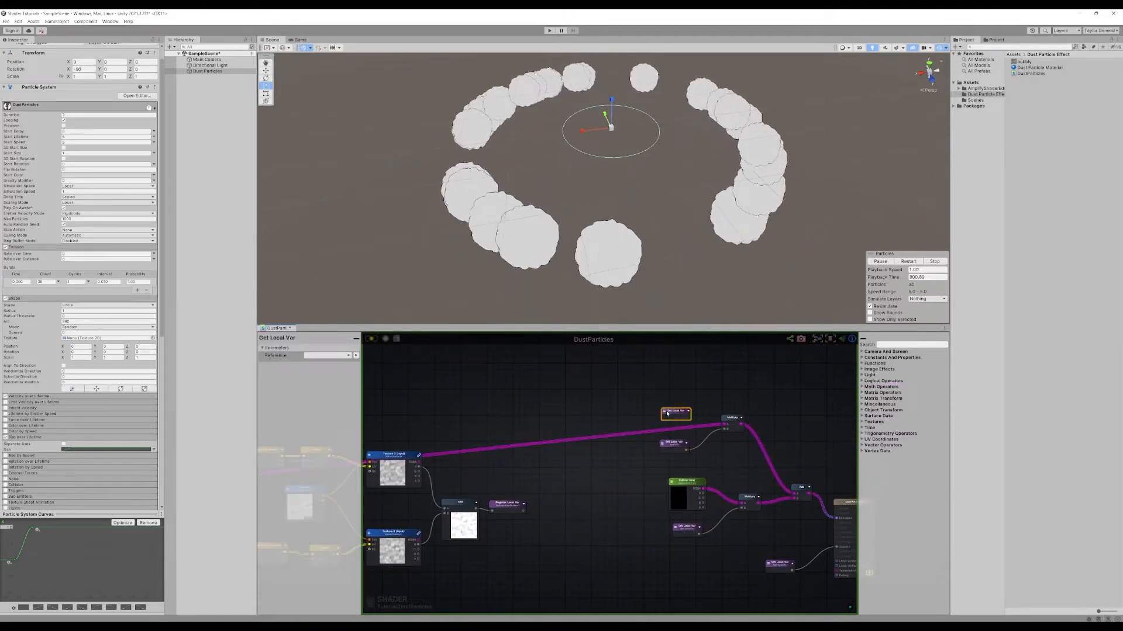
left_click(664, 413)
left_click(686, 457)
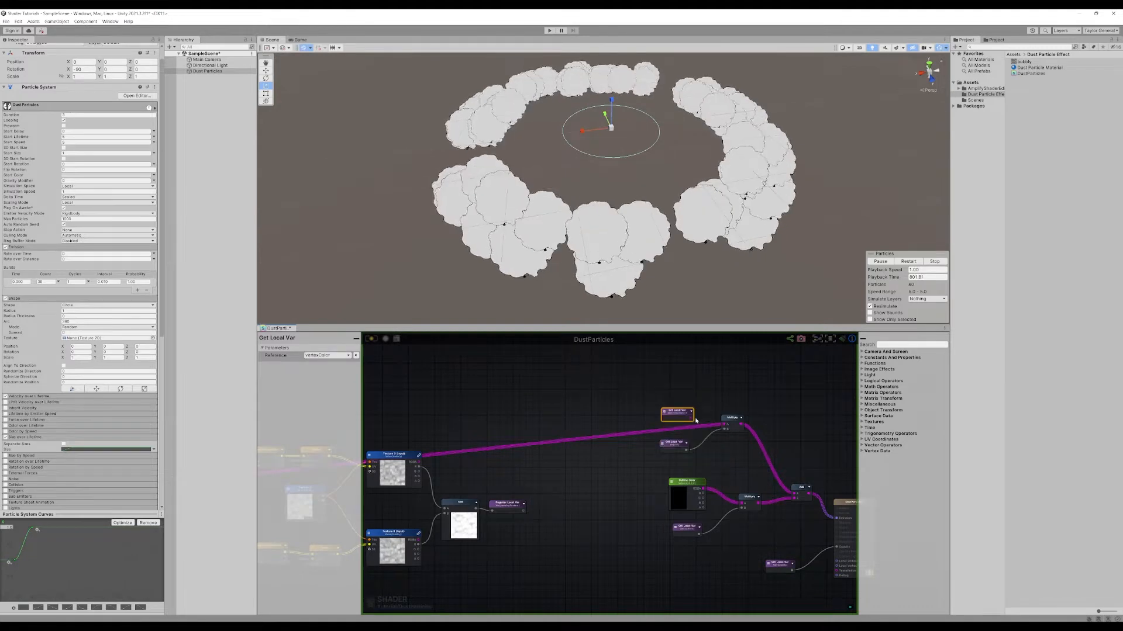
left_click_drag(708, 424, 725, 425)
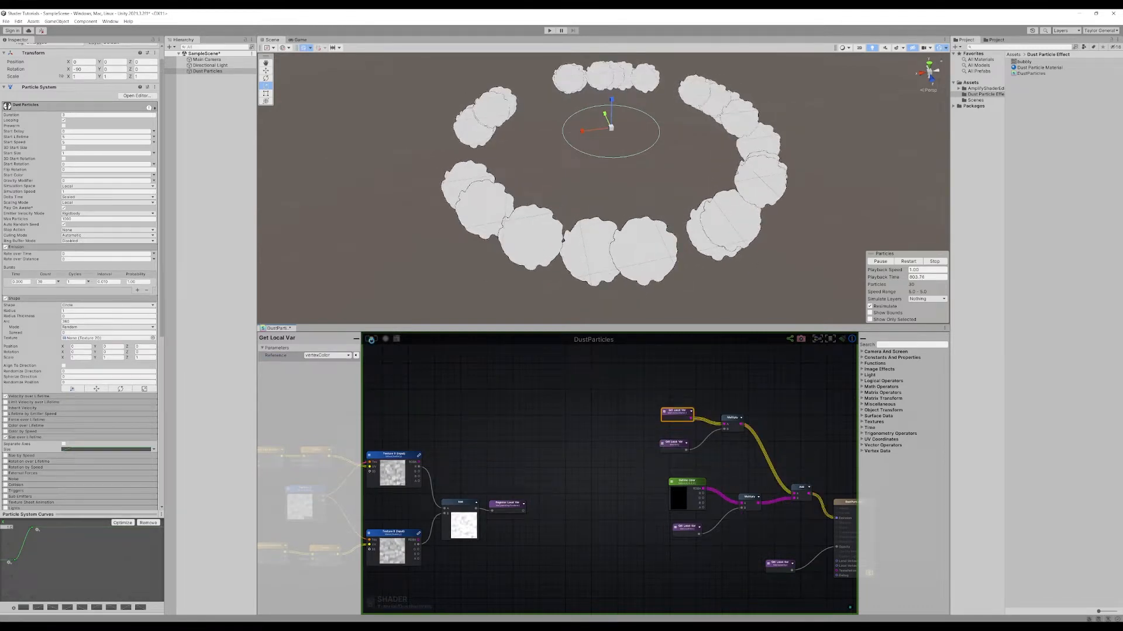
left_click(371, 339)
- Examine the Vertex TexCoord node's settings and the Register Local Var node connected to its W output
scroll(581, 437, "down", 5)
middle_click_drag(403, 499, 749, 411)
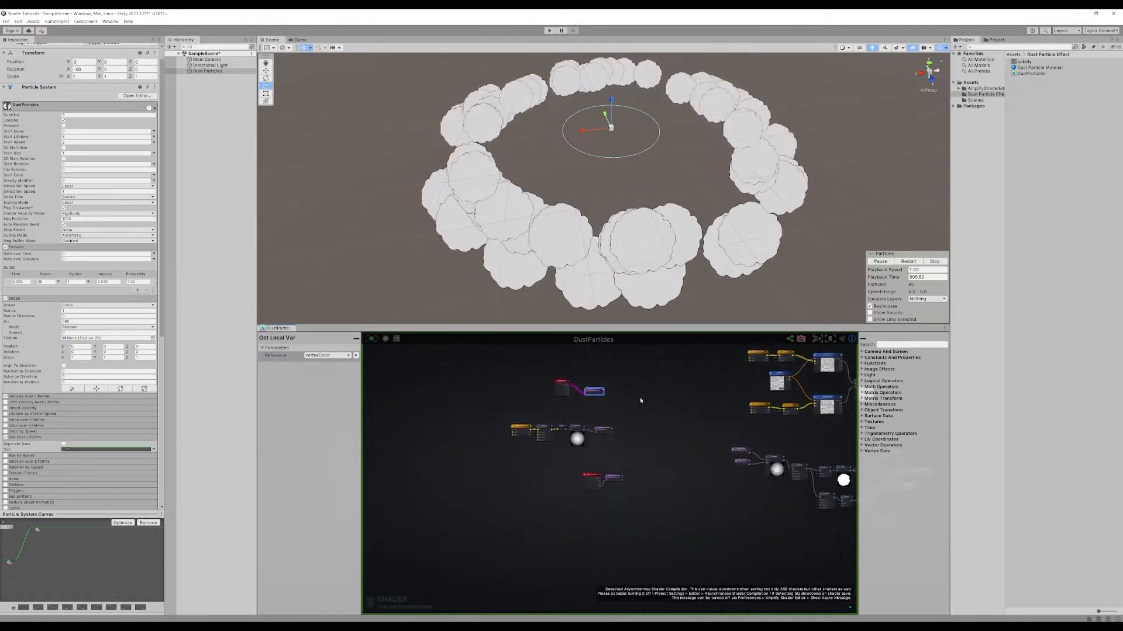
scroll(632, 398, "up", 5)
middle_click_drag(608, 398, 668, 394)
scroll(668, 394, "down", 1)
middle_click_drag(683, 458, 687, 404)
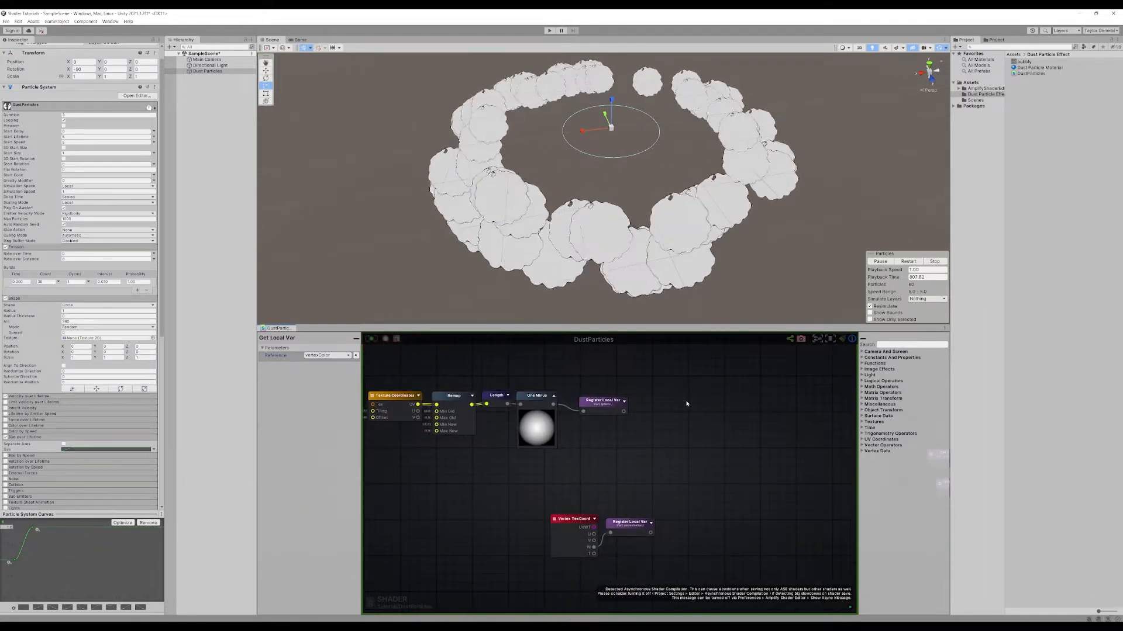
middle_click_drag(694, 478, 624, 409)
left_click(518, 551)
scroll(606, 509, "down", 1)
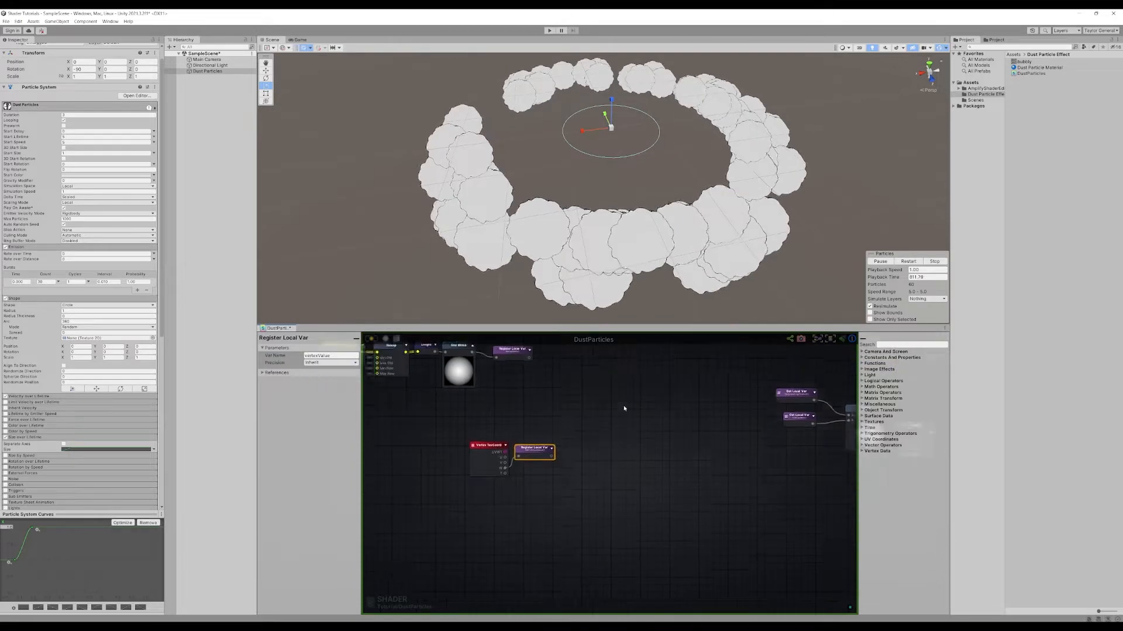
scroll(565, 437, "up", 3)
left_click(430, 453)
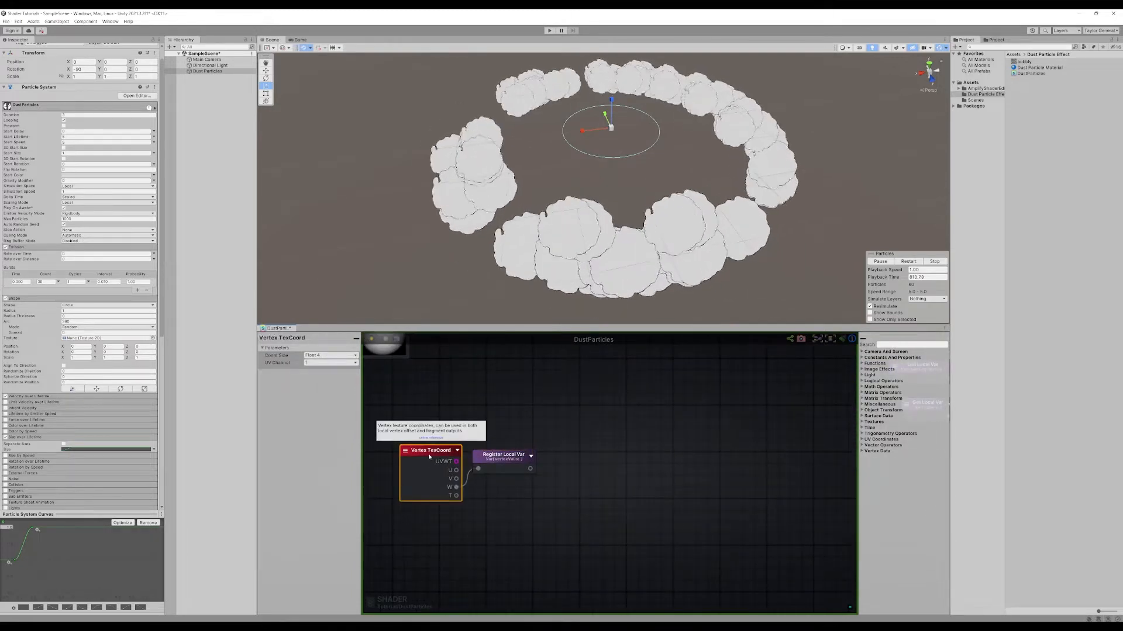
- Align the vertexColor Register Local Var node with the Vertex Color node's RGBA output
scroll(544, 446, "down", 3)
middle_click_drag(556, 409, 671, 519)
scroll(577, 436, "up", 3)
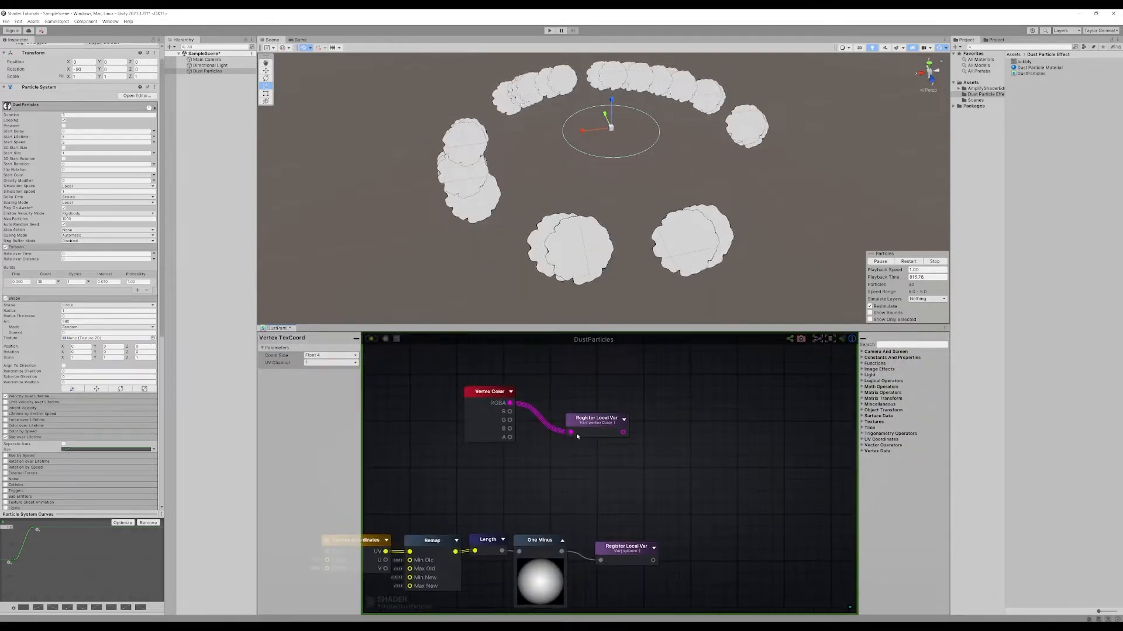
left_click_drag(577, 436, 570, 413)
left_click(574, 448)
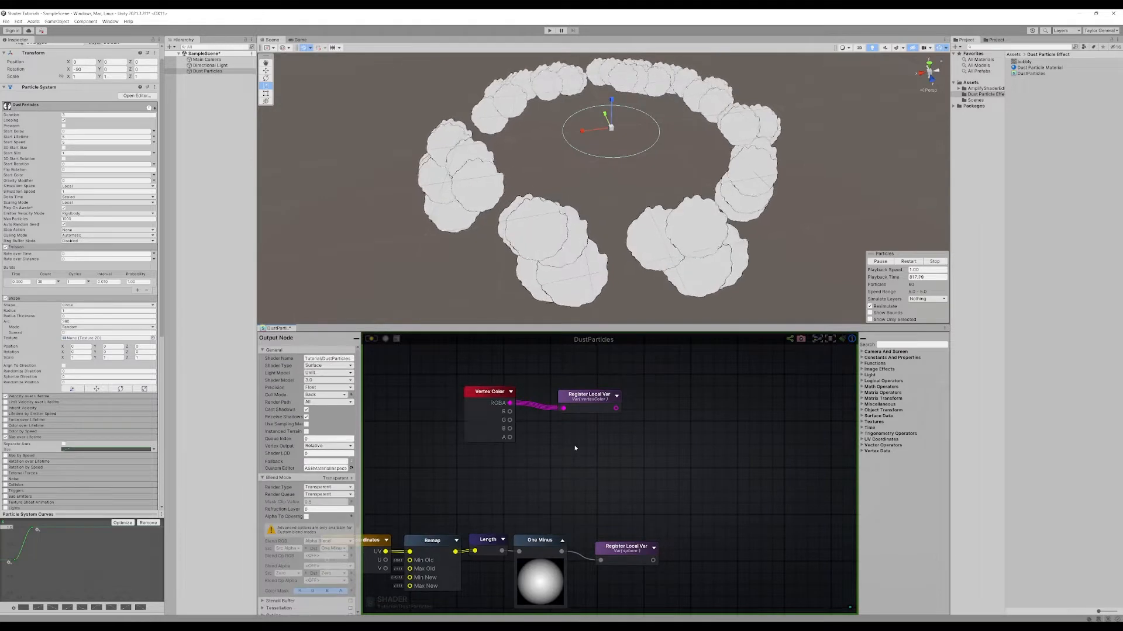
- Add a second Register Local Var node named vertexAlpha, fed from the Vertex Color node's A output
right_click(575, 447)
type("reg")
left_click(602, 465)
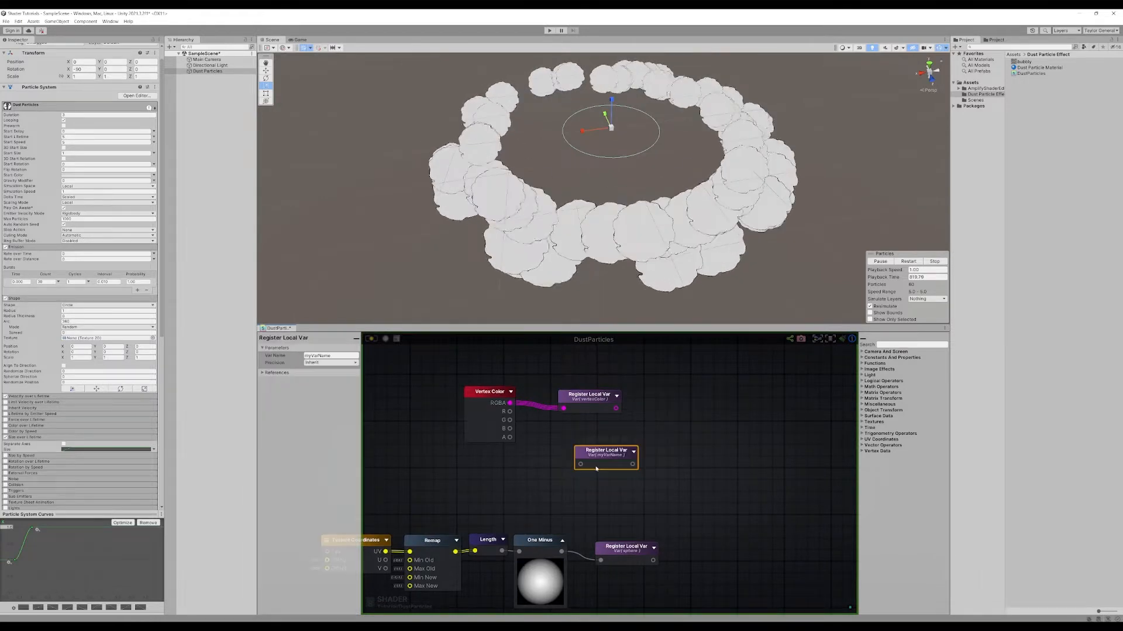
left_click_drag(592, 457, 579, 435)
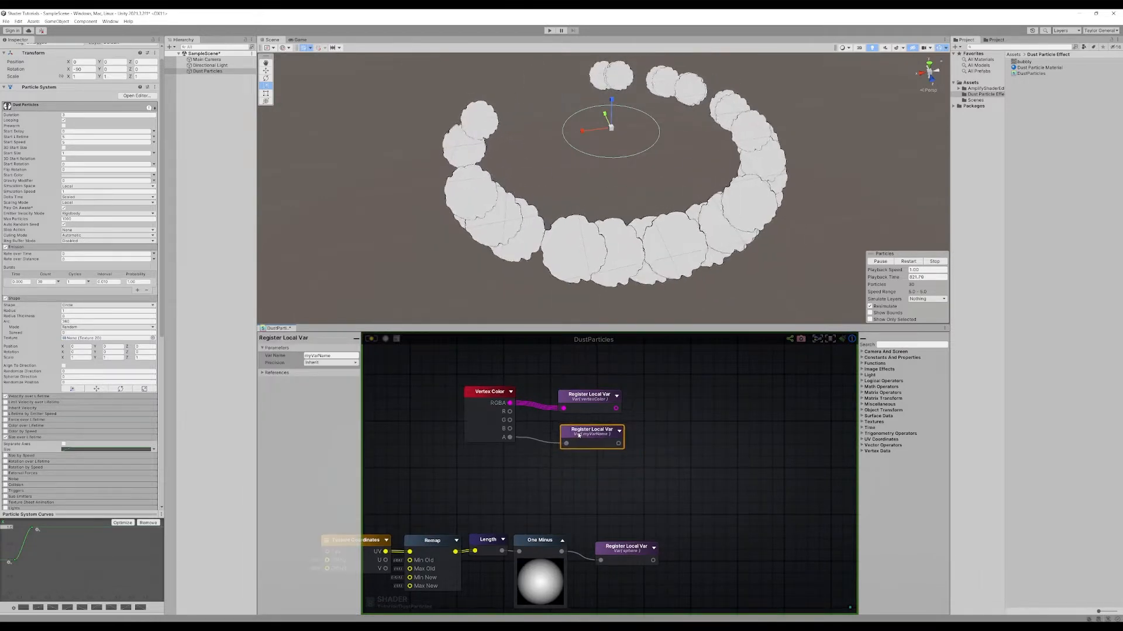
middle_click_drag(668, 459, 643, 462)
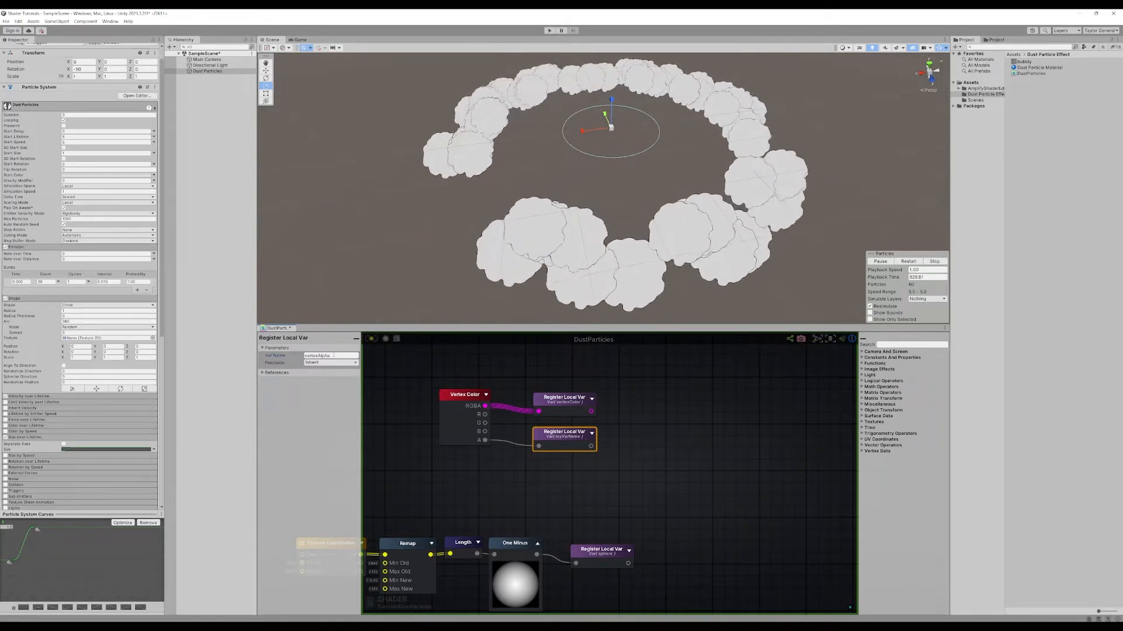
scroll(496, 394, "down", 5)
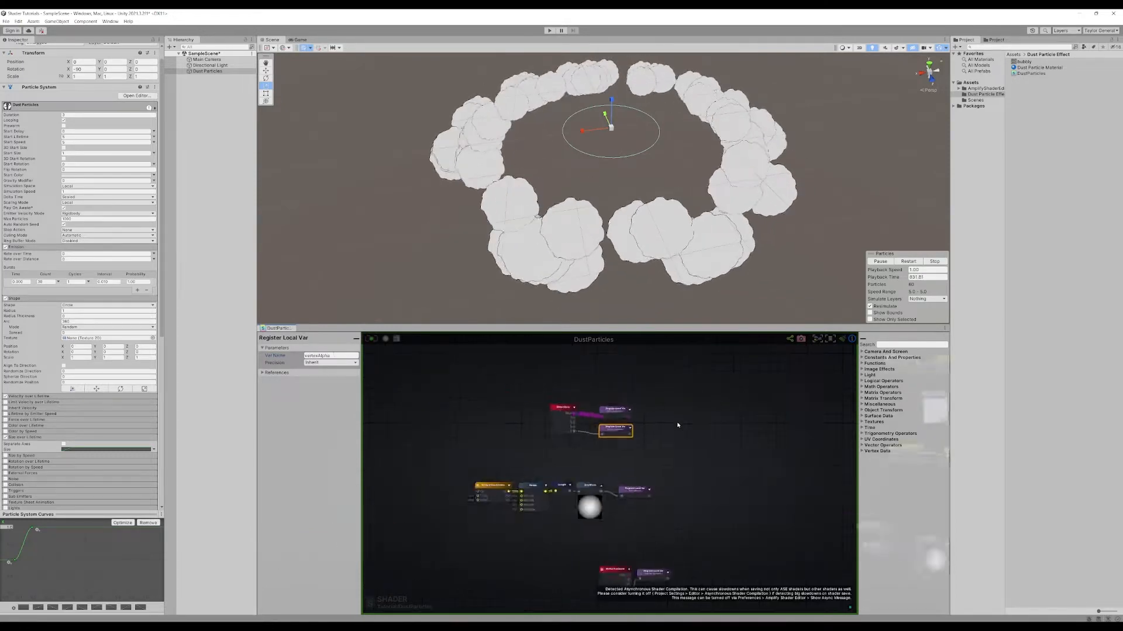
scroll(603, 436, "up", 5)
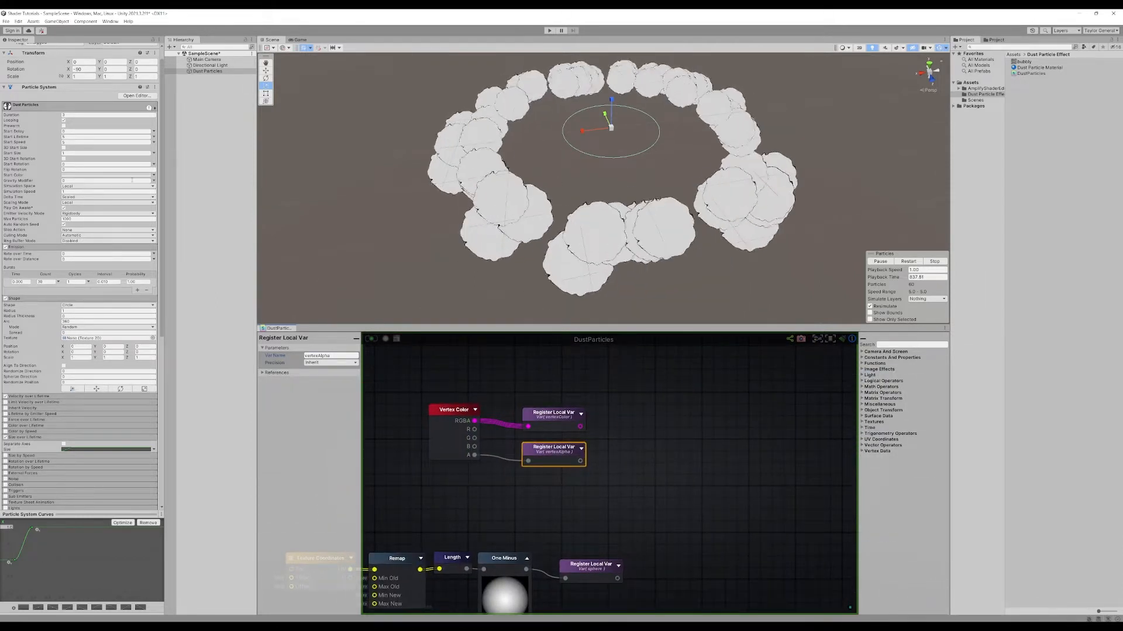
- Enable Color over Lifetime on the particle system and set its gradient's end alpha to 0
scroll(87, 177, "down", 5)
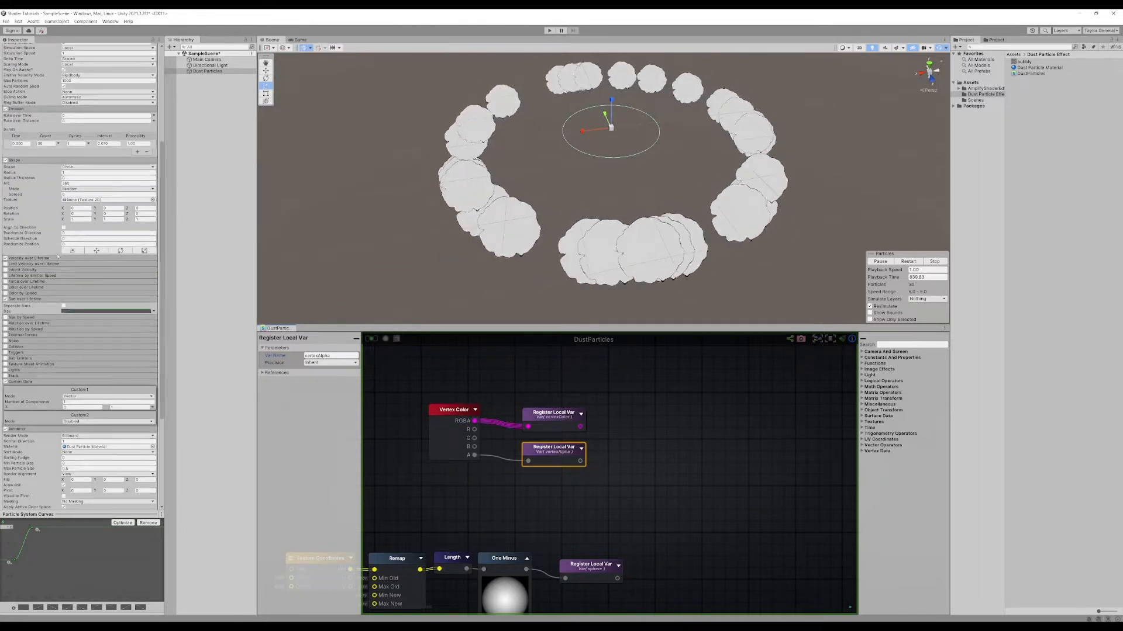
left_click(26, 288)
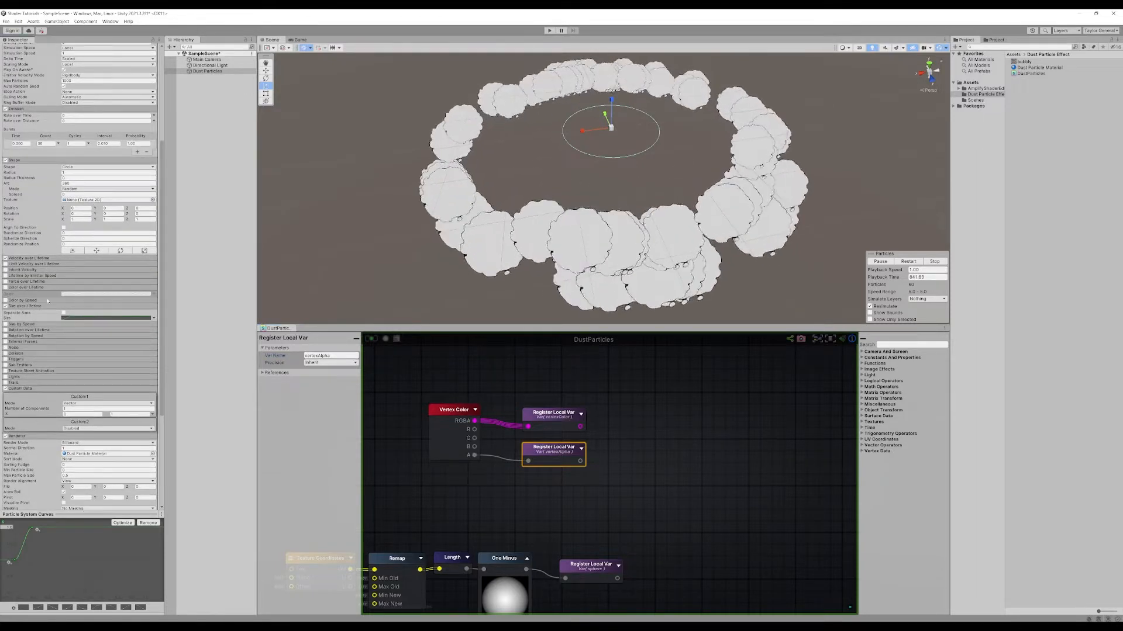
left_click(5, 288)
left_click(92, 294)
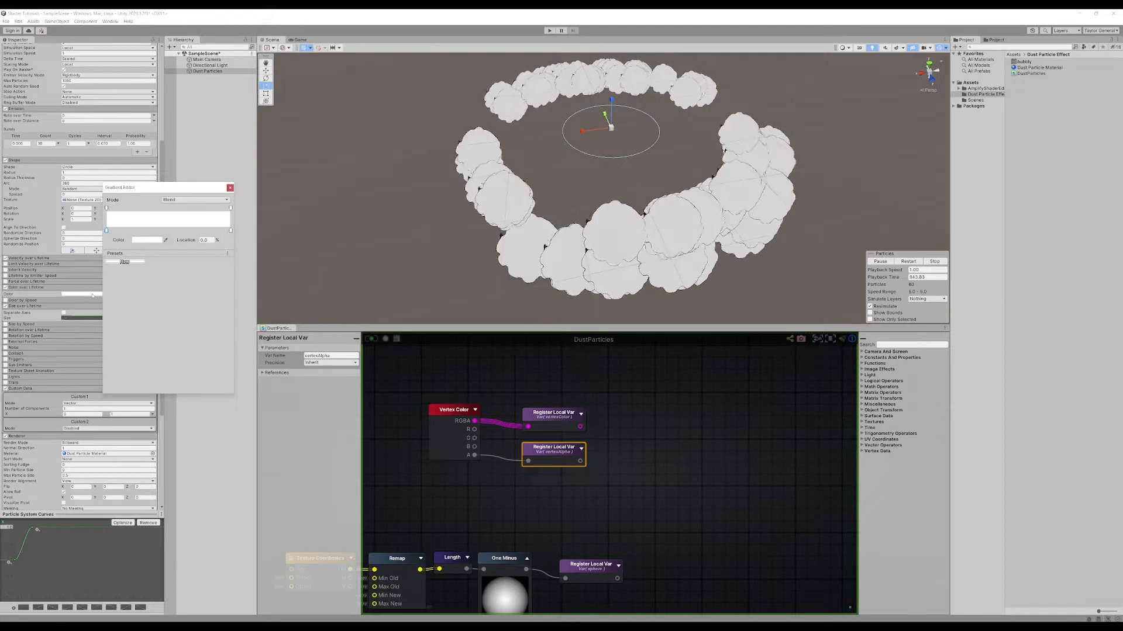
left_click(230, 208)
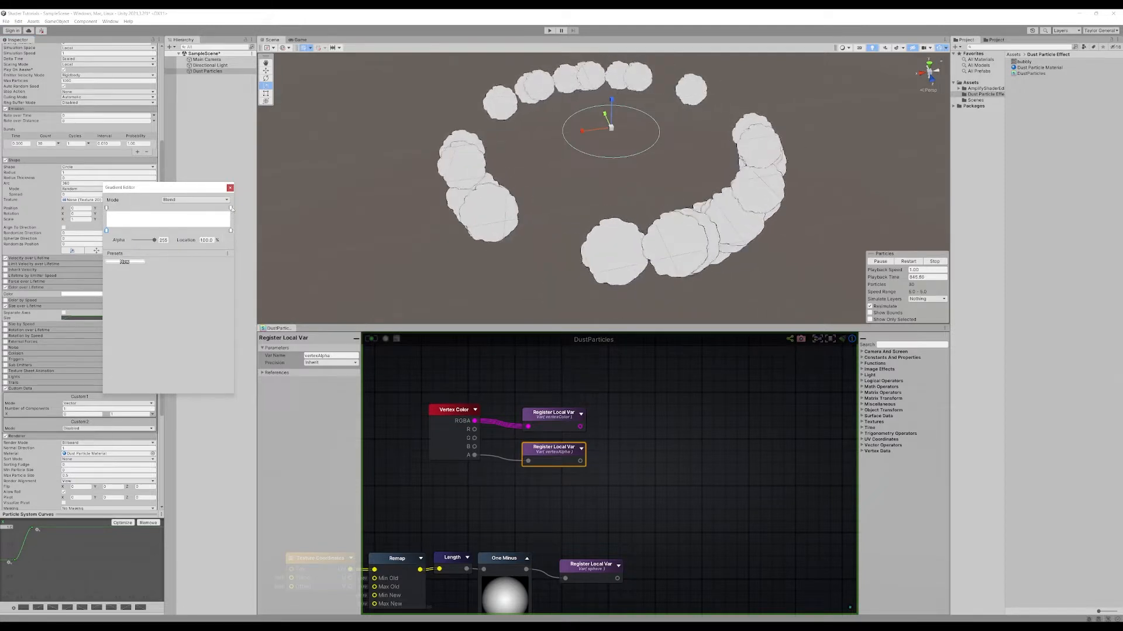
left_click_drag(156, 242, 126, 241)
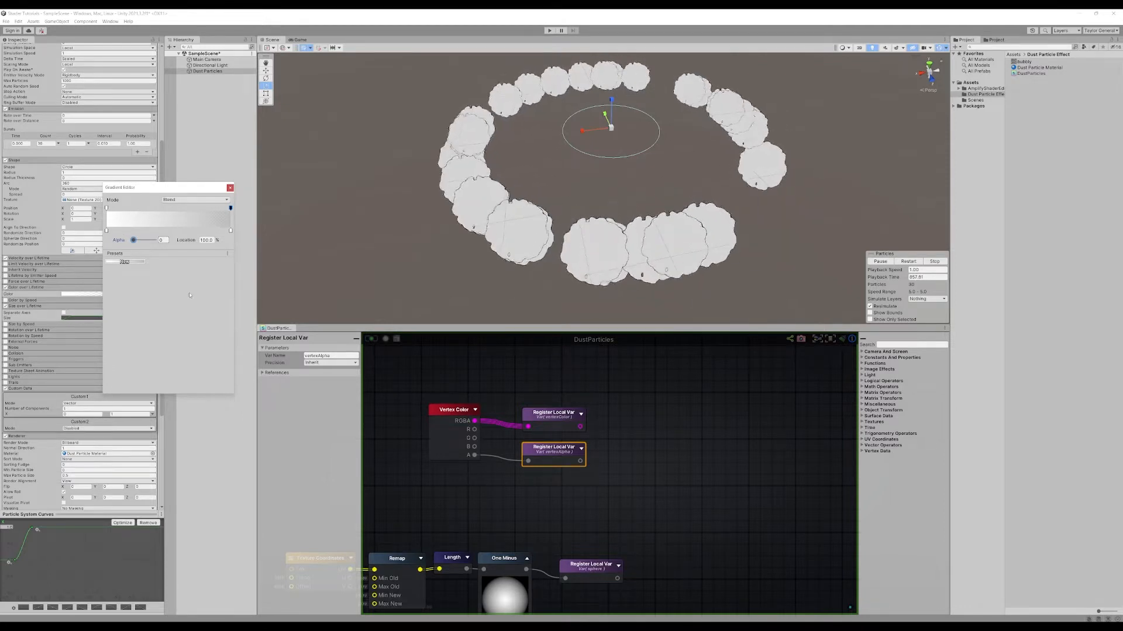
left_click(230, 188)
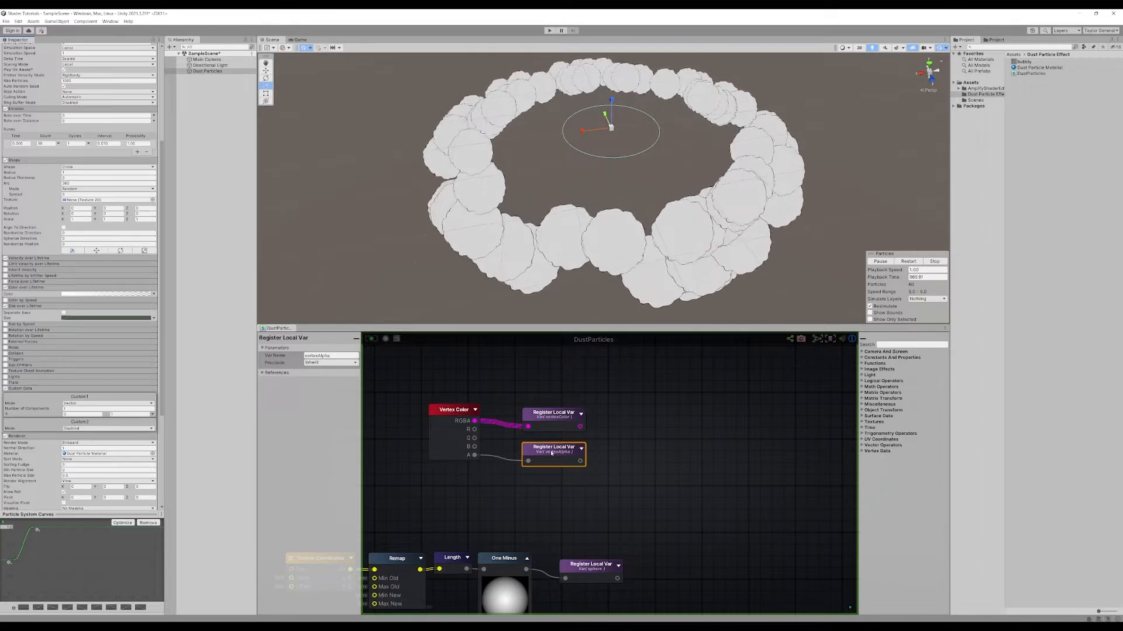
- Examine the shader graph from the vertexAlpha local variable to the output node's Emission and Opacity connections
left_click_drag(552, 453, 556, 456)
scroll(643, 426, "down", 3)
middle_click_drag(792, 431, 306, 439)
middle_click_drag(851, 377, 641, 440)
scroll(640, 440, "up", 4)
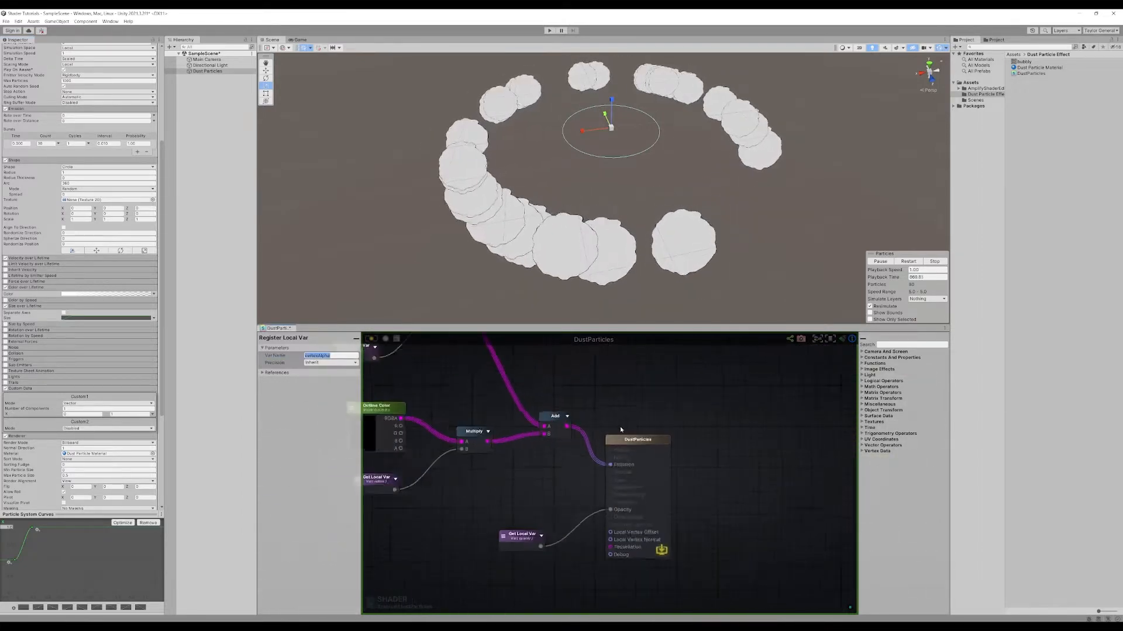
middle_click_drag(601, 473, 688, 471)
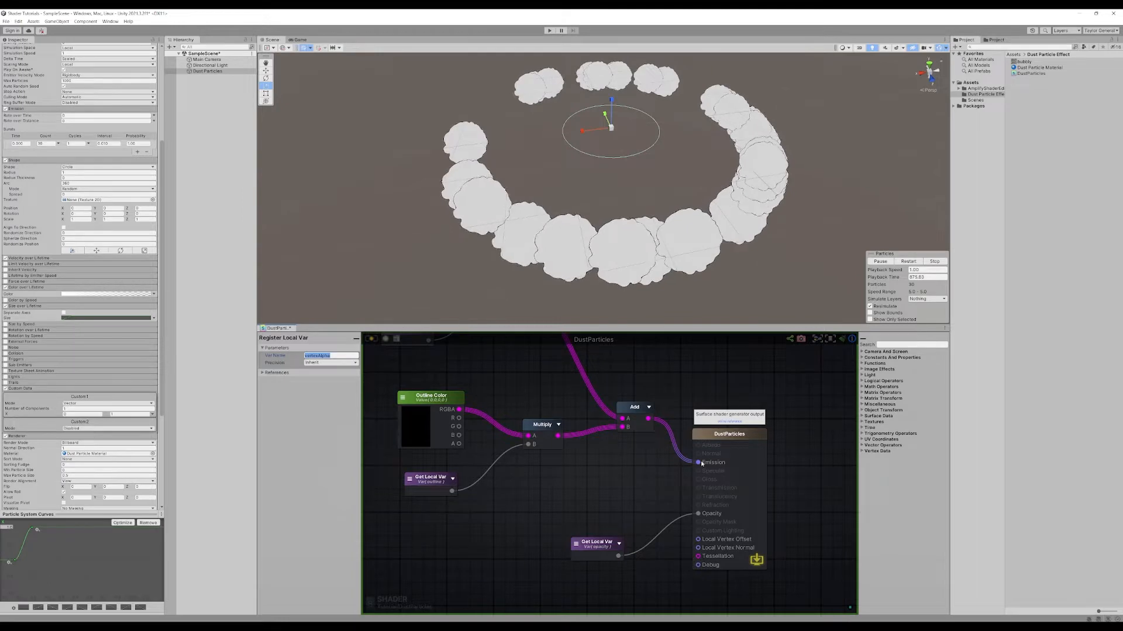
scroll(702, 461, "down", 5)
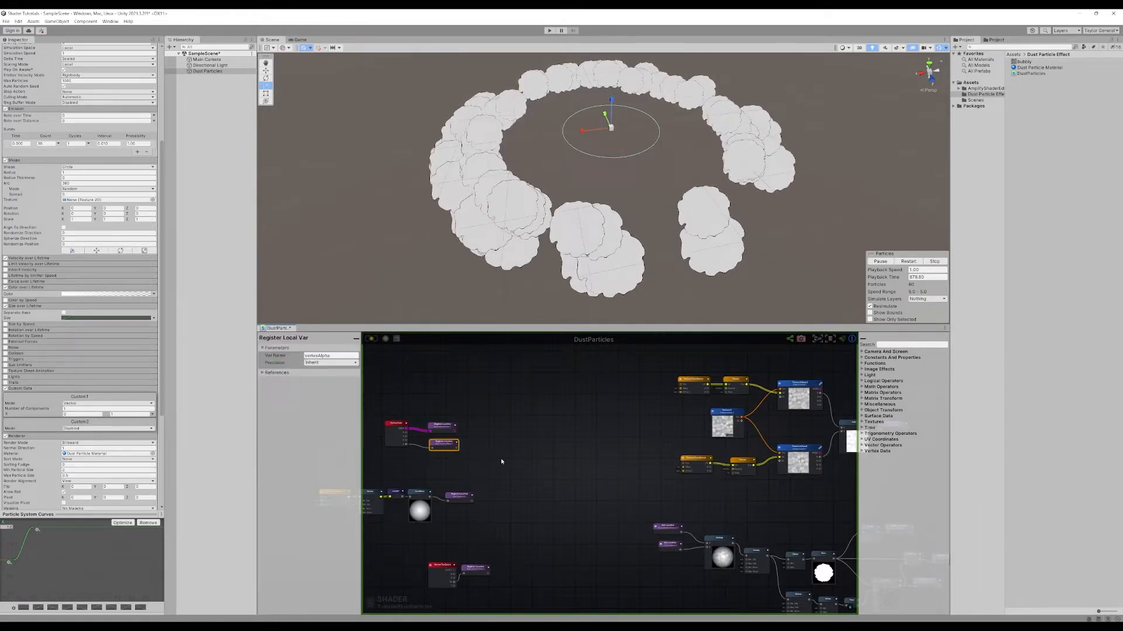
middle_click_drag(502, 459, 420, 423)
middle_click_drag(737, 467, 433, 423)
scroll(529, 426, "up", 4)
middle_click_drag(579, 403, 468, 478)
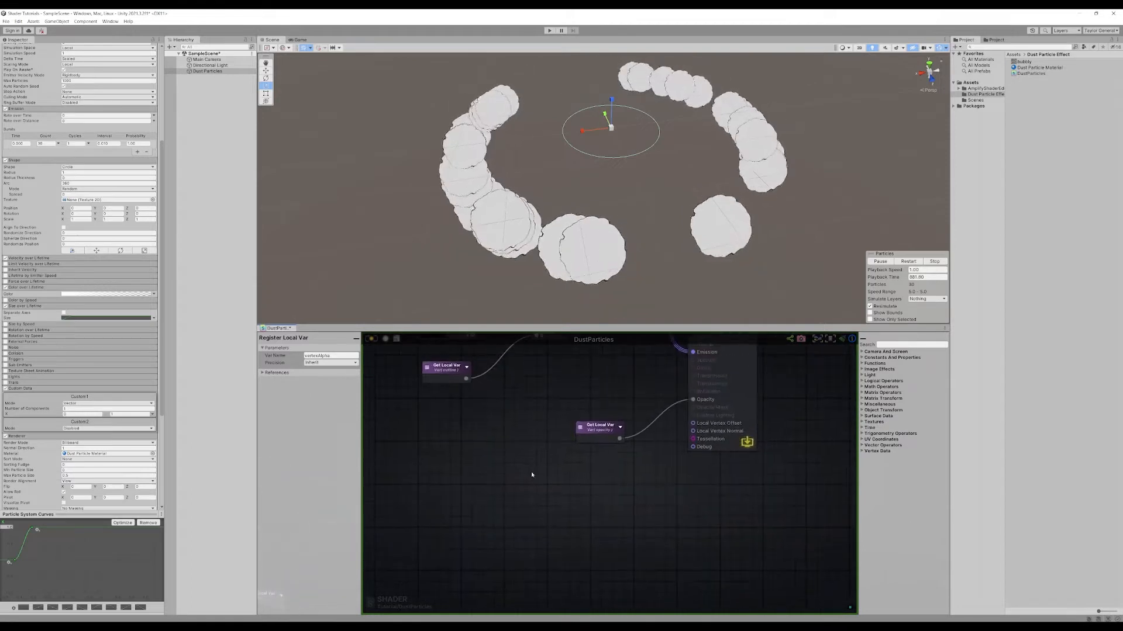
- Try driving the output node's Opacity with a vertexAlpha Get Local Var node, and restore the opacity variable by removing the trial node
left_click(553, 463)
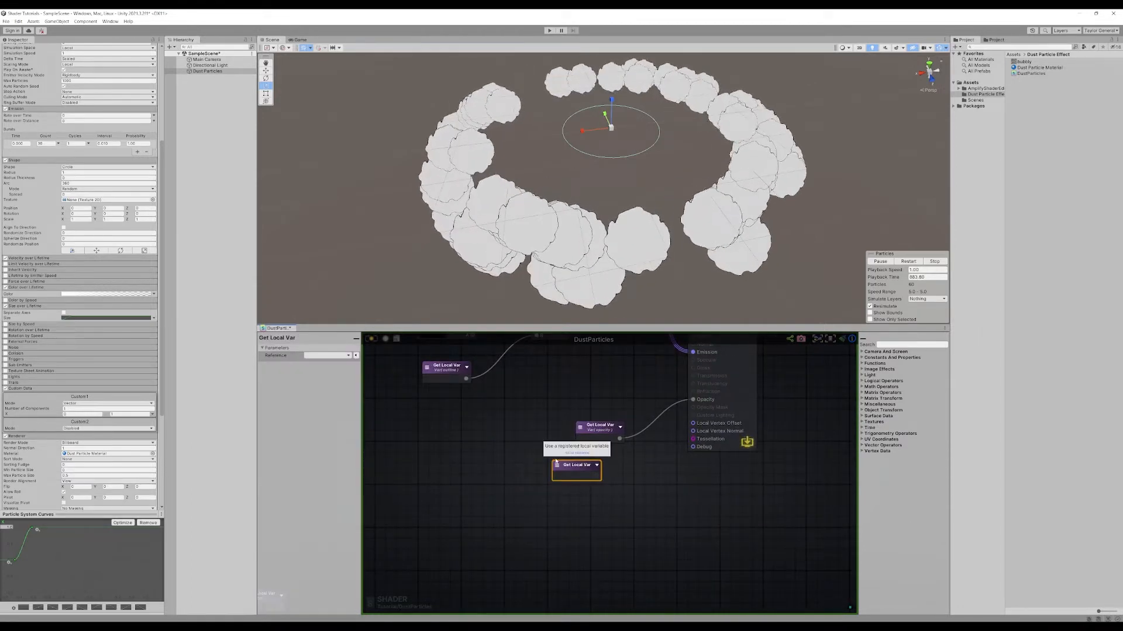
left_click(597, 465)
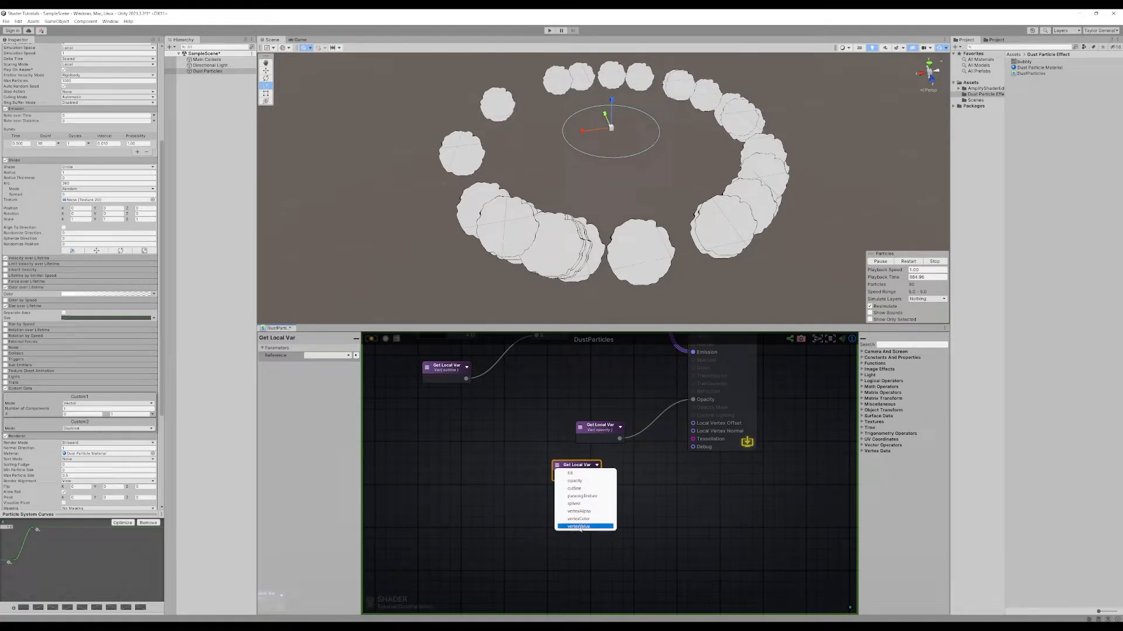
left_click(582, 511)
left_click_drag(602, 477, 692, 400)
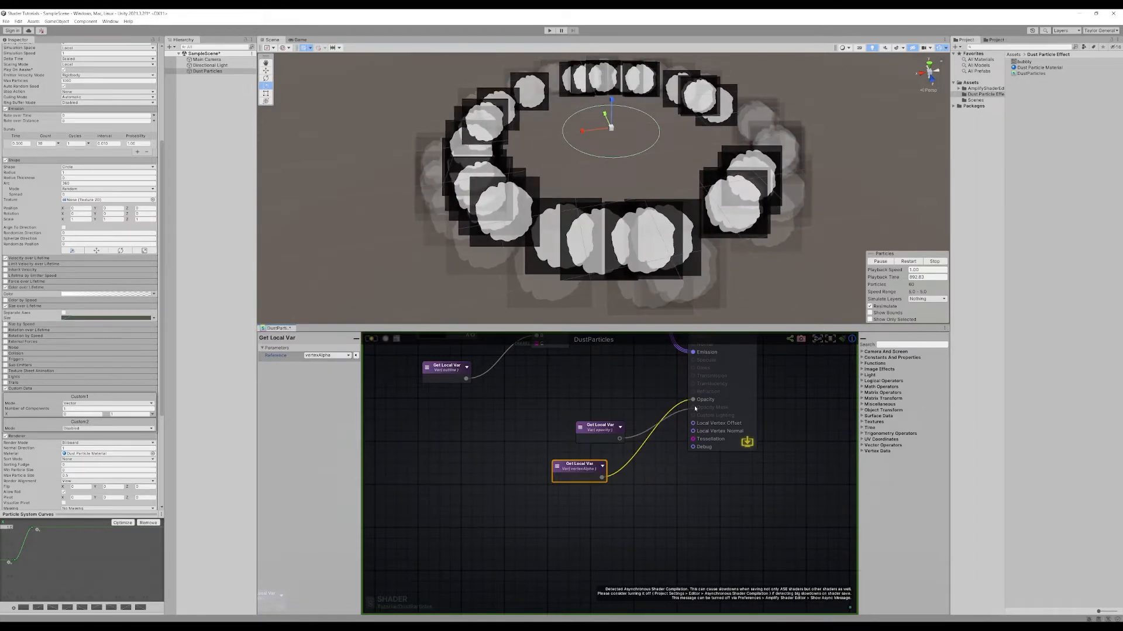
left_click_drag(619, 438, 691, 401)
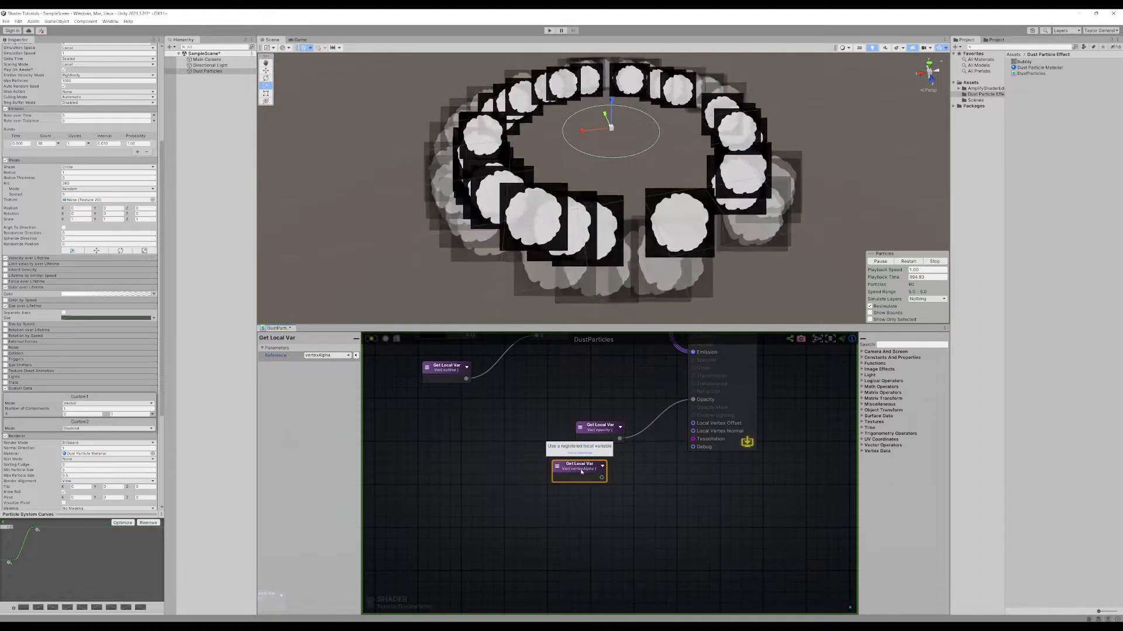
key("Delete")
- Examine the shape mask chain, including the Floor node and the Remap node after Multiply
right_click_drag(568, 473, 453, 393)
scroll(706, 441, "down", 4)
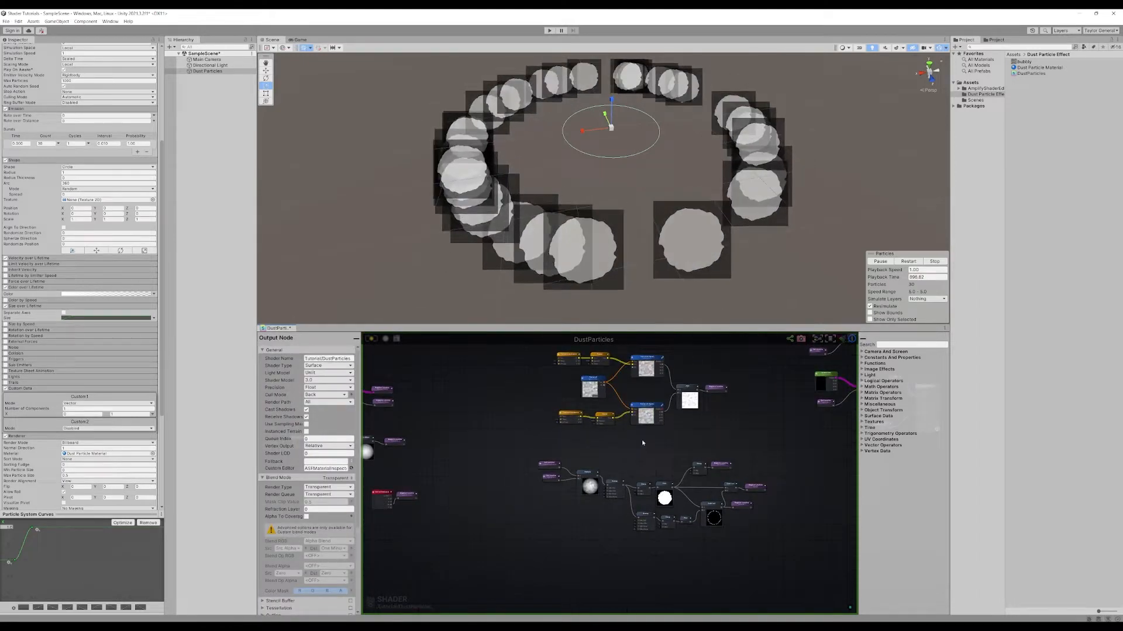
scroll(721, 452, "up", 5)
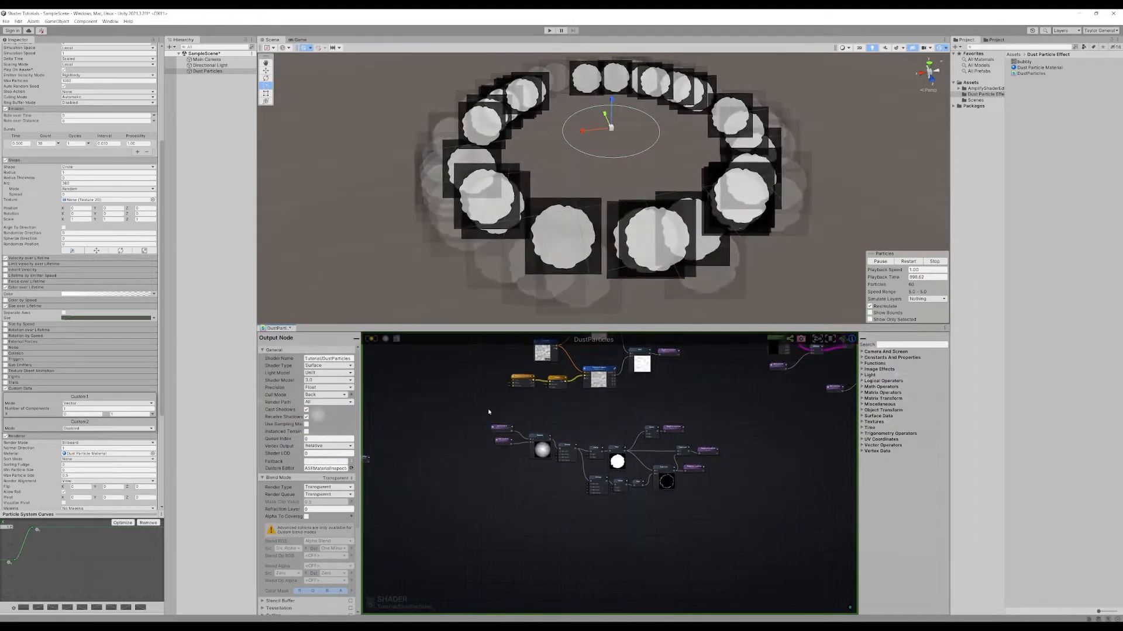
scroll(643, 430, "down", 3)
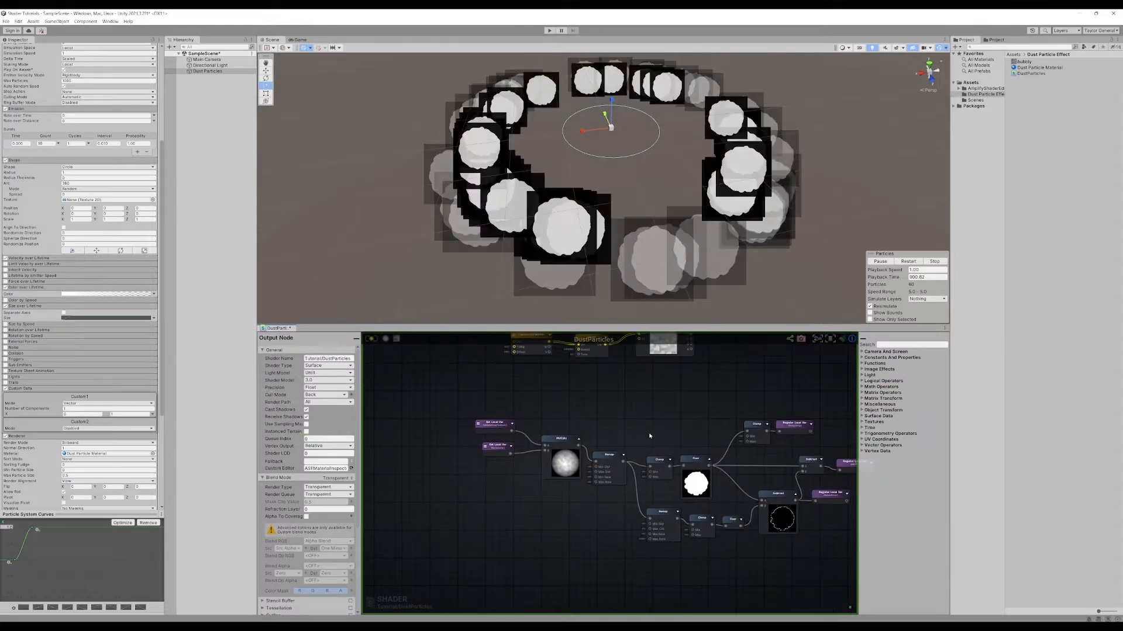
scroll(694, 426, "down", 3)
scroll(739, 453, "up", 3)
scroll(739, 453, "up", 3)
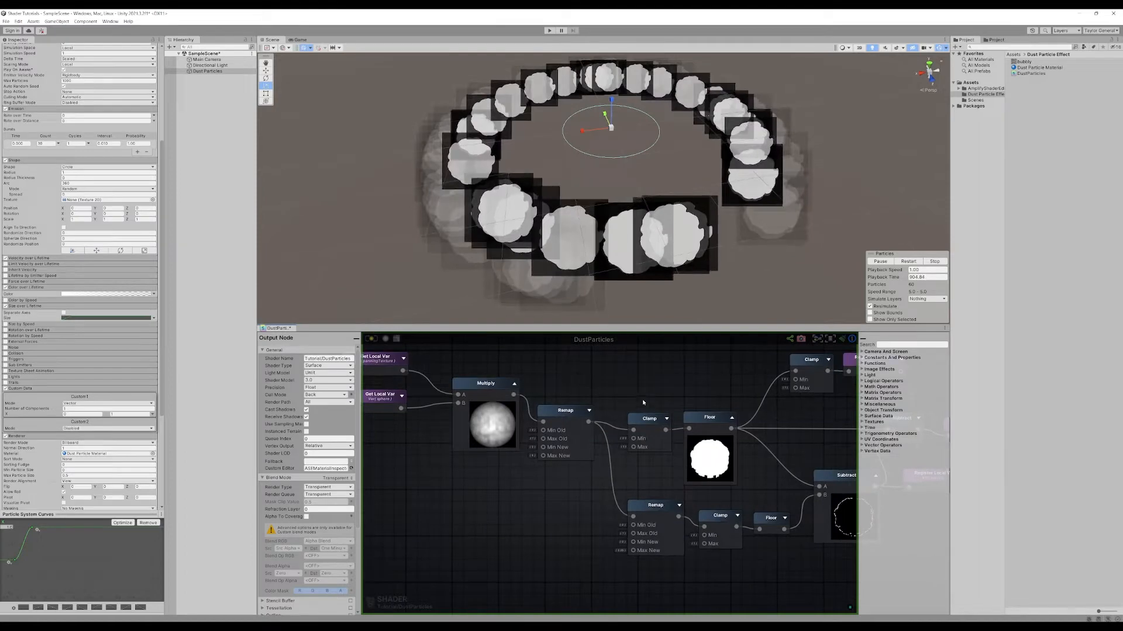
middle_click_drag(665, 404, 645, 418)
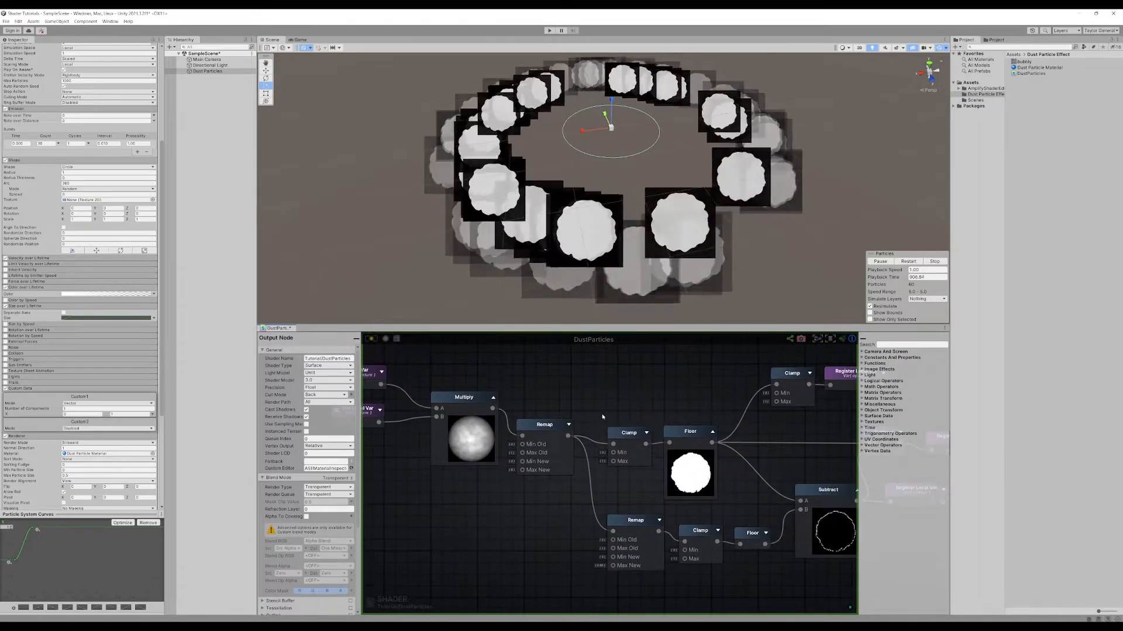
left_click(701, 474)
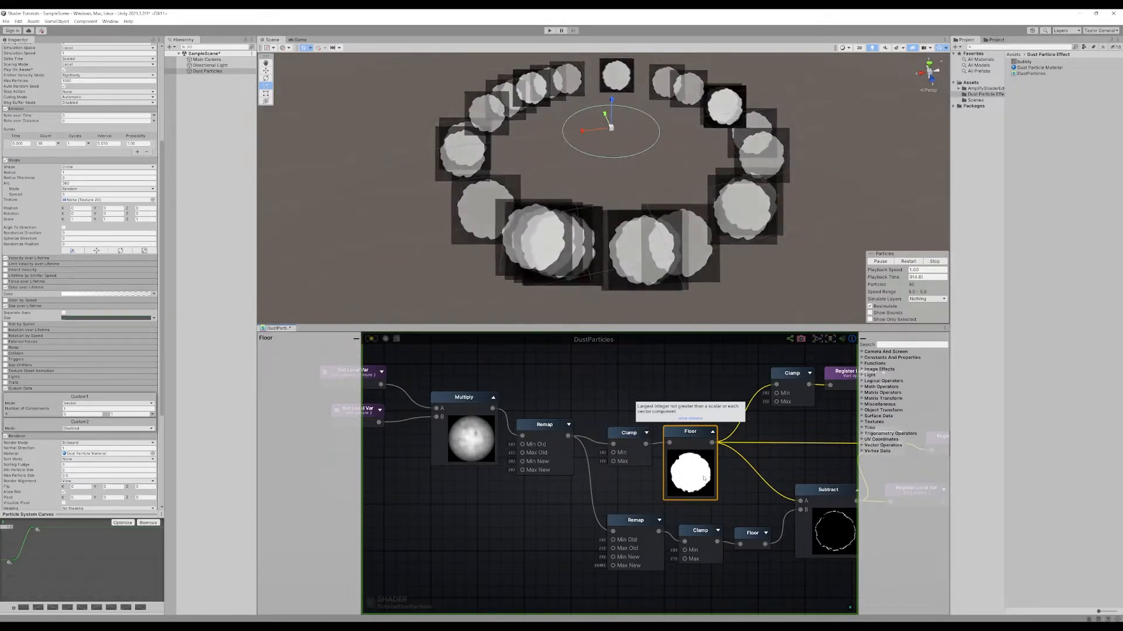
left_click(547, 433)
middle_click_drag(508, 513, 523, 475)
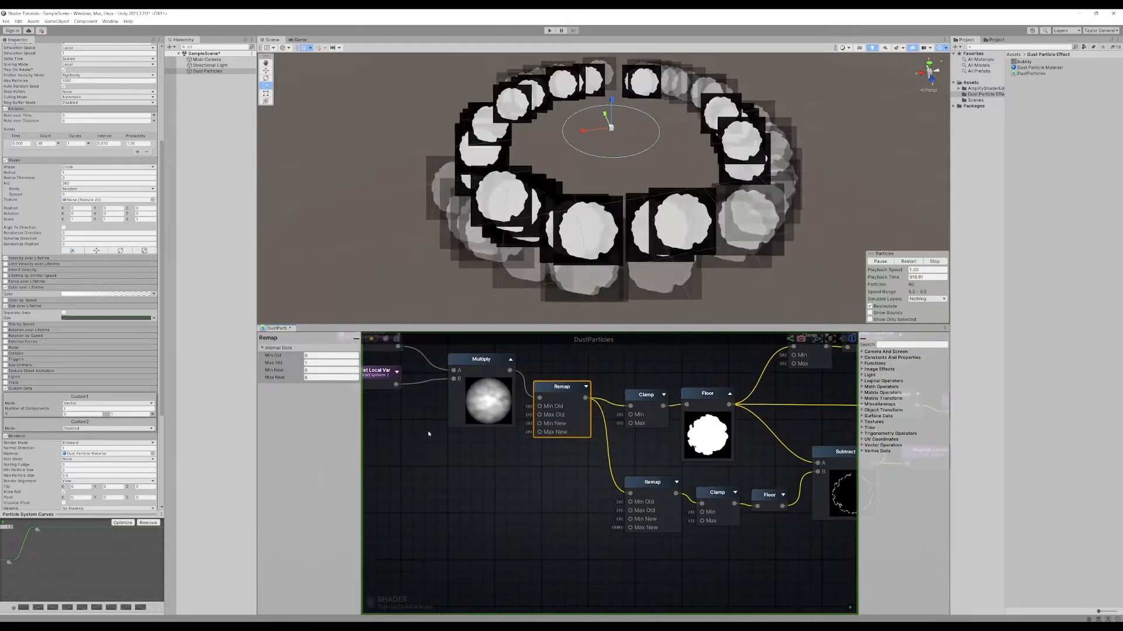
- Try a lower Max New on the Remap node after Multiply, and set it back to 6
left_click_drag(277, 378, 239, 374)
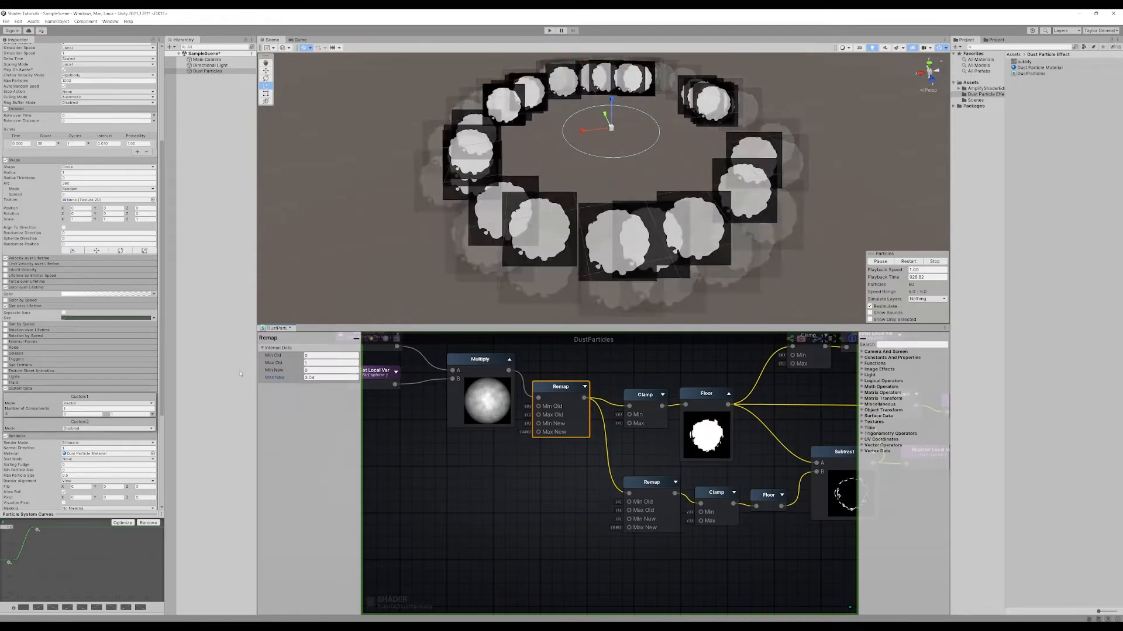
left_click(332, 378)
type("6")
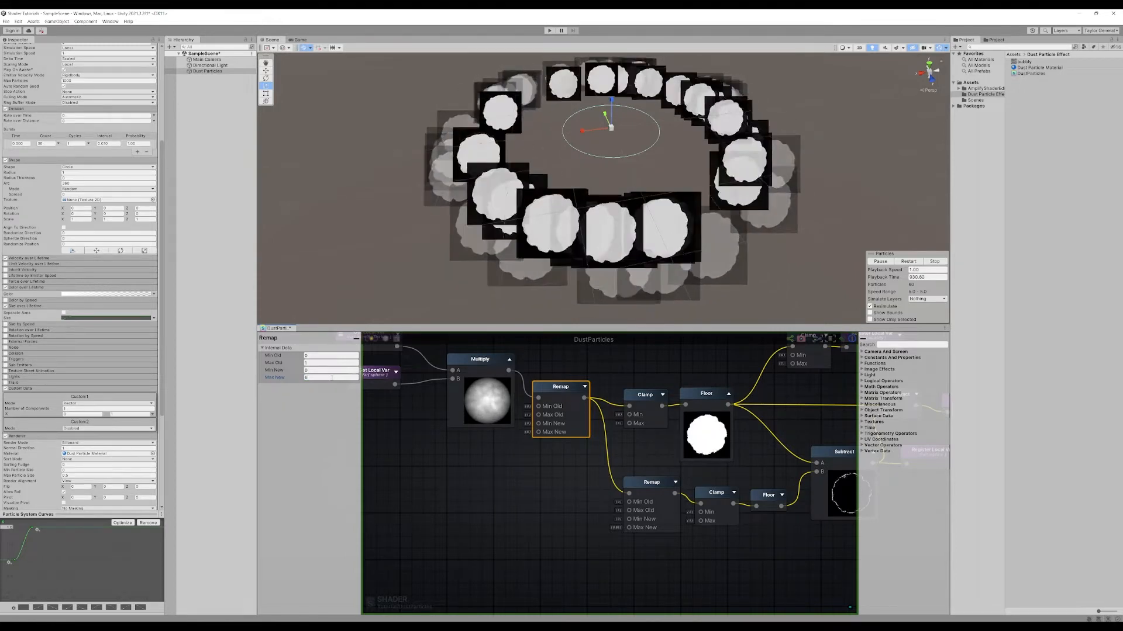
left_click(541, 498)
- Review the vertexAlpha Register Local Var node and locate the free area beneath the Multiply and Remap nodes
scroll(541, 499, "down", 8)
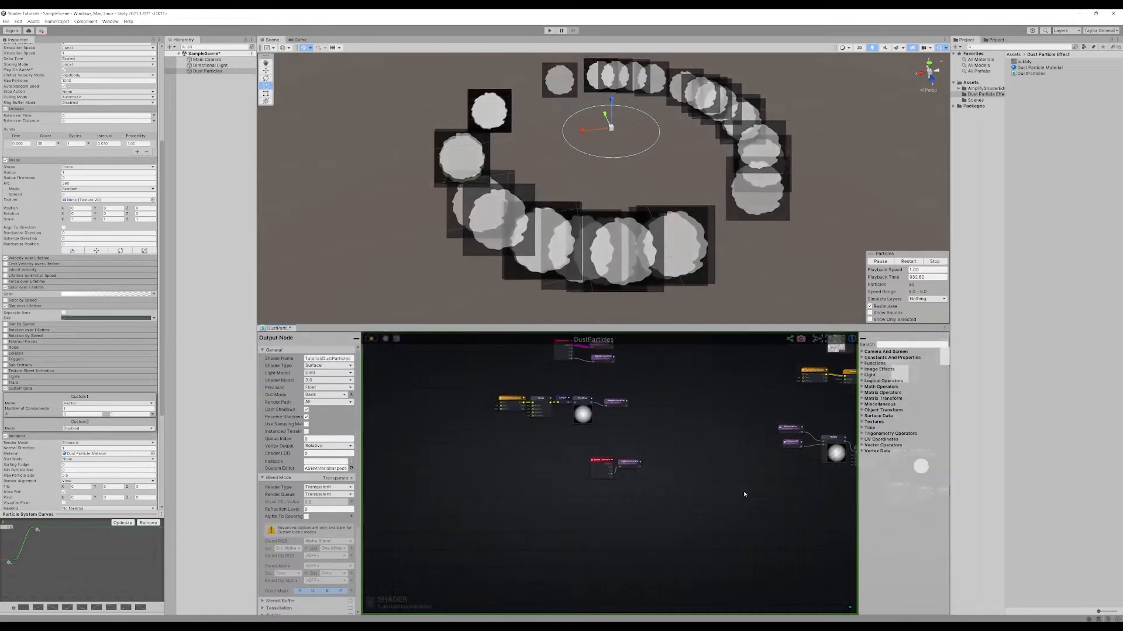
scroll(596, 385, "up", 6)
left_click(573, 425)
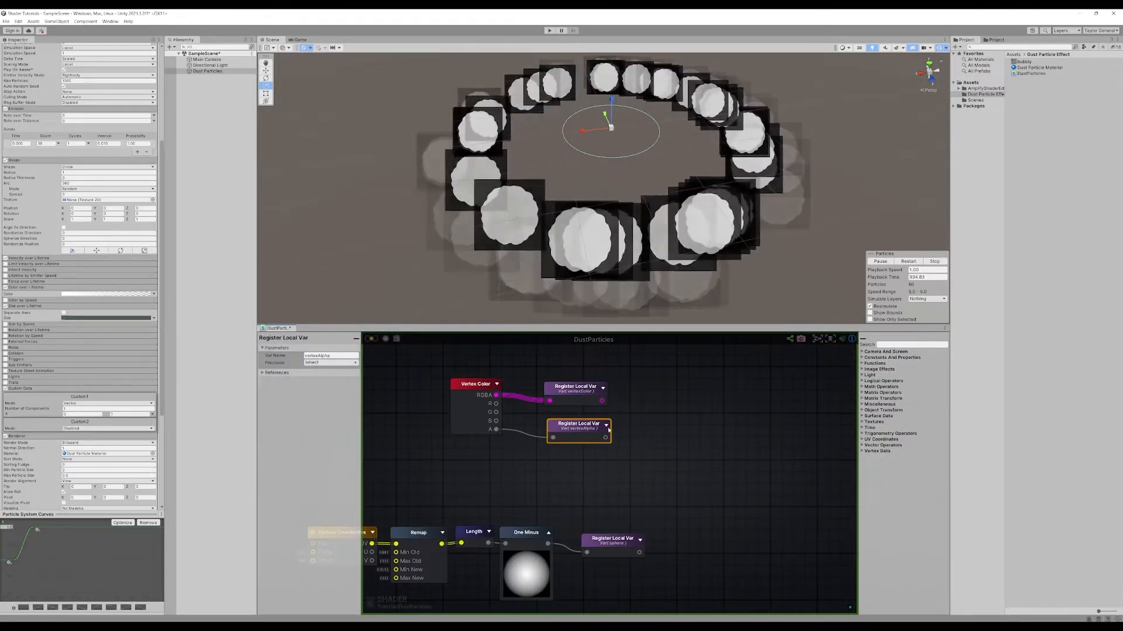
scroll(589, 432, "down", 4)
middle_click_drag(727, 520, 507, 410)
scroll(614, 491, "up", 4)
middle_click_drag(591, 481, 615, 502)
left_click(518, 459)
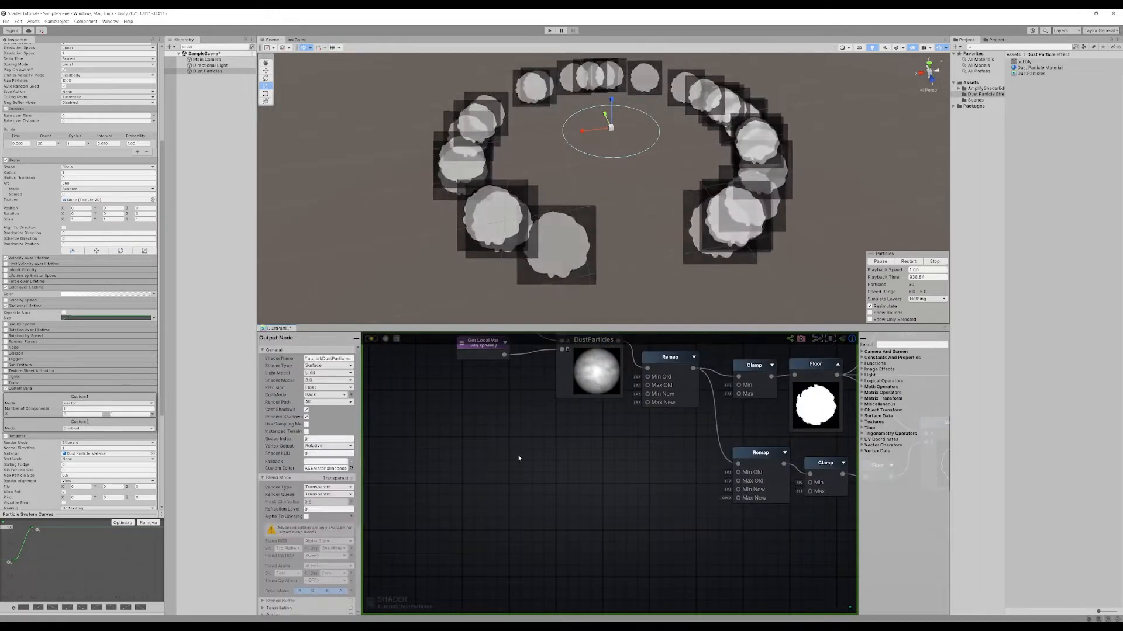
middle_click_drag(492, 447, 526, 460)
right_click(582, 474)
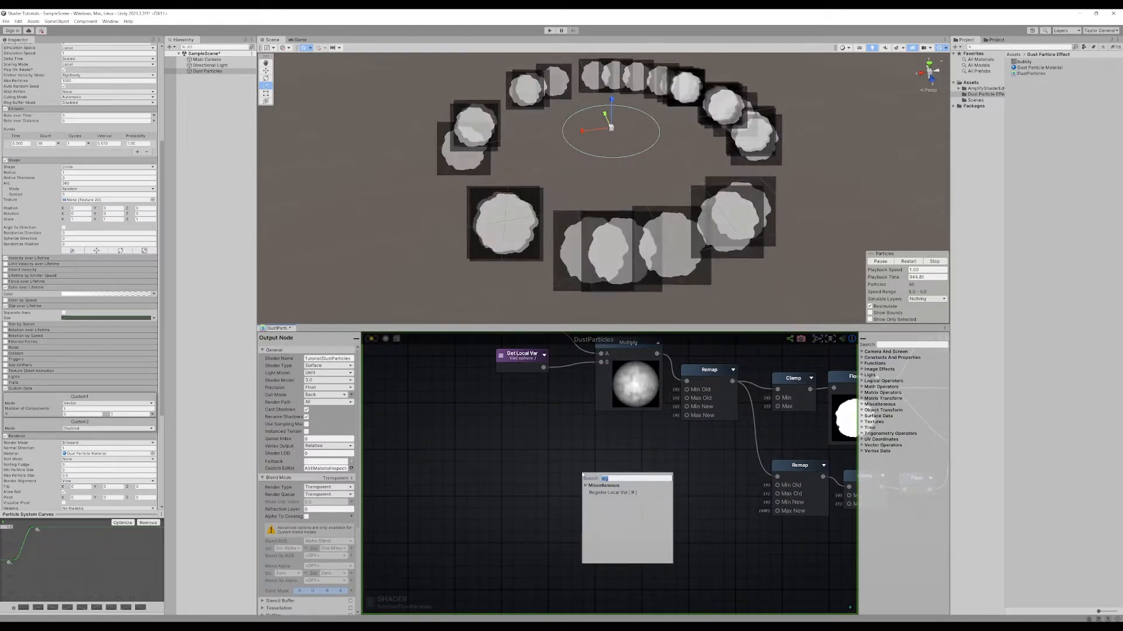
middle_click_drag(537, 454, 904, 560)
scroll(704, 495, "down", 5)
scroll(679, 469, "up", 5)
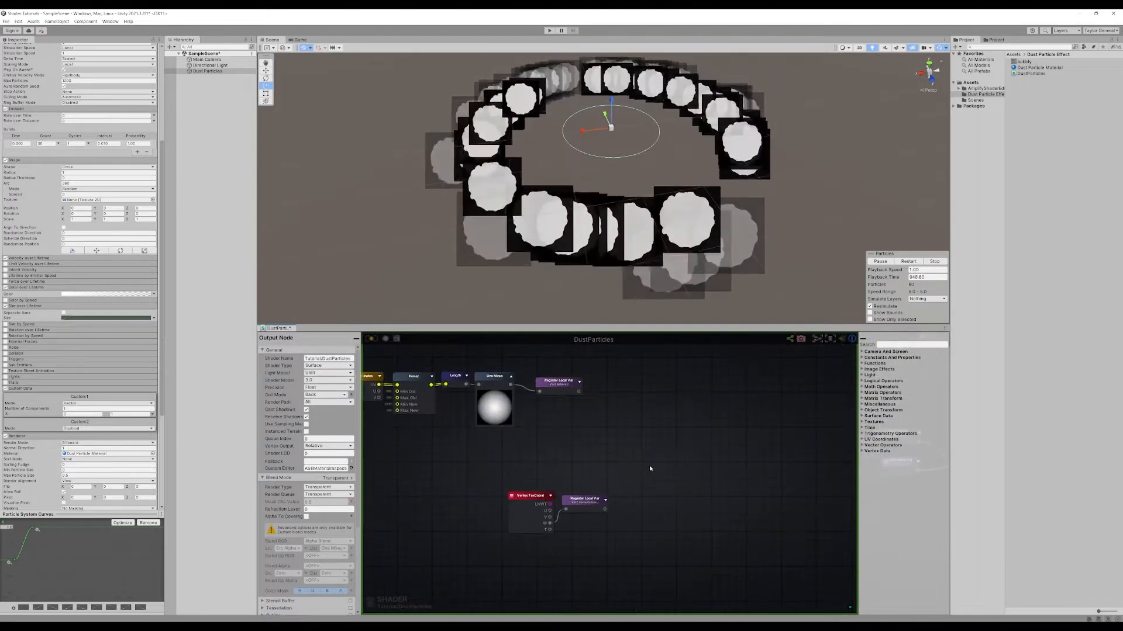
middle_click_drag(848, 507, 537, 442)
scroll(599, 468, "up", 3)
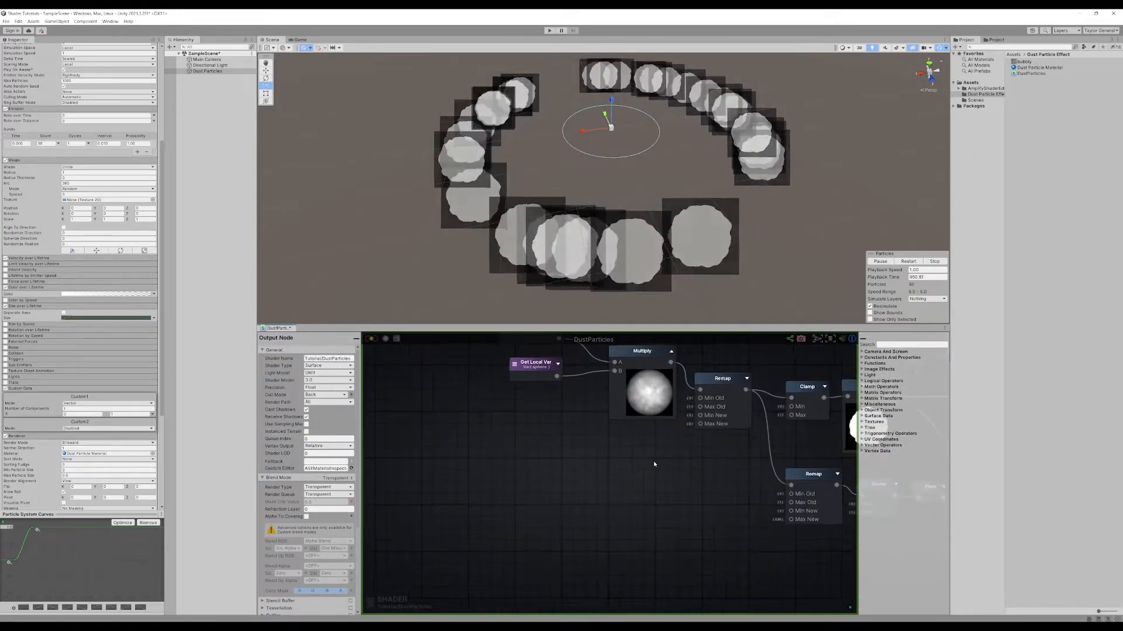
middle_click_drag(604, 465, 549, 468)
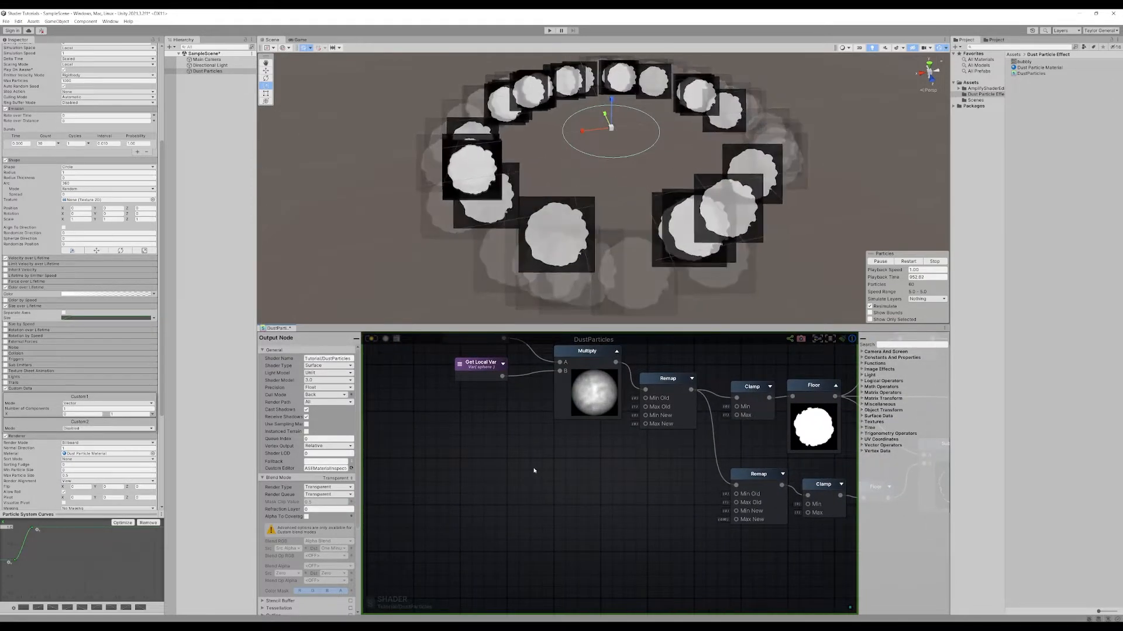
- Add a Get Local Var node referencing vertexAlpha and place it beneath the sphere variable and Multiply node
key("g")
left_click(508, 471)
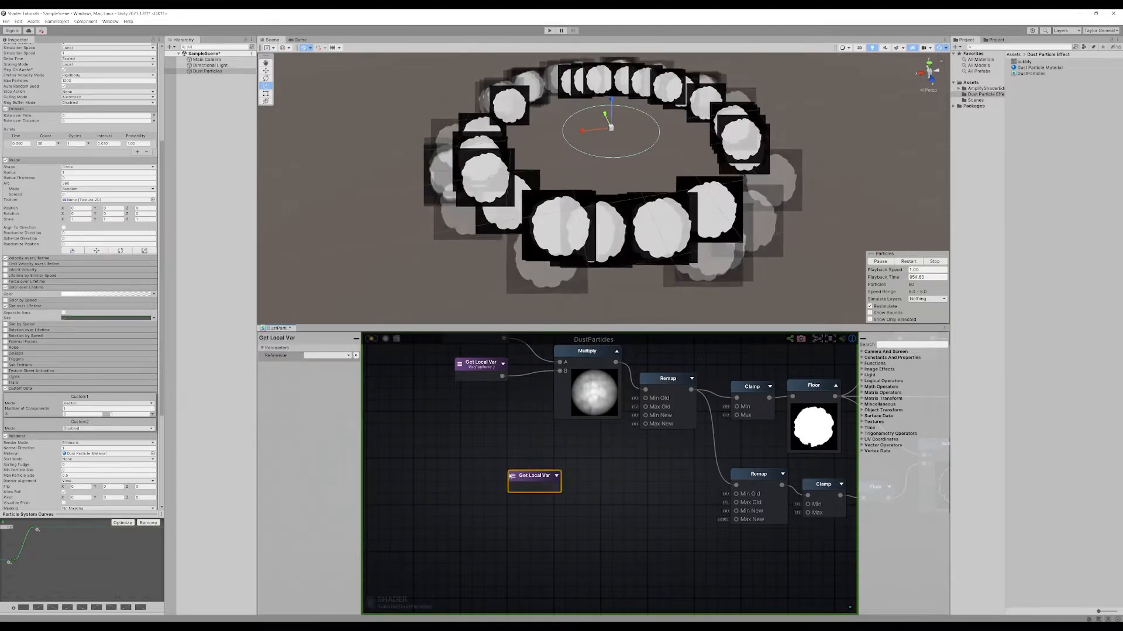
left_click(513, 475)
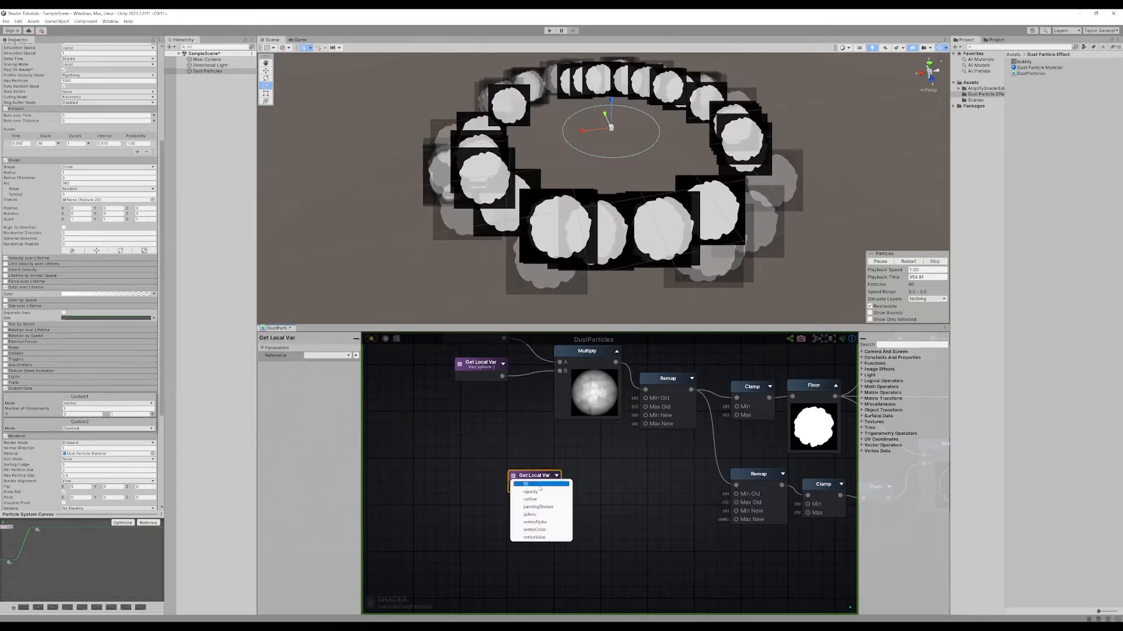
left_click(535, 522)
left_click_drag(537, 480, 508, 473)
left_click(583, 478)
middle_click_drag(584, 479, 574, 497)
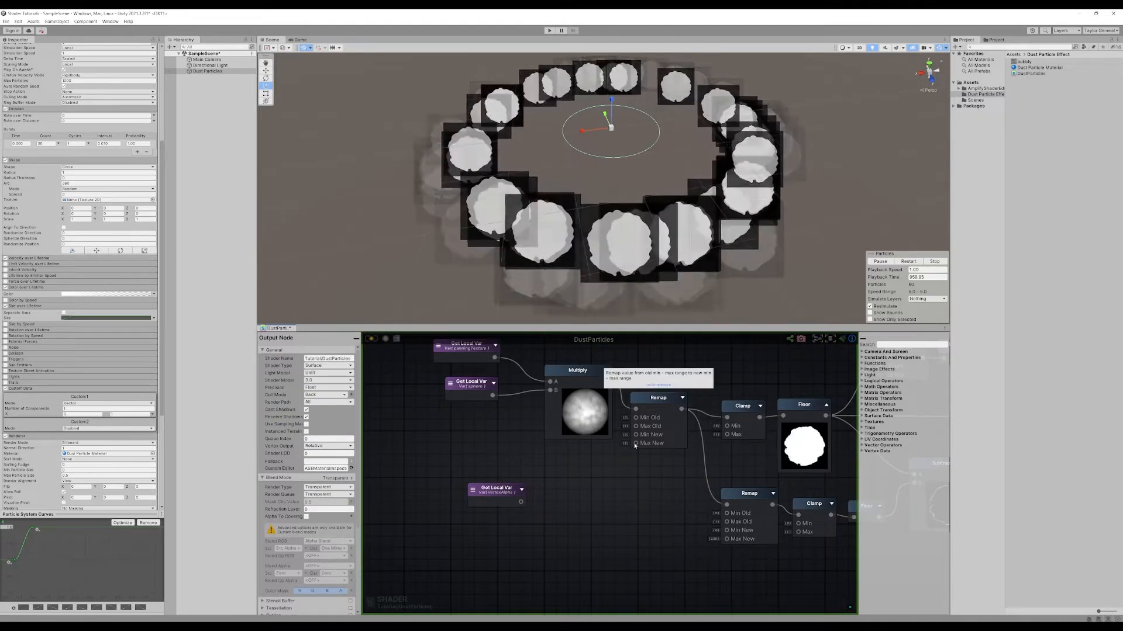
left_click_drag(491, 488, 474, 493)
right_click(539, 499)
type("rme")
key("BackSpace")
key("BackSpace")
type("em")
key("Return")
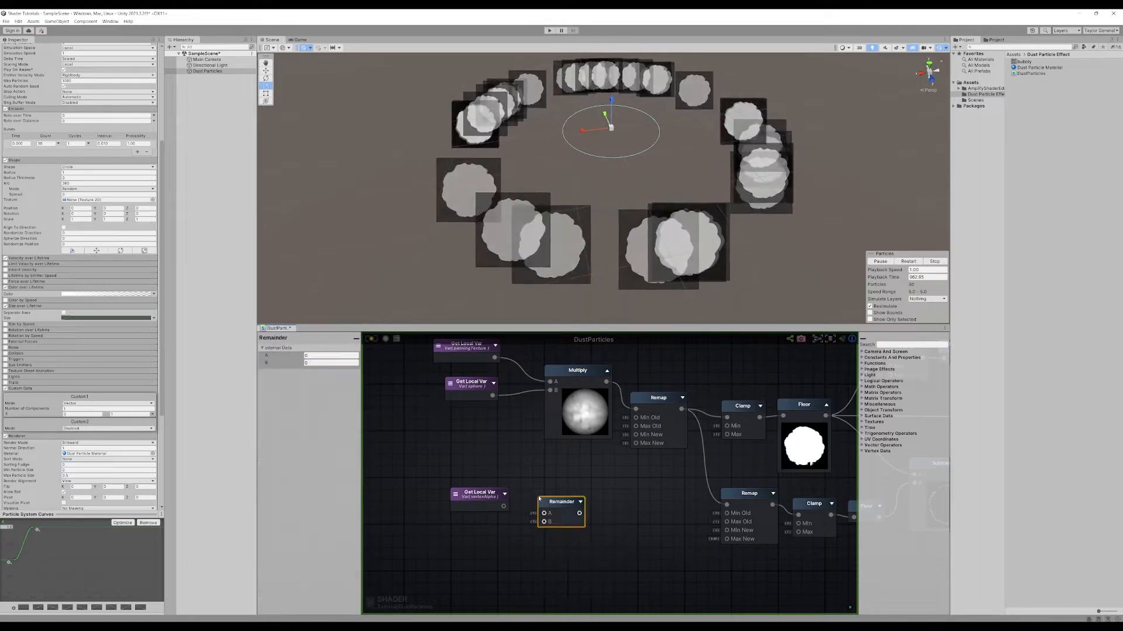
key("Delete")
- Add a Remap node beside the vertexAlpha Get Local Var node and feed it from that variable
right_click(538, 498)
type("remap")
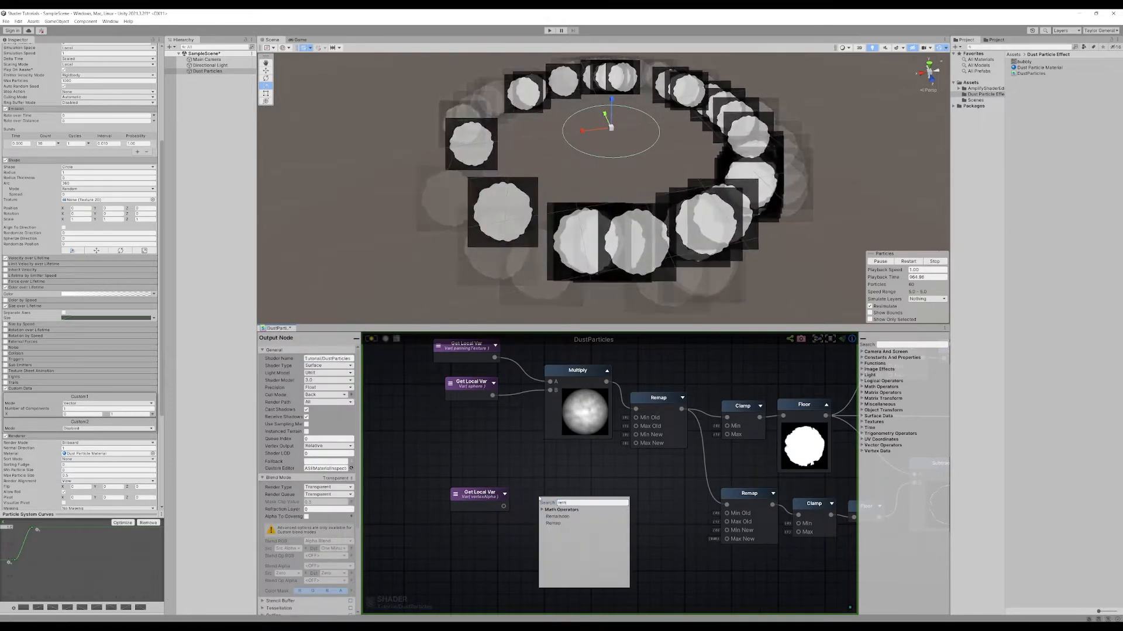
key("Return")
left_click_drag(544, 515, 578, 499)
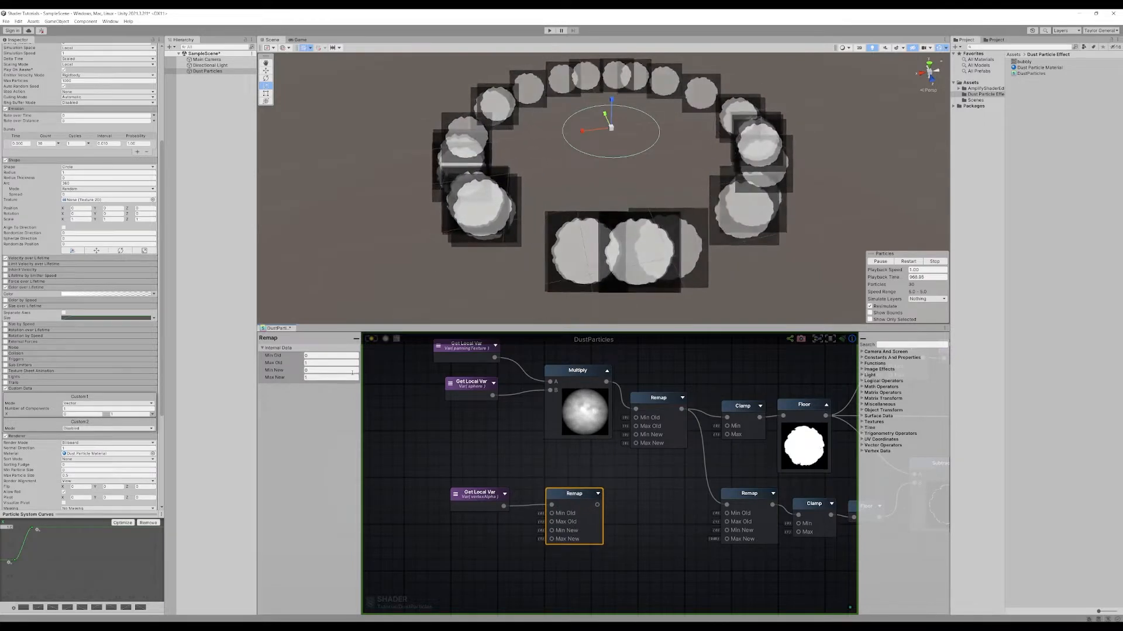
- Set the new Remap node's Min New and Max New, and connect its output to the upper Remap node's Max New input
left_click(314, 371)
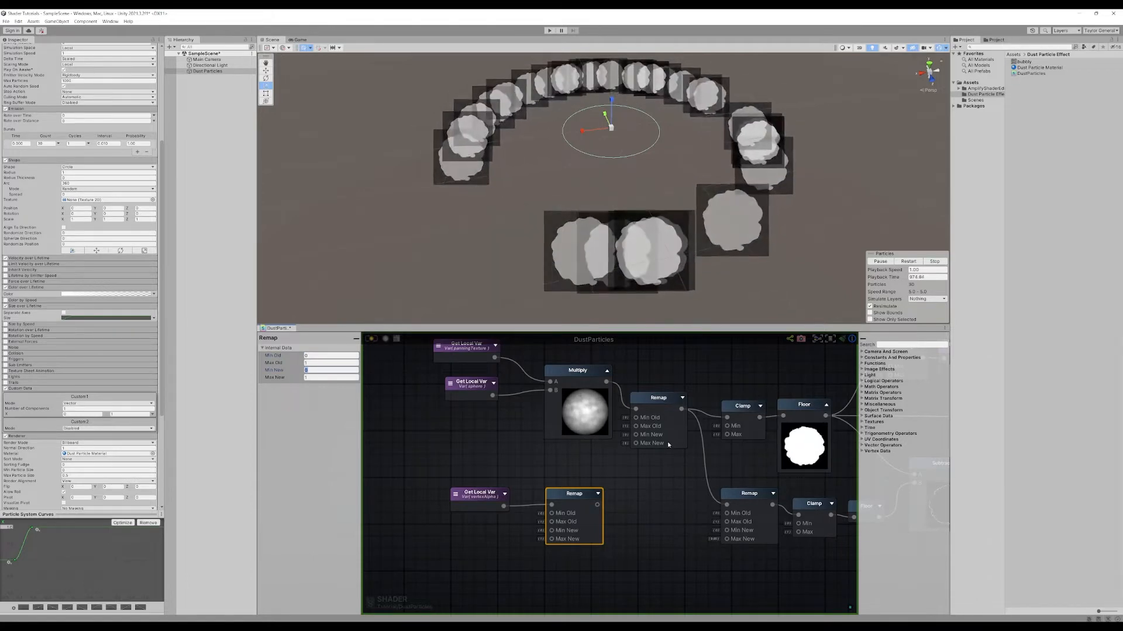
left_click(321, 378)
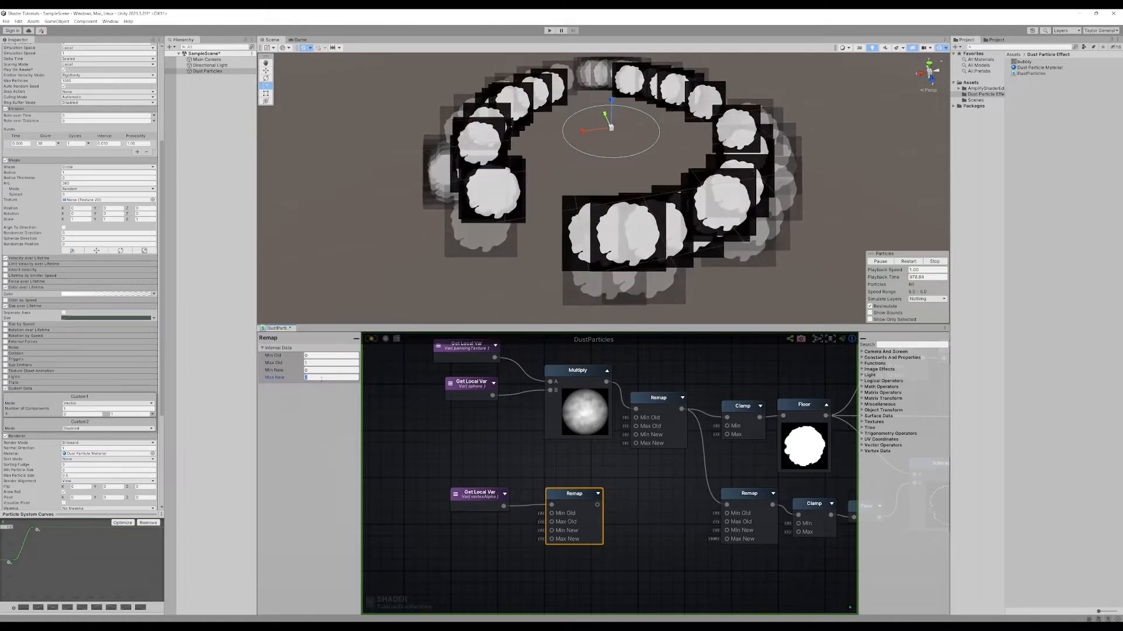
left_click(600, 501)
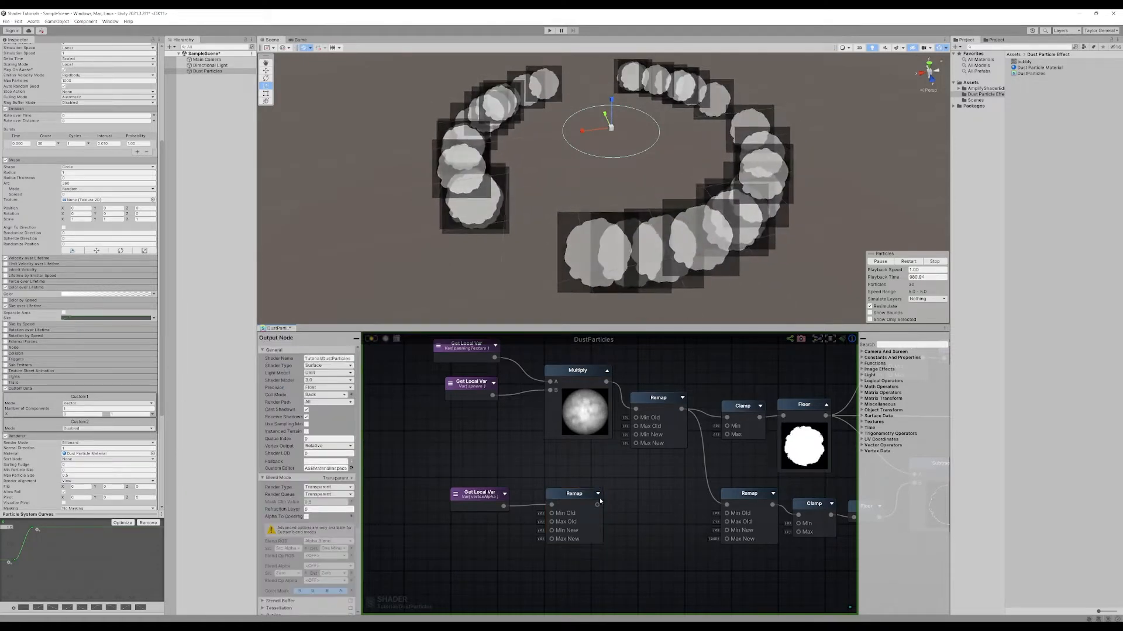
left_click_drag(621, 460, 636, 444)
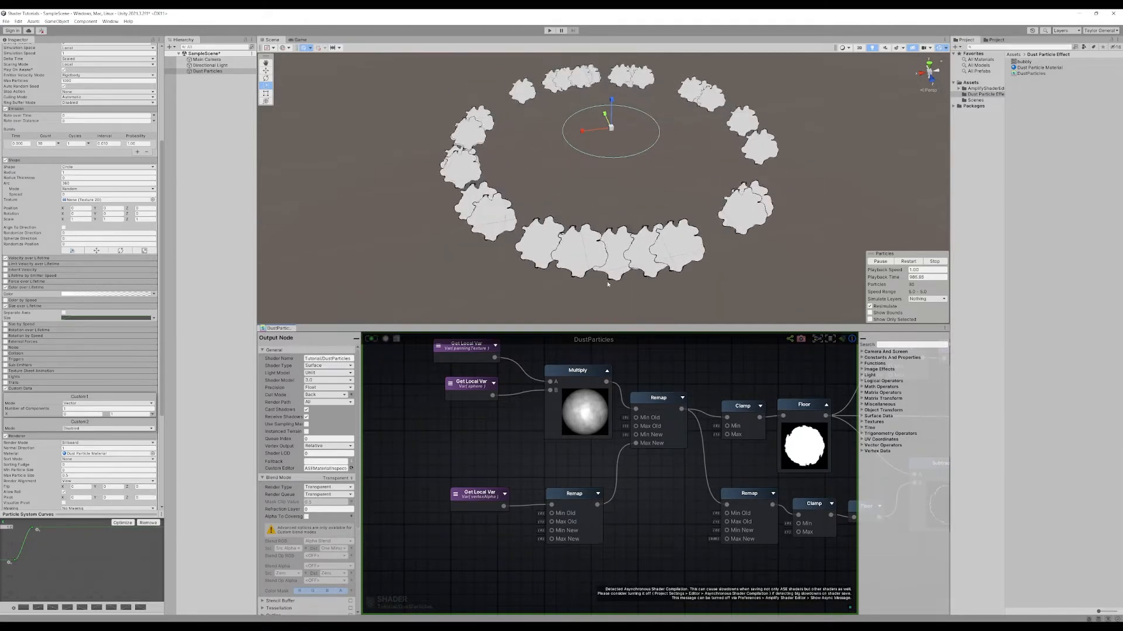
middle_click_drag(665, 336, 637, 336)
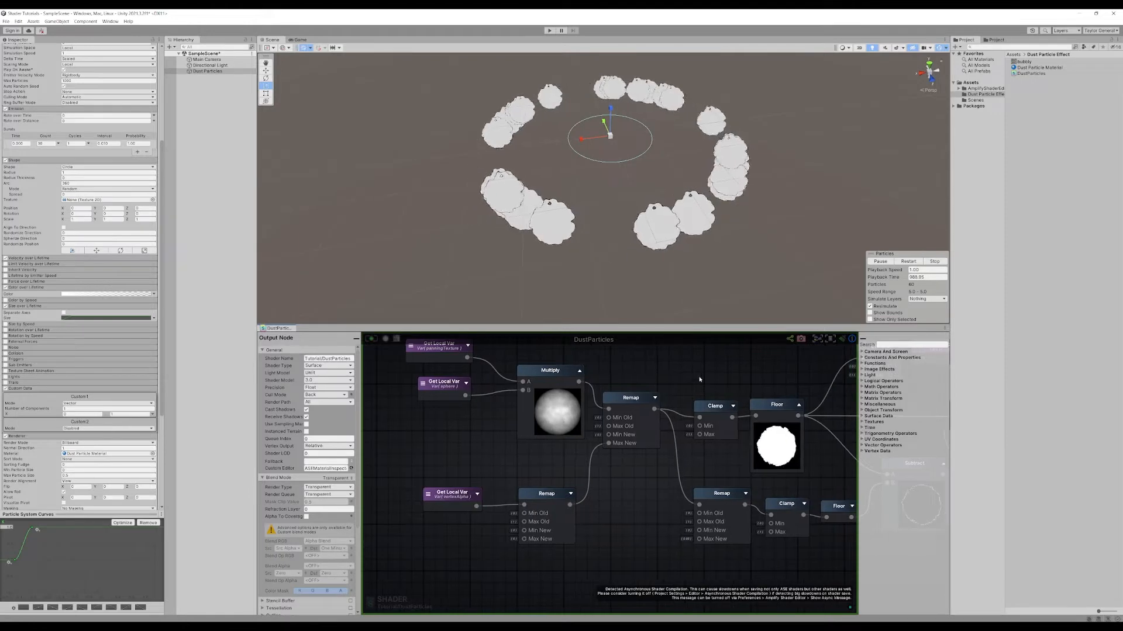
- Move the vertexAlpha Get Local Var and its Remap node closer together, up towards the upper Remap node they feed
middle_click_drag(699, 380, 648, 374)
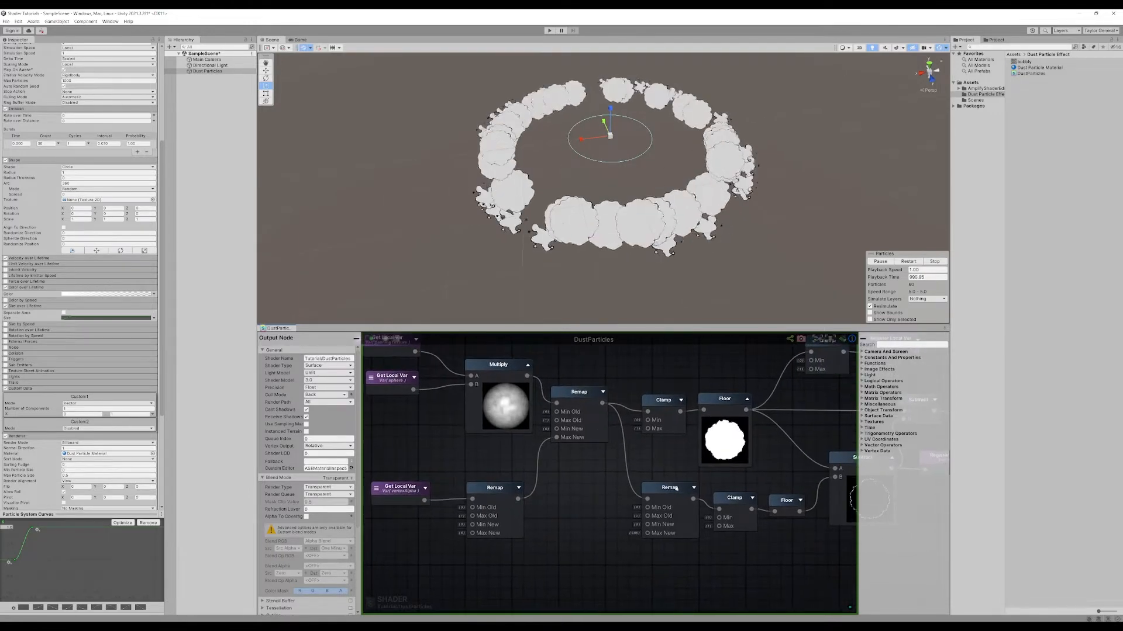
middle_click_drag(792, 475, 657, 448)
scroll(659, 449, "down", 1)
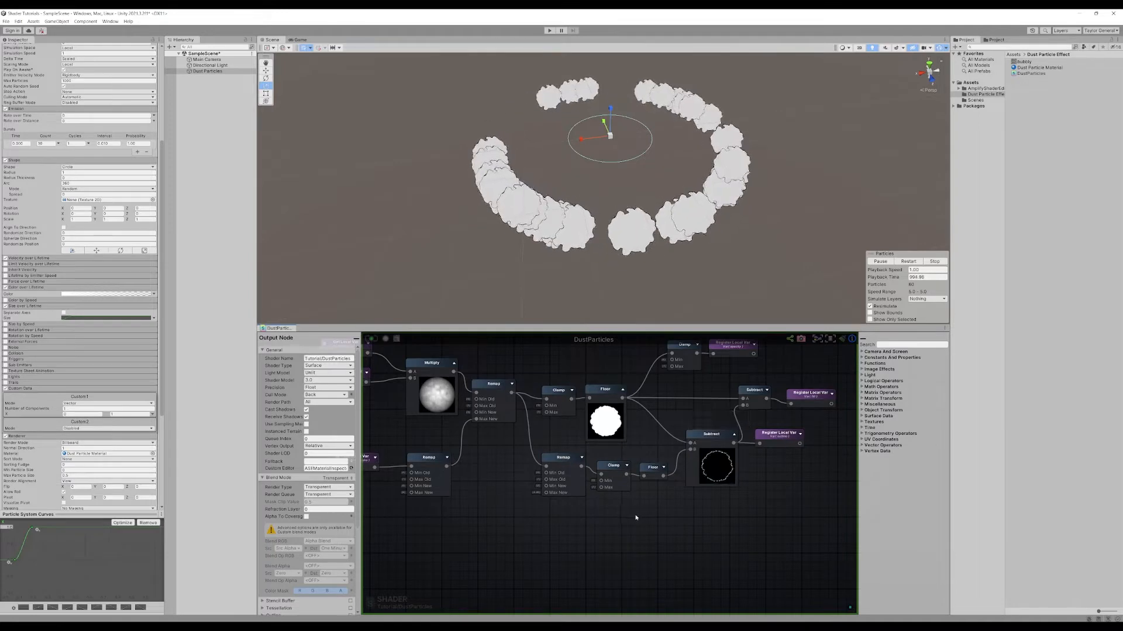
scroll(634, 509, "up", 1)
middle_click_drag(658, 421, 702, 425)
middle_click_drag(497, 468, 721, 476)
left_click(673, 450)
left_click_drag(622, 444, 603, 420)
left_click_drag(546, 443, 585, 422)
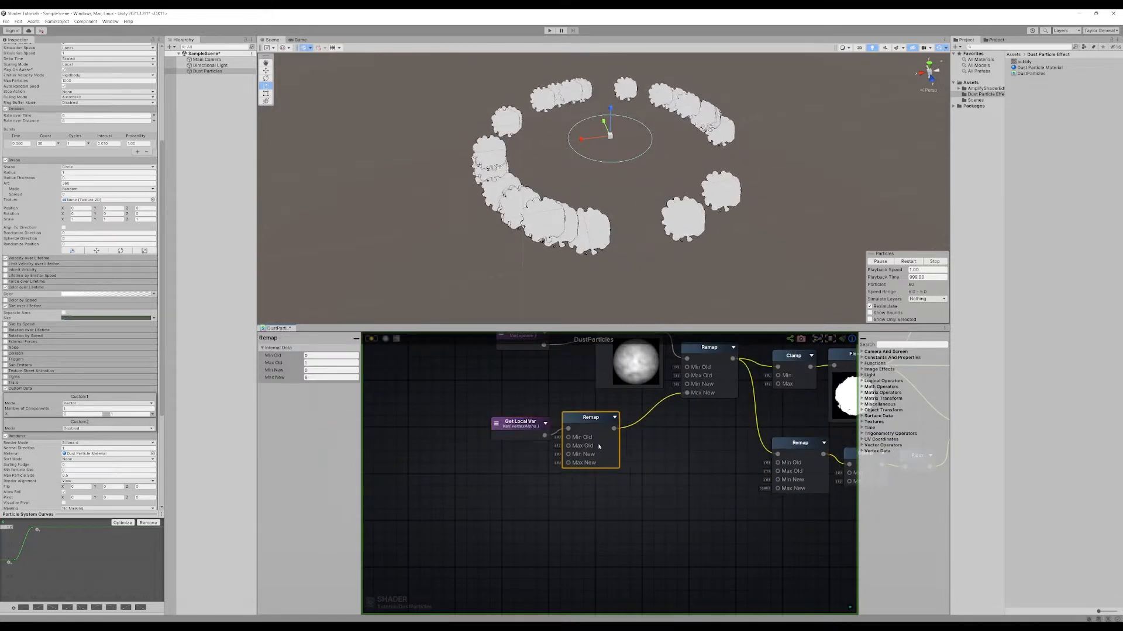
- Inspect the dissolving particles and their outlines up close in the Scene view
left_click(674, 517)
scroll(545, 246, "up", 4)
middle_click_drag(546, 245, 562, 183)
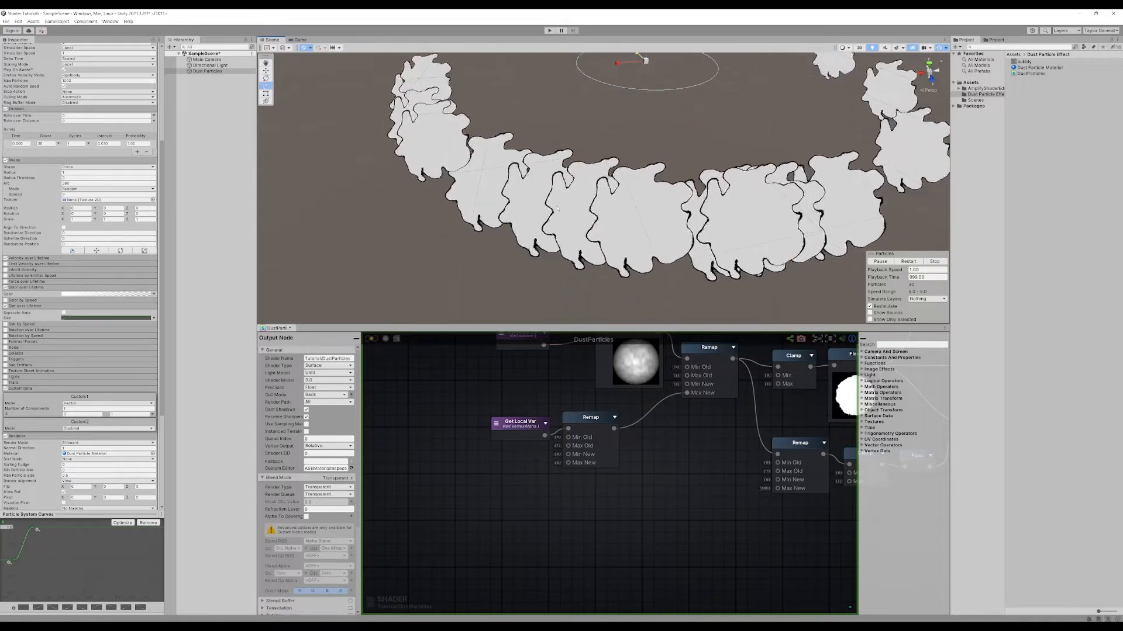
scroll(643, 241, "down", 5)
middle_click_drag(643, 241, 611, 286)
scroll(553, 260, "down", 2)
- Add a second Remap node fed by the vertexAlpha variable and align it directly beneath the first one
middle_click_drag(714, 503, 641, 485)
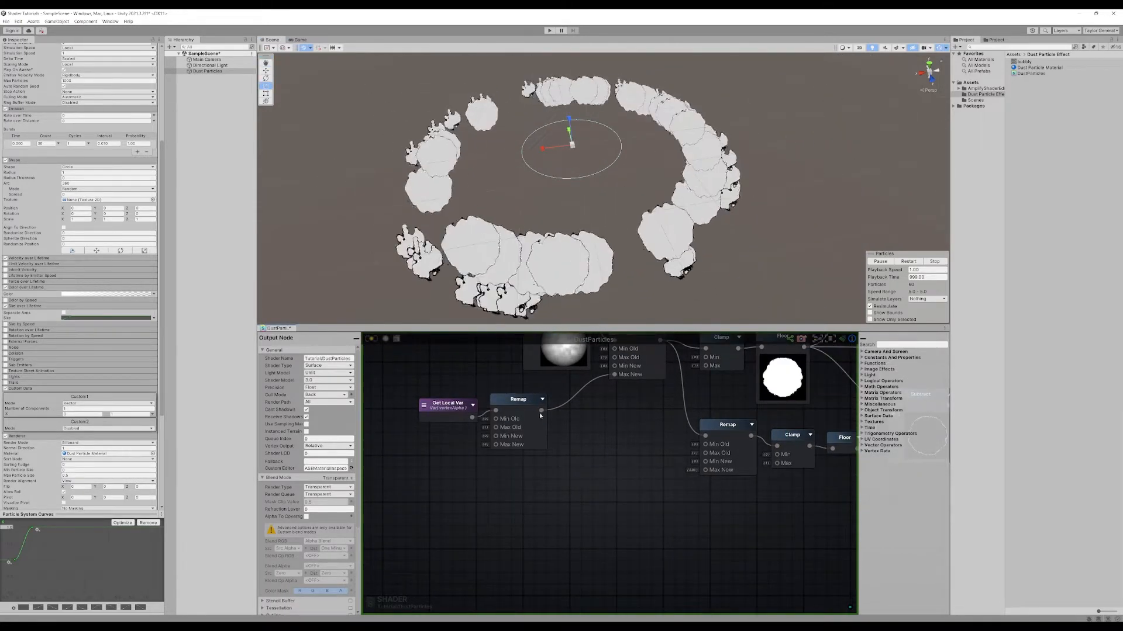
right_click(596, 466)
type("remap")
key("Return")
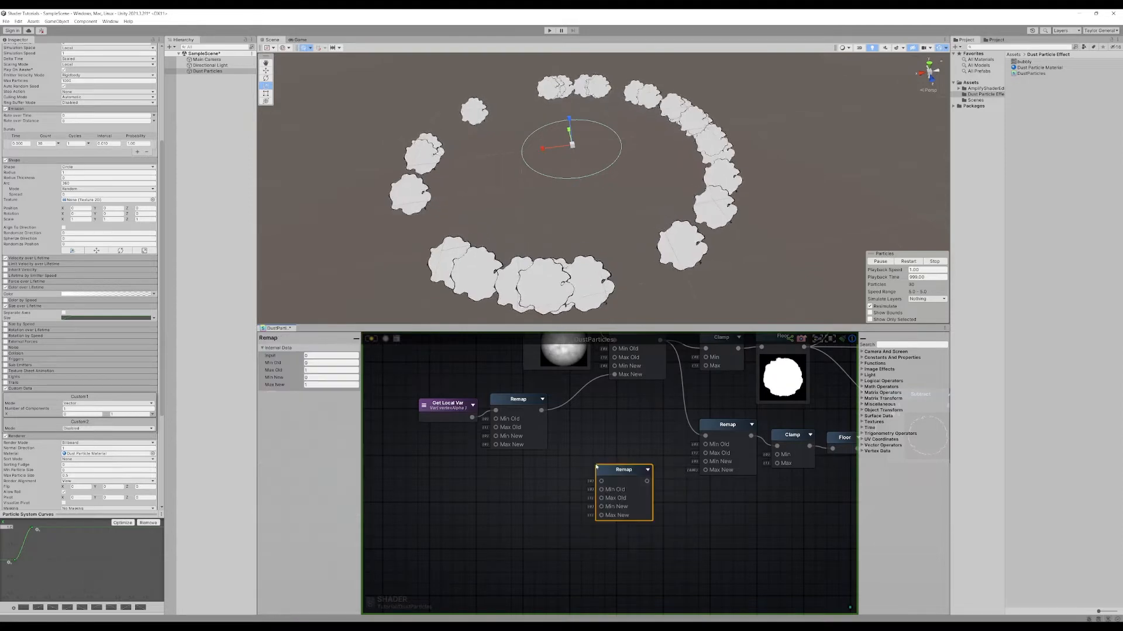
left_click_drag(463, 408, 601, 481)
left_click_drag(620, 475, 446, 446)
left_click(529, 471)
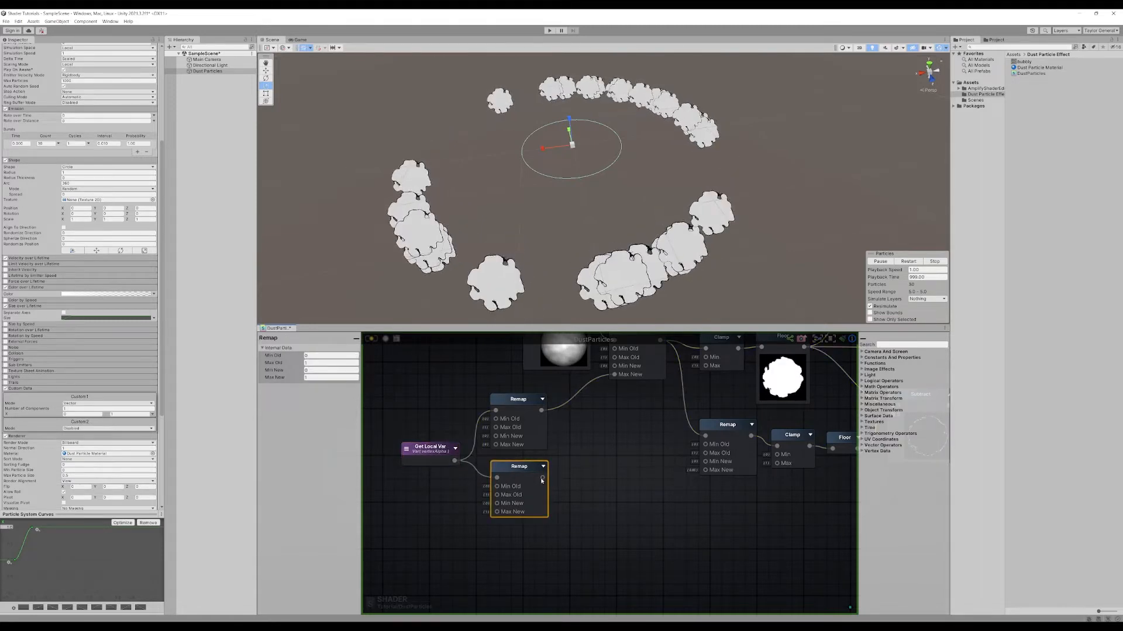
- Set the Max New value of the second vertexAlpha Remap node and its Min New to 1
left_click(708, 473)
left_click(529, 476)
left_click(431, 450)
left_click(520, 474)
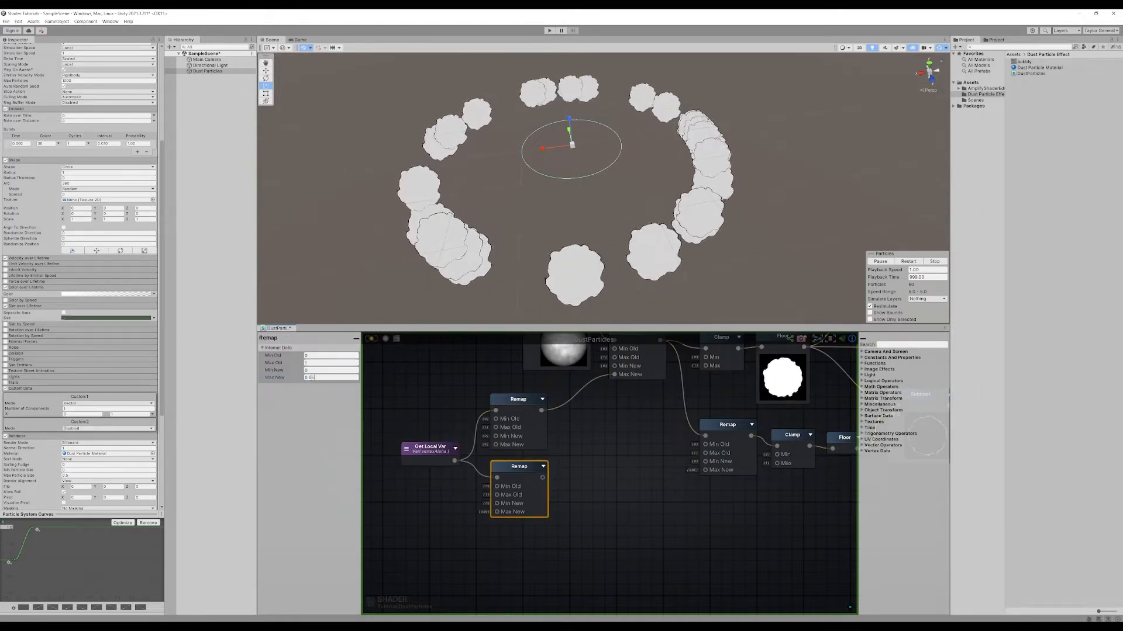
type("05")
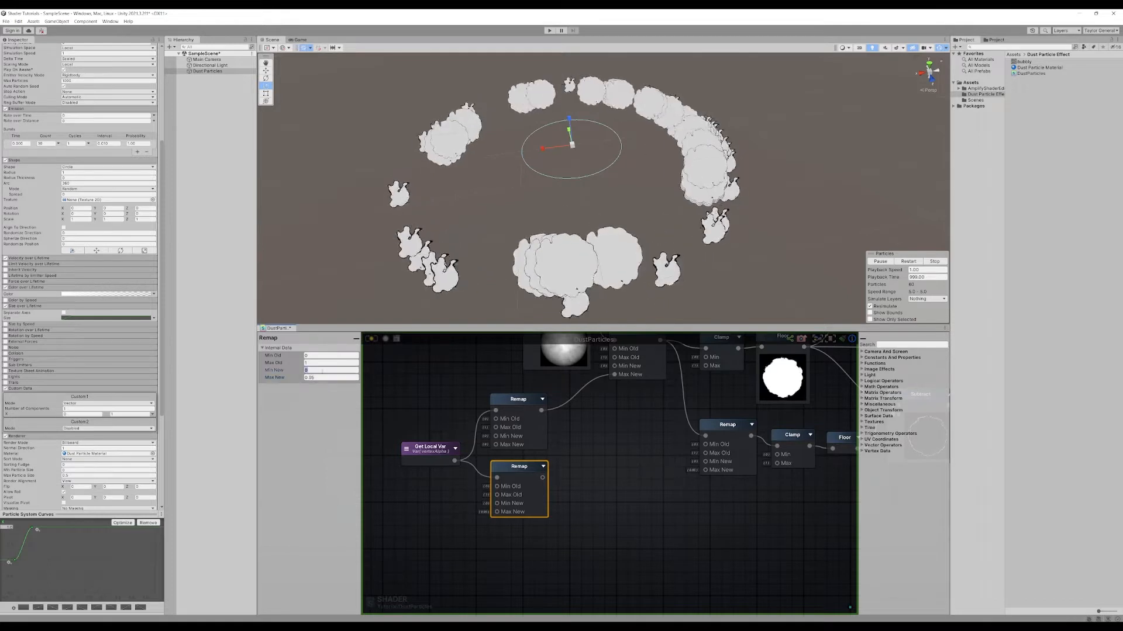
left_click(322, 371)
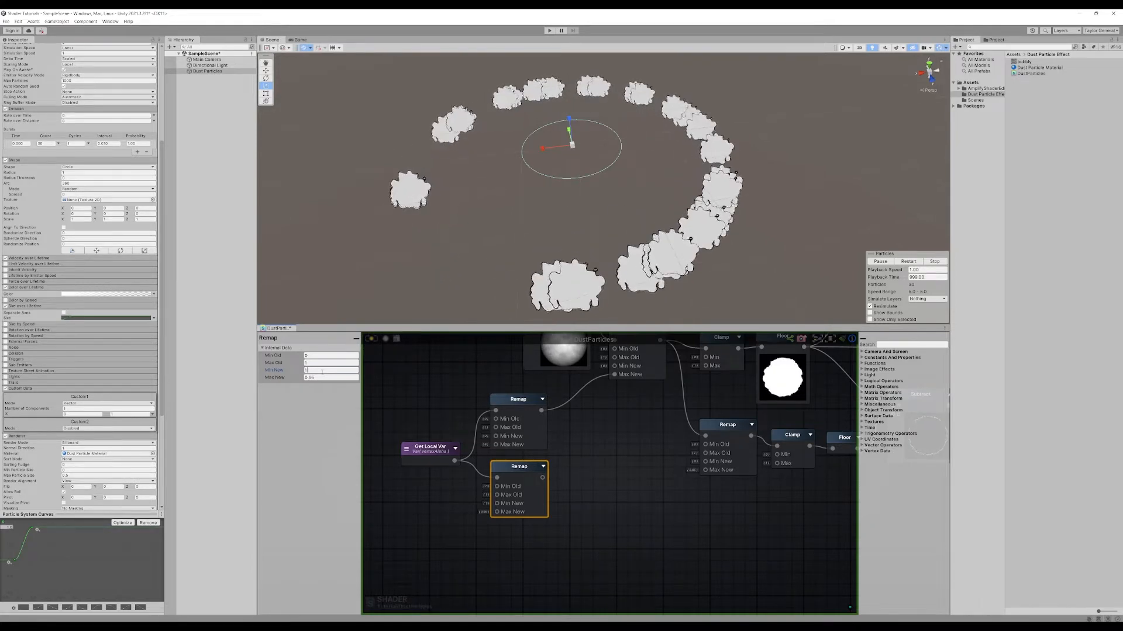
type("1")
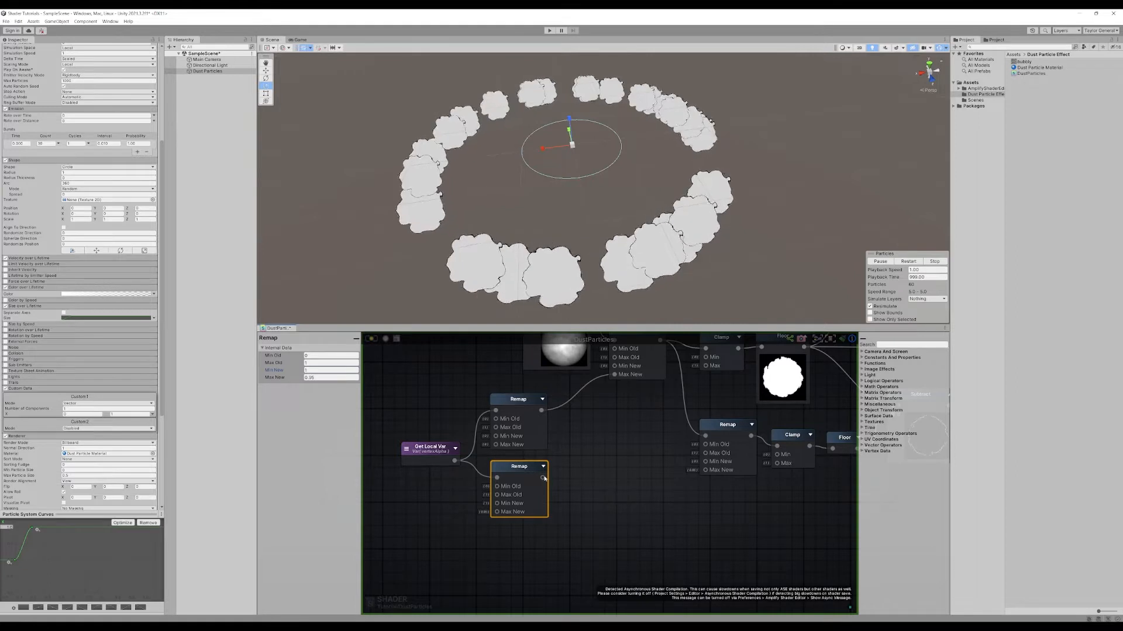
- Connect the second vertexAlpha Remap's output to the lower Remap's Max New input and update the shader to check the particles
left_click_drag(542, 478, 706, 470)
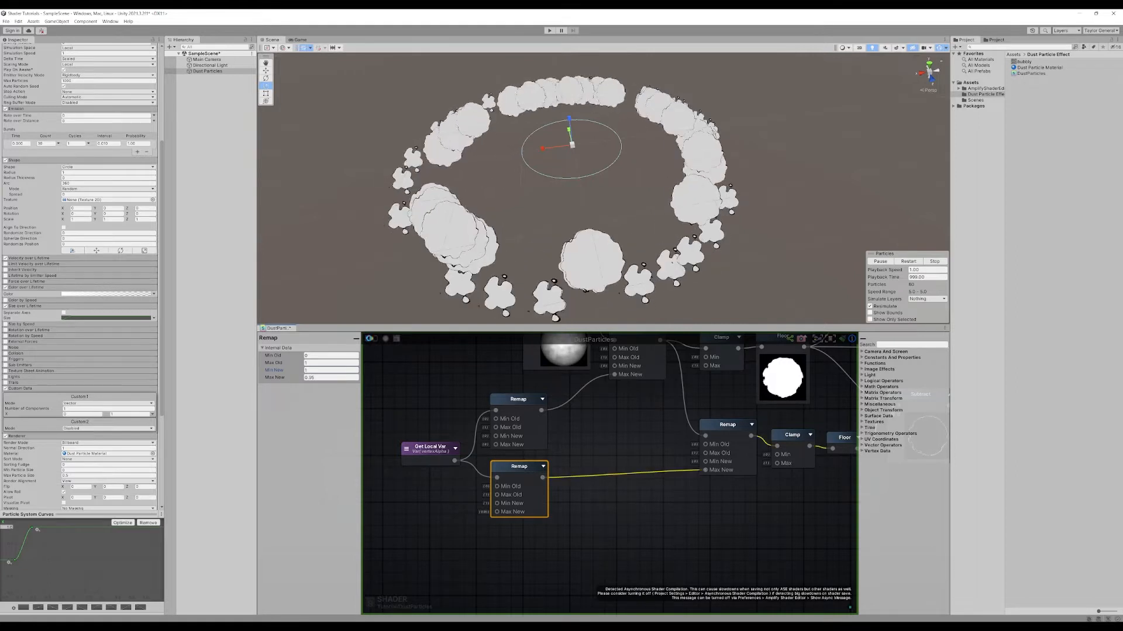
left_click(371, 338)
left_click_drag(773, 261, 479, 227, "alt")
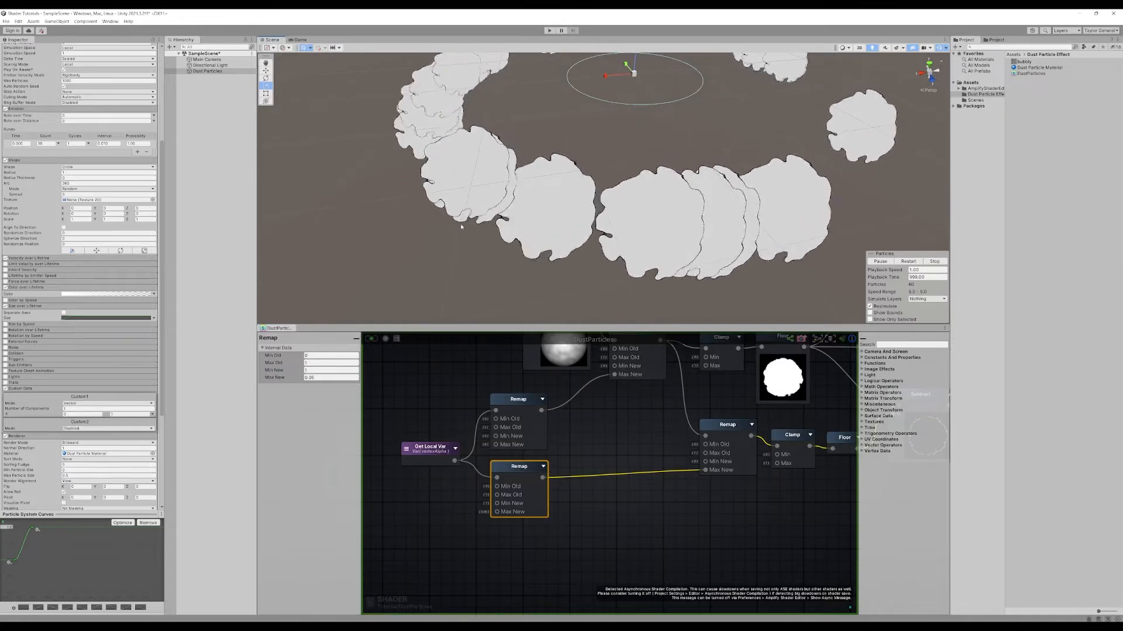
scroll(461, 224, "down", 2)
- Refine the second vertexAlpha Remap node's Min New value to 0.99
left_click(330, 370)
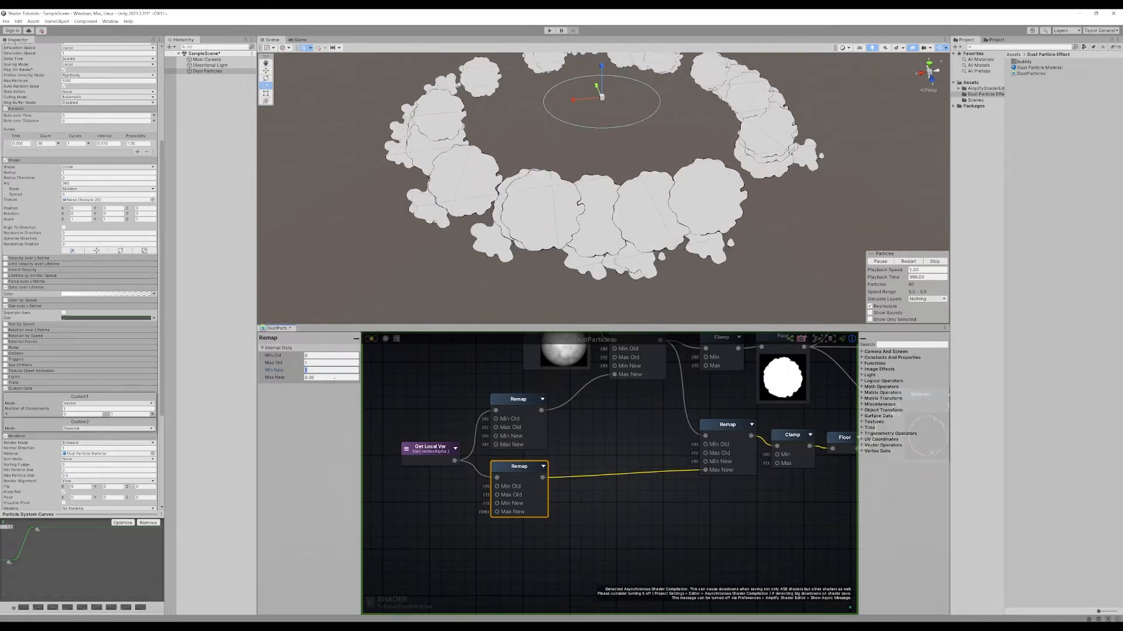
type("0.9")
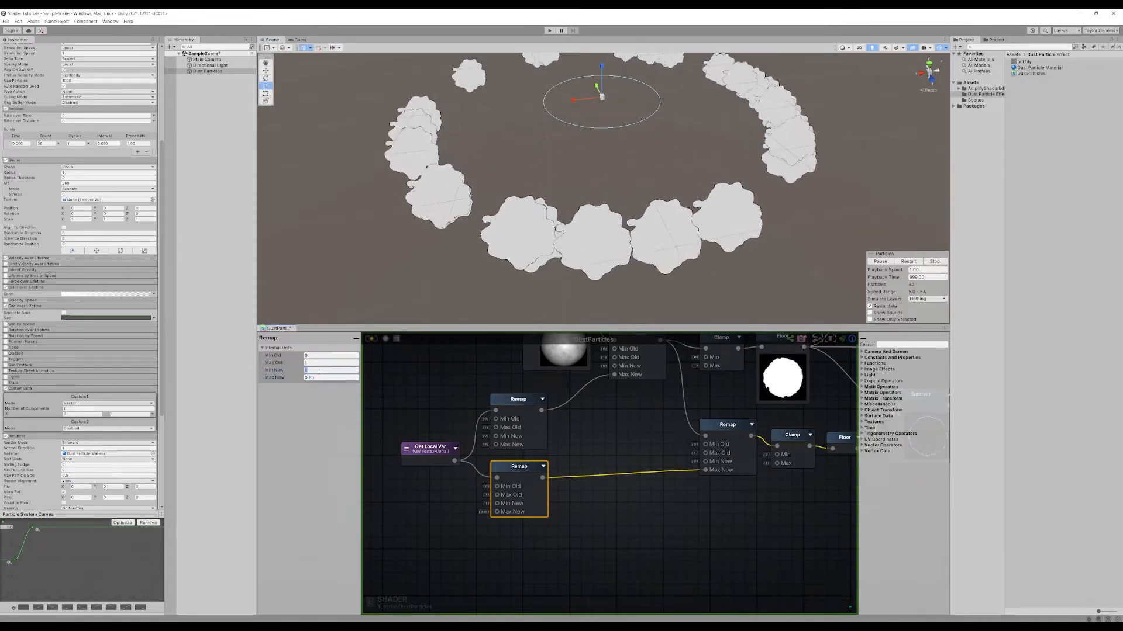
type("8")
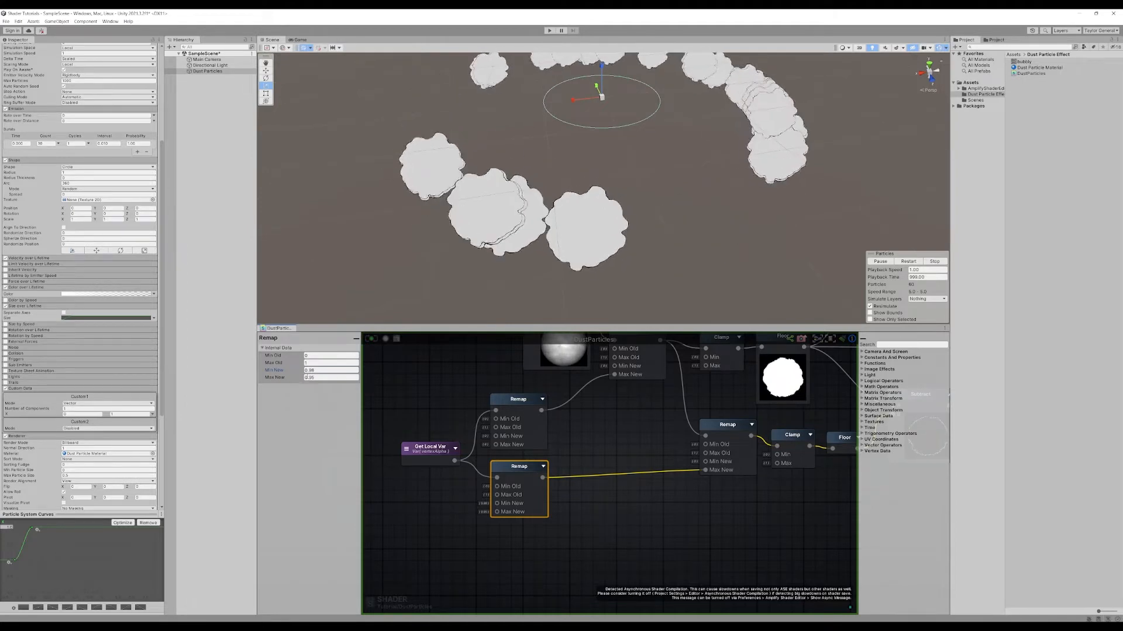
left_click(327, 370)
type("0.99")
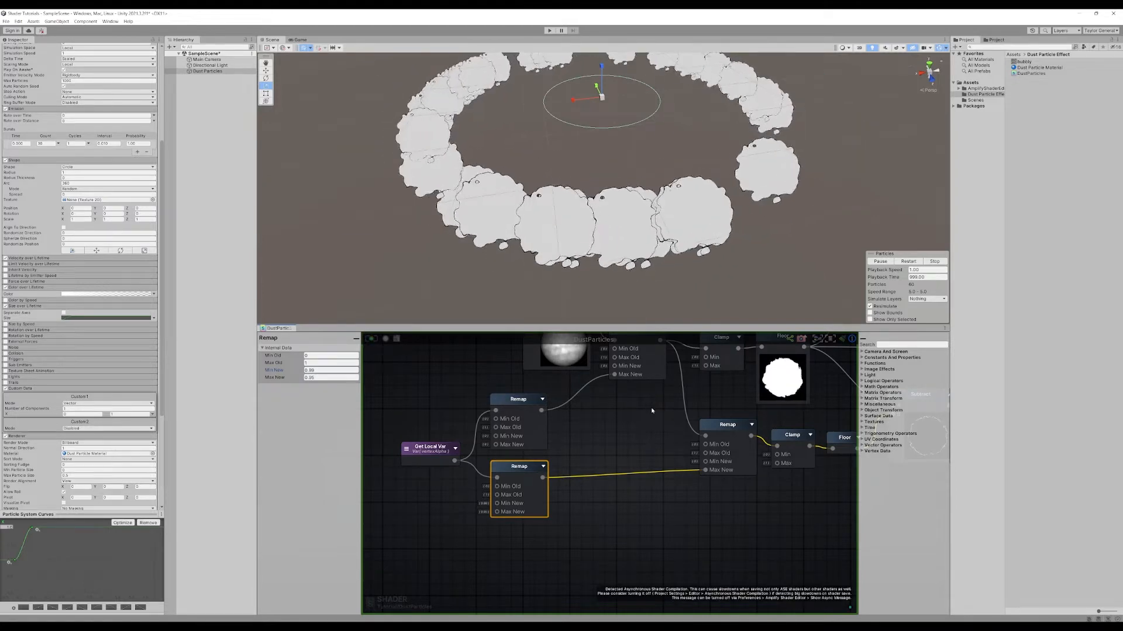
- Tidy the Vertex TexCoord node and its vertexValue Register Local Var by repositioning them next to each other
scroll(642, 404, "down", 5)
scroll(642, 405, "down", 5)
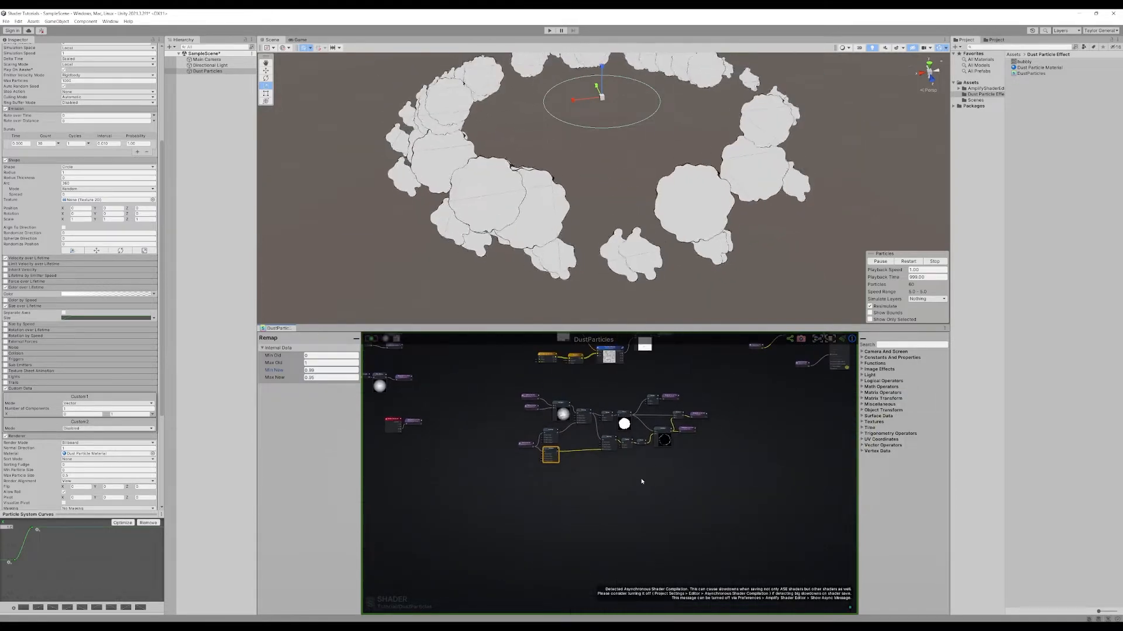
scroll(639, 465, "down", 2)
scroll(596, 250, "down", 5)
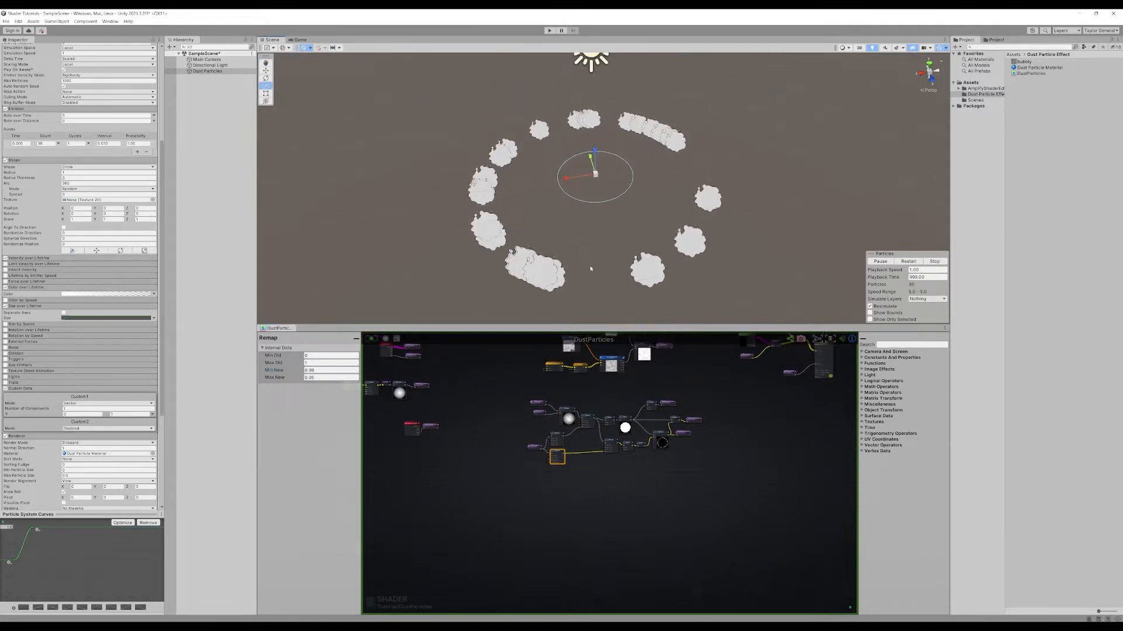
middle_click_drag(591, 268, 597, 256)
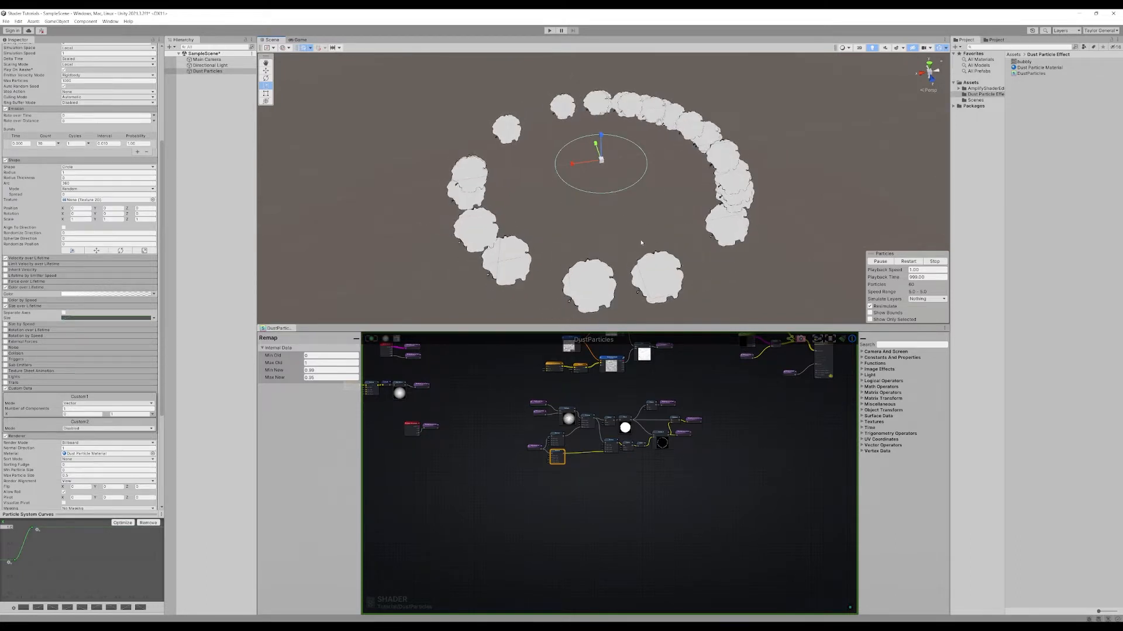
middle_click_drag(487, 376, 631, 347)
scroll(616, 442, "up", 6)
scroll(614, 438, "up", 3)
left_click_drag(519, 451, 494, 450)
left_click_drag(590, 454, 563, 472)
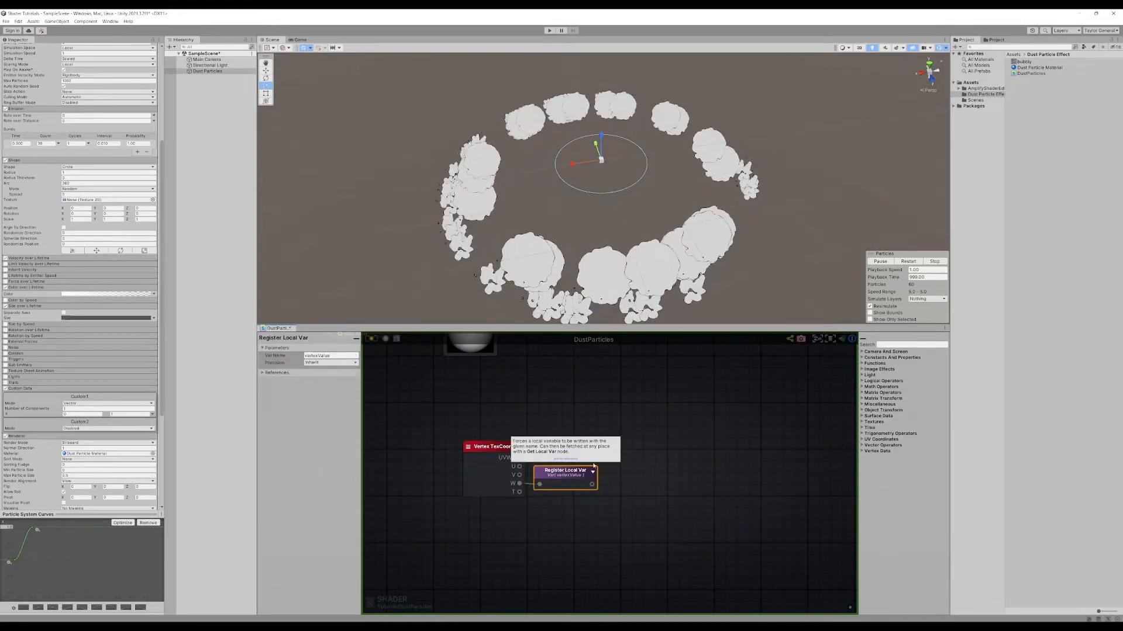
- Examine the two Texture Coordinates nodes that drive the Panners in the panning texture group
scroll(620, 476, "down", 4)
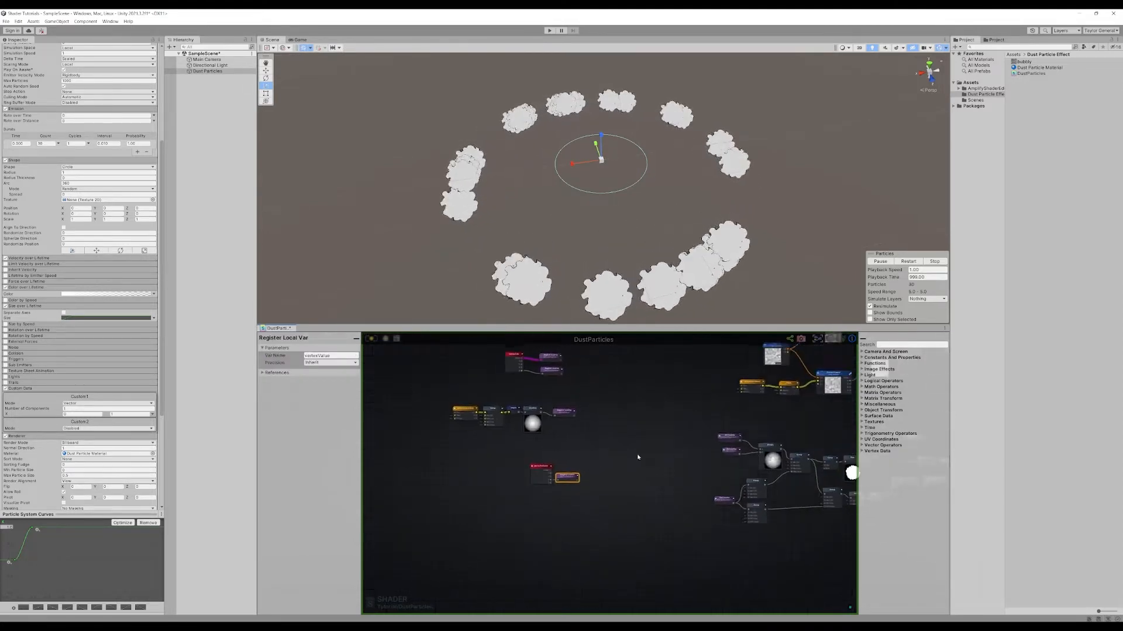
scroll(538, 455, "down", 2)
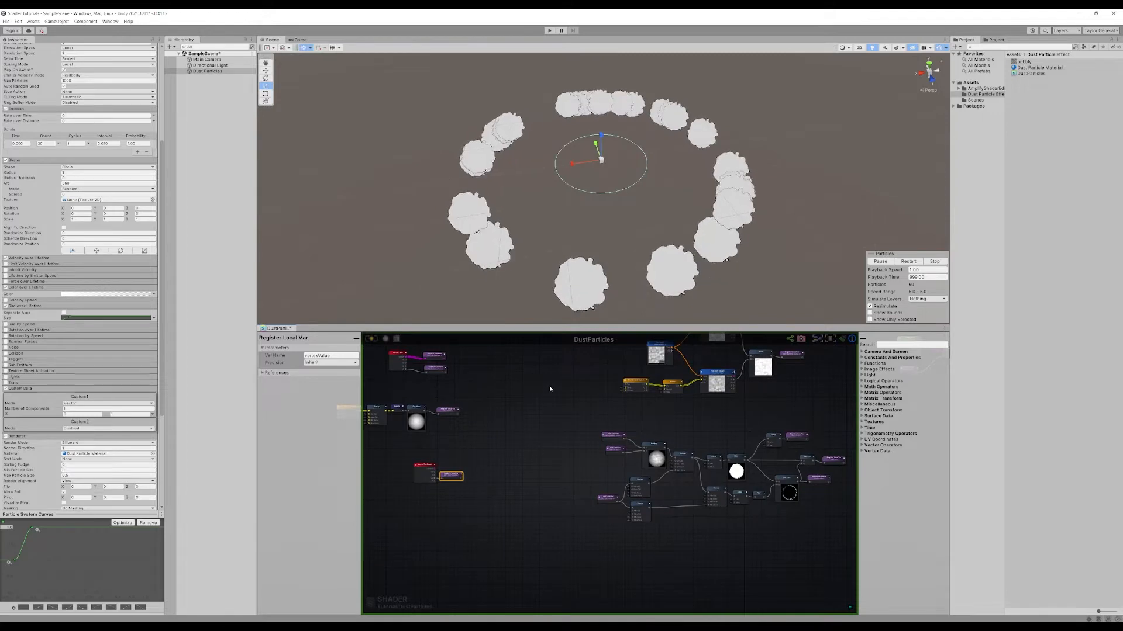
middle_click_drag(515, 423, 563, 494)
scroll(564, 494, "up", 6)
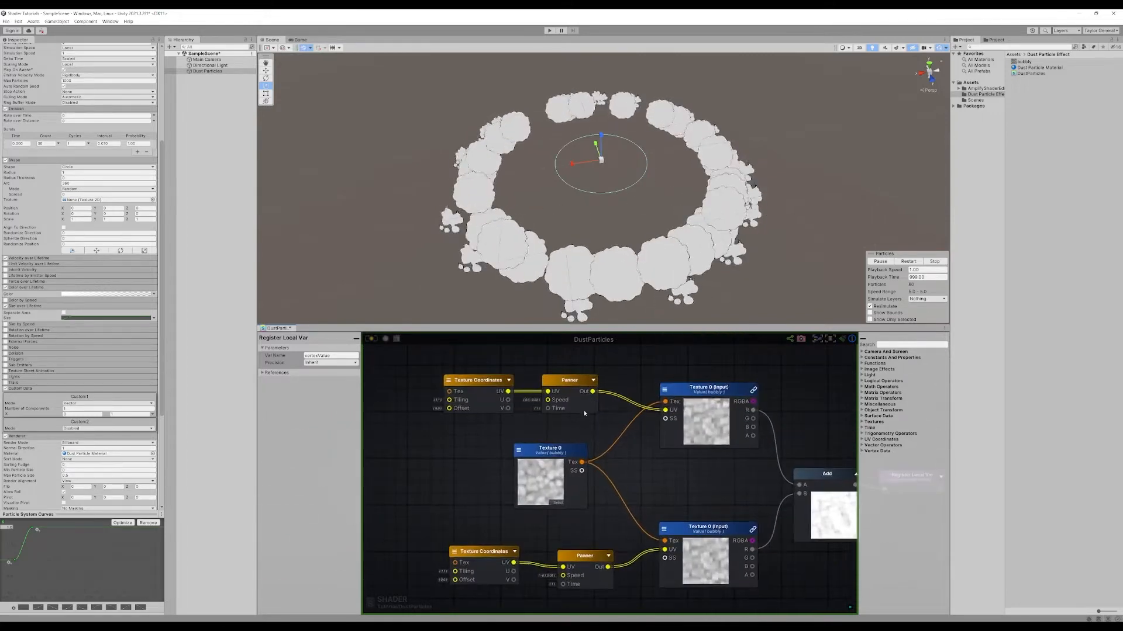
middle_click_drag(437, 466, 504, 459)
left_click(553, 402)
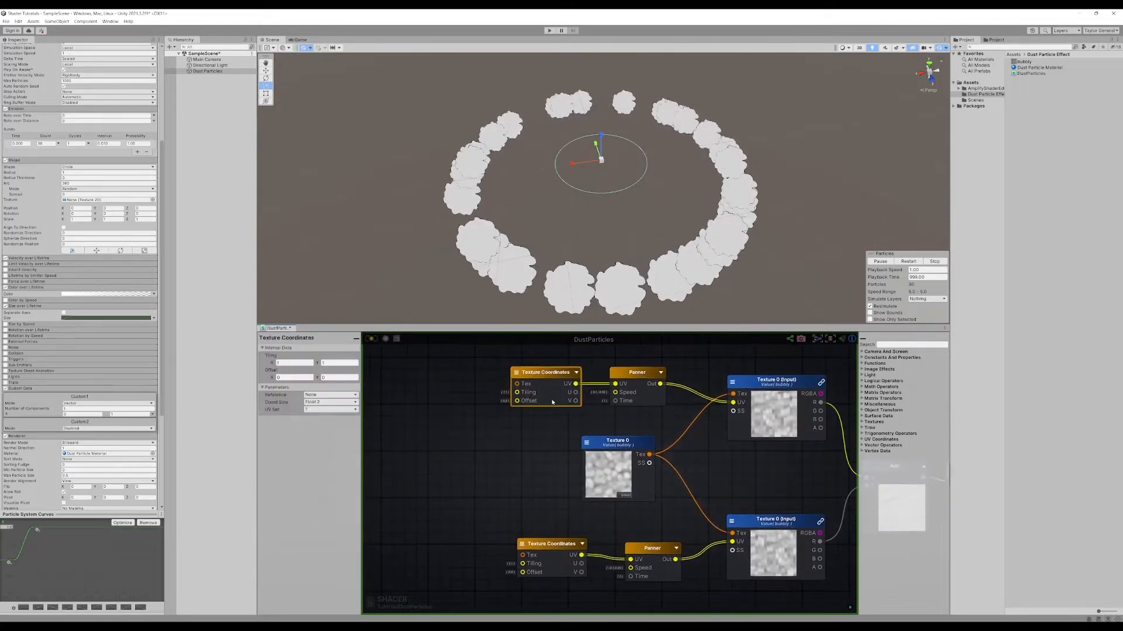
left_click(548, 547)
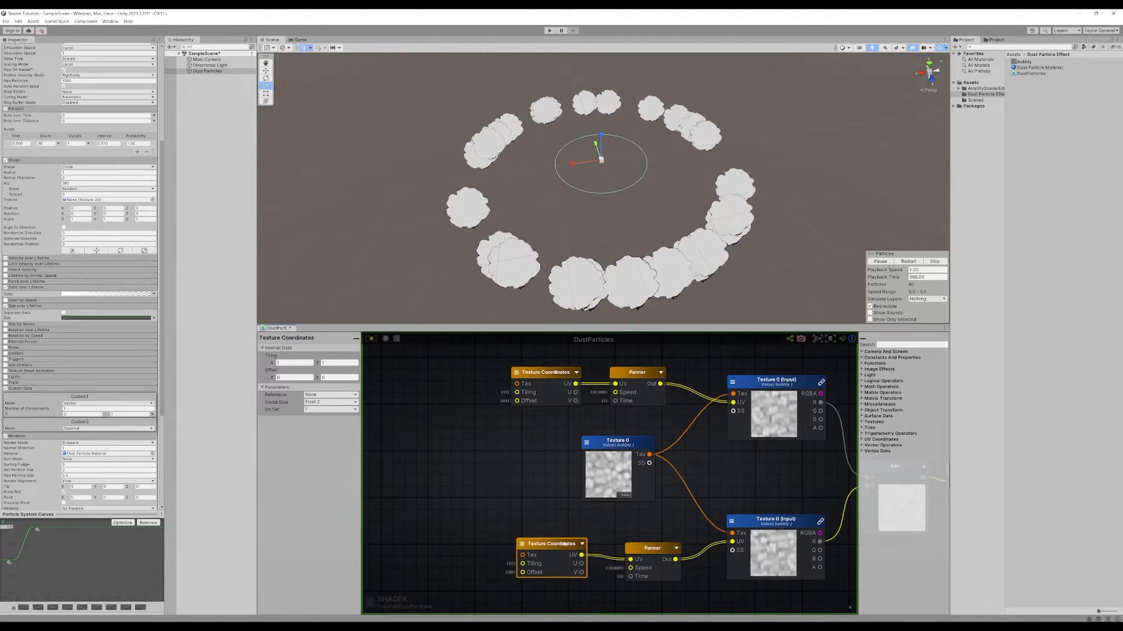
scroll(565, 543, "down", 8)
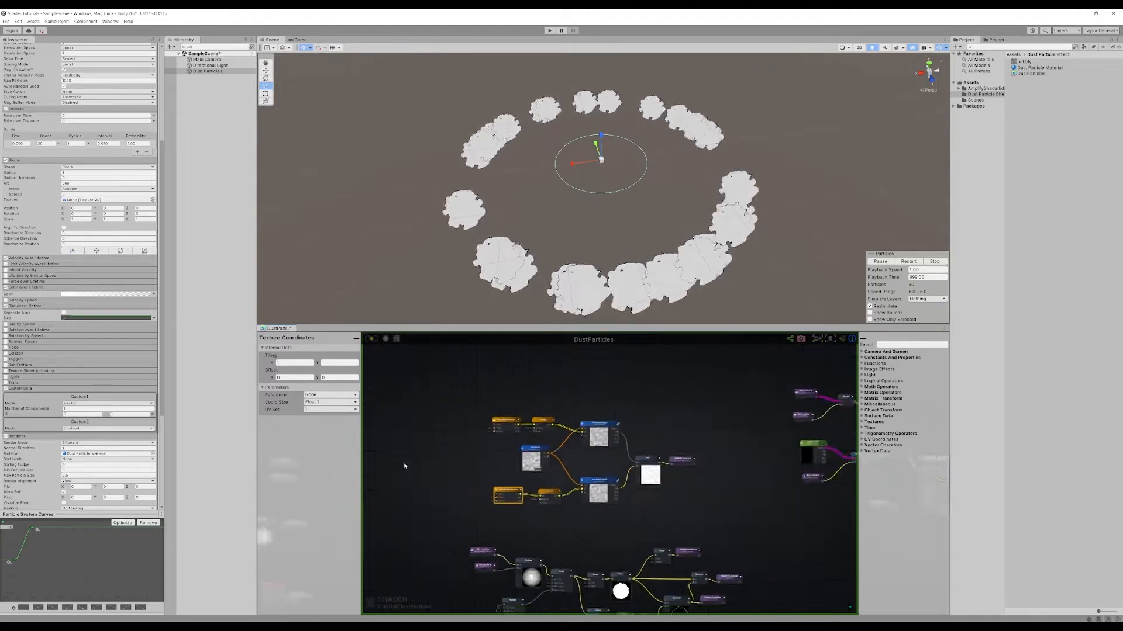
- Add a Get Local Var node referencing vertexValue and place it ahead of the two Texture Coordinates nodes, vertically between them
left_click(617, 411)
scroll(654, 436, "up", 6)
scroll(655, 435, "up", 1)
left_click(567, 412)
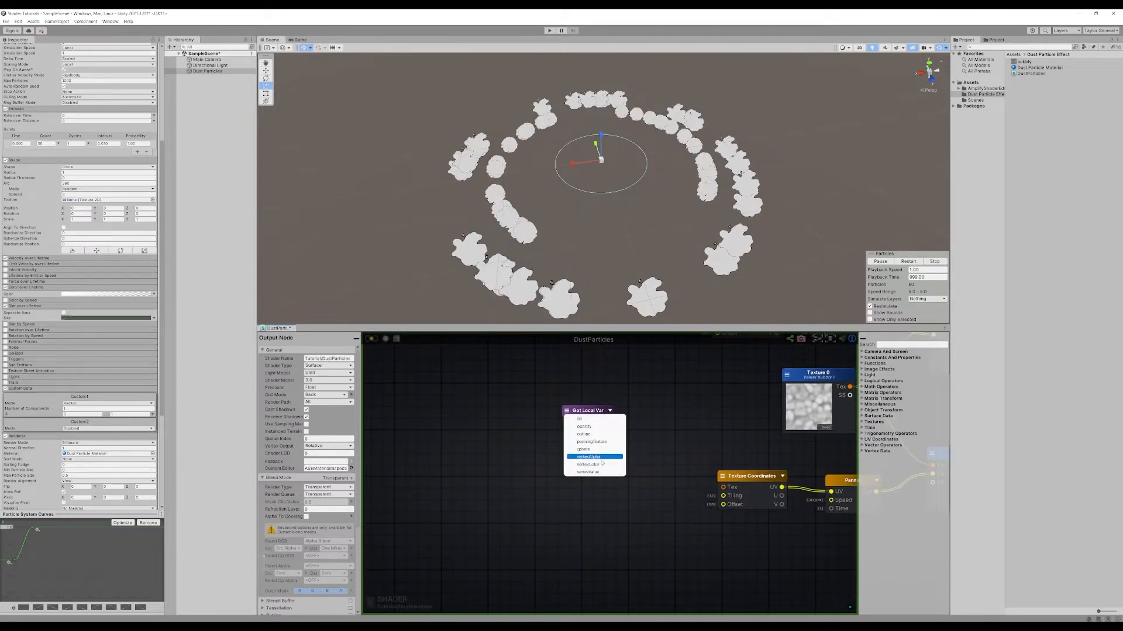
left_click(595, 472)
middle_click_drag(665, 443, 602, 476)
left_click_drag(555, 460, 511, 439)
middle_click_drag(594, 435, 666, 444)
left_click_drag(561, 443, 536, 449)
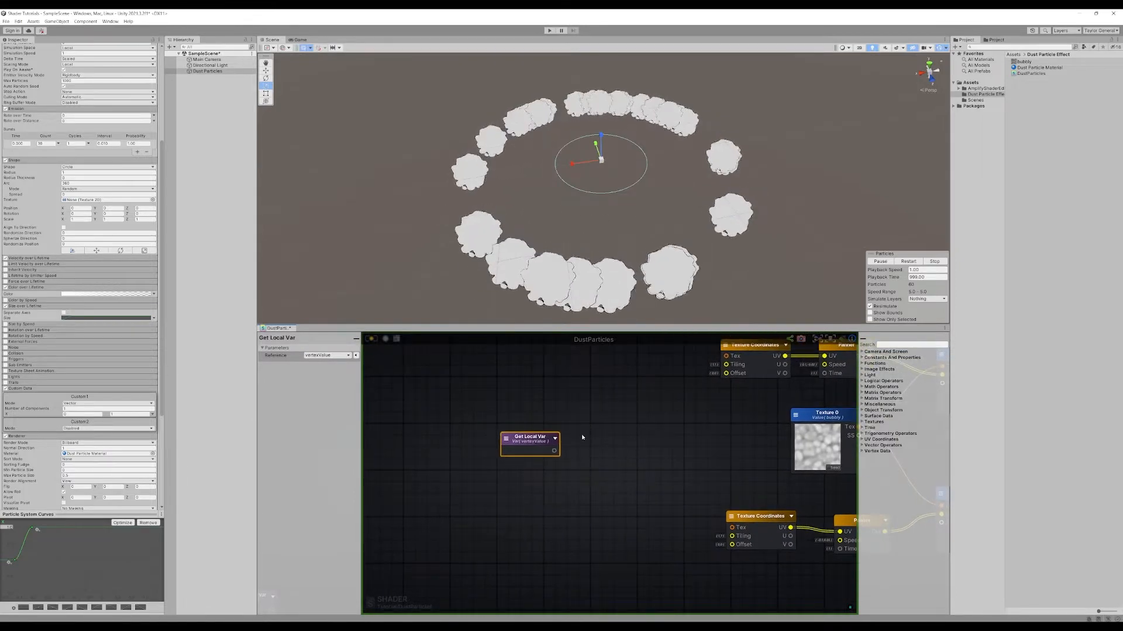
- Connect the vertexValue variable to the Offset input of both Texture Coordinates nodes and update the shader
left_click(760, 377)
middle_click_drag(592, 473, 603, 475)
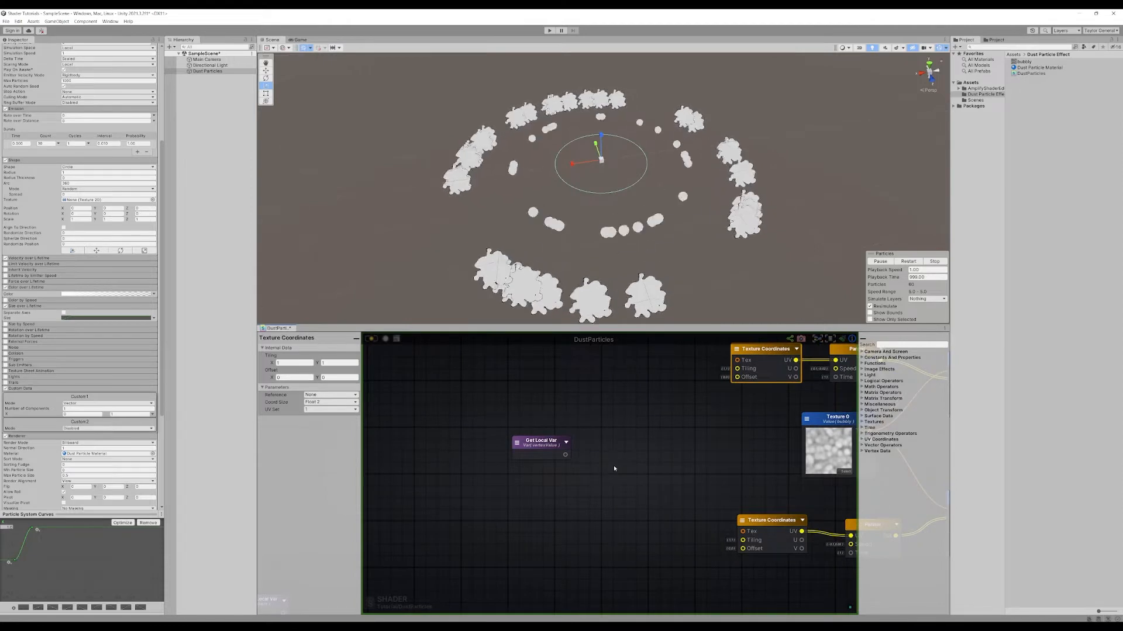
middle_click_drag(614, 468, 593, 475)
left_click_drag(526, 449, 728, 556)
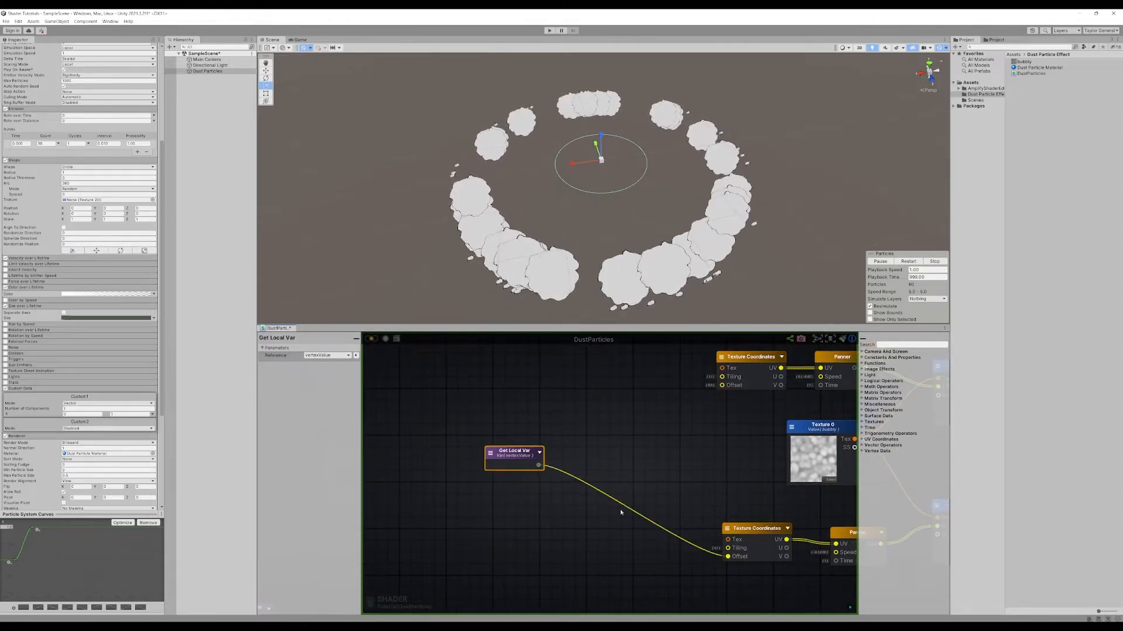
left_click_drag(539, 465, 722, 385)
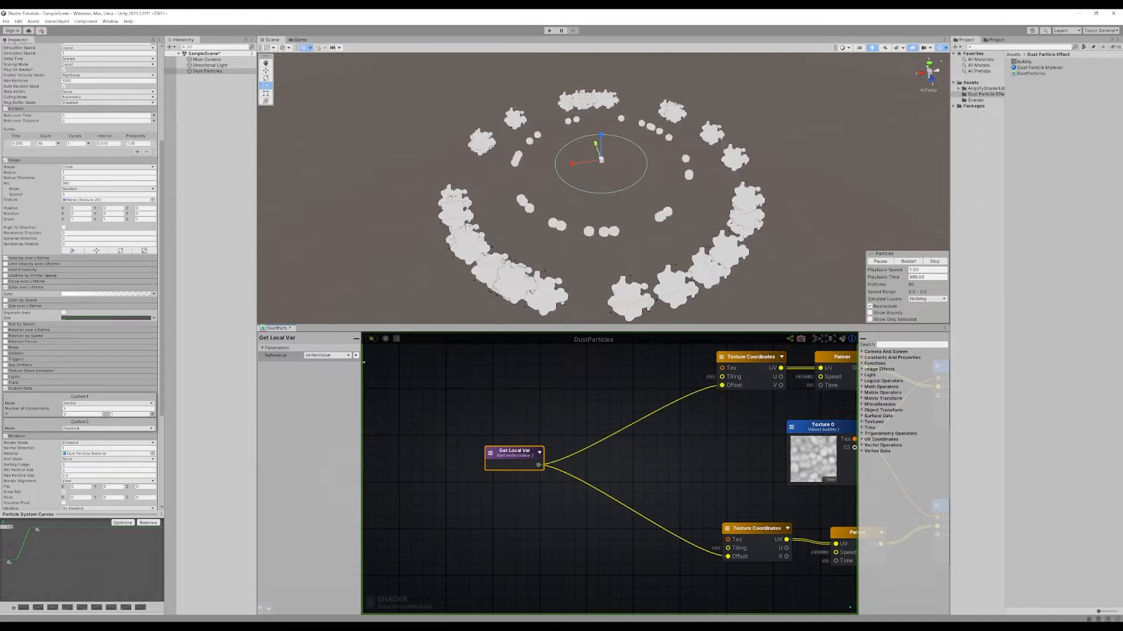
left_click(371, 340)
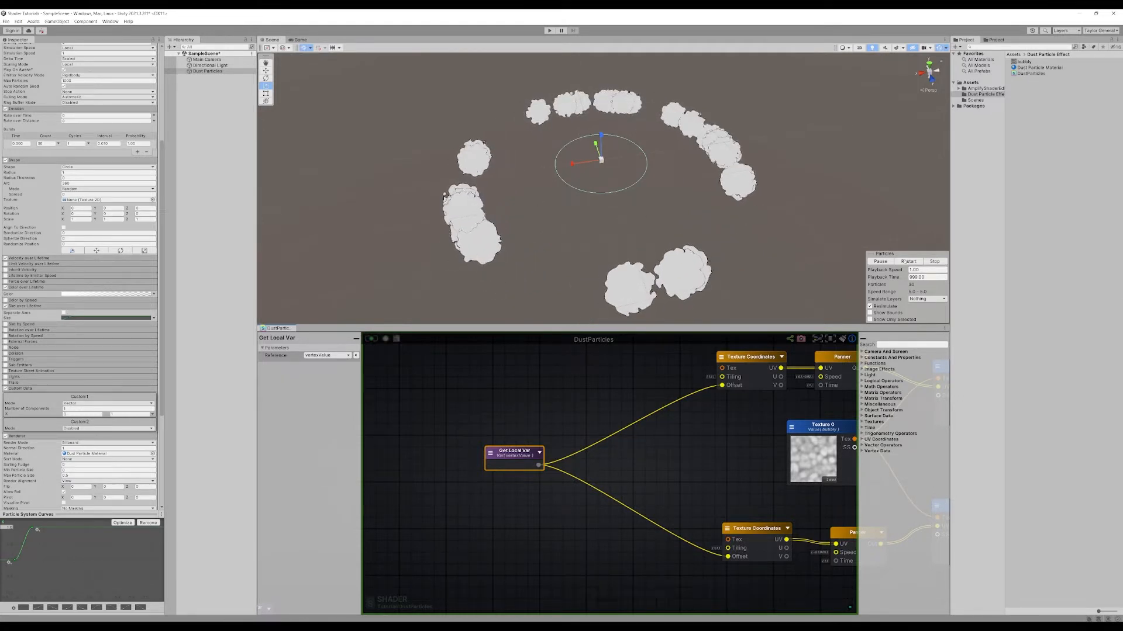
- Pause the particle playback and inspect the varied particle shapes up close in the Scene view
left_click(879, 262)
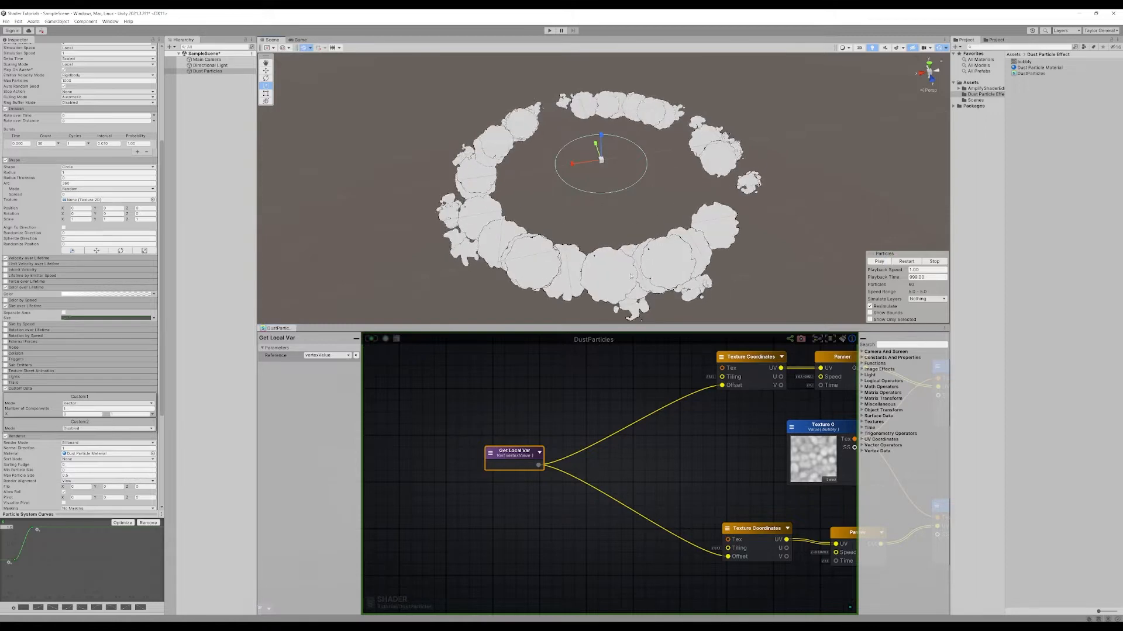
scroll(638, 275, "up", 8)
middle_click_drag(633, 275, 671, 227)
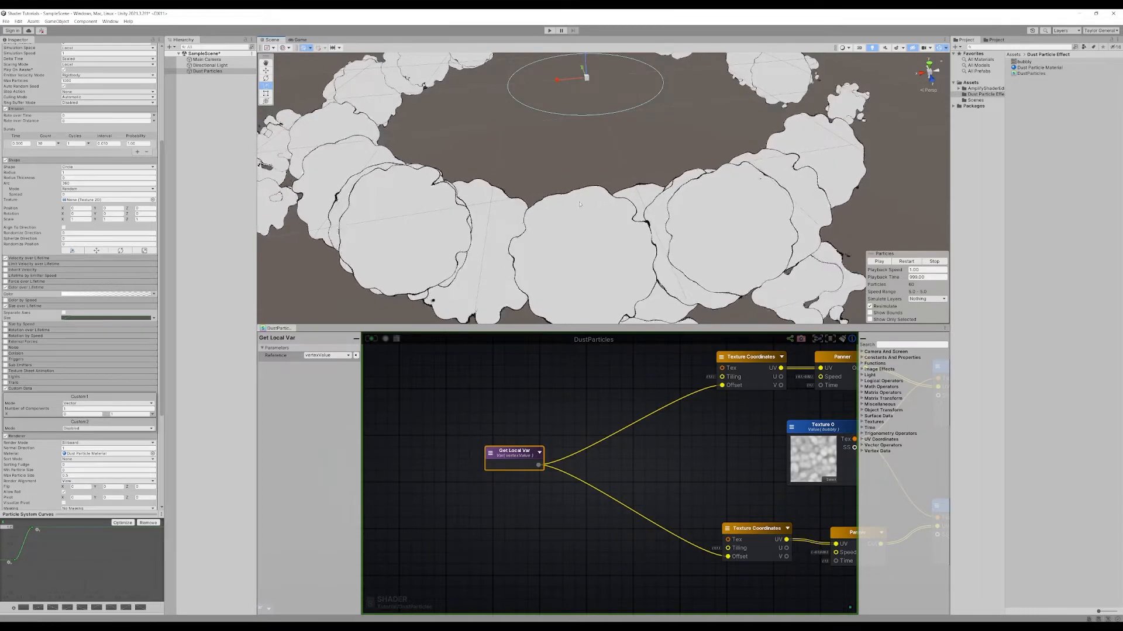
- Resume the particle playback and move the vertexValue Get Local Var node farther ahead of the two Texture Coordinates nodes
left_click(879, 262)
scroll(618, 209, "down", 5)
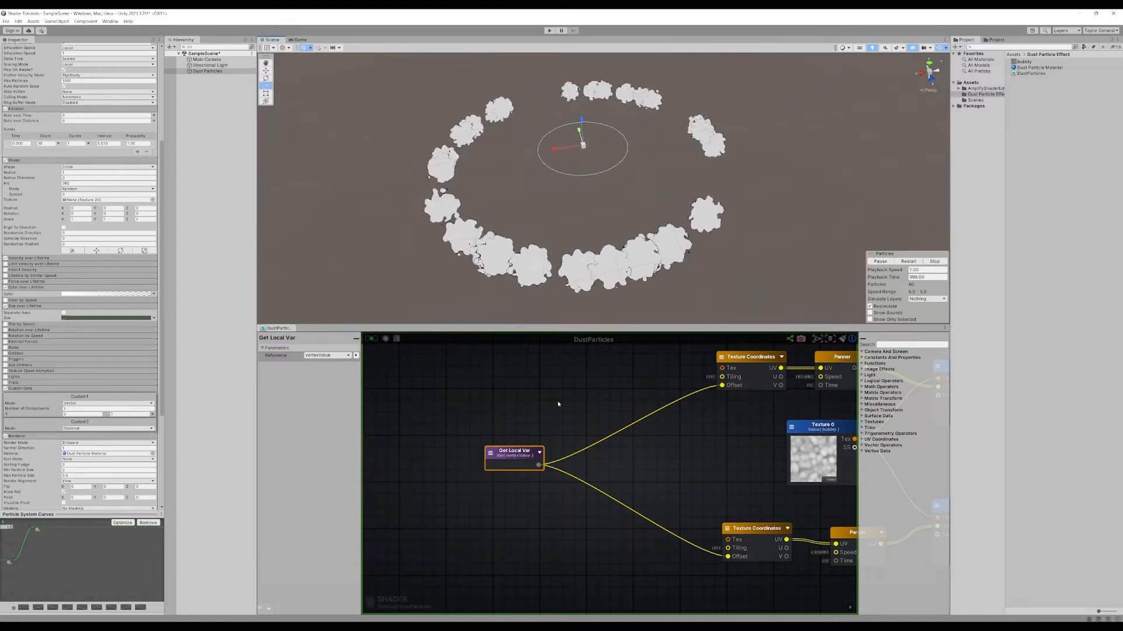
left_click_drag(514, 459, 527, 450)
middle_click_drag(714, 416, 612, 419)
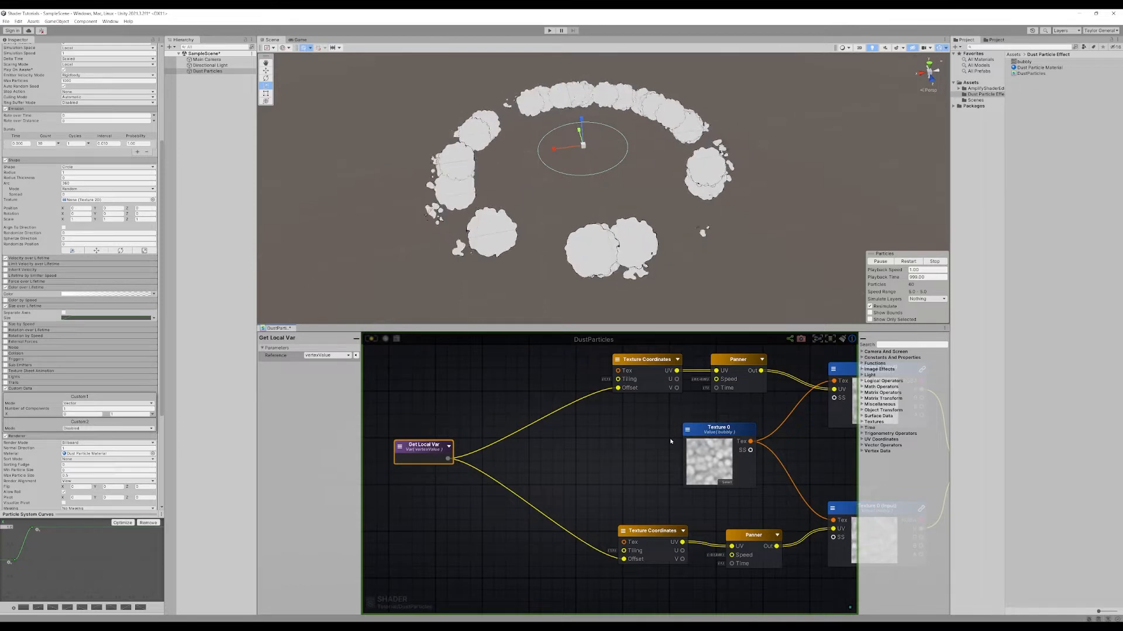
scroll(644, 433, "down", 3)
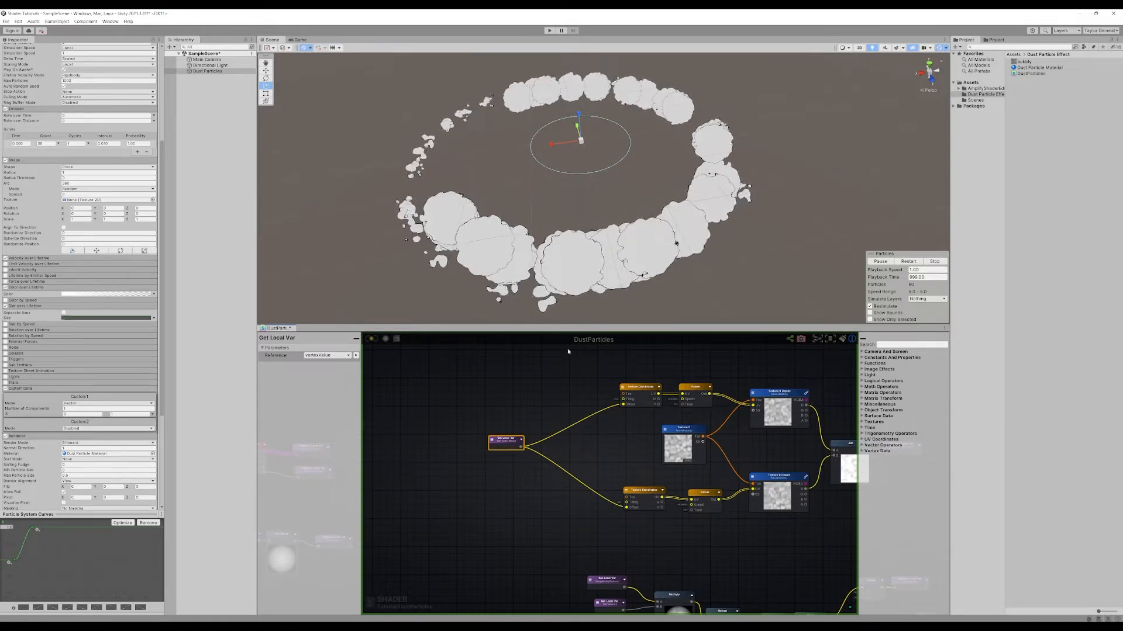
scroll(573, 388, "up", 3)
left_click(670, 406)
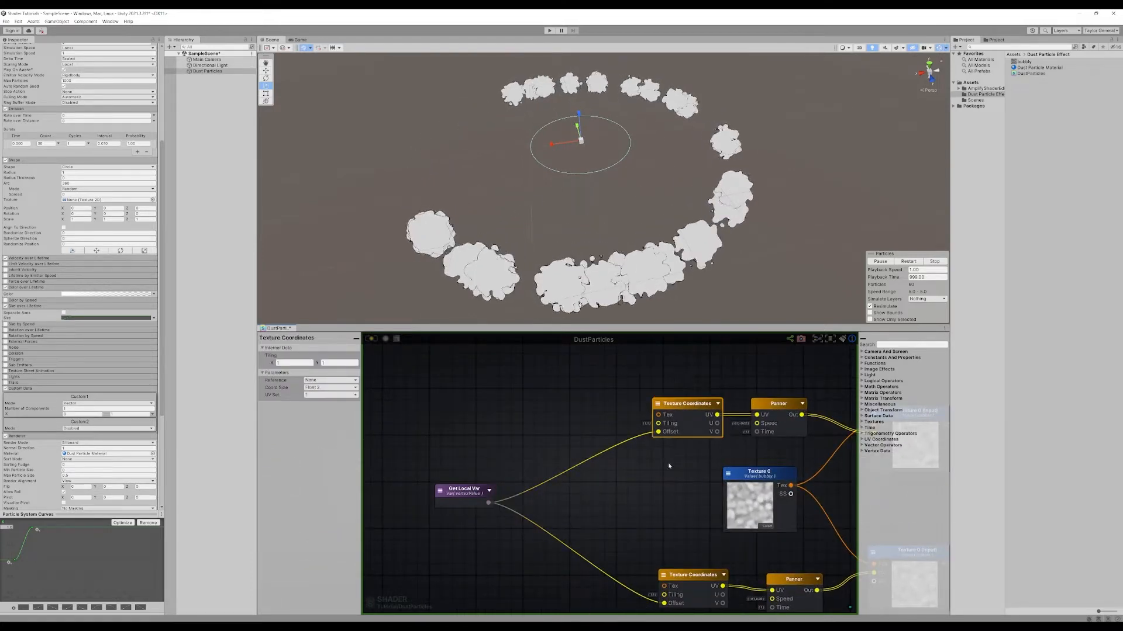
middle_click_drag(647, 497, 643, 449)
middle_click_drag(561, 438, 654, 460)
left_click_drag(558, 466, 528, 468)
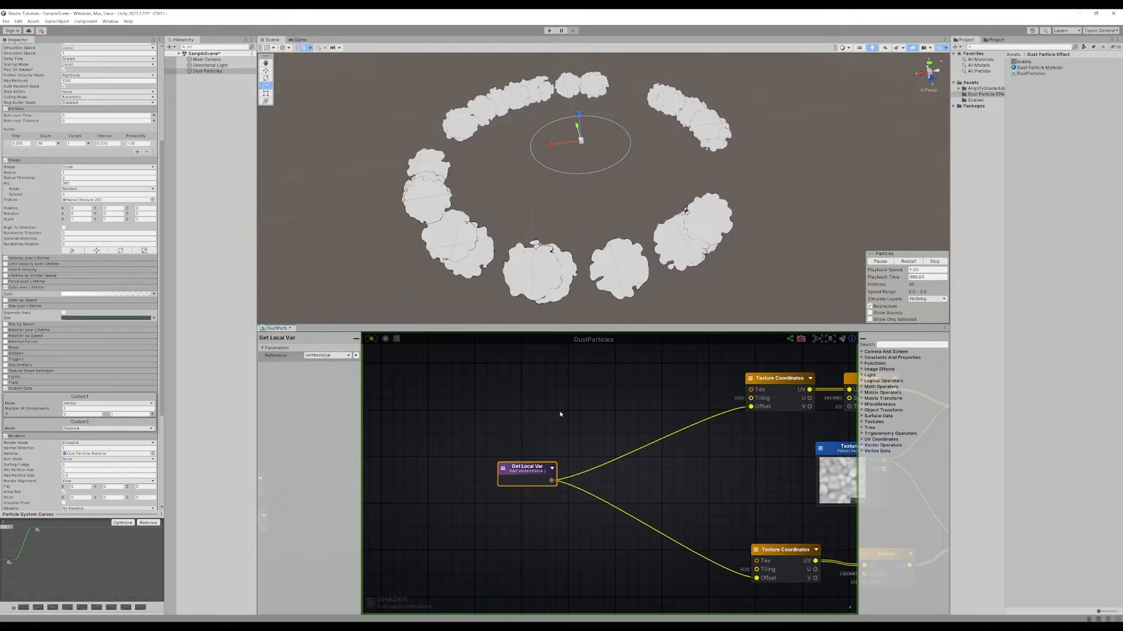
middle_click_drag(559, 402, 577, 409)
left_click(576, 409)
right_click(576, 408)
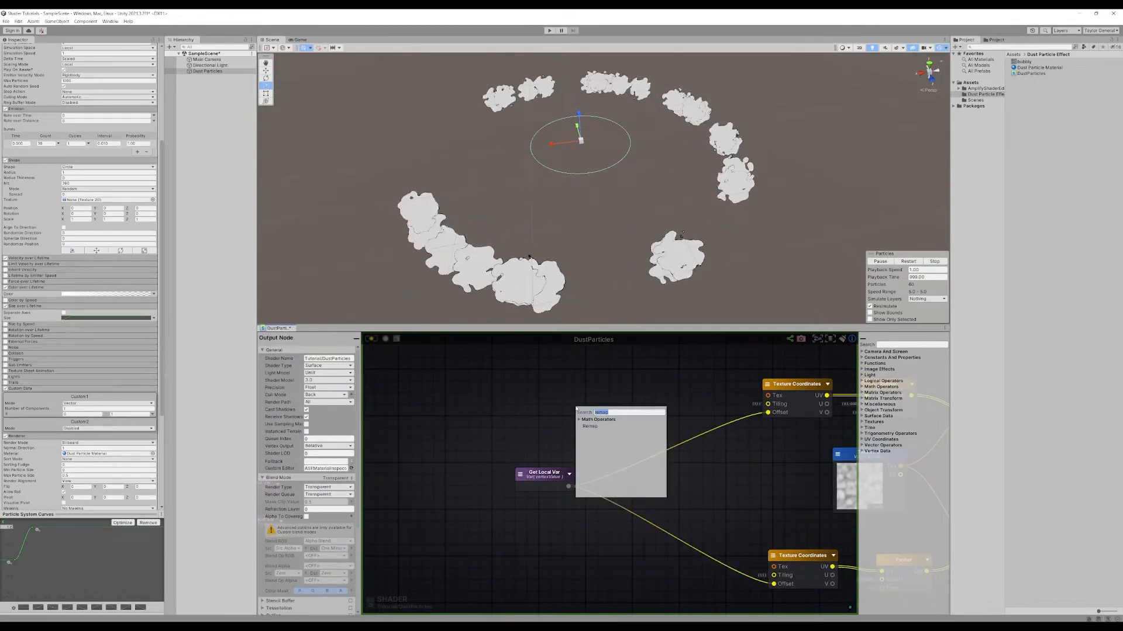
type("add")
key("Return")
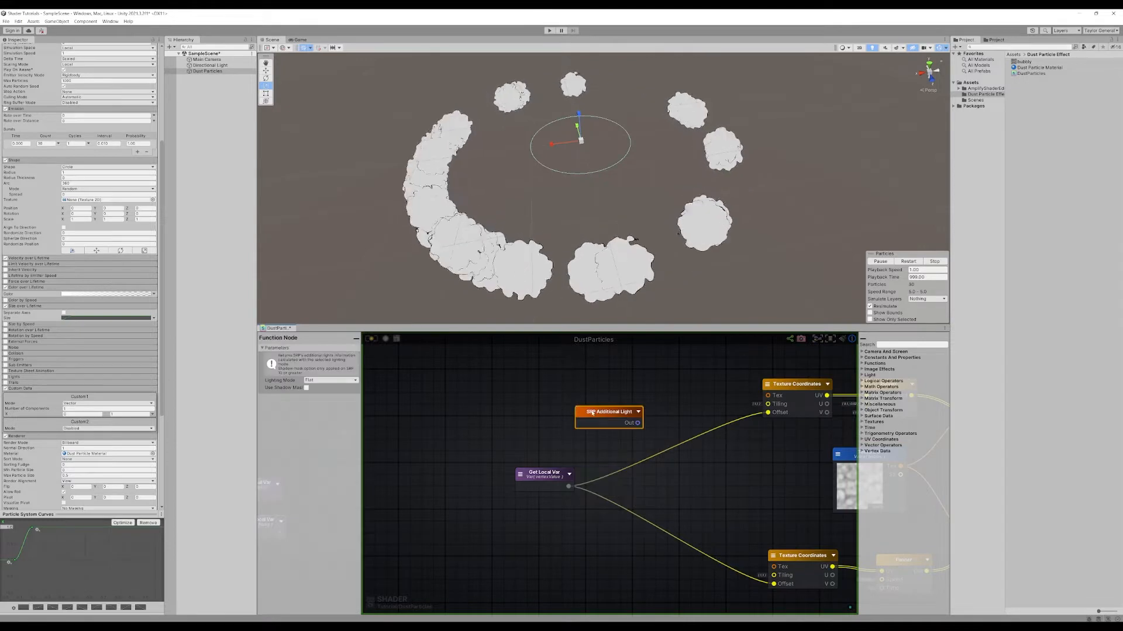
key("Delete")
- Add a math Add node ahead of the upper Texture Coordinates node and shift the vertexValue node back to make room
right_click(593, 413)
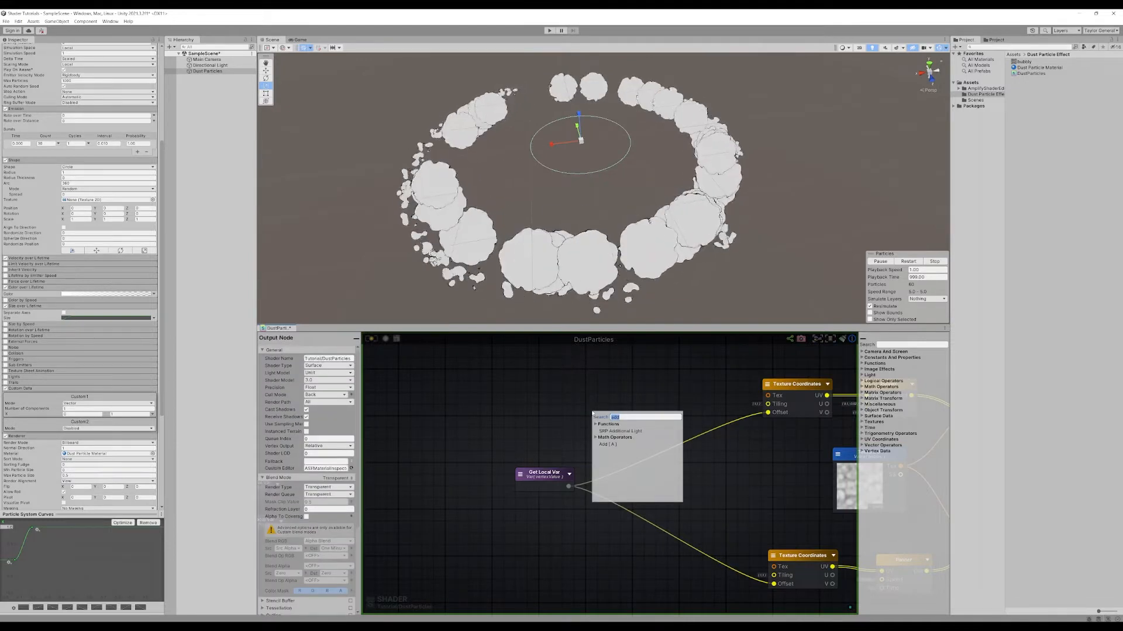
type("ad")
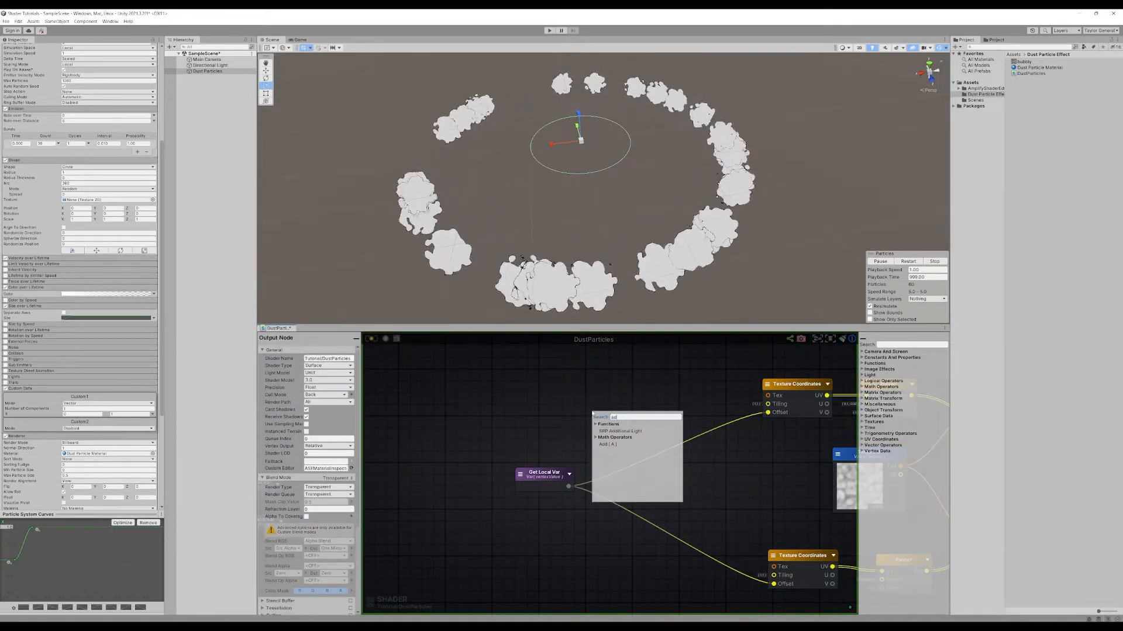
left_click(611, 445)
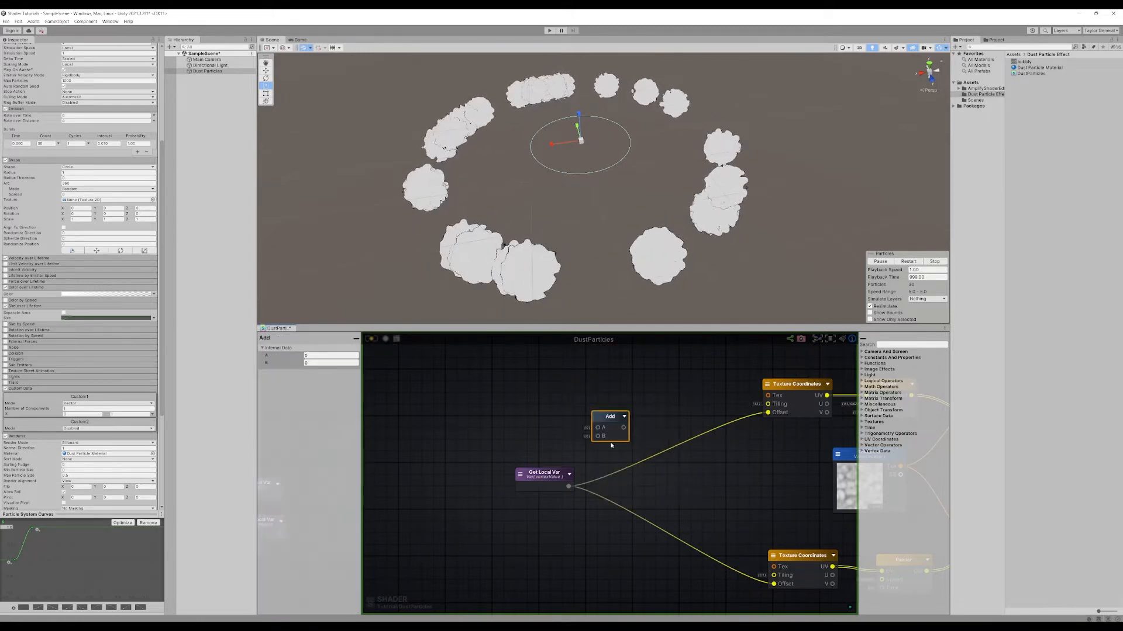
left_click_drag(615, 413, 644, 377)
middle_click_drag(624, 455, 654, 445)
left_click_drag(579, 467, 538, 469)
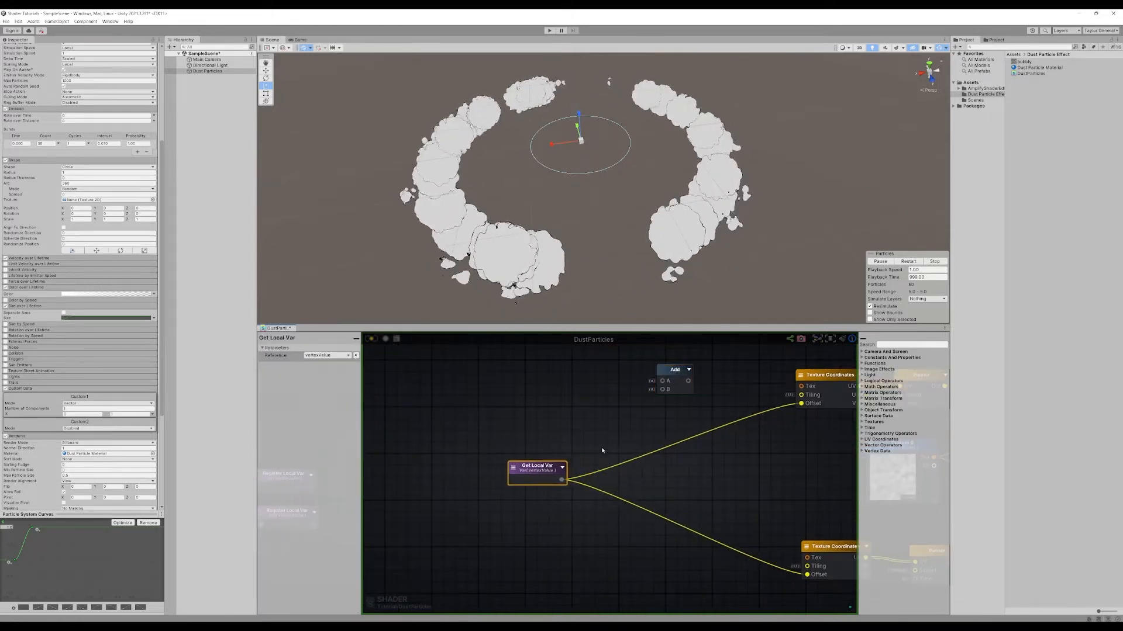
middle_click_drag(618, 437, 587, 447)
right_click(587, 448)
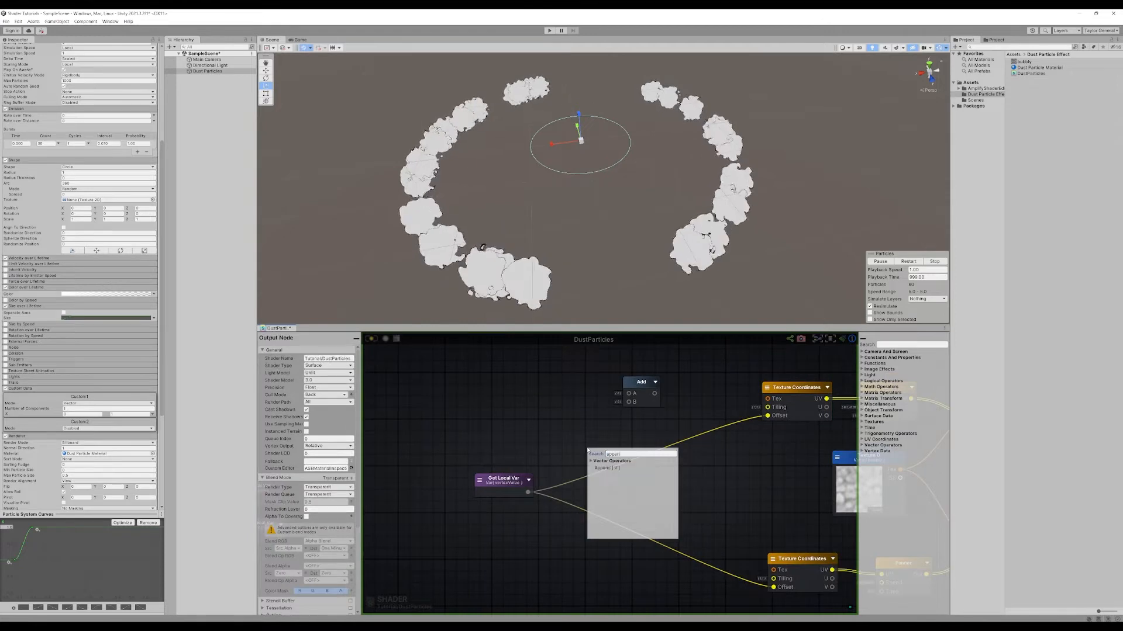
left_click(612, 468)
left_click_drag(605, 451, 599, 388)
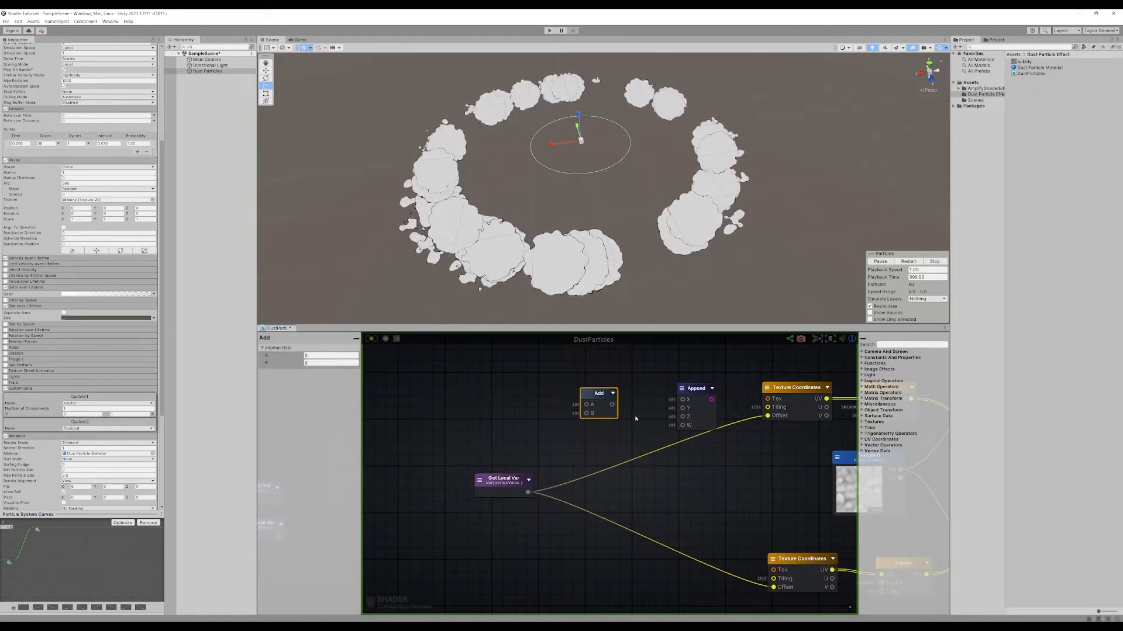
left_click(693, 392)
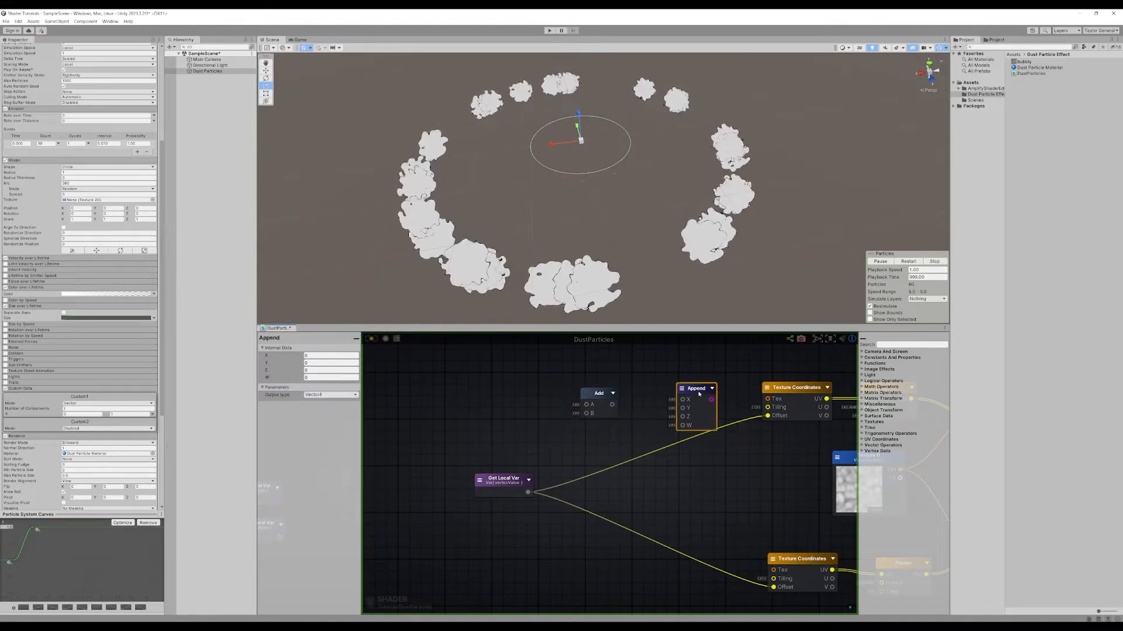
key("Delete")
- Connect vertexValue to the Add node's B input and duplicate that node with its connection, placing the copy above the lower Texture Coordinates node
left_click_drag(591, 407, 645, 422)
middle_click_drag(660, 490, 629, 464)
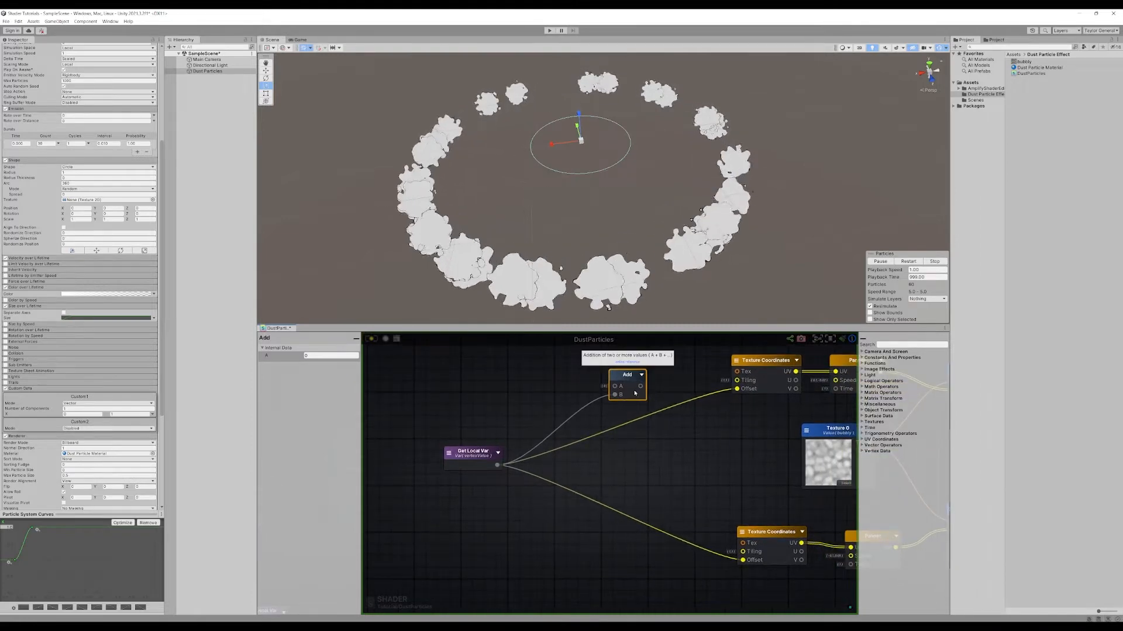
key("ctrl+d")
left_click_drag(640, 404, 622, 532)
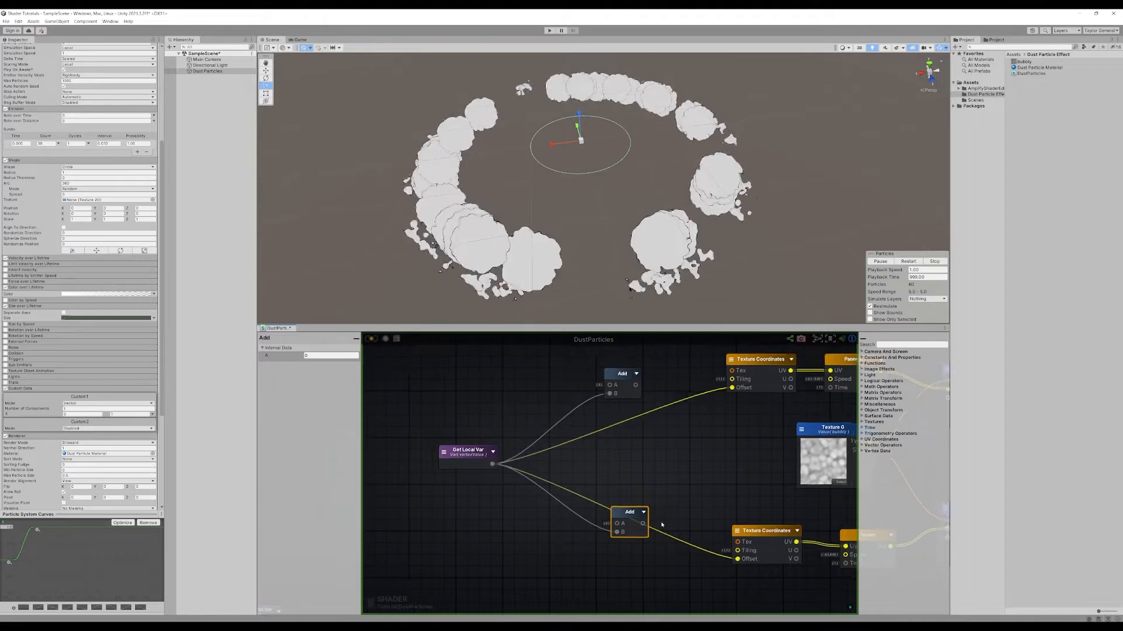
middle_click_drag(668, 527, 636, 521)
left_click_drag(608, 515, 613, 468)
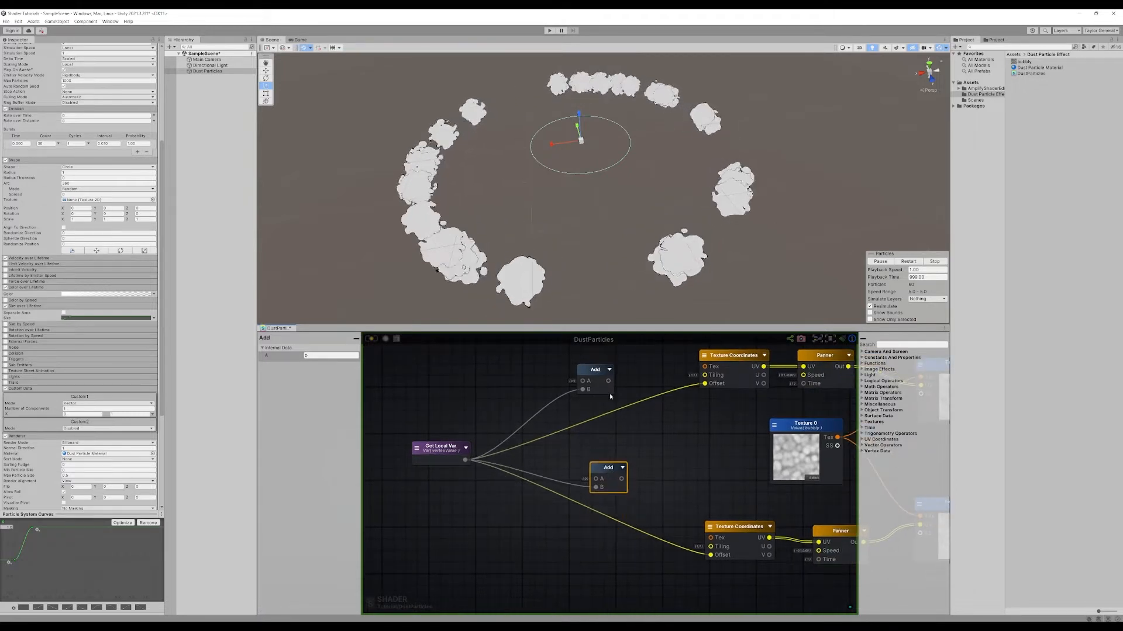
left_click_drag(601, 385, 605, 373)
middle_click_drag(641, 432, 663, 444)
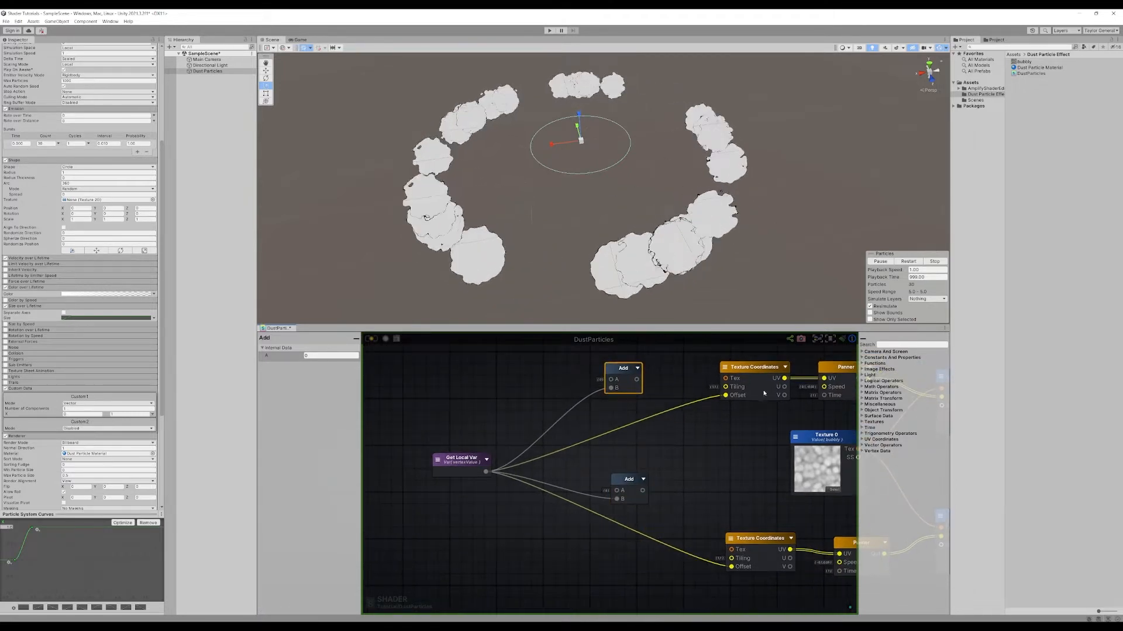
middle_click_drag(583, 450, 609, 444)
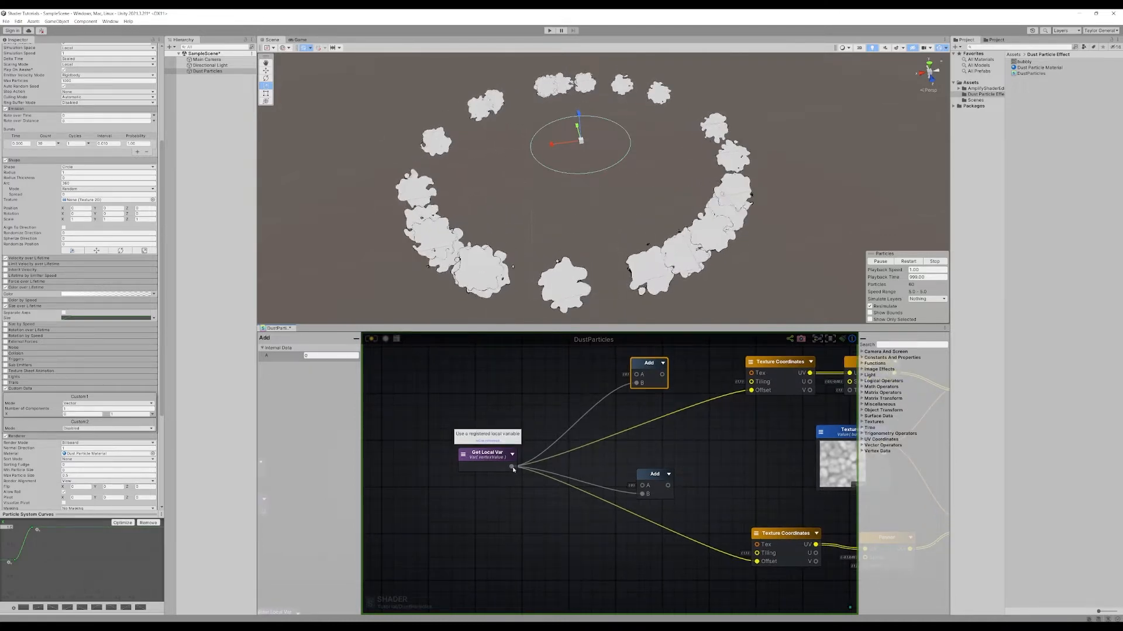
left_click(519, 390)
middle_click_drag(531, 385, 520, 394)
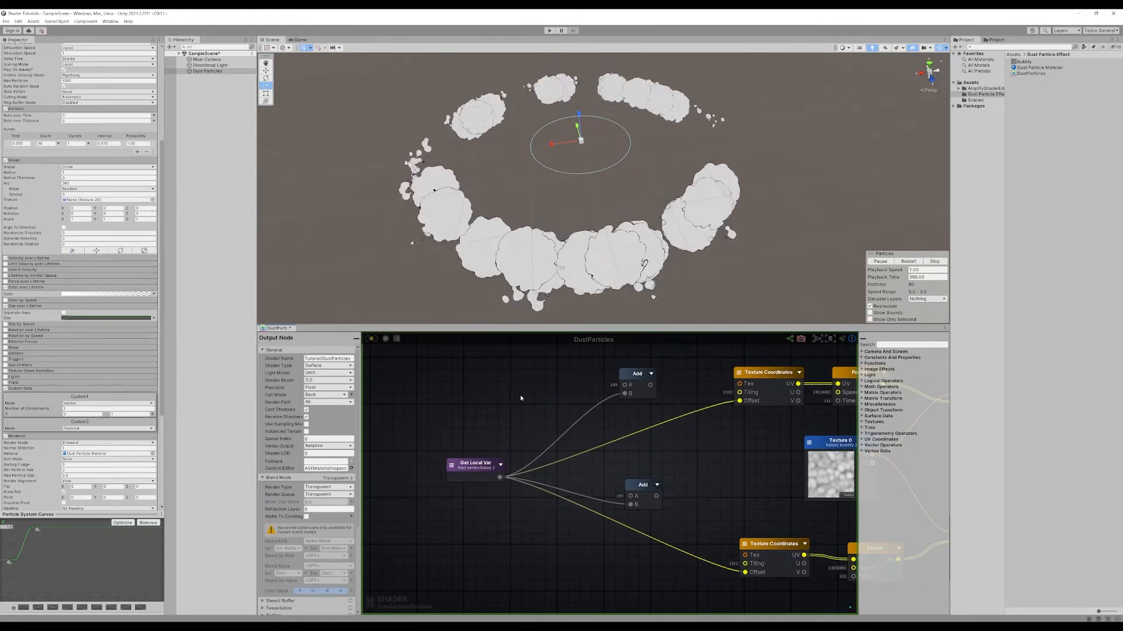
left_click(475, 465)
middle_click_drag(733, 395, 696, 400)
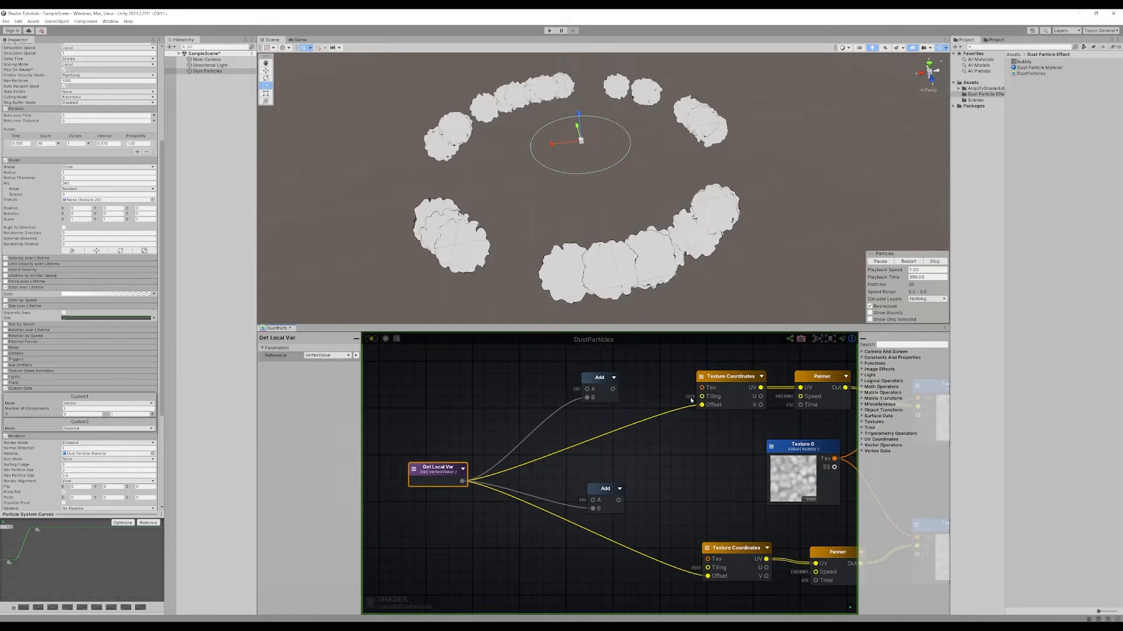
mouse_move(635, 414)
middle_mouse_down()
mouse_move(666, 407)
mouse_move(643, 398)
mouse_move(651, 414)
middle_mouse_up()
left_click(548, 393)
right_click(550, 389)
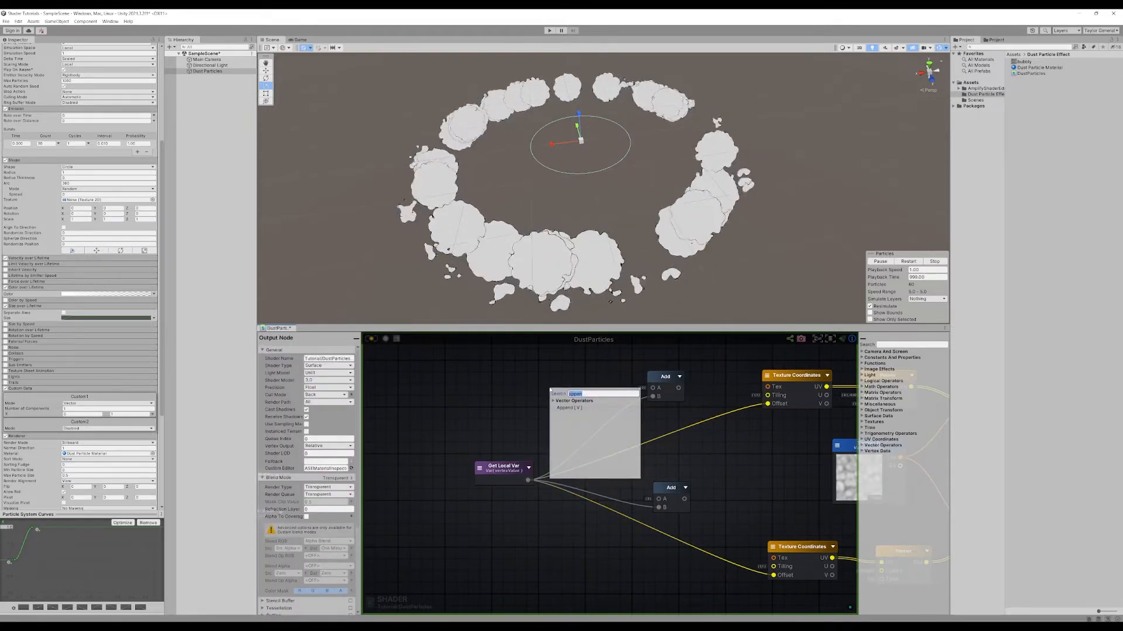
left_click(525, 394)
right_click(524, 391)
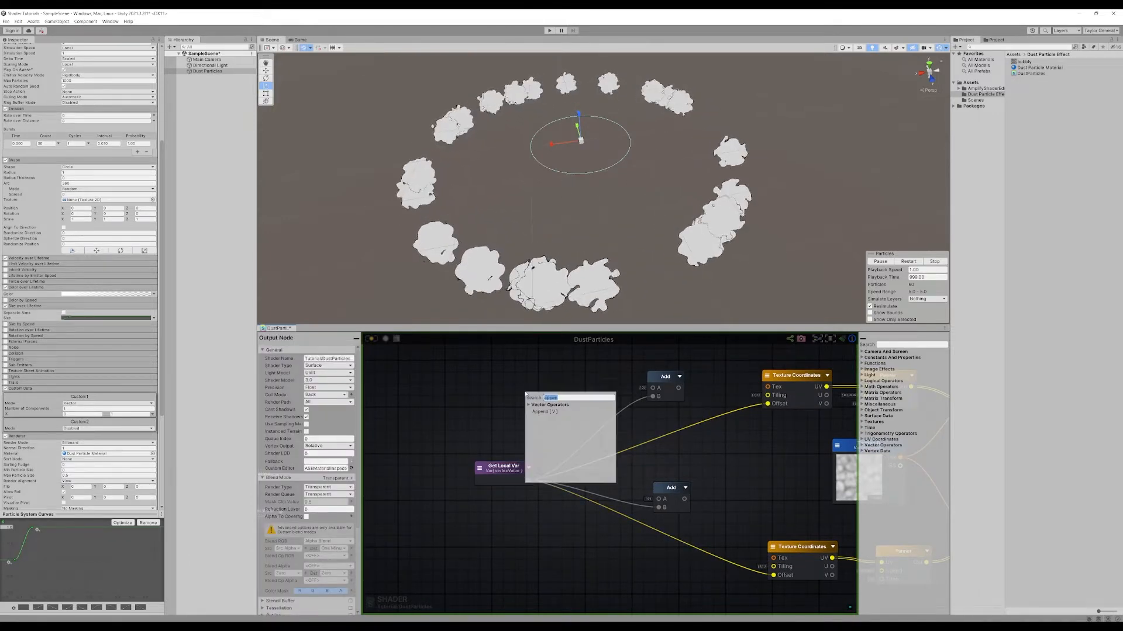
left_click(525, 378)
key("f")
middle_click_drag(516, 392, 858, 613)
- Add a Float node with value 1 above the vertexValue node and connect it to the A input of both Add nodes
middle_click_drag(602, 500, 599, 473)
right_click(591, 452)
type("f")
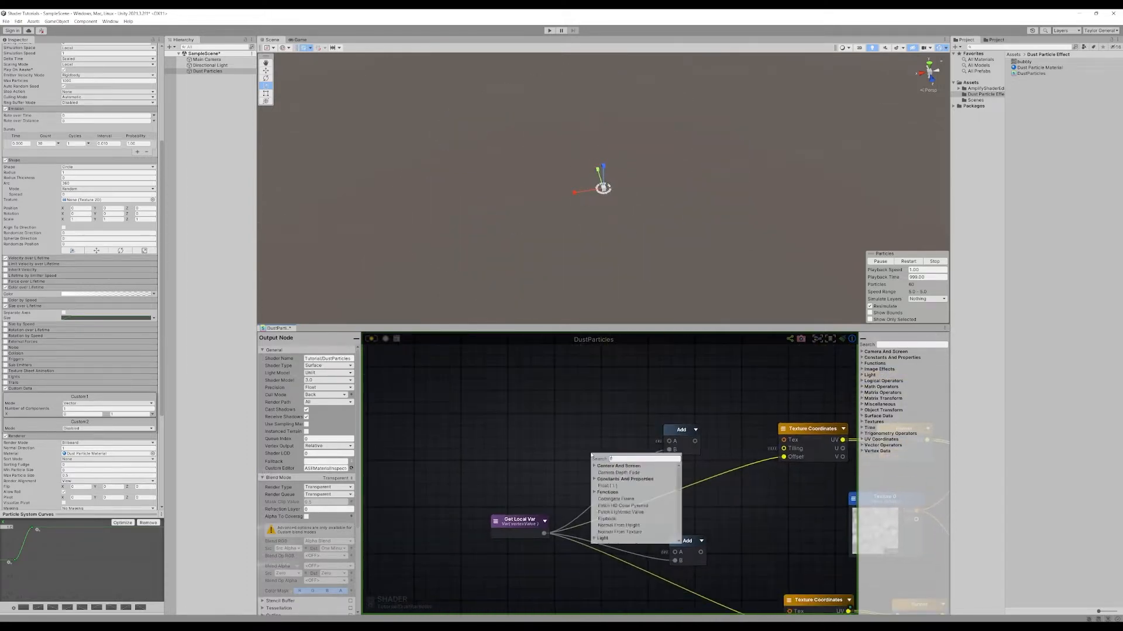
key("Return")
left_click_drag(612, 466, 648, 453)
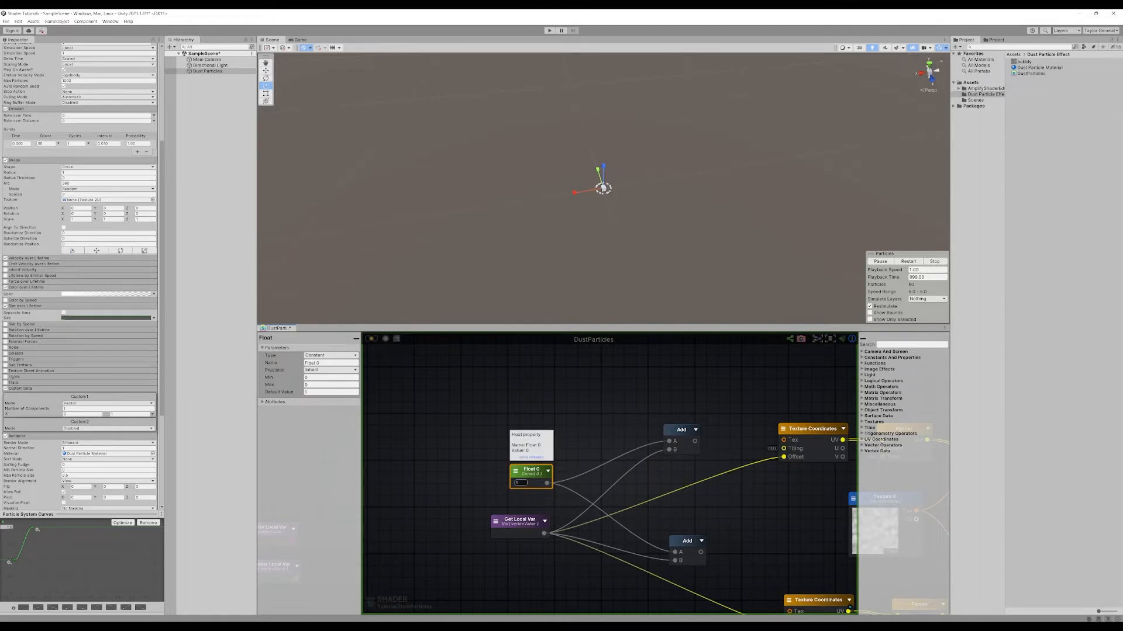
left_click(598, 447)
middle_click_drag(595, 447, 571, 421)
left_click_drag(514, 443, 498, 421)
- Add a Remap node fed by vertexValue and connect its output to the B input of both Add nodes, replacing the direct links
left_click(519, 458)
right_click(519, 459)
type("remap")
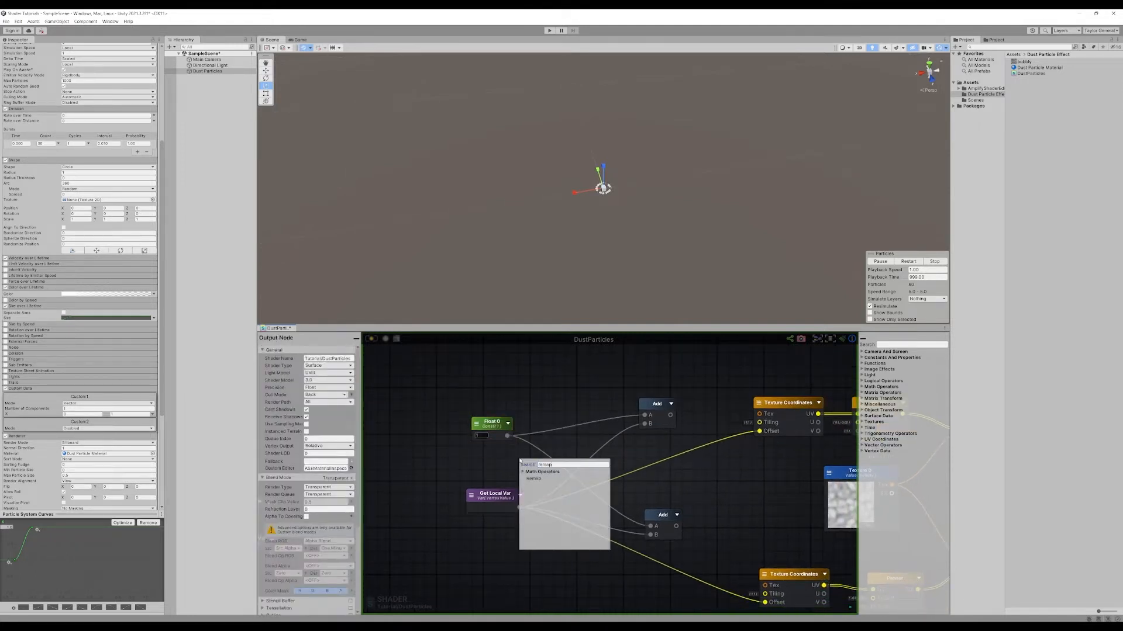
left_click(533, 479)
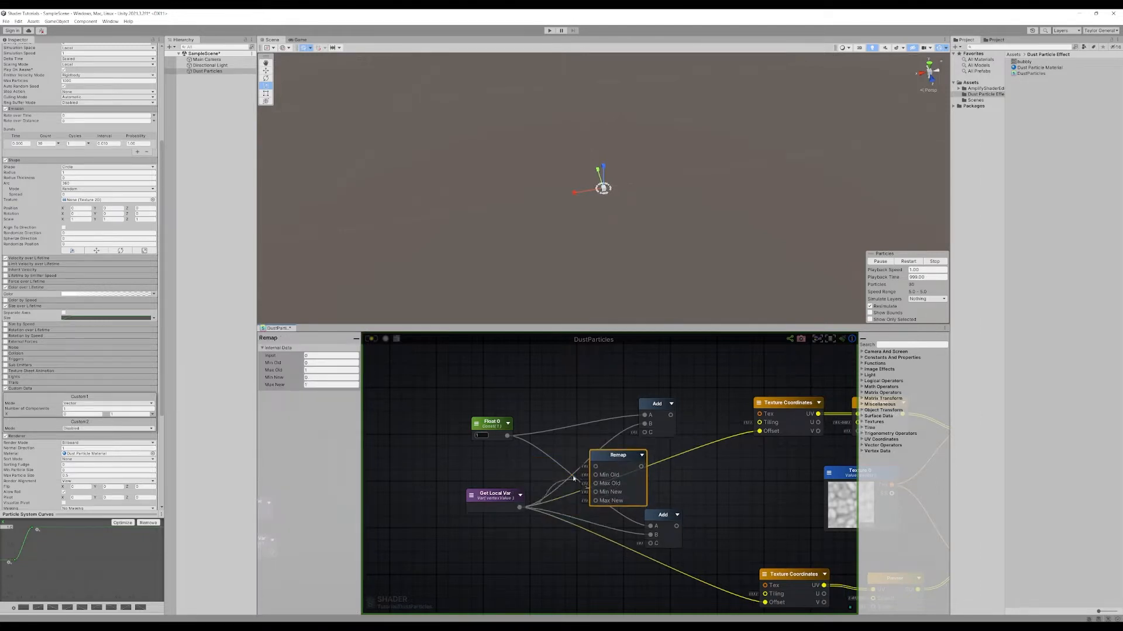
left_click_drag(495, 494, 437, 487)
left_click_drag(618, 459, 520, 535)
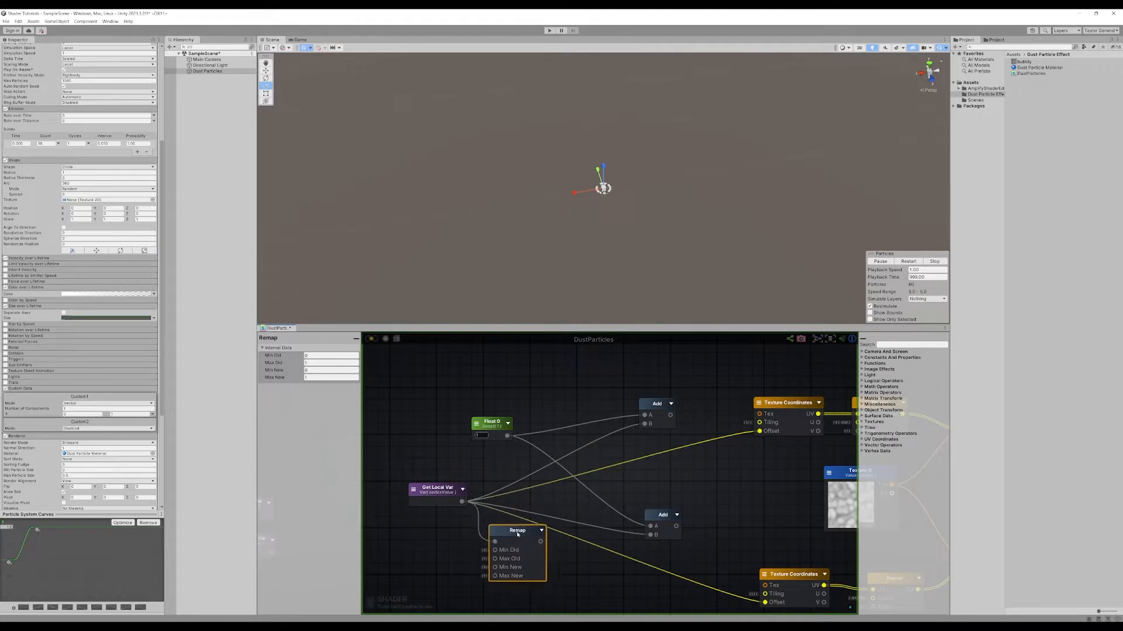
middle_click_drag(552, 549, 577, 536)
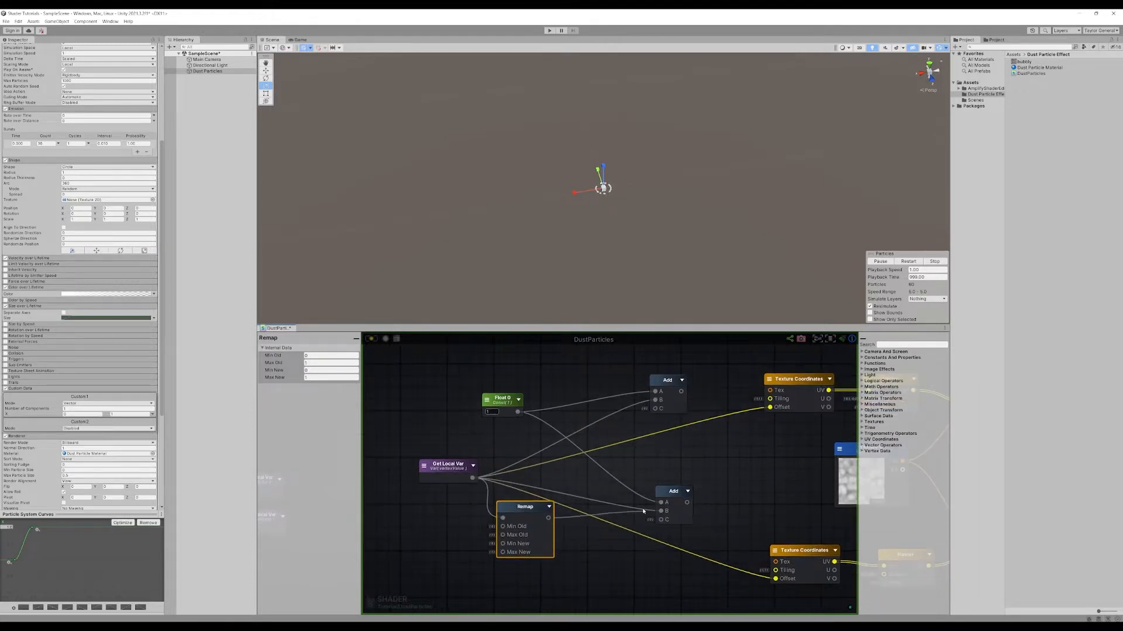
left_click_drag(661, 508, 662, 511)
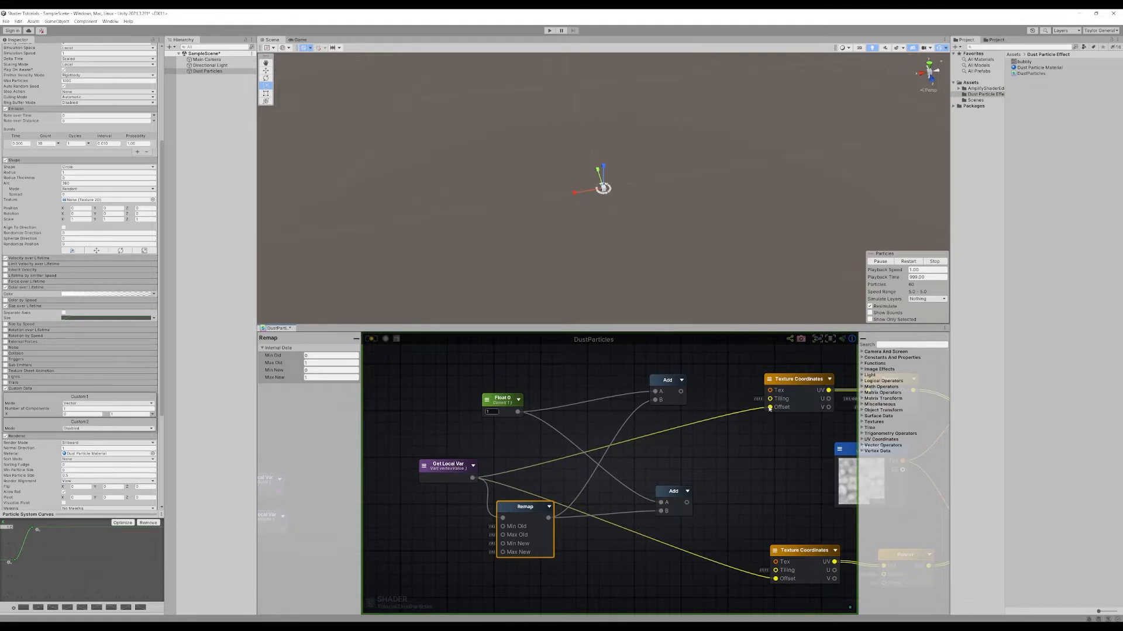
- Group the Float, Remap and both Add nodes above the vertexValue node, with the Float over the Remap
left_click_drag(431, 554, 514, 363)
left_click_drag(512, 399, 516, 339)
middle_click_drag(556, 431, 556, 523)
left_click(544, 497)
left_click(516, 442)
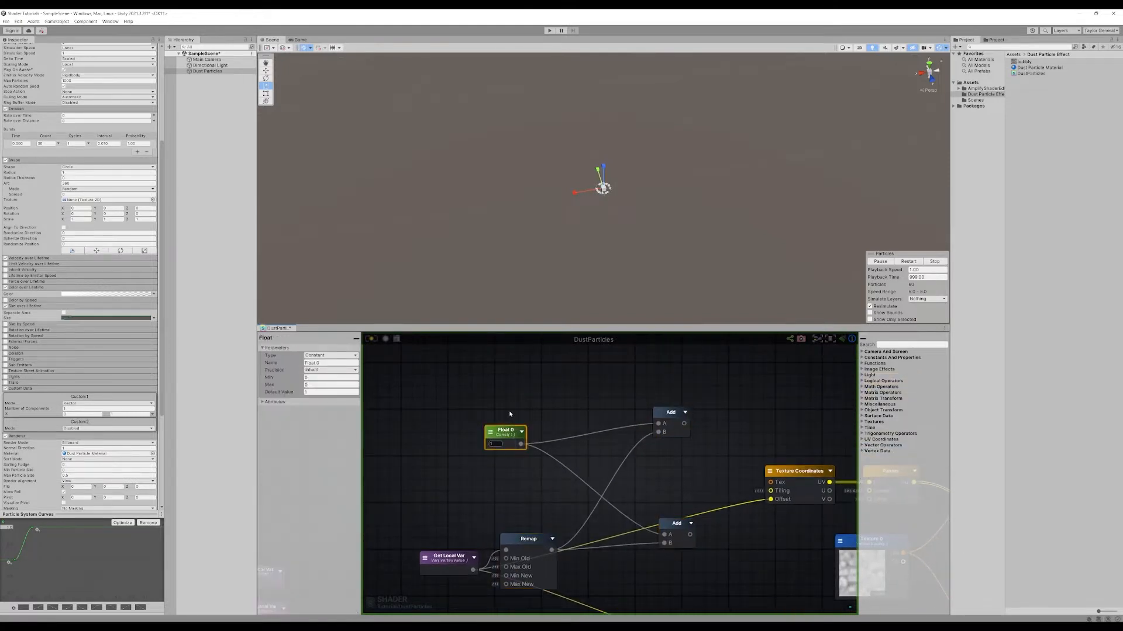
left_click_drag(513, 449, 510, 409)
left_click_drag(529, 547, 522, 463)
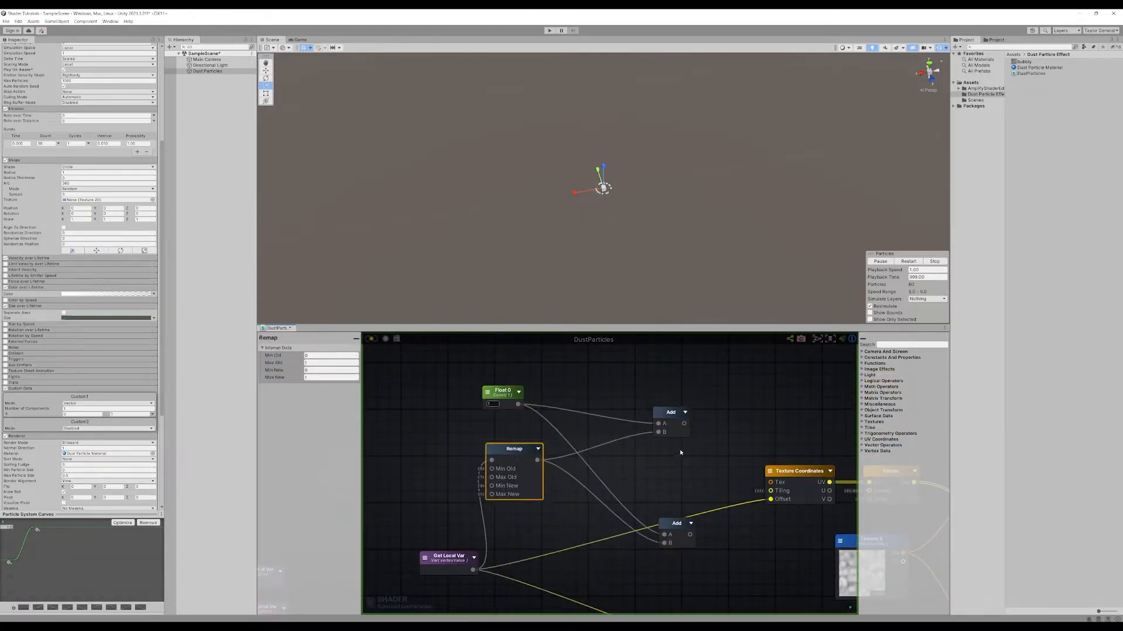
left_click_drag(682, 435, 675, 421)
left_click_drag(676, 528, 633, 459)
- Change the Min New value of the Remap node
middle_click_drag(688, 505, 627, 477)
scroll(667, 438, "down", 3)
scroll(659, 464, "up", 3)
left_click(563, 434)
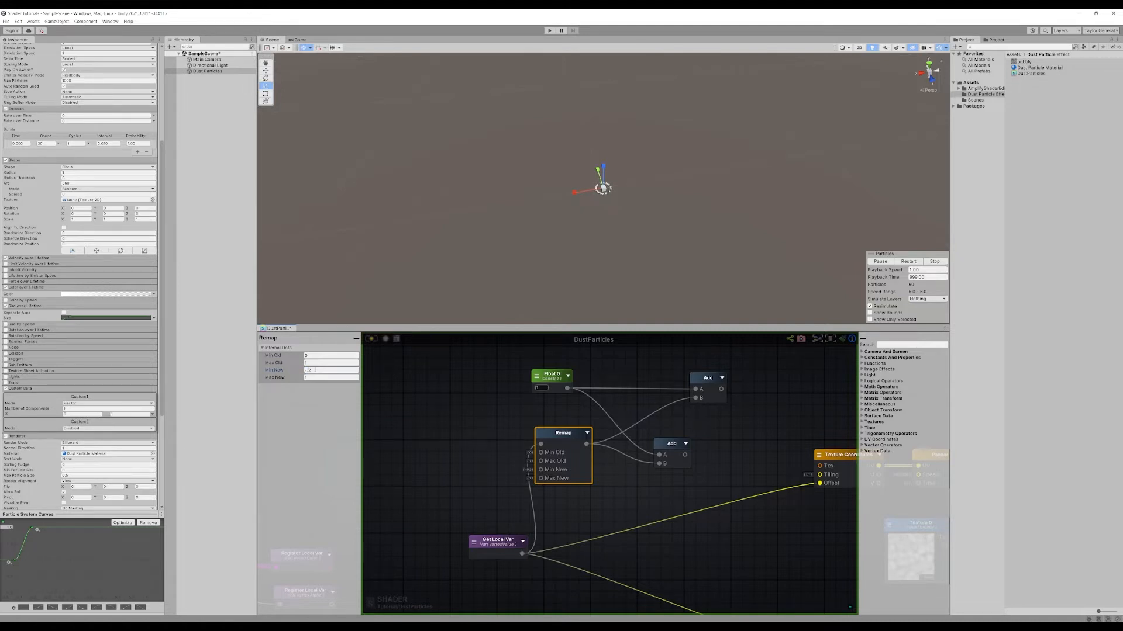
middle_click_drag(429, 433, 405, 419)
left_click(406, 419)
- Connect the lower Add node's output to the Texture Coordinates nodes
middle_click_drag(562, 440, 551, 450)
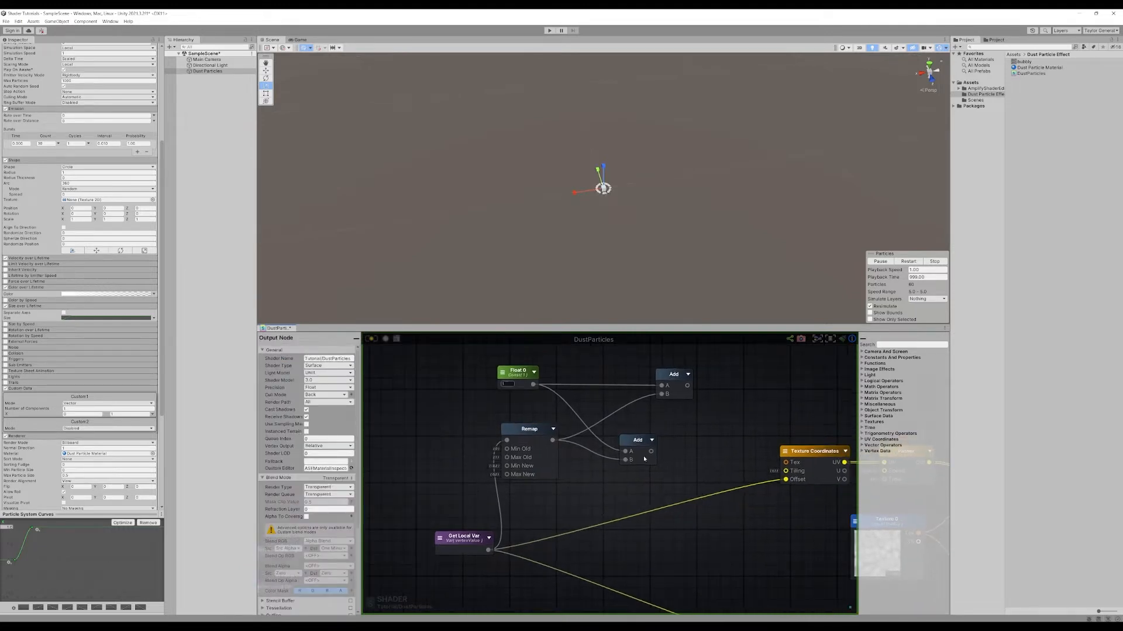
middle_click_drag(661, 458, 568, 400)
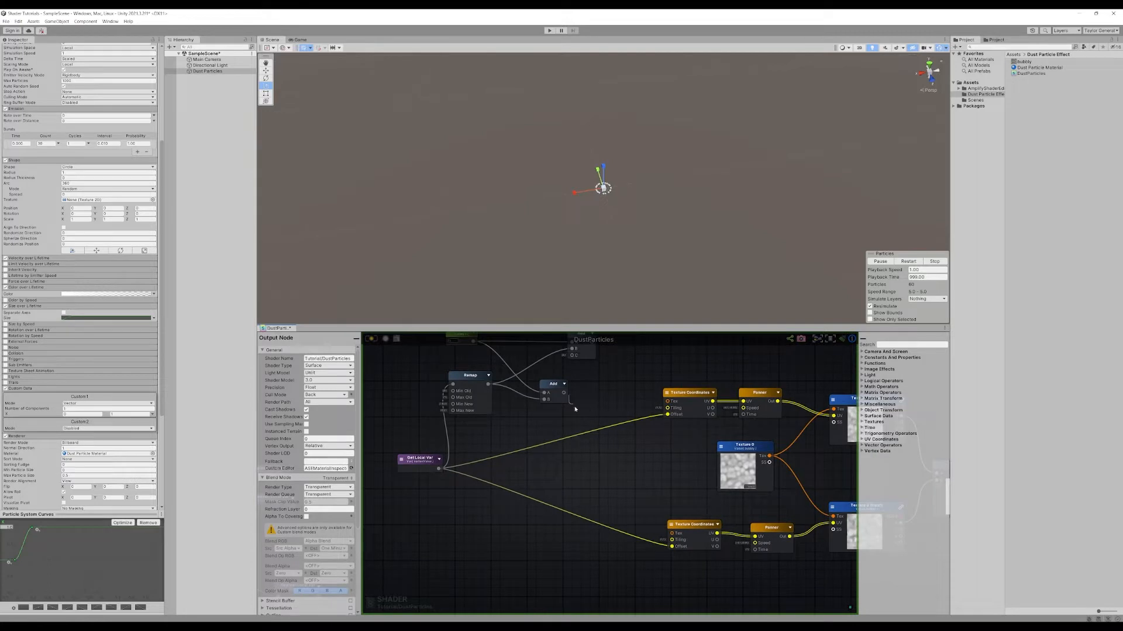
- Connect the two Add outputs to the Tiling inputs of the Texture Coordinates nodes, and space out the lower Add and Remap nodes
middle_click_drag(613, 435, 611, 464)
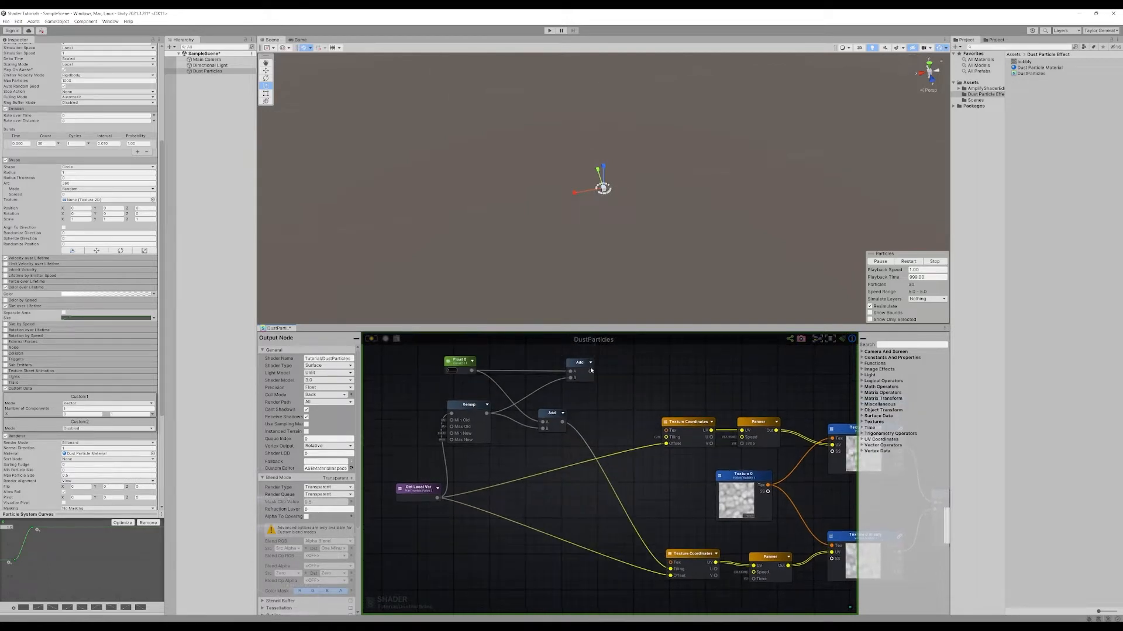
left_click_drag(560, 415, 567, 494)
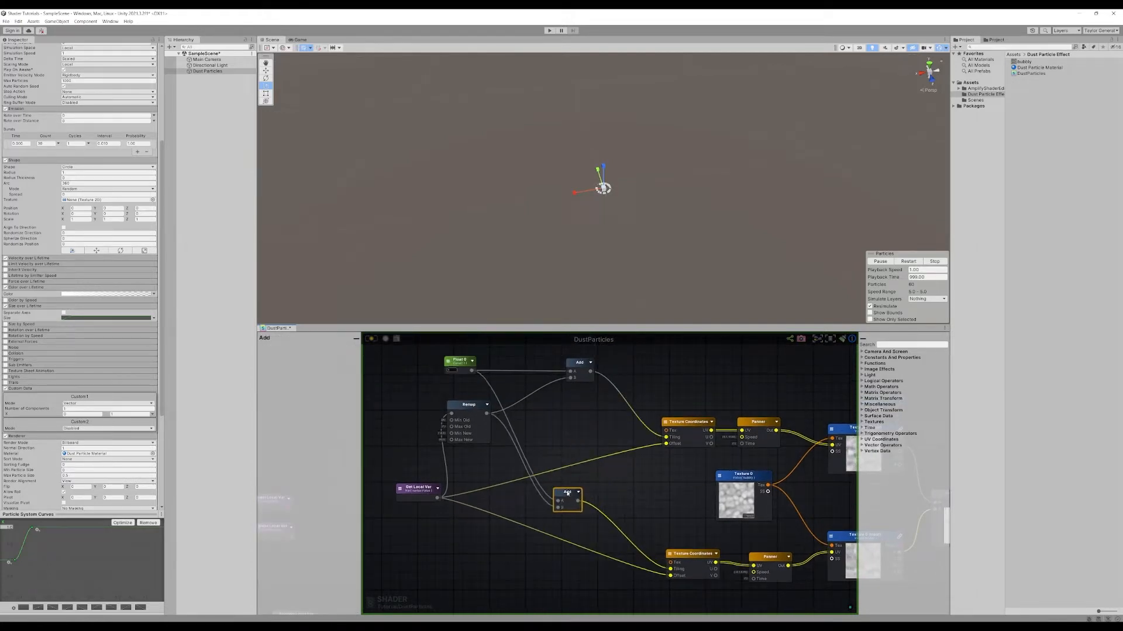
left_click_drag(468, 406, 457, 398)
middle_click_drag(396, 374, 402, 379)
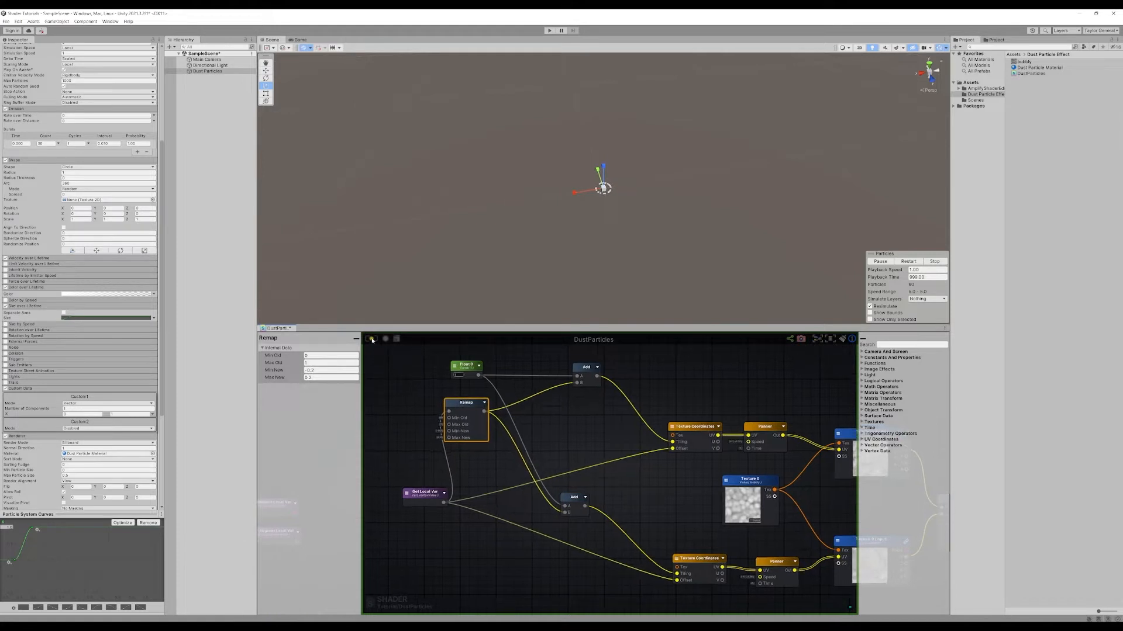
- Save the shader to update the dust particles, and move the Get Local Var node farther from the Remap node
left_click(372, 339)
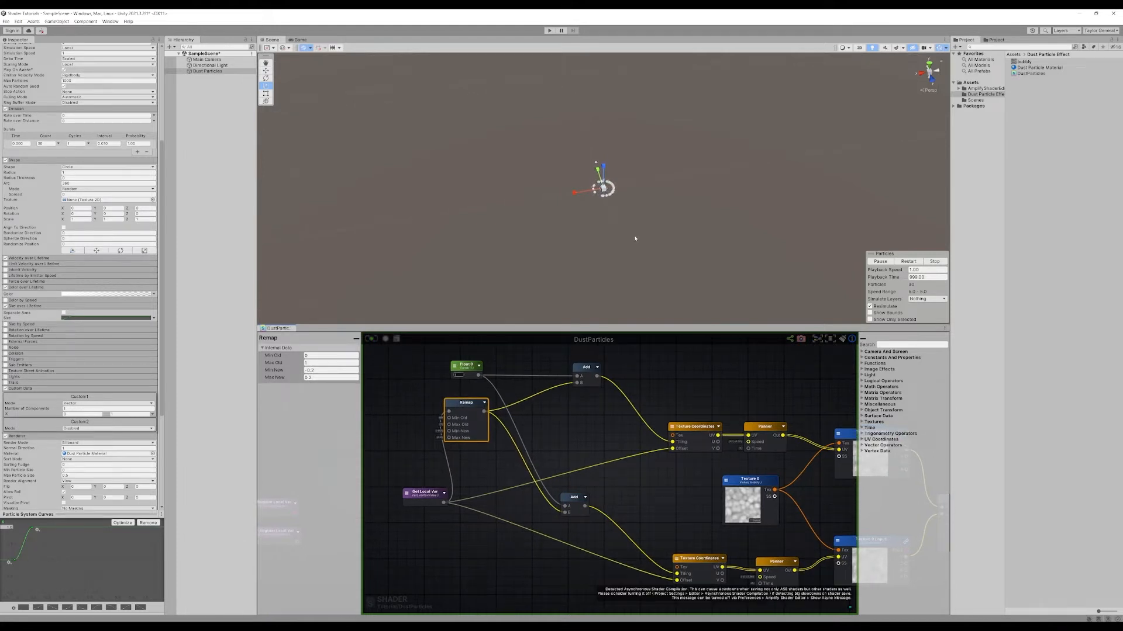
scroll(636, 238, "up", 10)
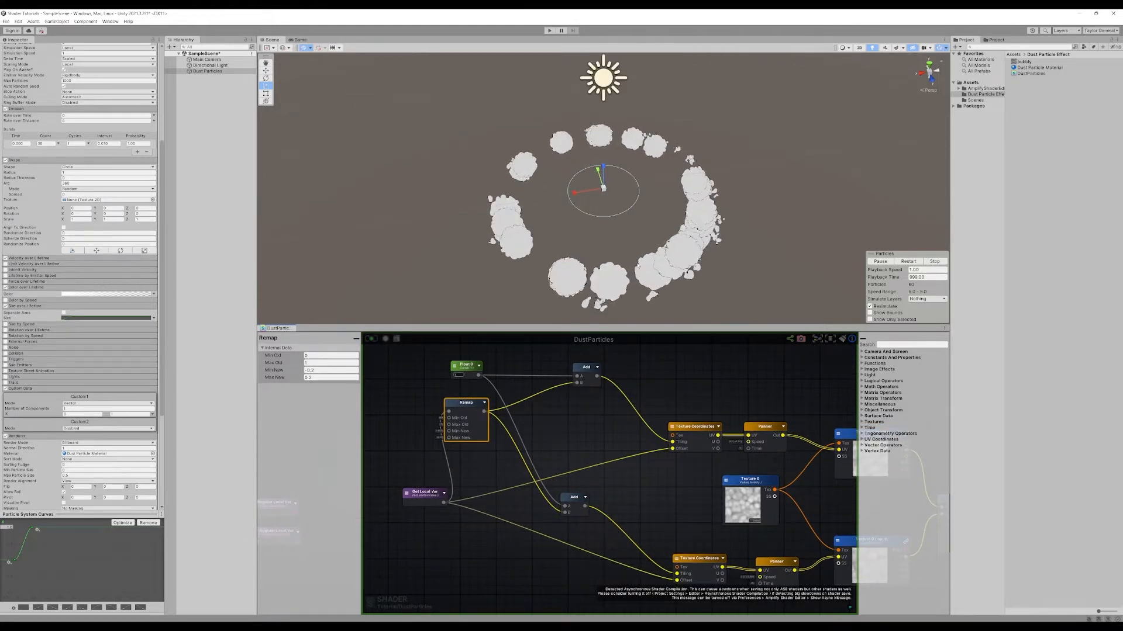
middle_click_drag(624, 213, 620, 232)
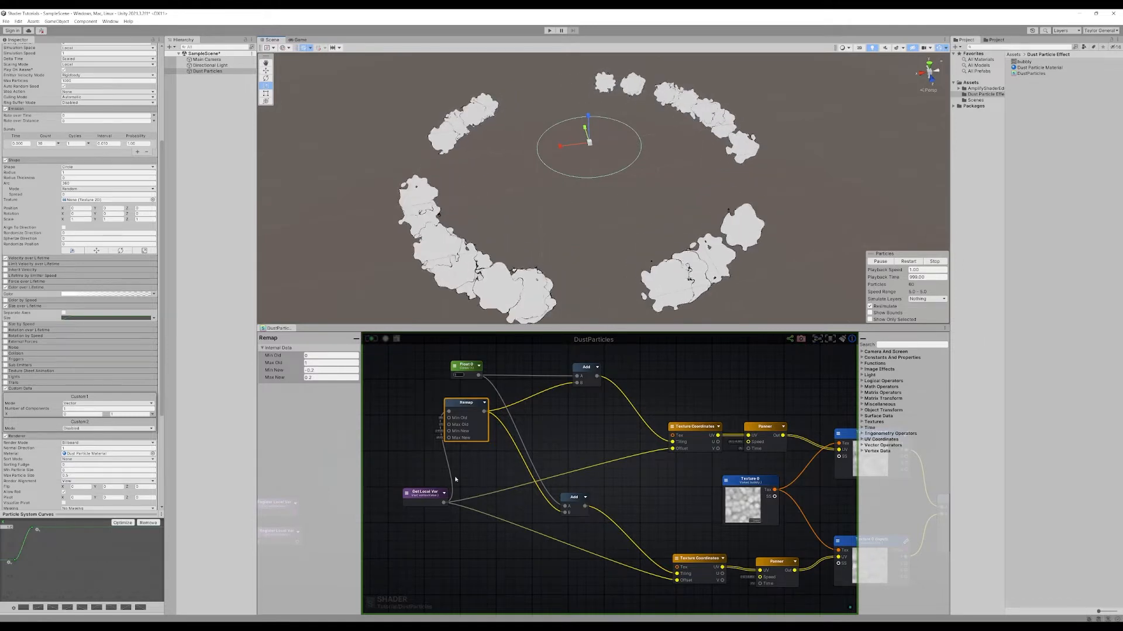
left_click_drag(428, 494, 396, 495)
left_click_drag(466, 403, 470, 409)
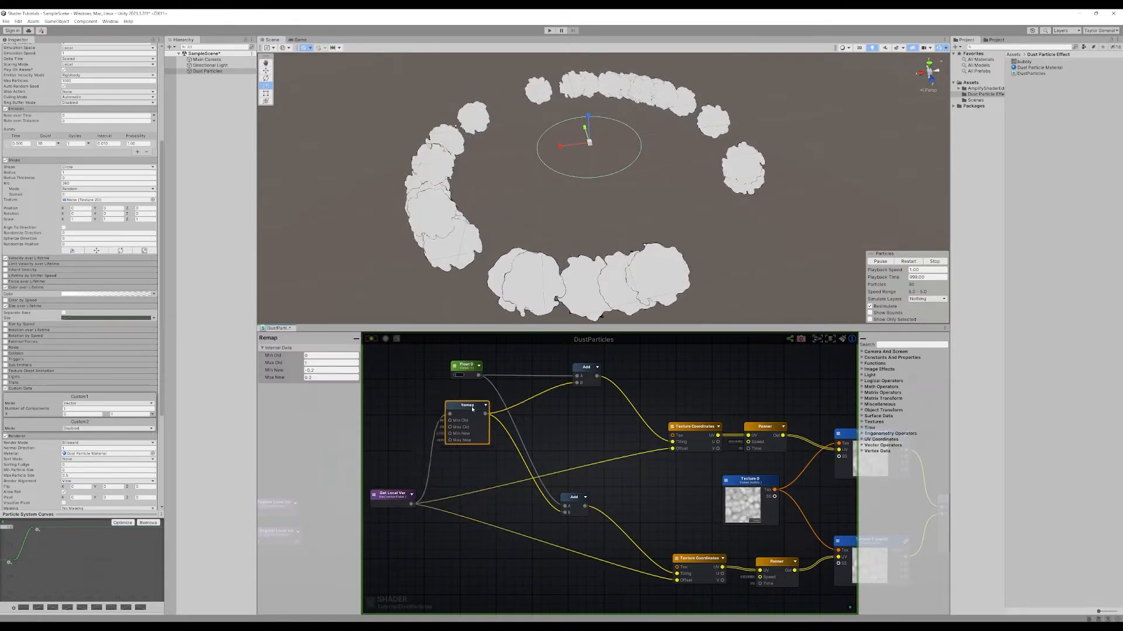
- Set the Remap node's Min New to -0.6 and Max New to 0.6, and save the shader
type("-0.6")
key("Tab")
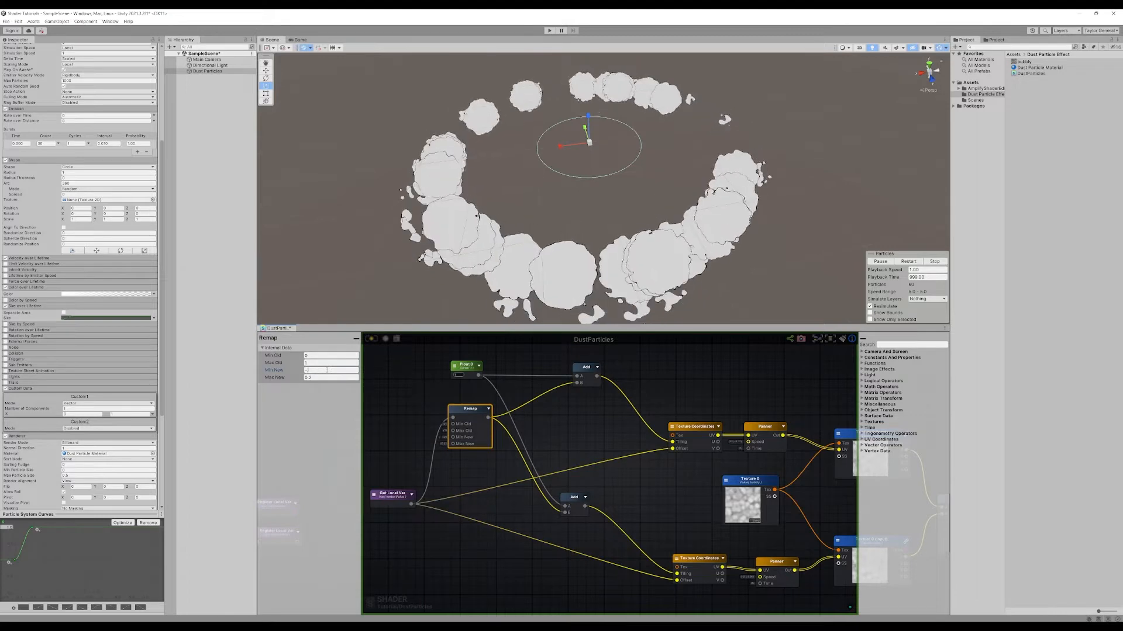
left_click(371, 340)
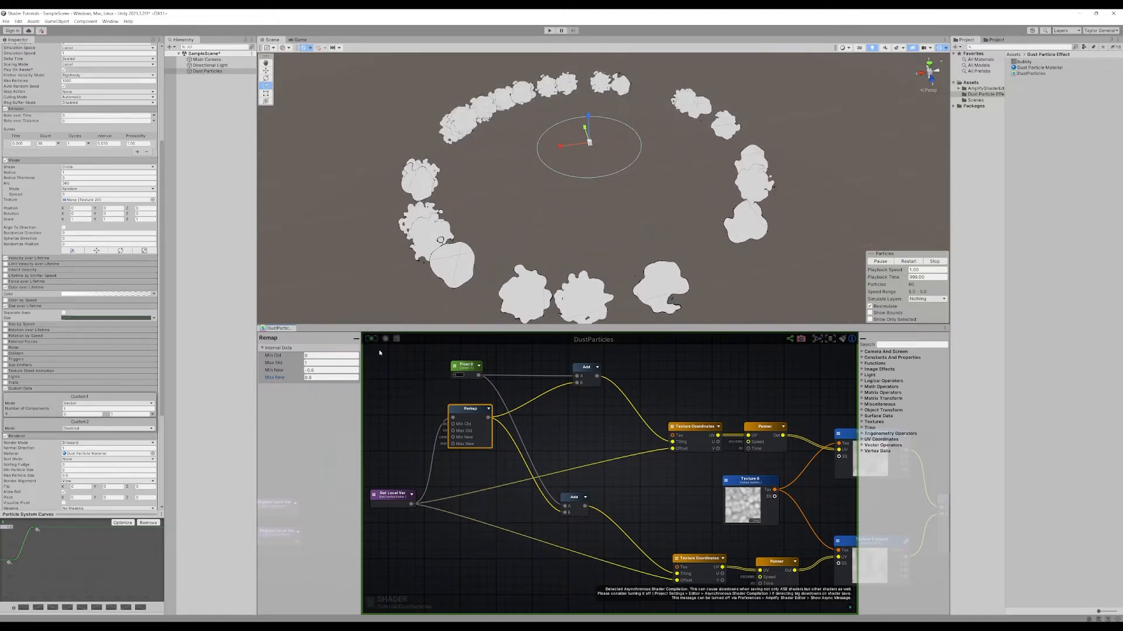
- Set the Remap node's Min New to -4 and Max New to 4, save the shader and inspect the particles
left_click(325, 368)
type("-4")
key("Tab")
type("4")
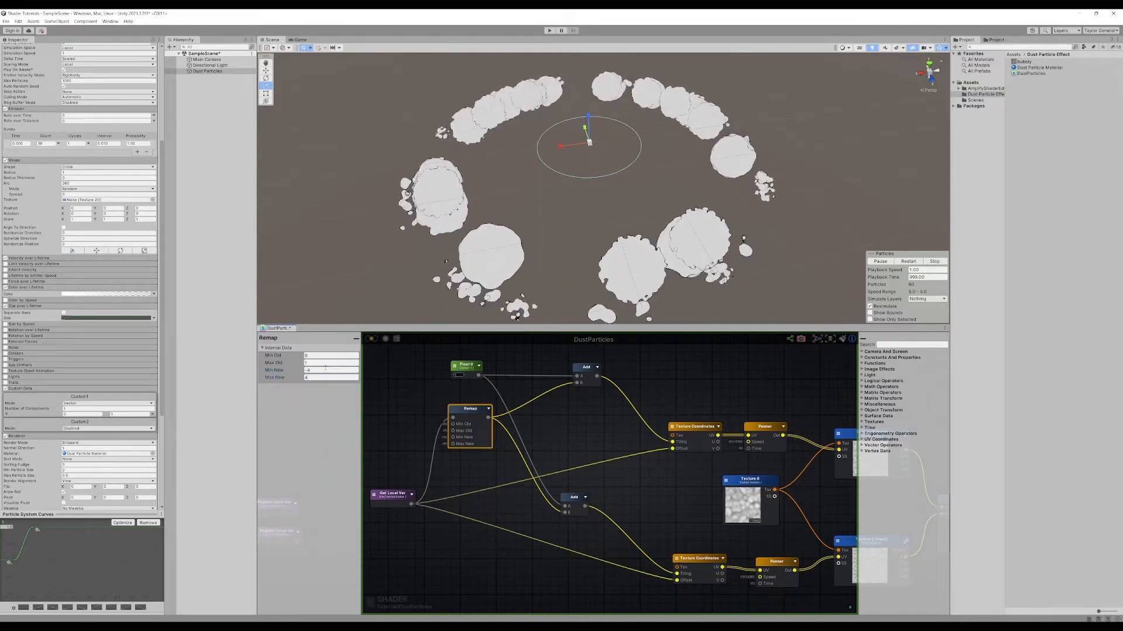
left_click(372, 338)
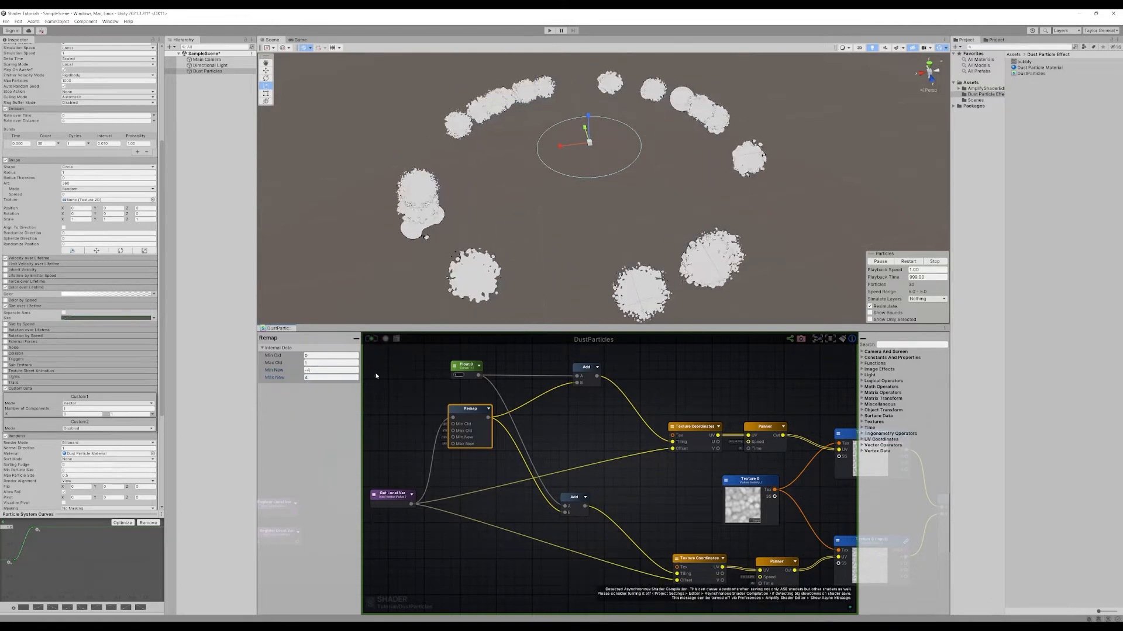
scroll(538, 237, "up", 2)
mouse_move(539, 238)
middle_mouse_down()
mouse_move(592, 195)
mouse_move(523, 234)
mouse_move(555, 253)
middle_mouse_up()
scroll(522, 234, "down", 2)
scroll(555, 252, "down", 2)
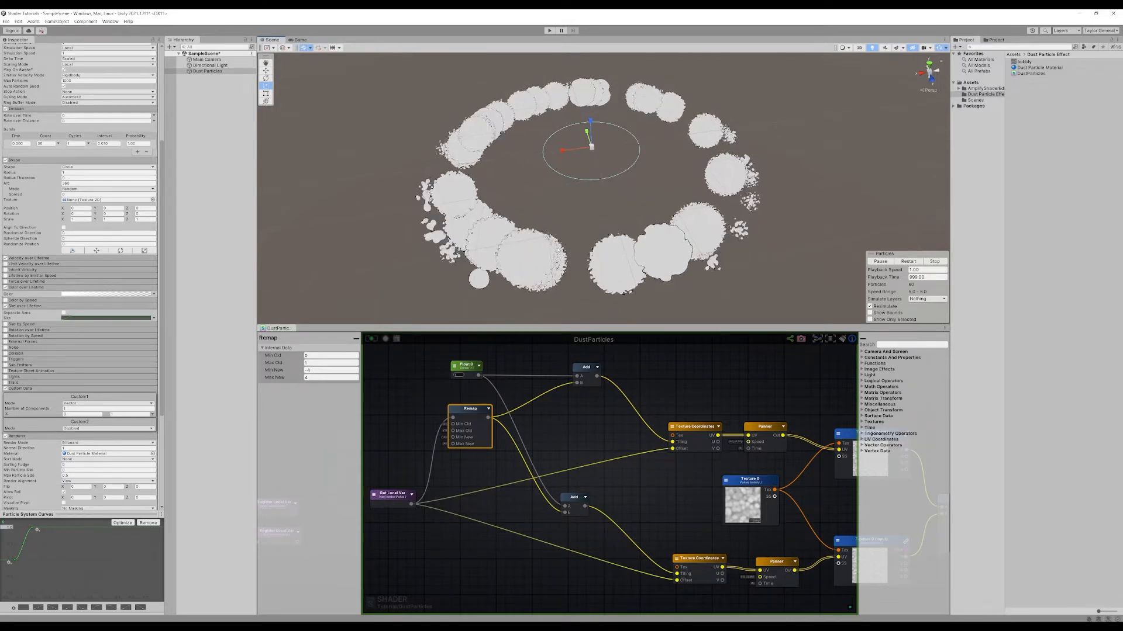
- Try Remap output ranges (Min New to Max New) of -1 to 1 and -0.5 to 0.5, saving the shader each time
left_click(315, 371)
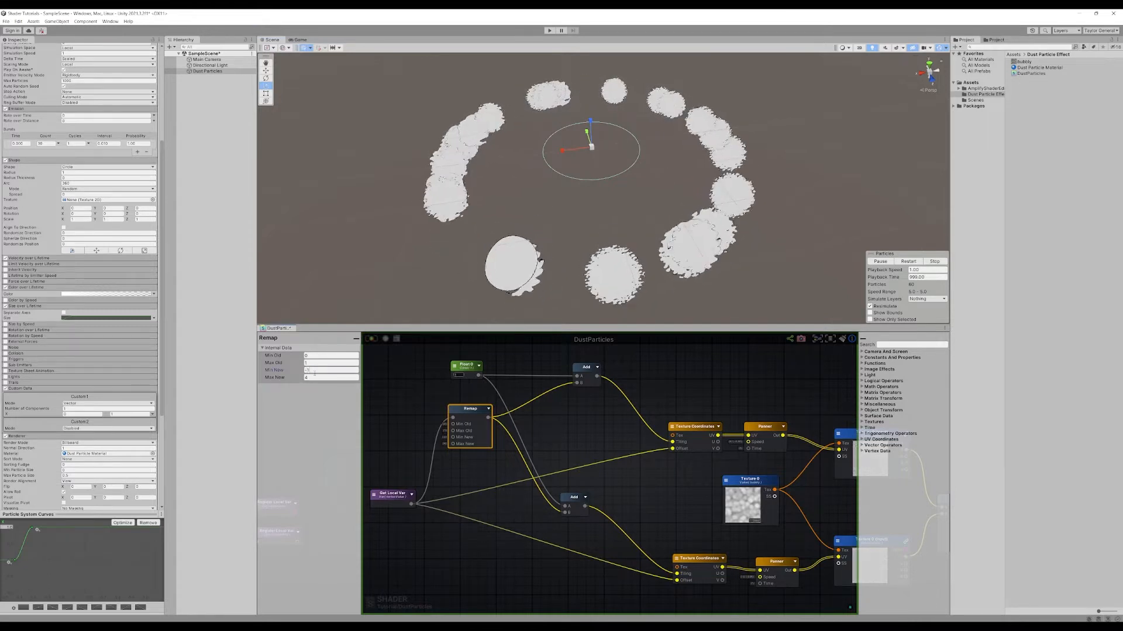
left_click(371, 339)
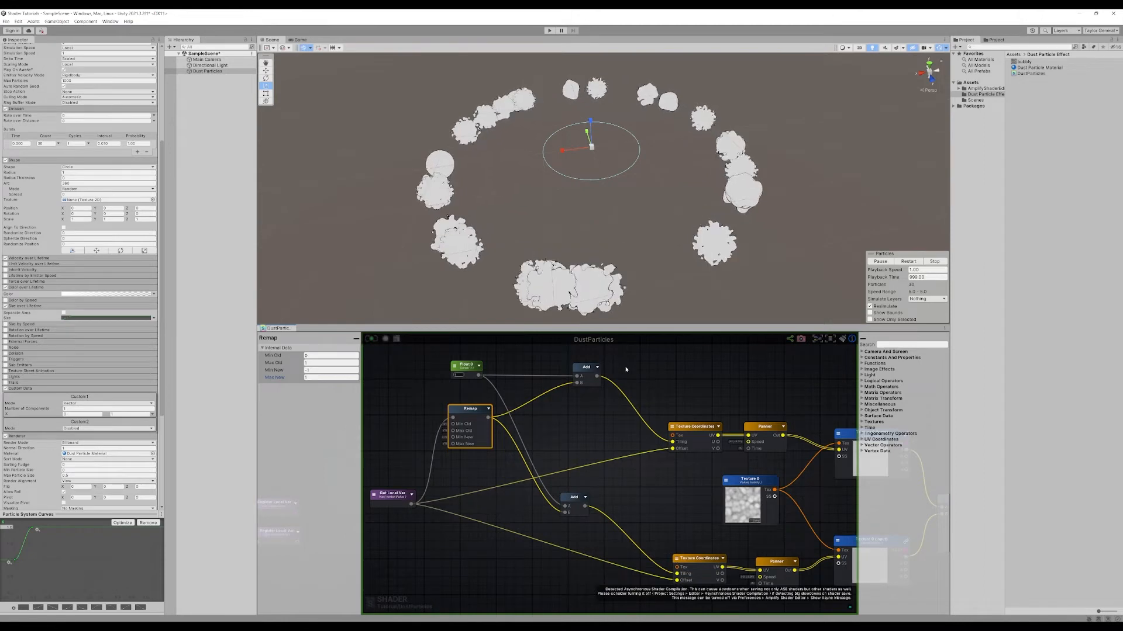
left_click(326, 370)
type("-0.5")
key("Tab")
type("0.5")
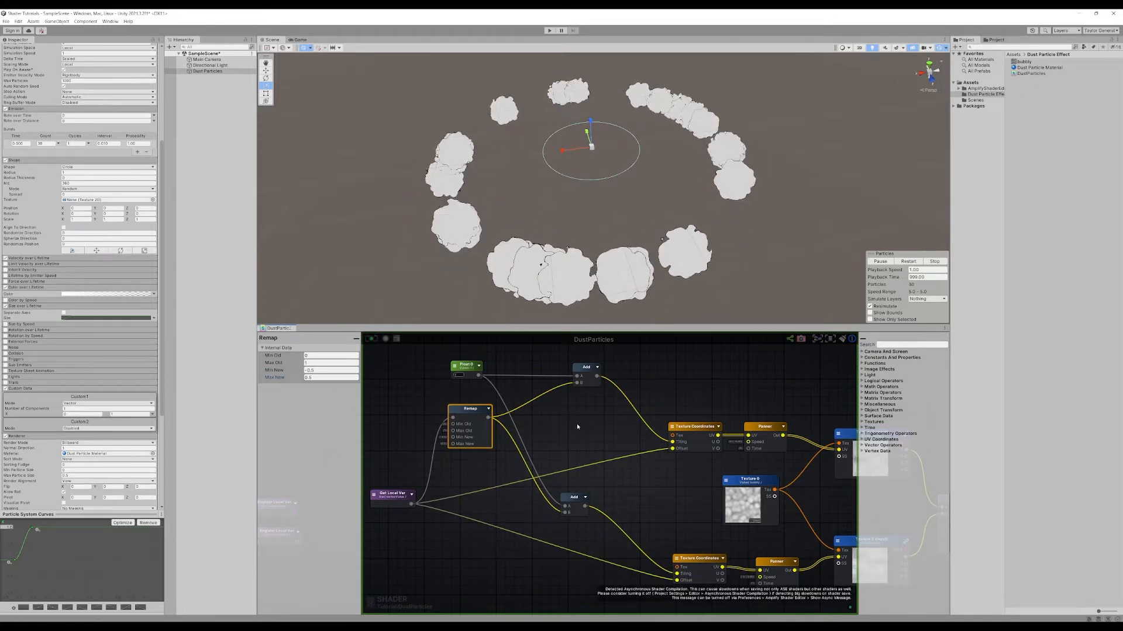
- Try a higher value on the Float 0 node that feeds both Add nodes, and save the shader
left_click(578, 424)
middle_click_drag(588, 428, 653, 432)
middle_click_drag(676, 472, 602, 476)
middle_click_drag(502, 404, 593, 395)
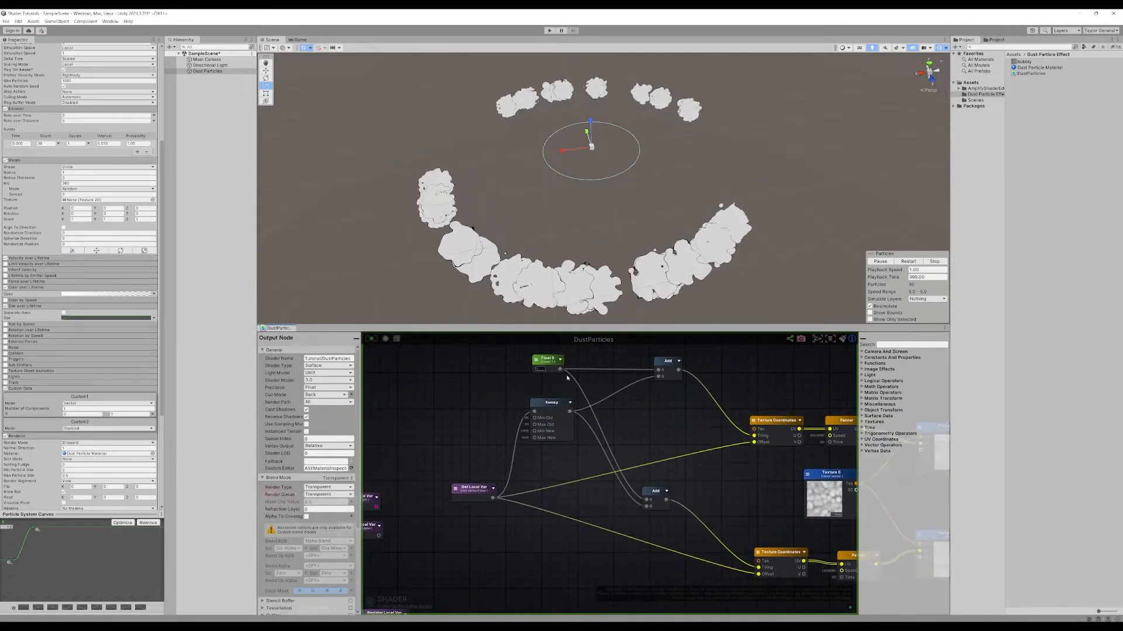
left_click(546, 360)
scroll(541, 392, "up", 3)
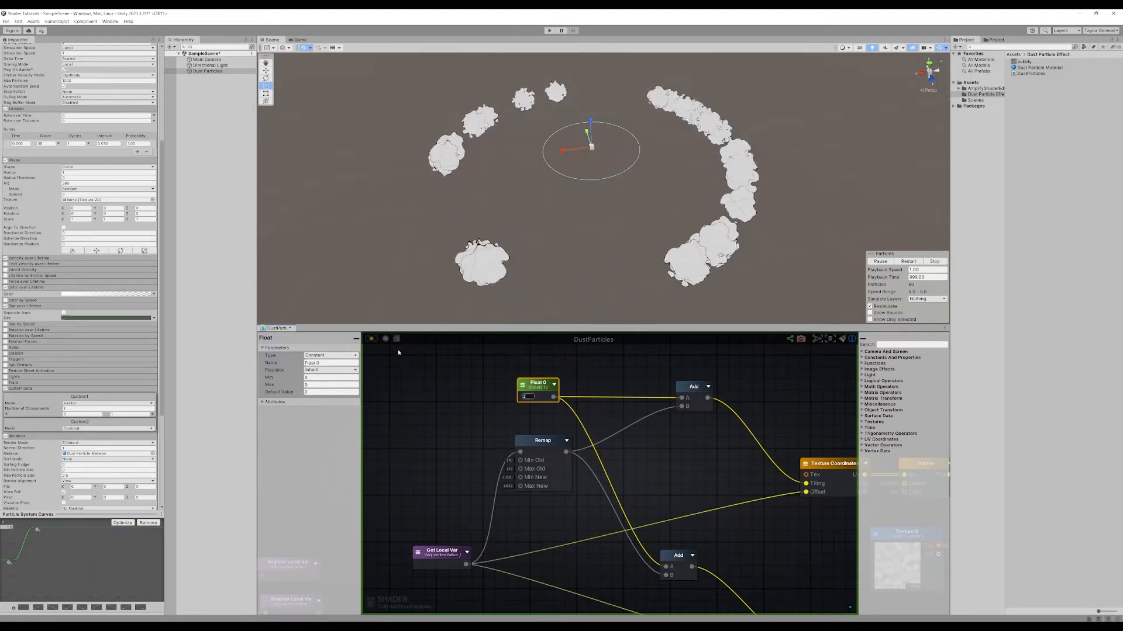
left_click(370, 339)
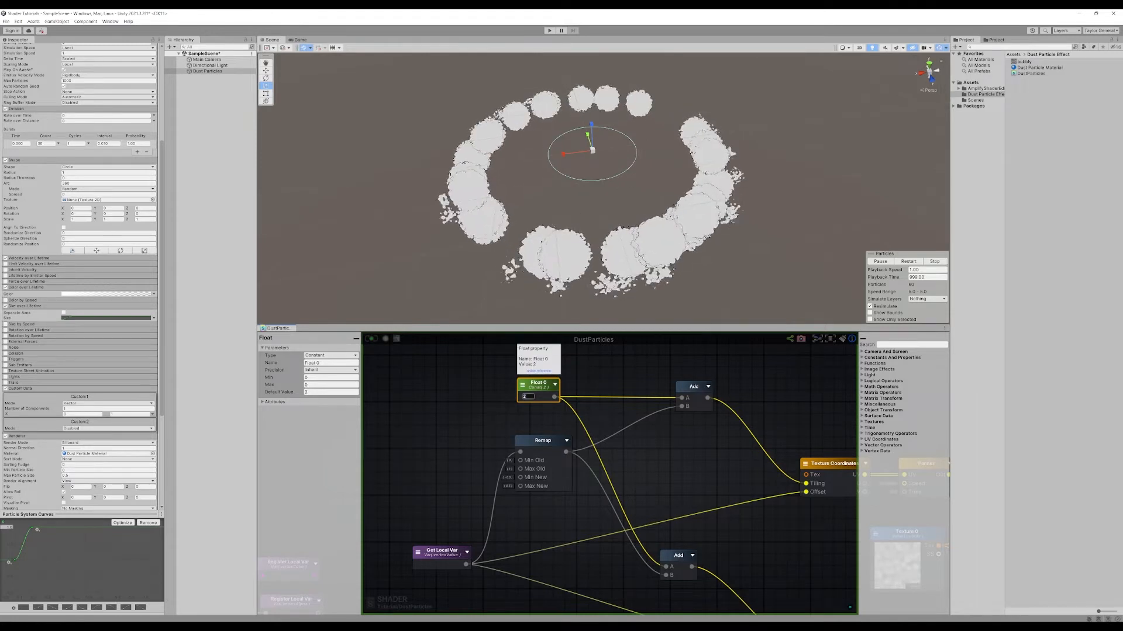
- Try 0.5 as the Float 0 value, save the shader, and set the value back to 1
type("0.5")
left_click(373, 339)
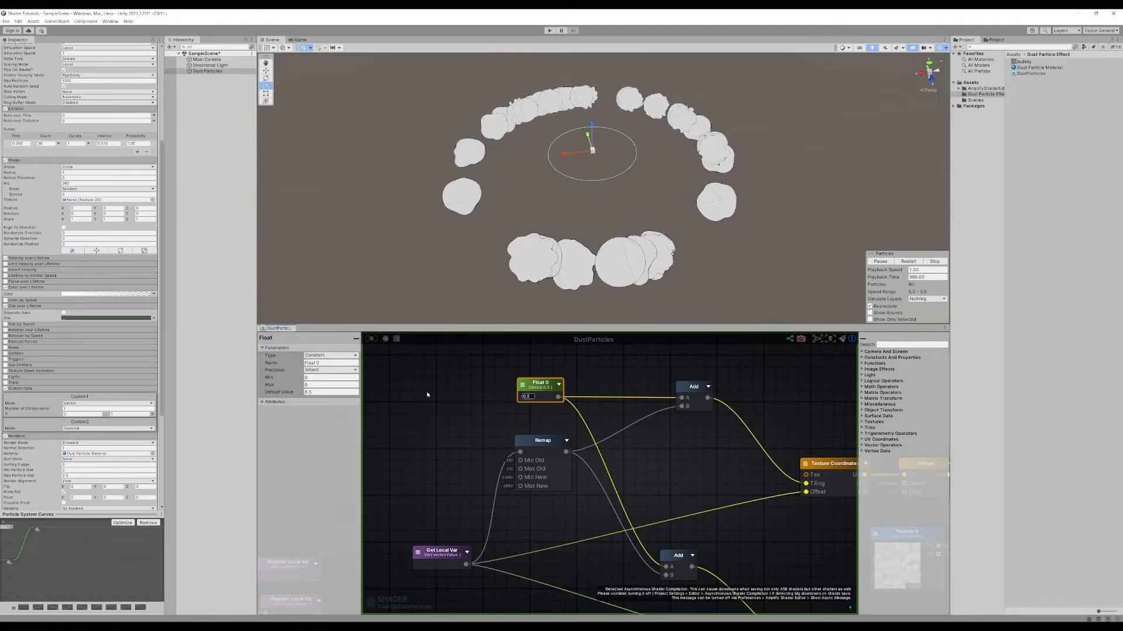
left_click(532, 397)
type("1")
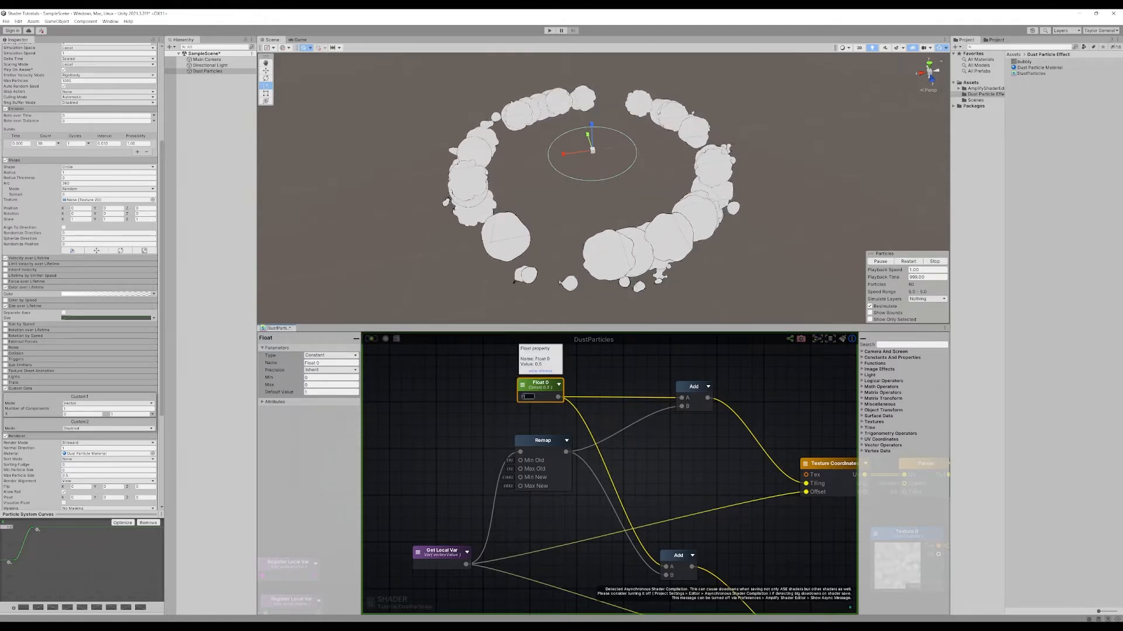
- Set the Remap node's Min New to -0.25 and Max New to 0.25, and save the shader
left_click(549, 441)
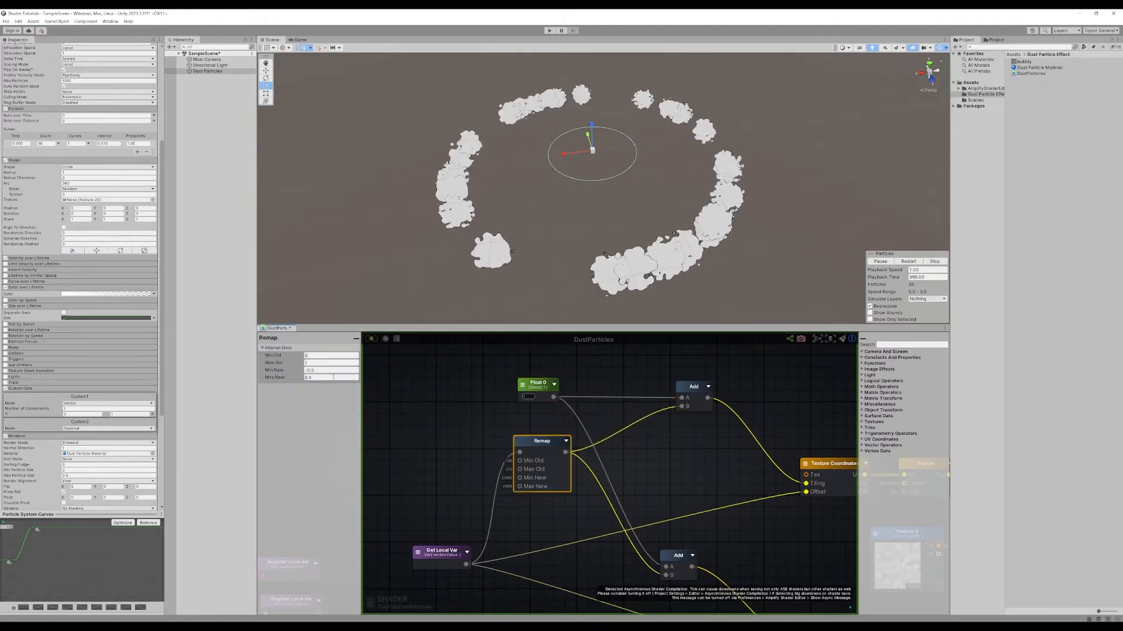
left_click(321, 371)
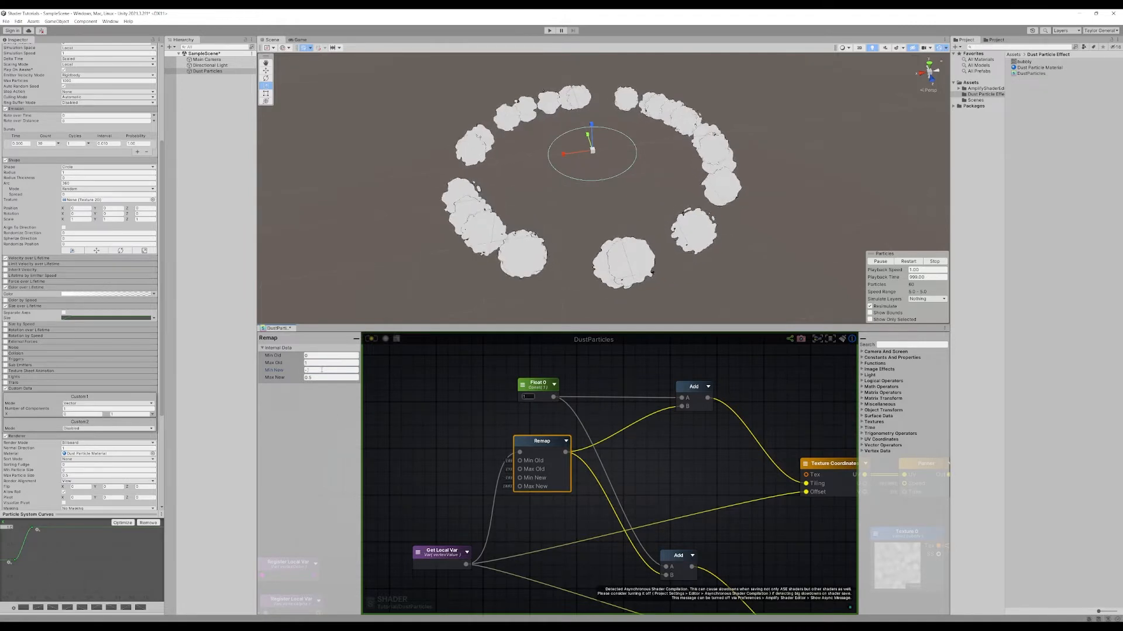
key("Return")
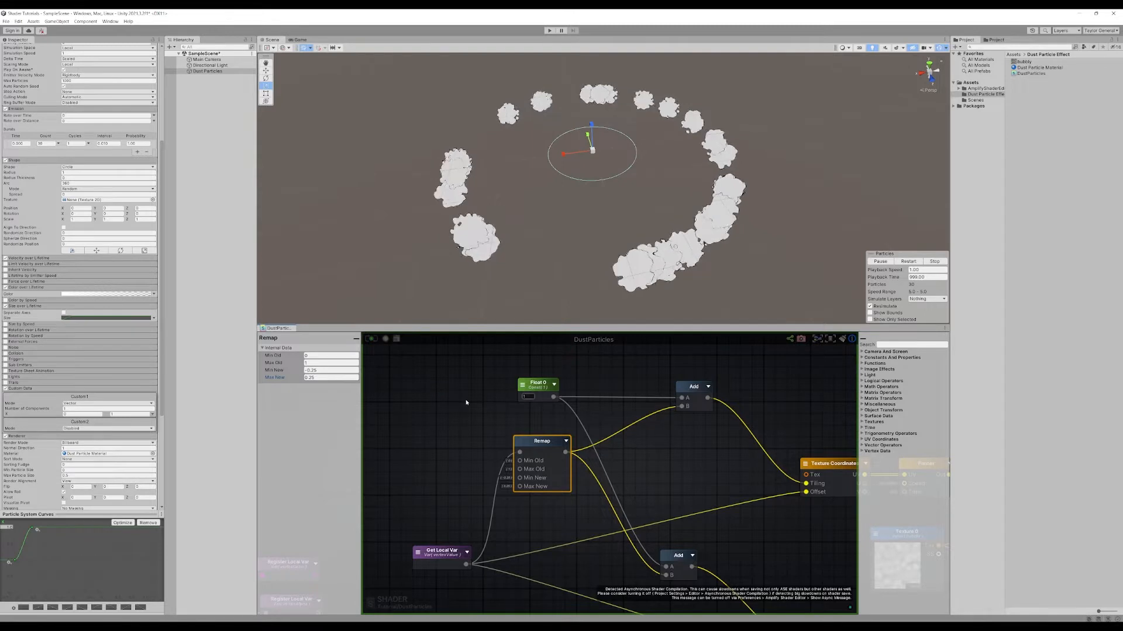
scroll(587, 263, "down", 3)
middle_click_drag(619, 234, 603, 261)
scroll(603, 261, "up", 1)
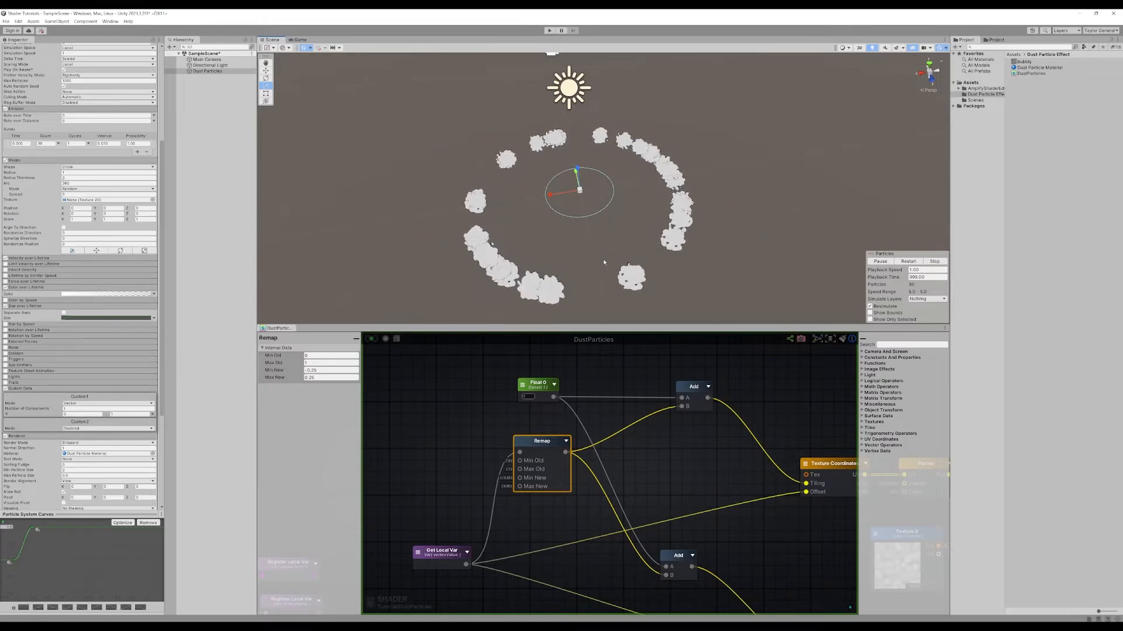
- Examine the overall node graph and the particle ring's noise shapes up close in the scene
left_click(478, 387)
scroll(483, 450, "down", 5)
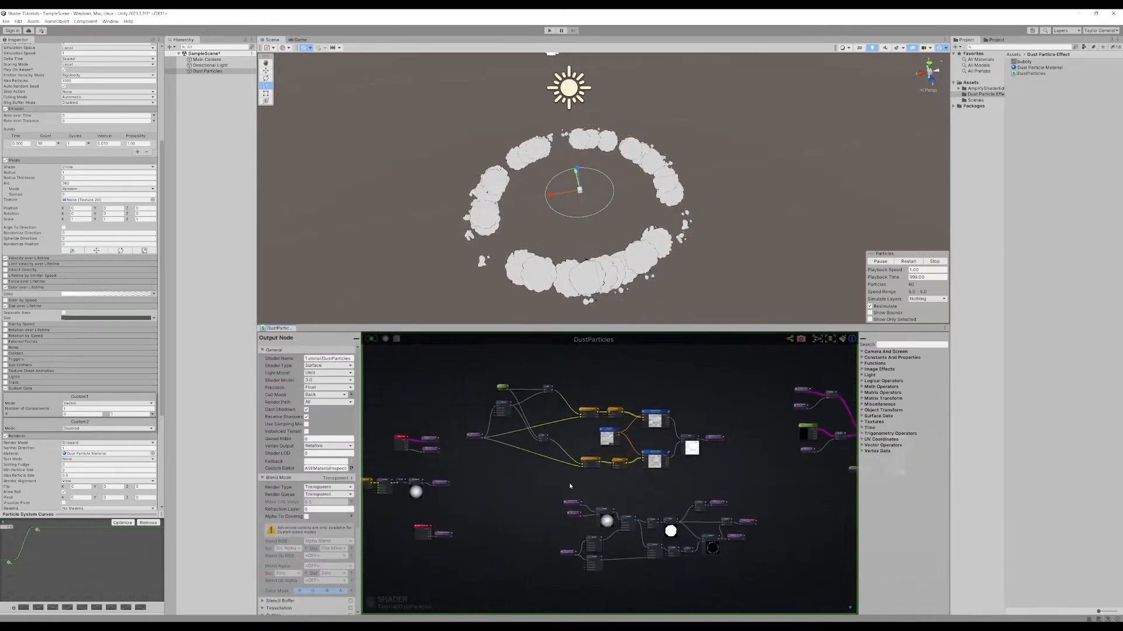
middle_click_drag(581, 392, 611, 442)
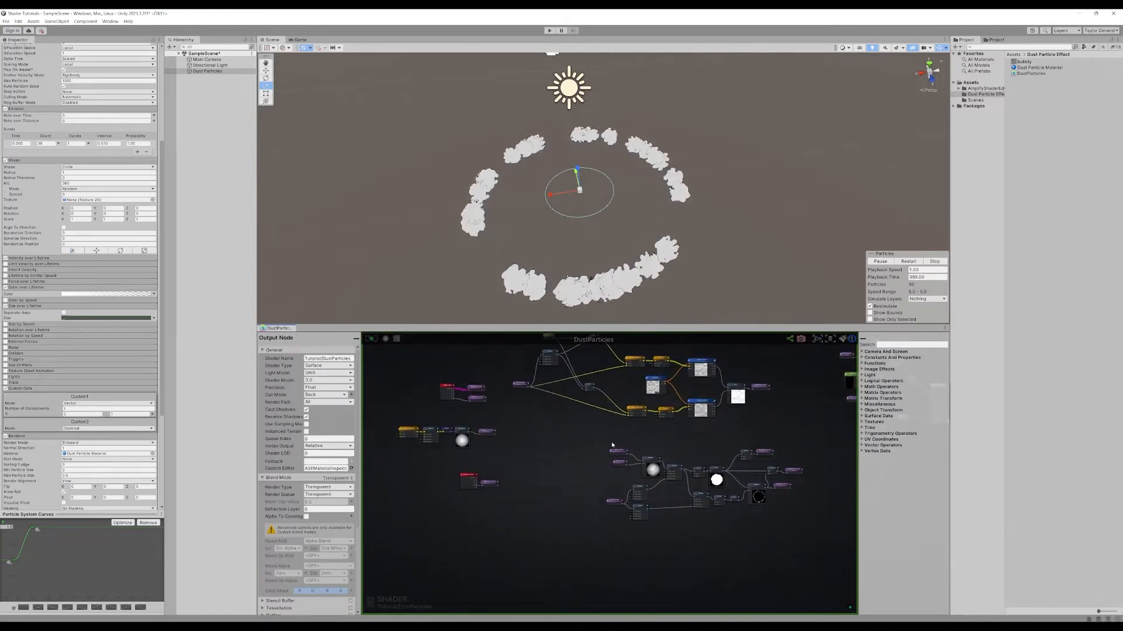
scroll(497, 457, "up", 5)
middle_click_drag(630, 467, 691, 485)
scroll(537, 446, "down", 5)
scroll(556, 269, "up", 5)
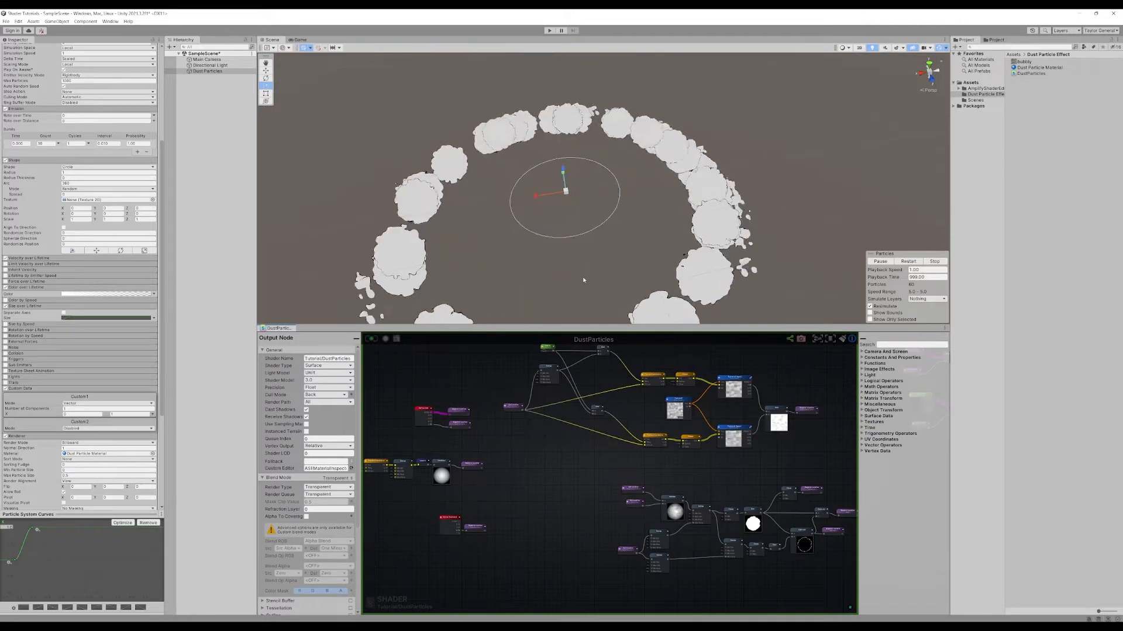
scroll(549, 189, "up", 2)
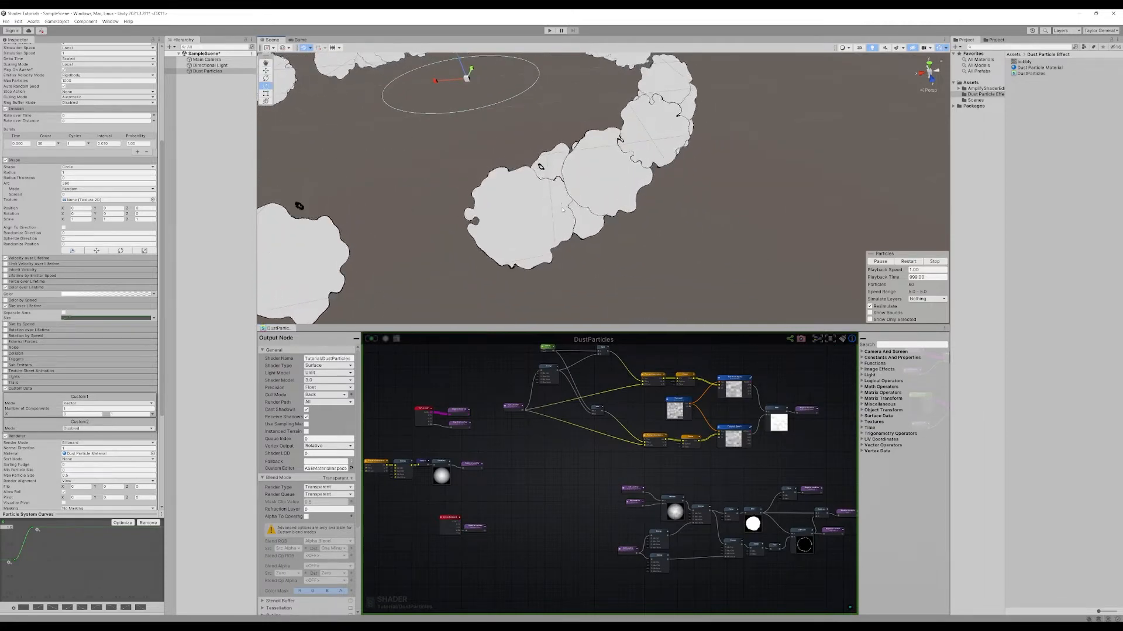
scroll(639, 181, "down", 3)
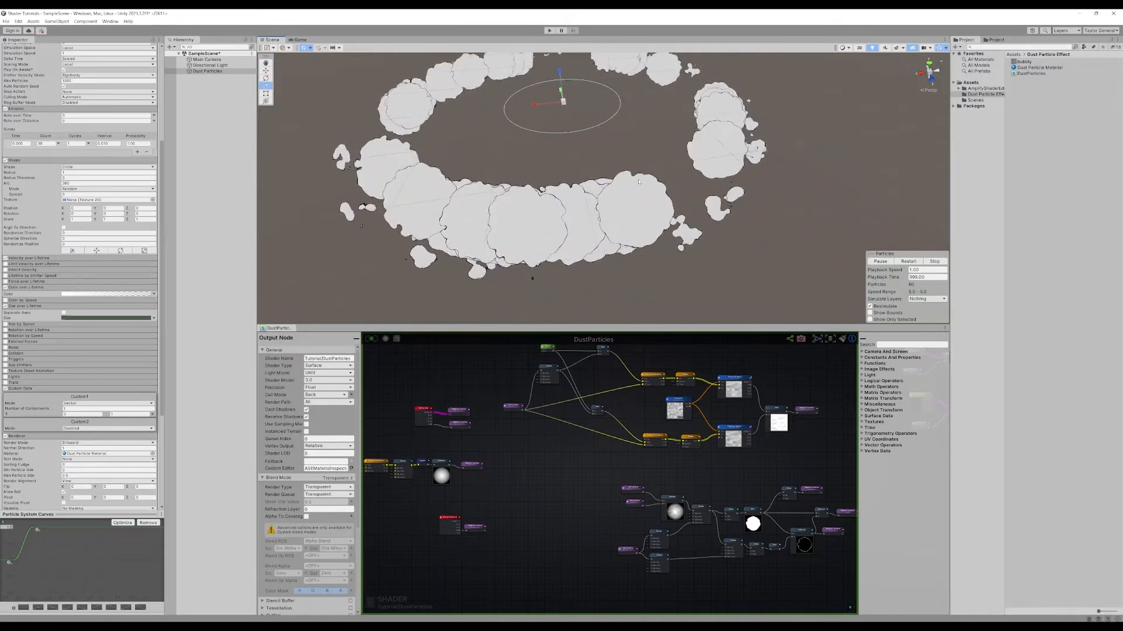
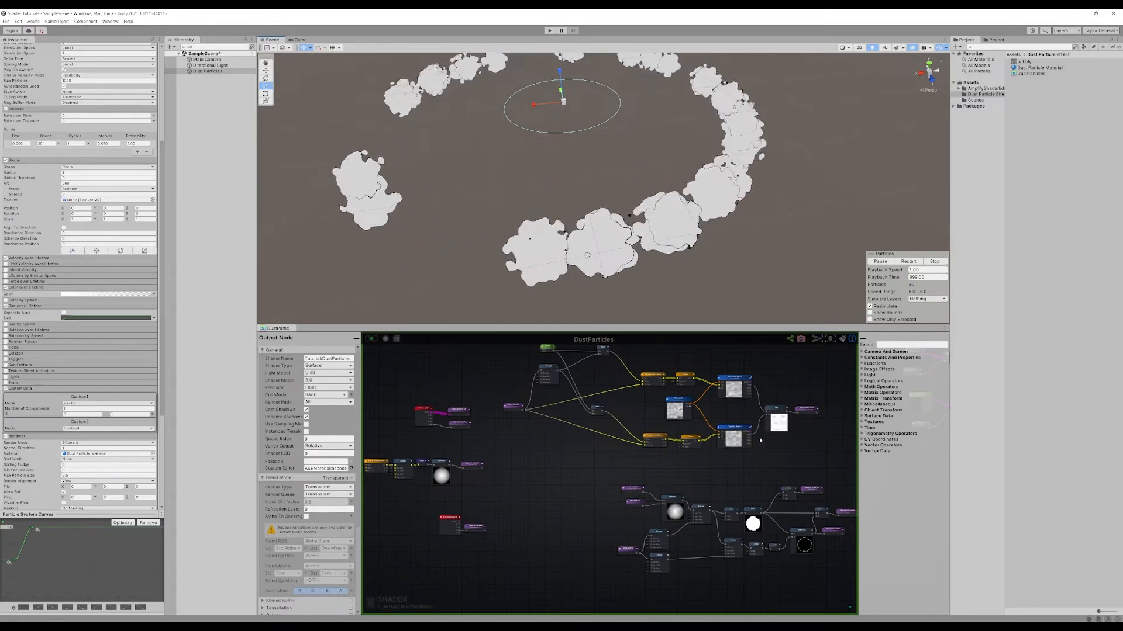
- Examine the node group that turns the panning texture and sphere variables into the Floor and Subtract masks
middle_click_drag(732, 474, 632, 452)
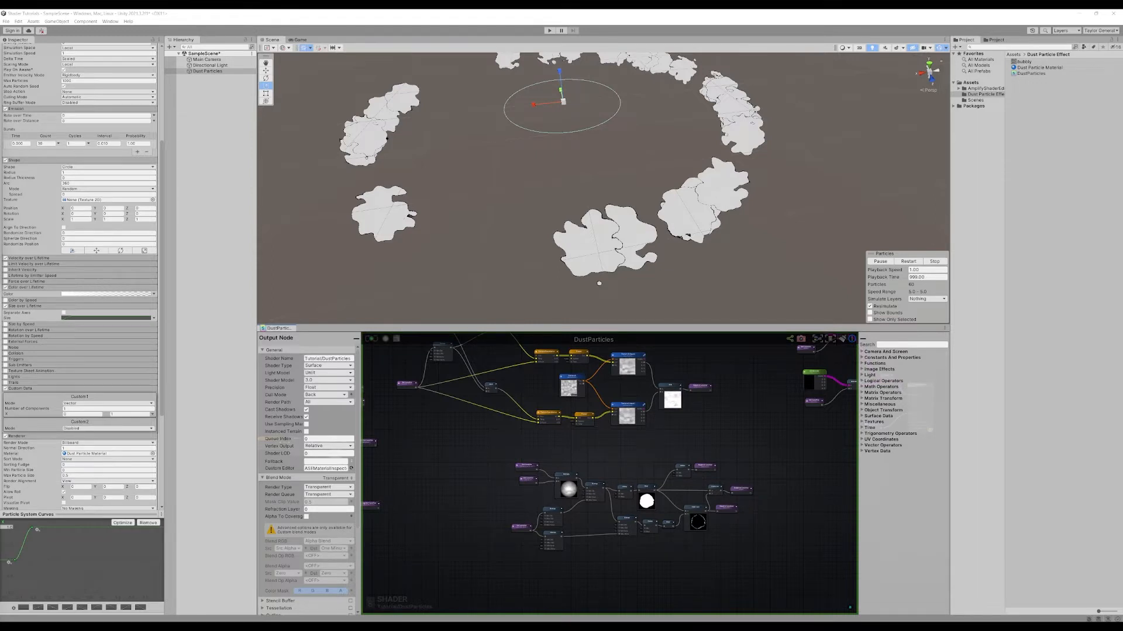
scroll(523, 434, "down", 2)
middle_click_drag(717, 438, 788, 466)
scroll(787, 473, "up", 5)
middle_click_drag(605, 474, 775, 544)
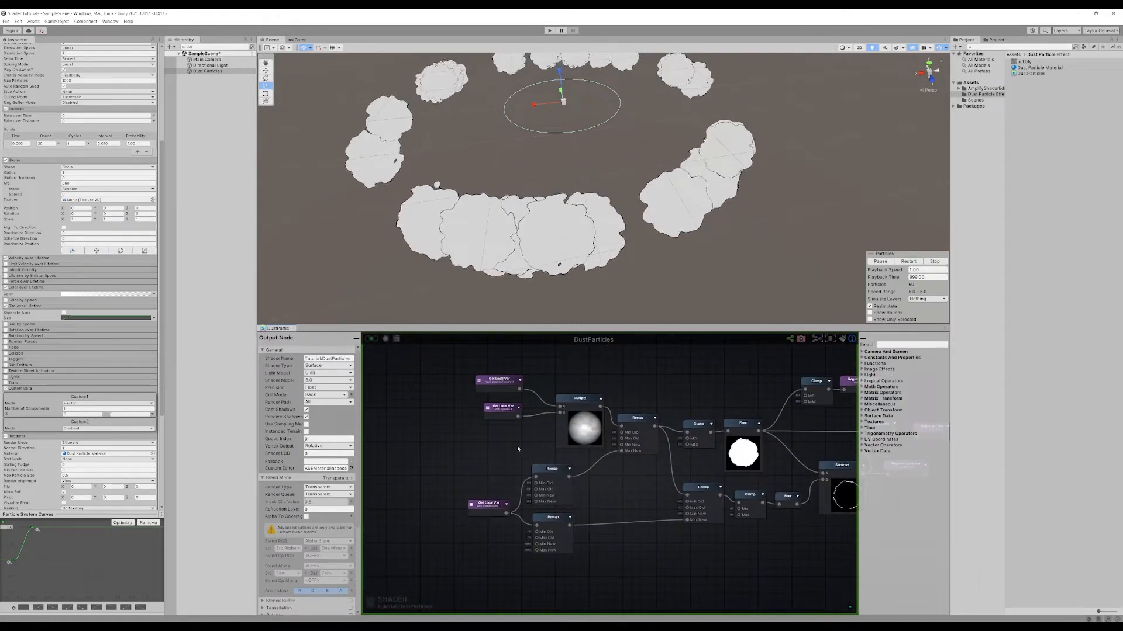
scroll(495, 453, "down", 3)
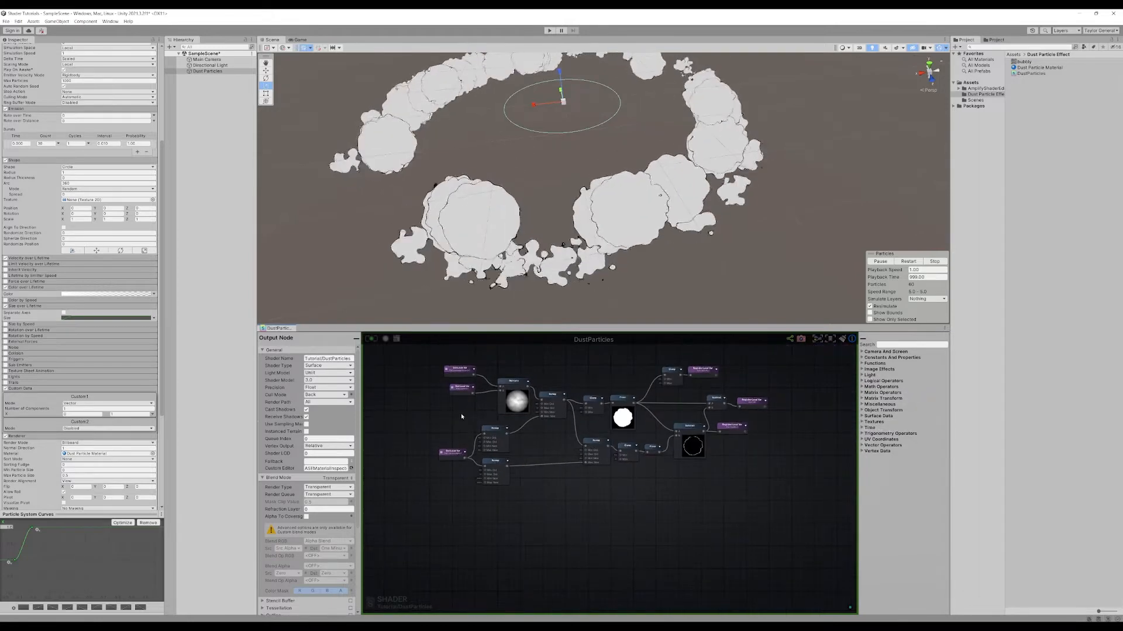
scroll(461, 413, "up", 5)
middle_click_drag(438, 415, 447, 435)
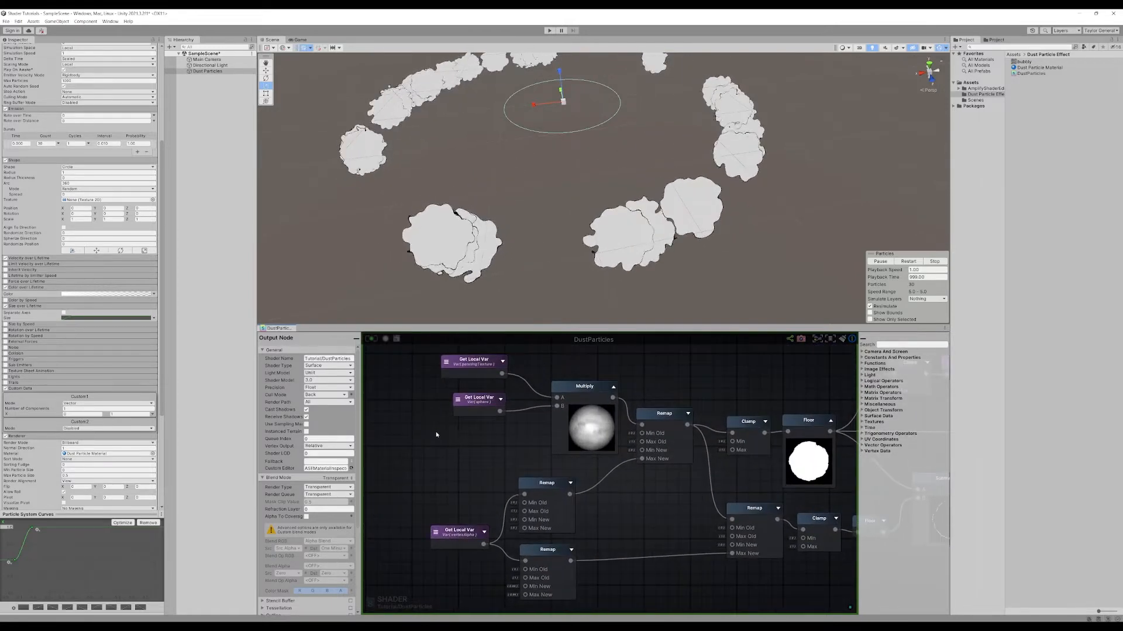
- Duplicate the two Get Local Var nodes feeding the Multiply node and place the copies in empty space below the group
left_click_drag(436, 435, 492, 363)
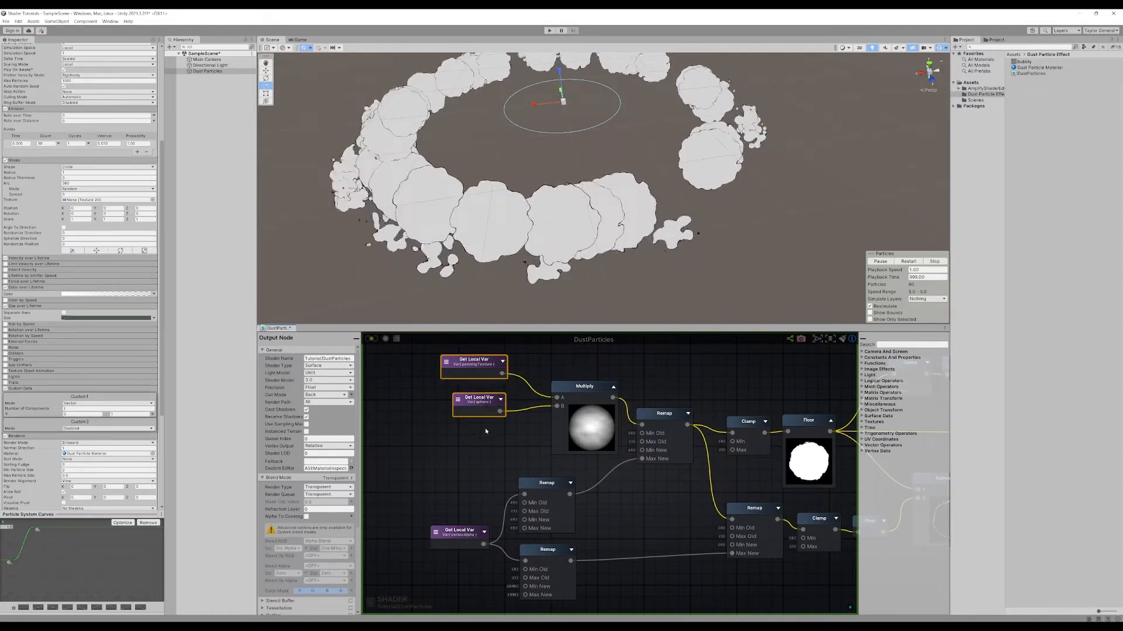
key("ctrl+d")
middle_click_drag(510, 433, 644, 383)
scroll(643, 383, "down", 3)
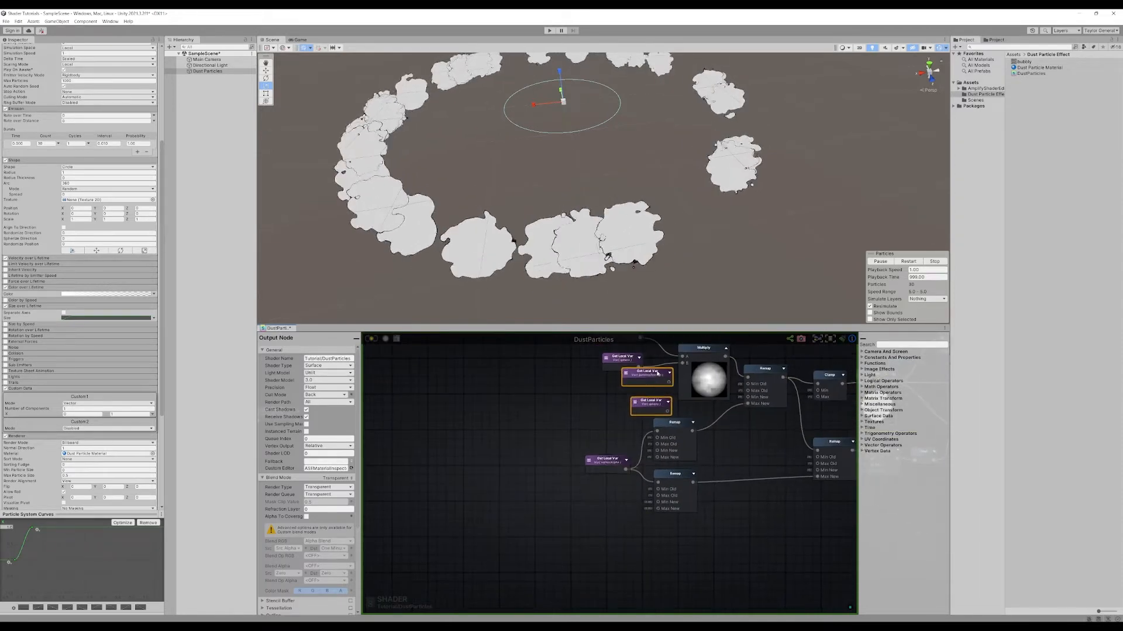
left_click_drag(643, 381, 570, 542)
middle_click_drag(669, 553, 629, 462)
left_click_drag(547, 458, 603, 500)
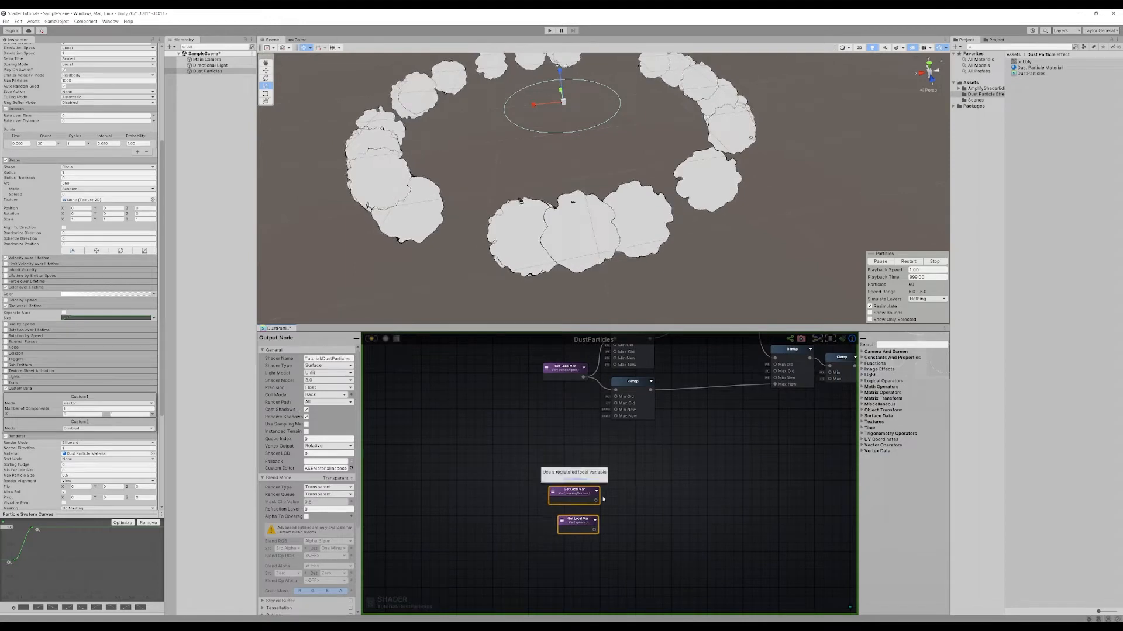
middle_click_drag(658, 482, 611, 551)
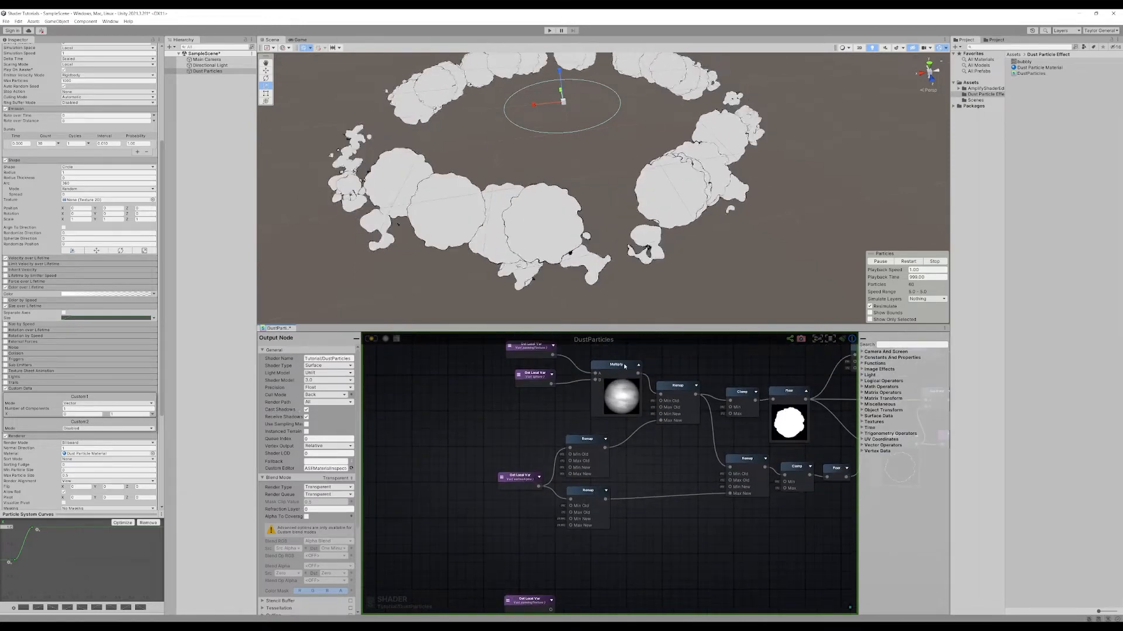
- Duplicate the Multiply node, place it beside the copied variables, and connect the two variables to its A and B inputs
left_click(625, 367)
key("ctrl+d")
scroll(660, 391, "down", 2)
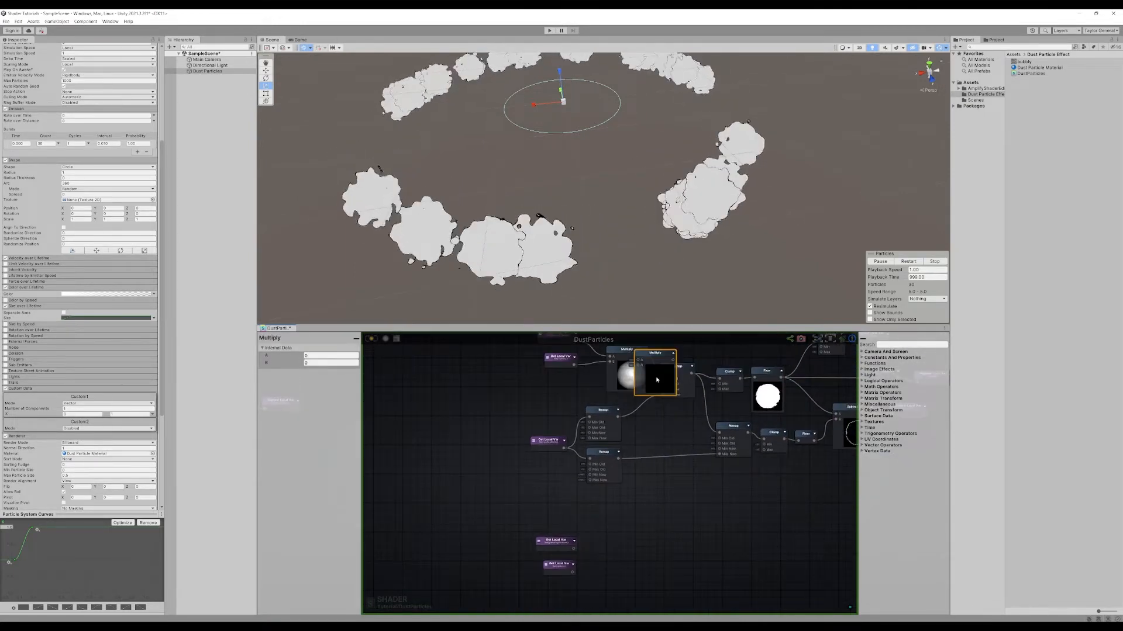
left_click_drag(654, 356, 636, 553)
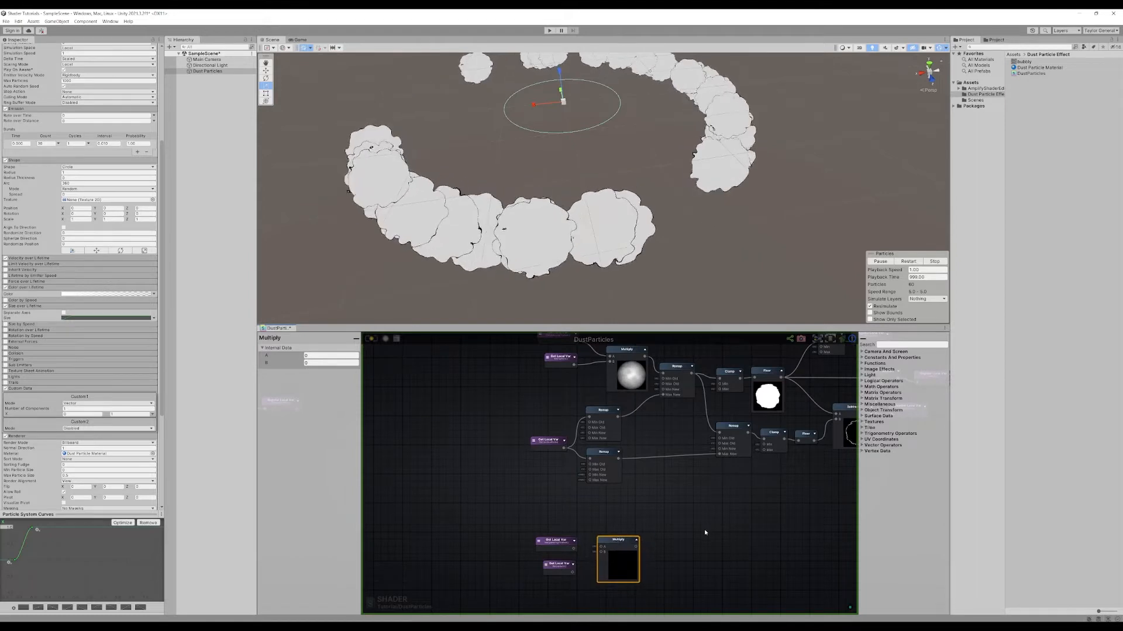
scroll(562, 560, "up", 3)
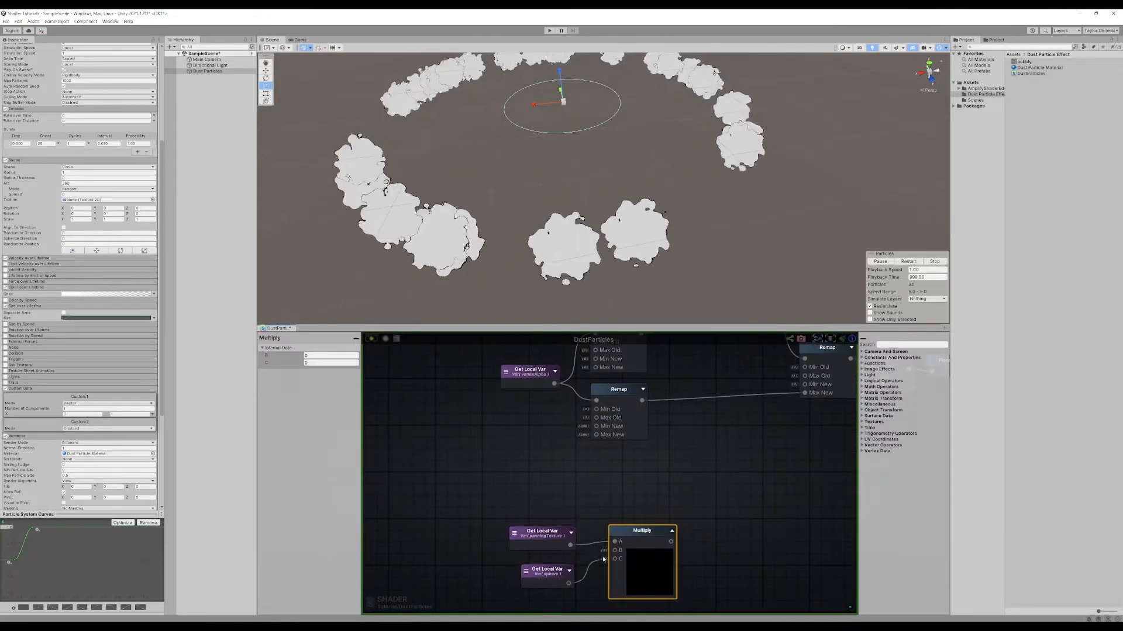
left_click_drag(603, 561, 614, 559)
scroll(579, 588, "down", 2)
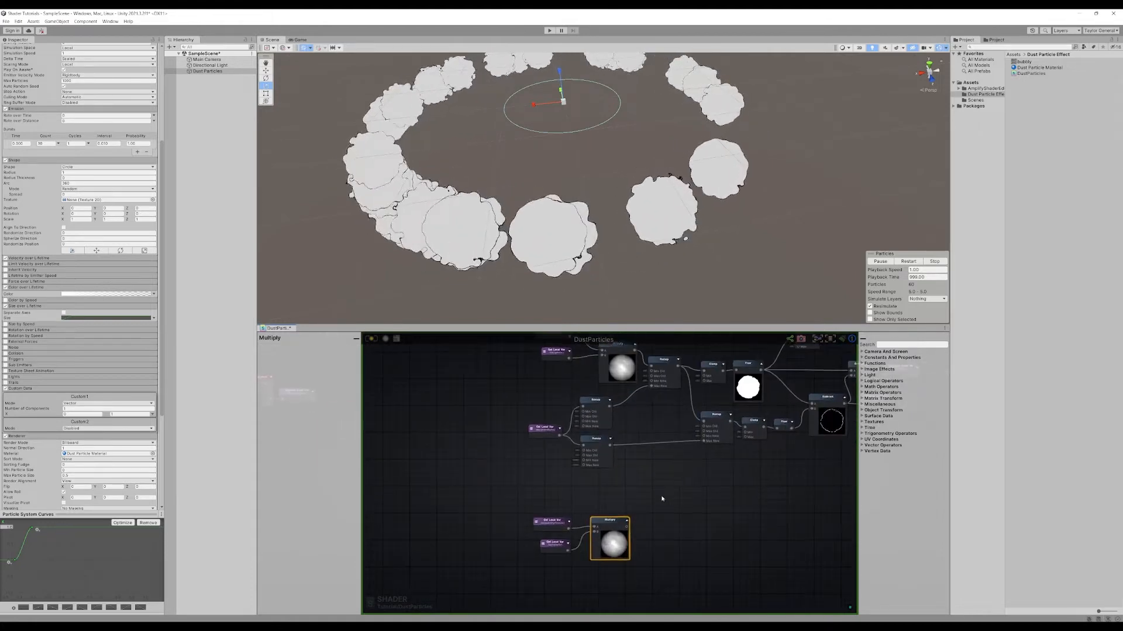
- Add a Remap node beside the copied Multiply node, feed it the Multiply output, and expand its preview
scroll(646, 500, "up", 3)
key("f")
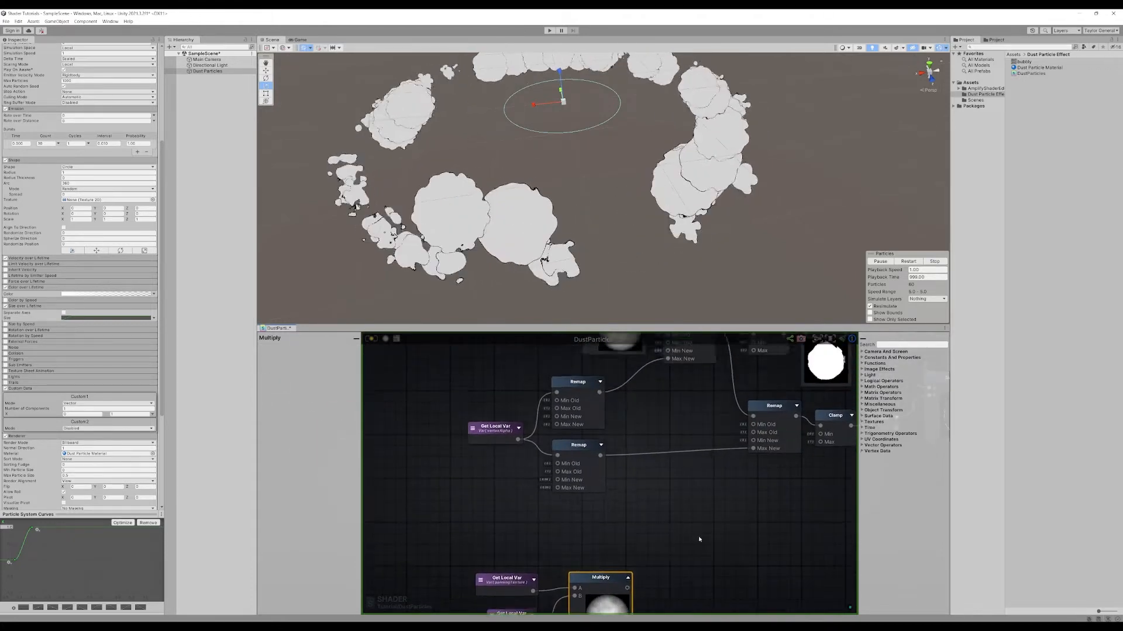
left_click(509, 467)
left_click(554, 508)
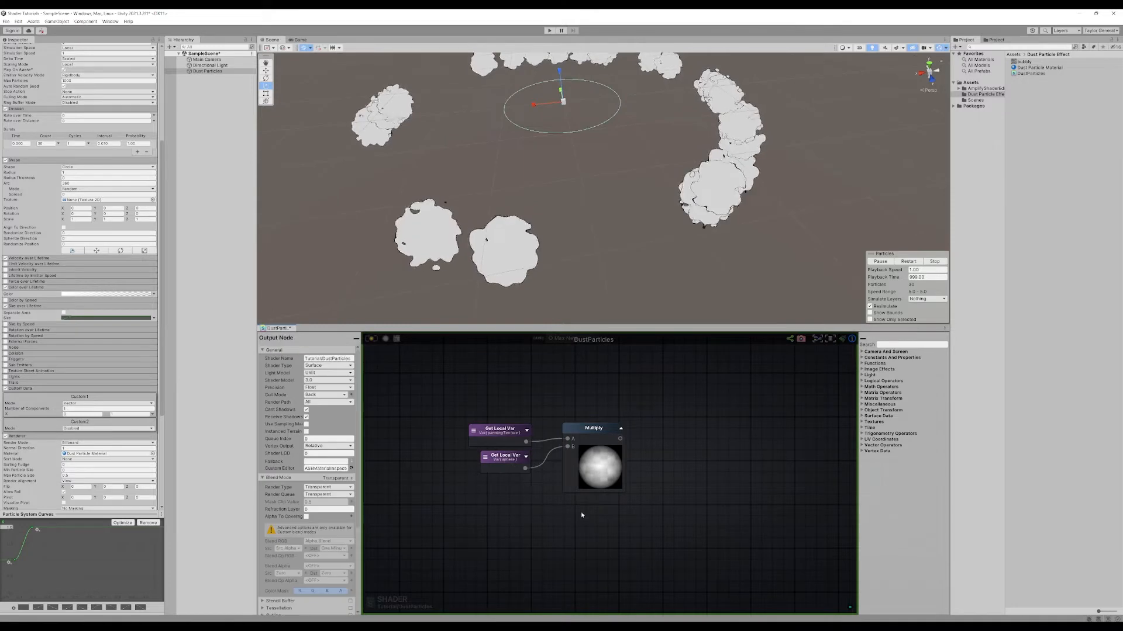
scroll(634, 532, "down", 3)
scroll(611, 517, "up", 3)
scroll(620, 489, "up", 2)
right_click(620, 490)
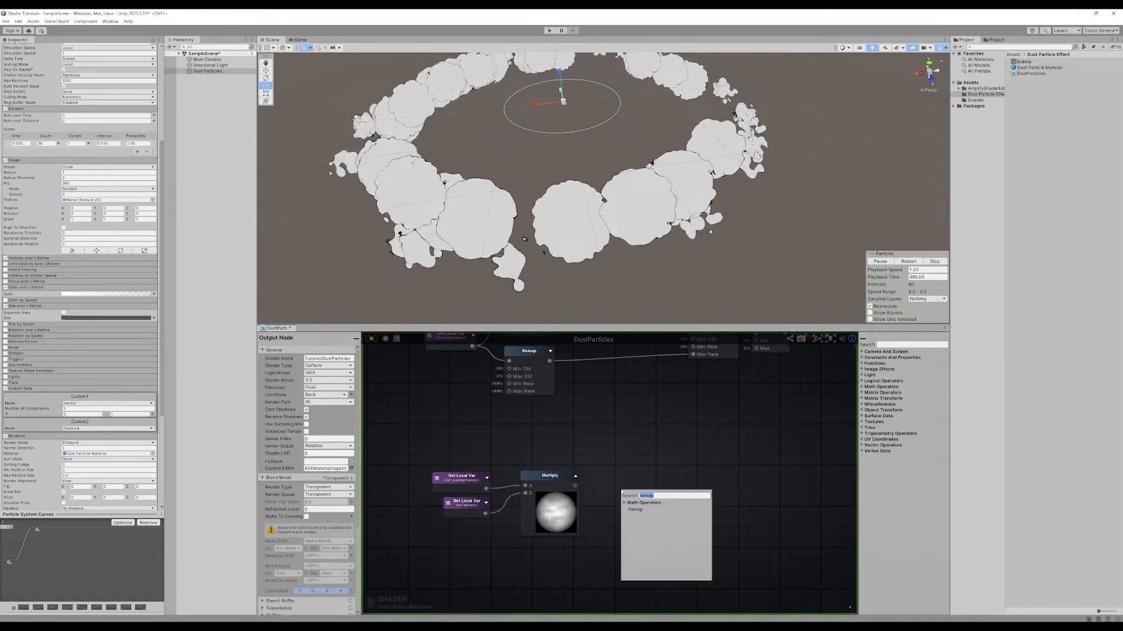
left_click(638, 528)
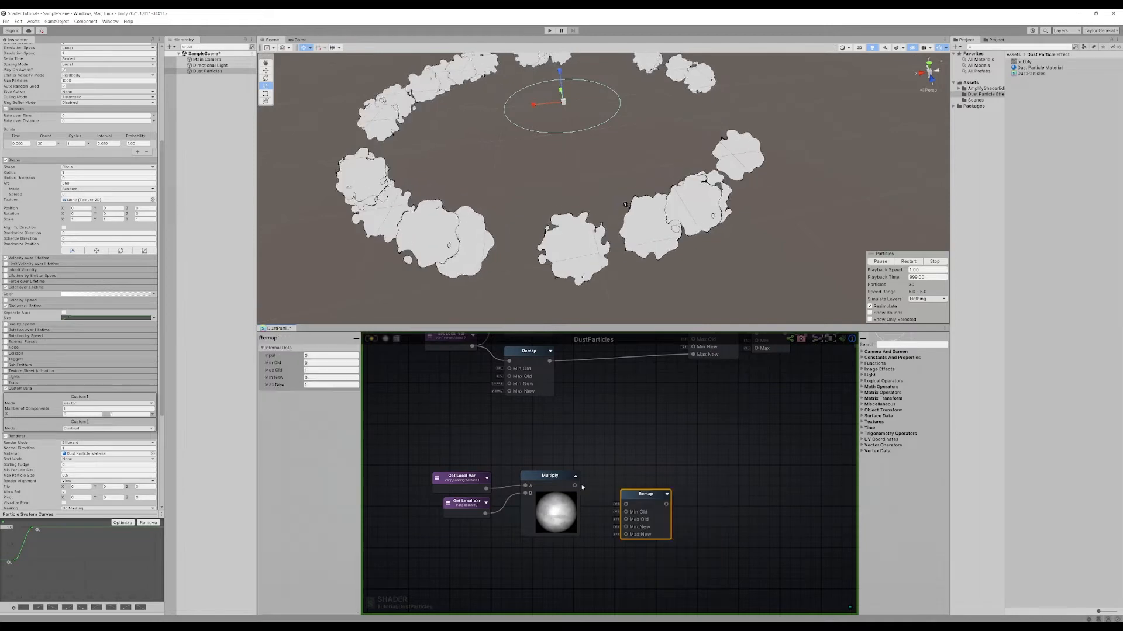
left_click(667, 496)
scroll(698, 458, "down", 1)
left_click(698, 458)
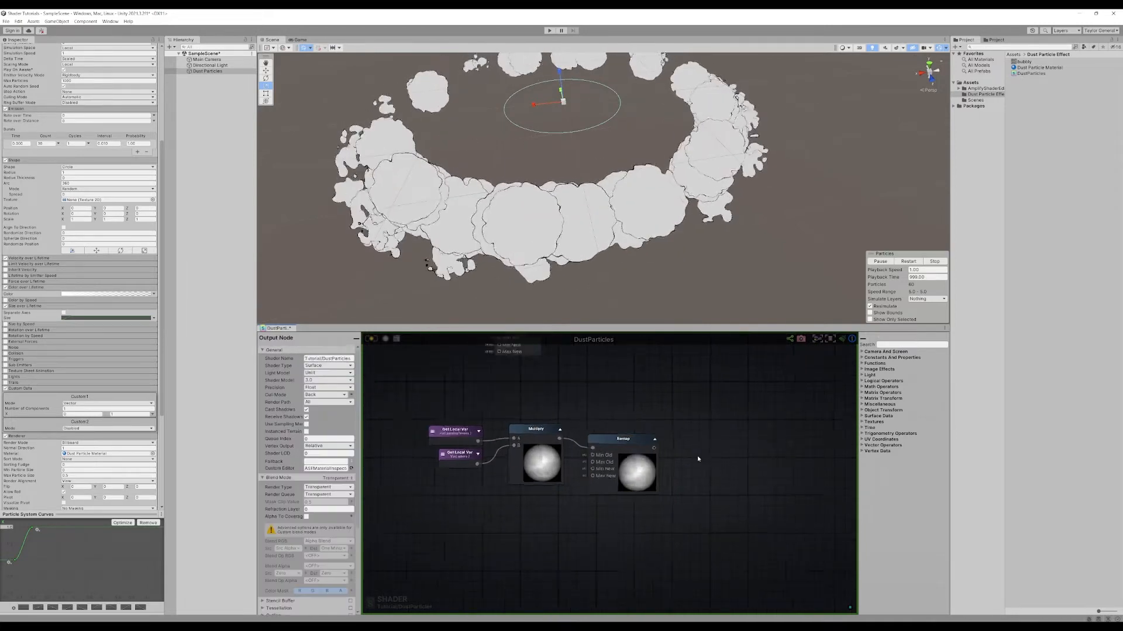
- Add Clamp and Floor nodes after the new Remap node, wire them in sequence, expand the Floor preview, and align them
scroll(697, 458, "down", 2)
scroll(611, 518, "up", 3)
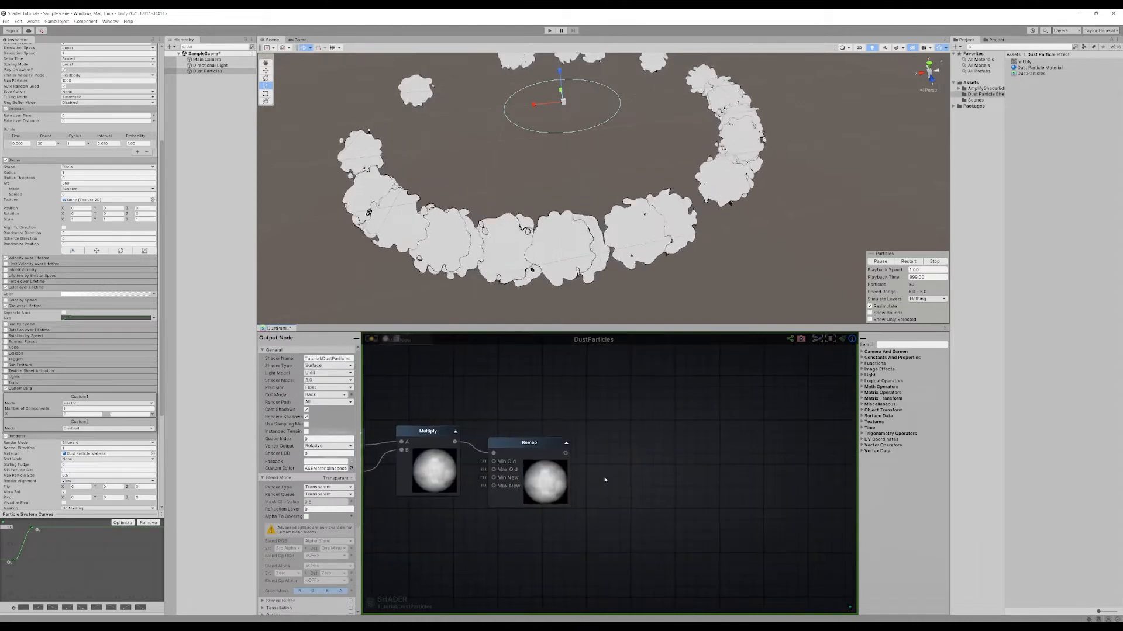
right_click(605, 479)
key("Return")
right_click(605, 480)
type("floor")
key("Return")
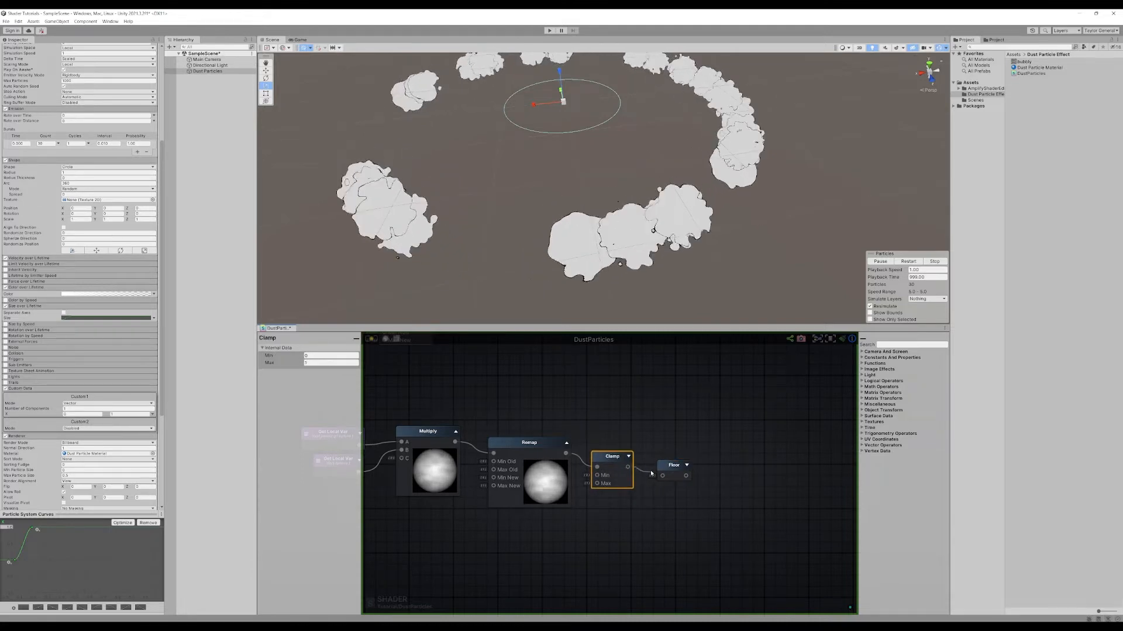
left_click(686, 466)
left_click_drag(687, 466, 688, 453)
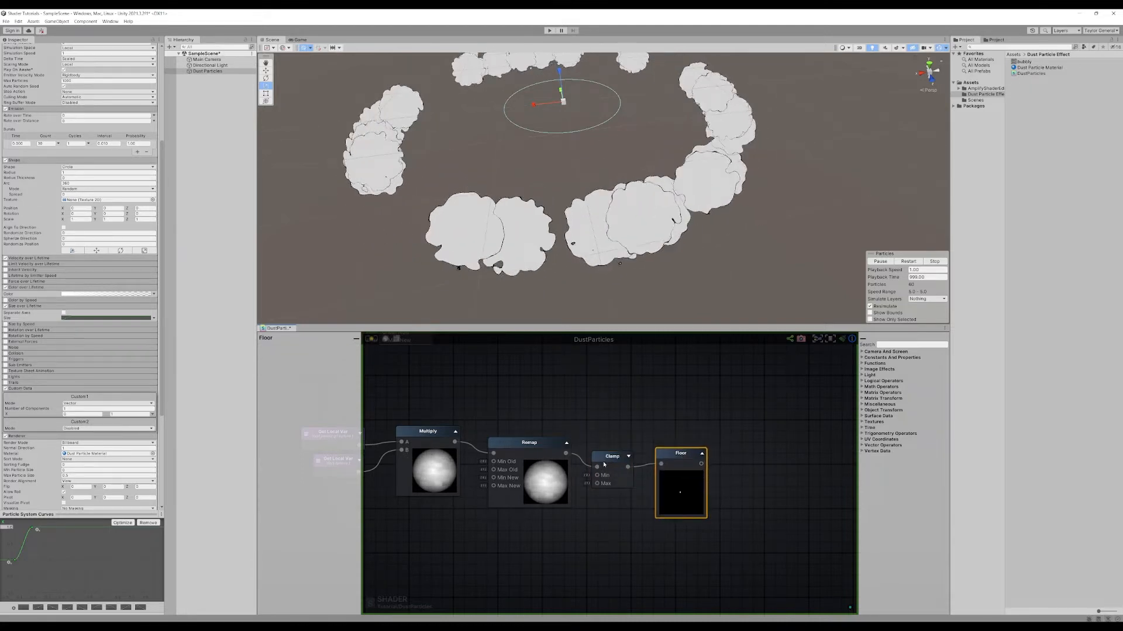
left_click_drag(608, 463, 605, 457)
left_click_drag(683, 459, 679, 452)
- Increase the Max New value of the Remap node that follows the copied Multiply node
middle_click_drag(598, 506, 699, 508)
left_click(597, 505)
scroll(621, 411, "down", 1)
mouse_move(621, 411)
middle_mouse_down()
mouse_move(591, 569)
mouse_move(635, 424)
middle_mouse_up()
scroll(608, 517, "up", 2)
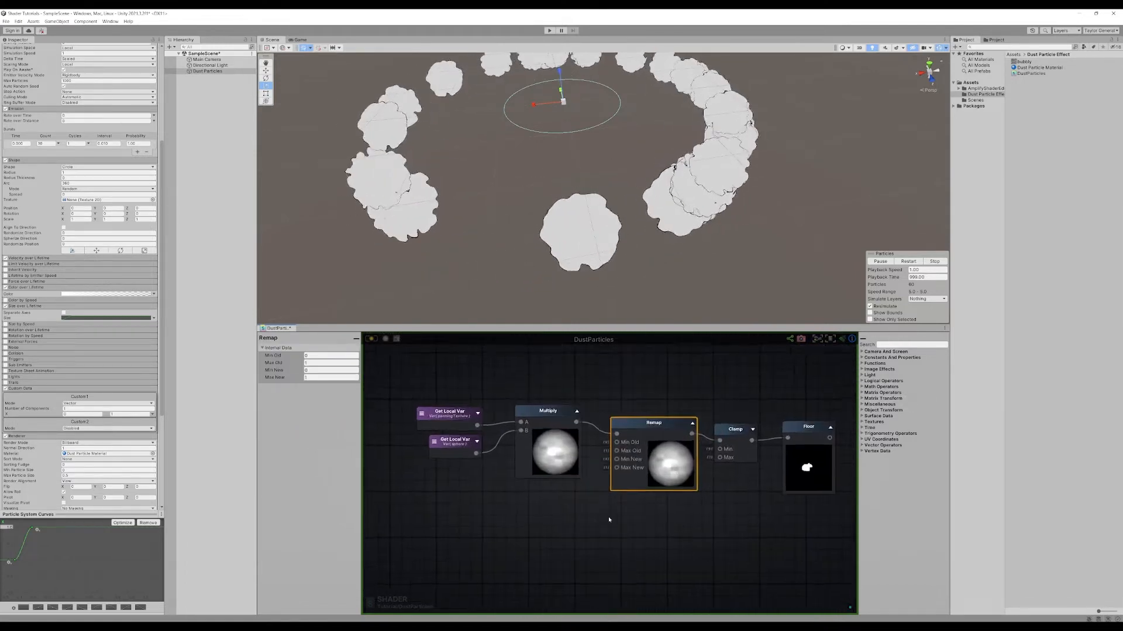
middle_click_drag(787, 494, 738, 506)
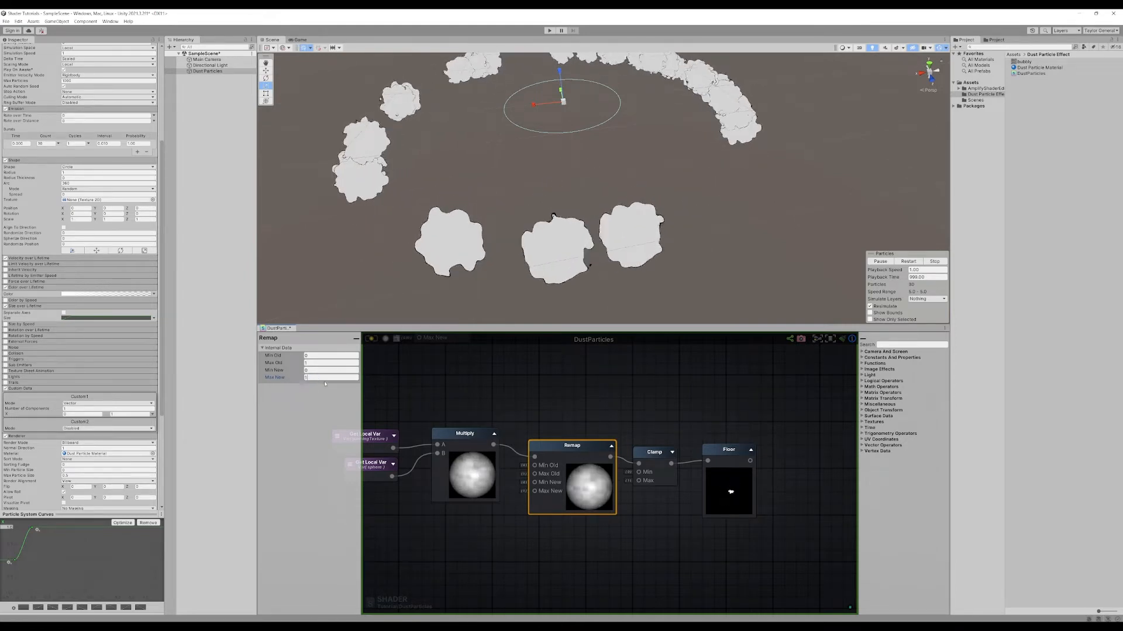
left_click(725, 400)
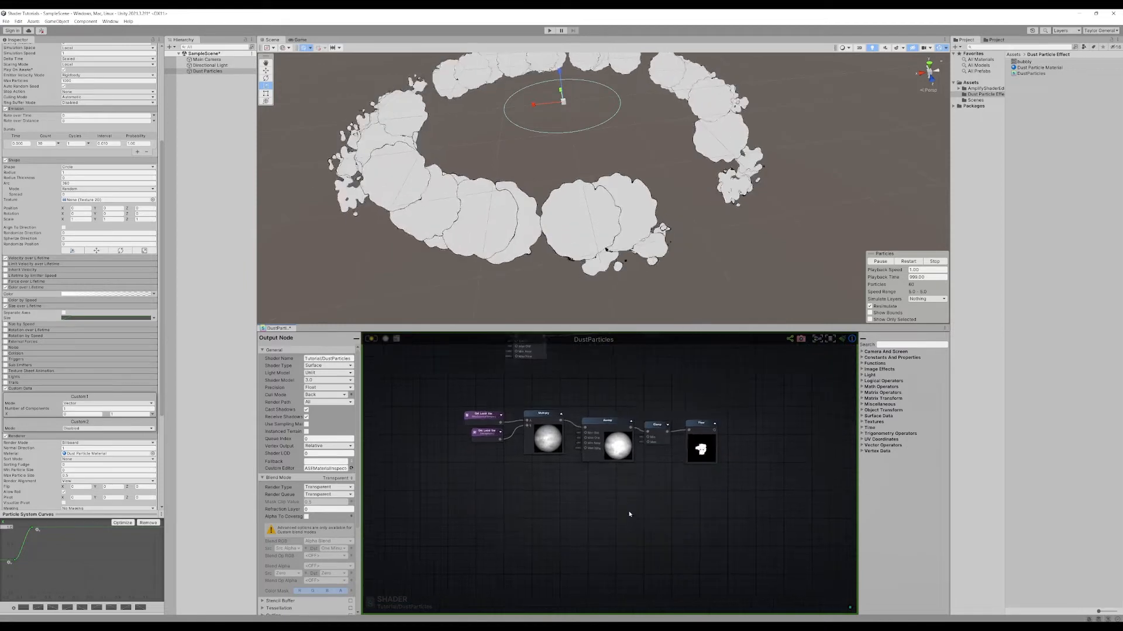
- Add a second Remap node below, feed it the first Remap's output, and set its Max New below 1
scroll(629, 514, "up", 4)
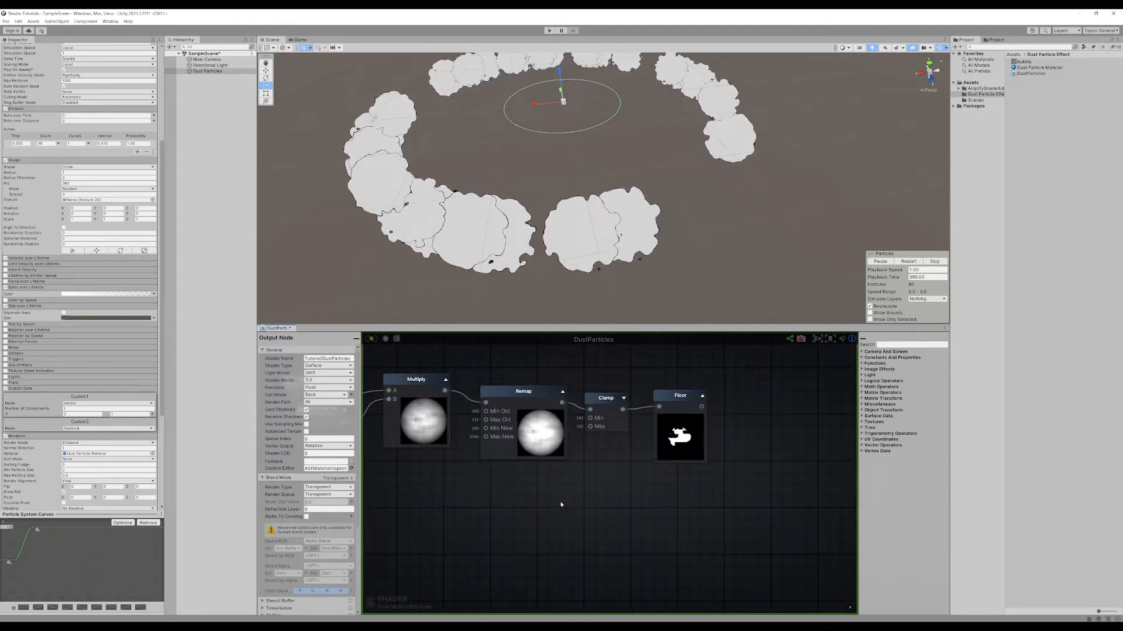
right_click(561, 505)
left_click(574, 522)
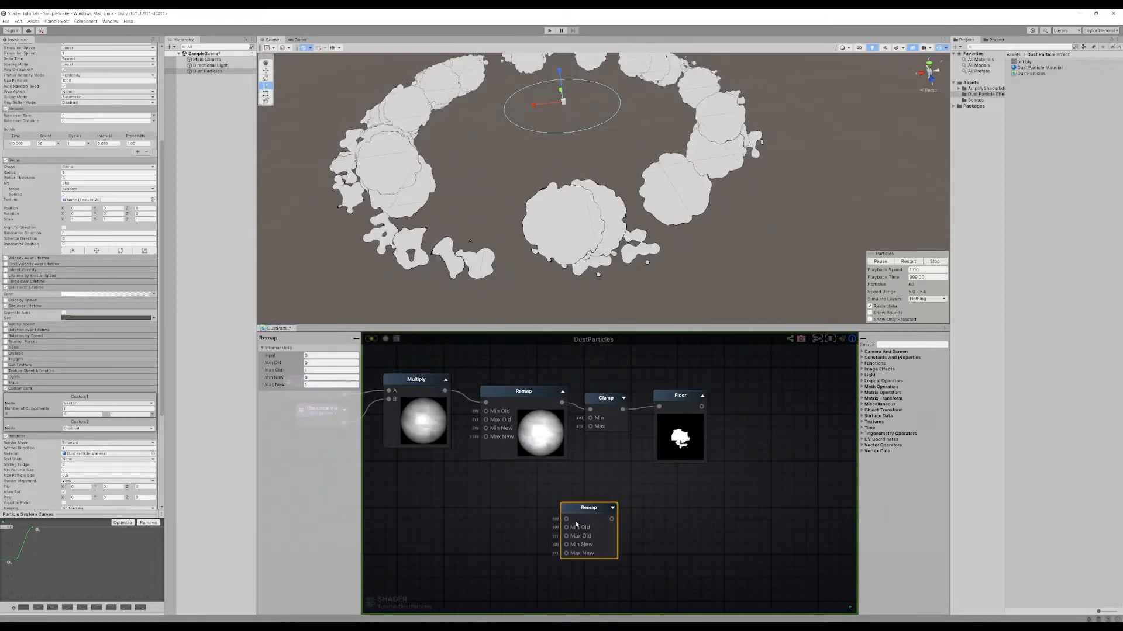
left_click_drag(562, 402, 566, 527)
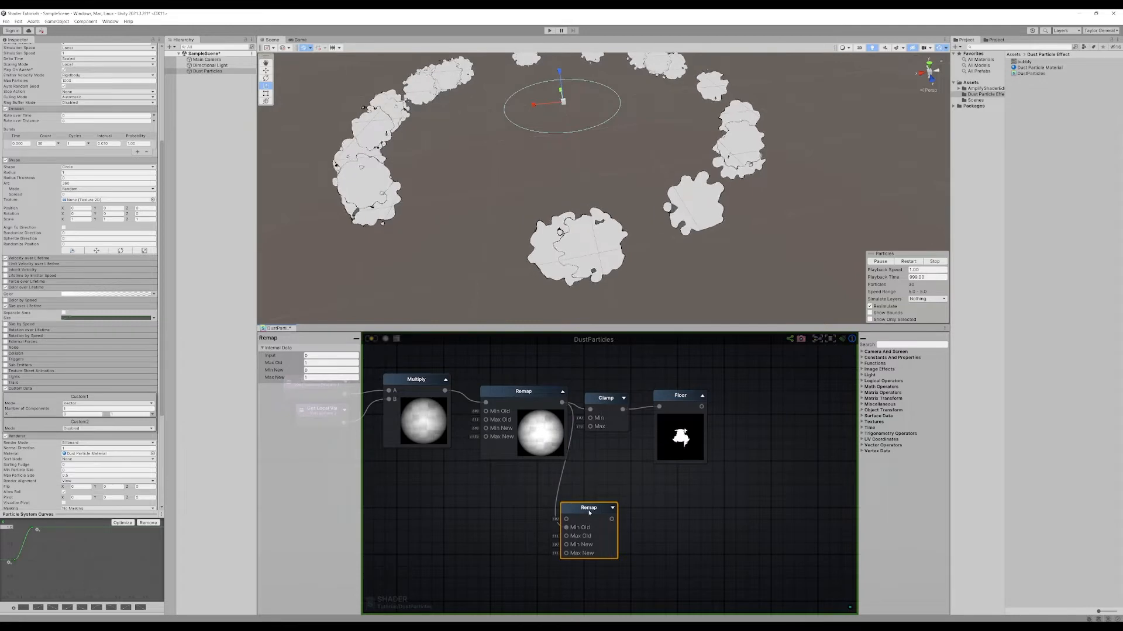
left_click(566, 527, "alt")
left_click_drag(568, 518, 602, 516)
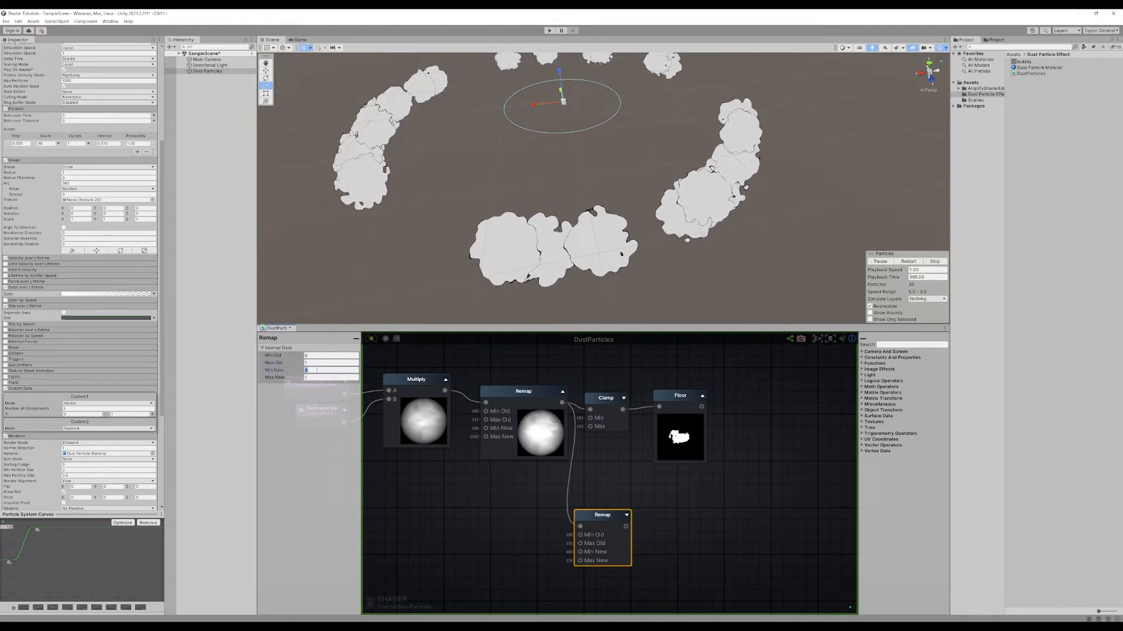
key("Tab")
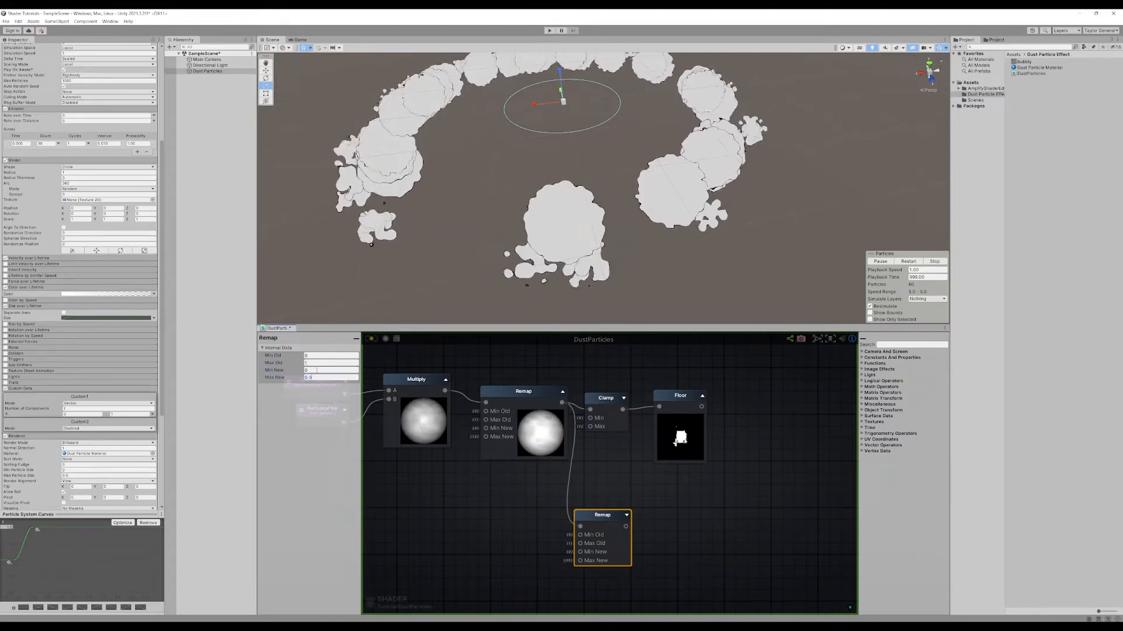
left_click(790, 534)
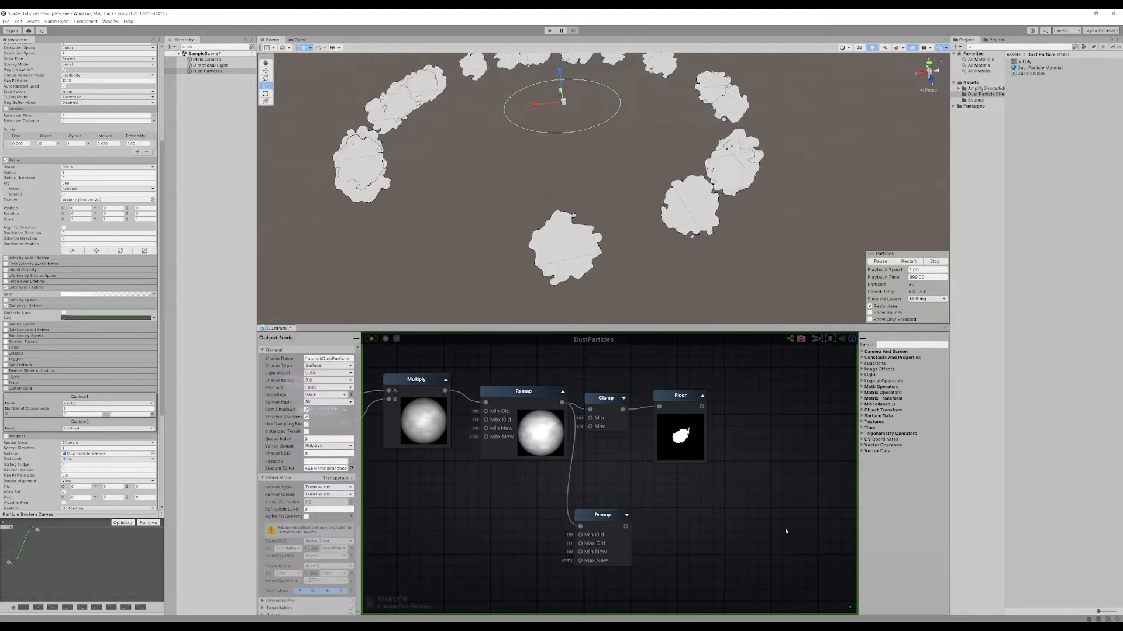
- Add Clamp and Floor nodes to the lower branch and chain them after the second Remap node
middle_click_drag(789, 534, 673, 518)
right_click(674, 519)
type("floor")
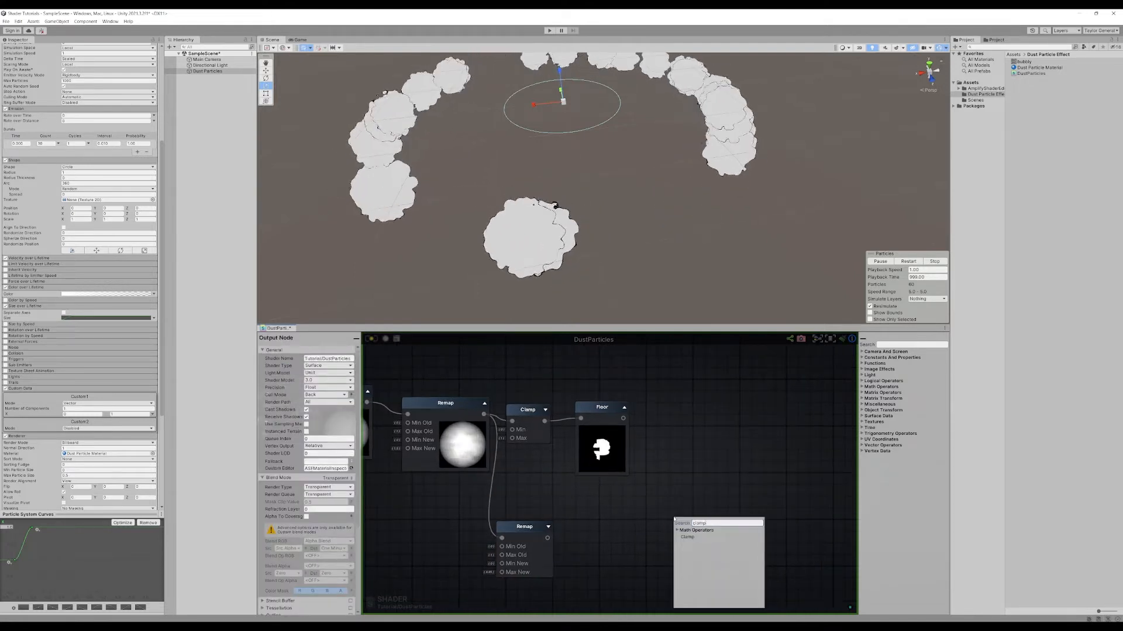
key("Return")
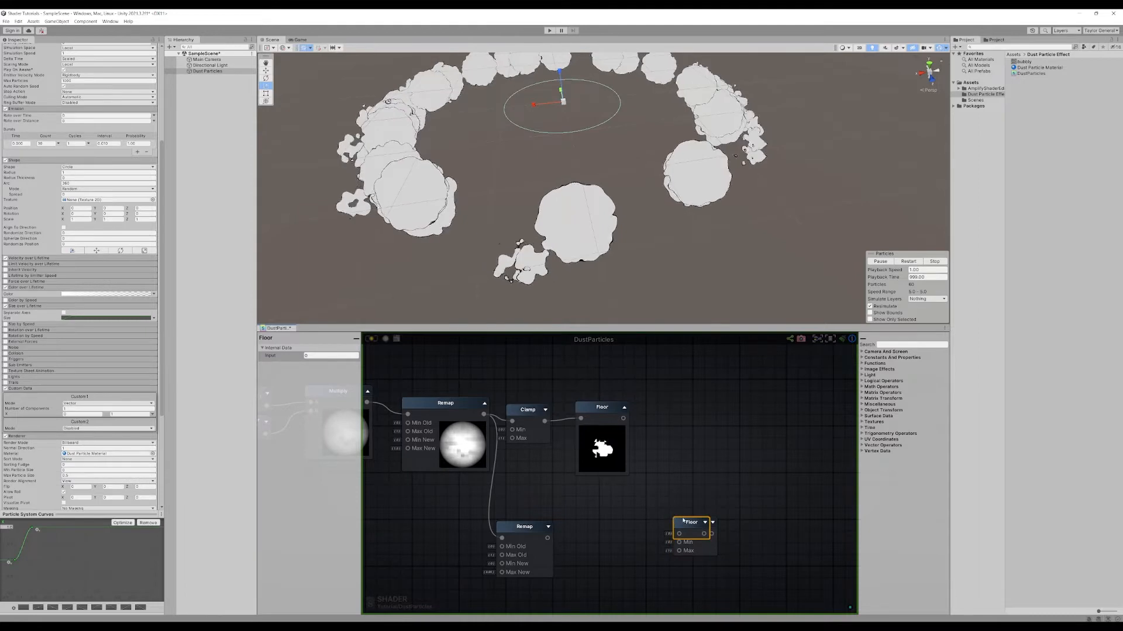
left_click_drag(713, 524, 656, 529)
left_click(736, 496)
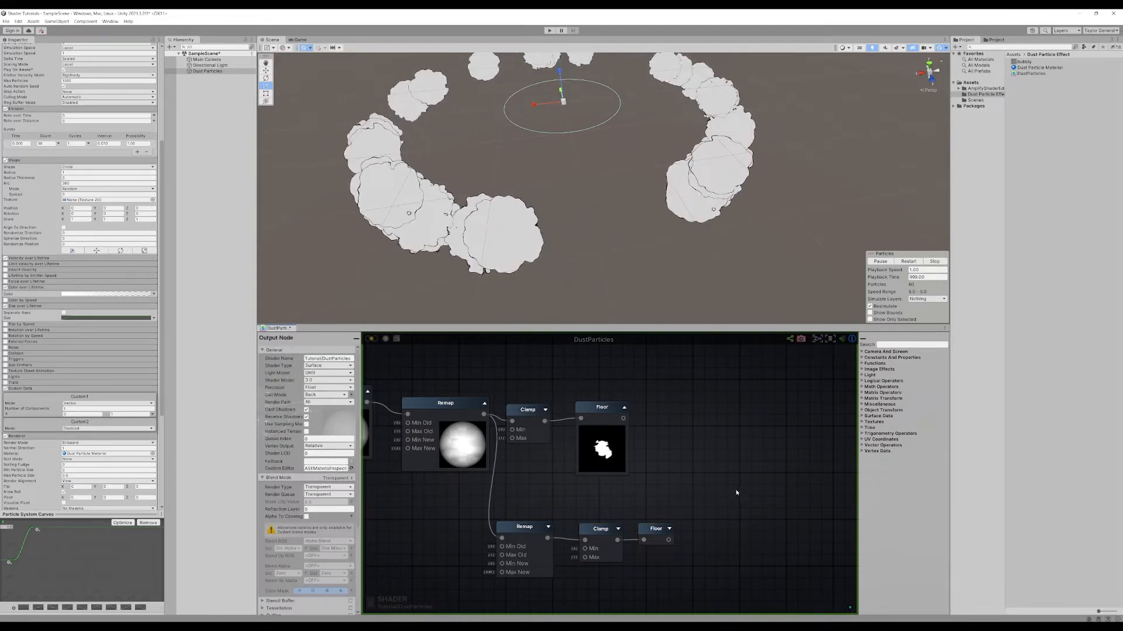
- Add a Subtract node with the upper Floor as A and the lower Floor as B, and expand its preview
right_click(733, 479)
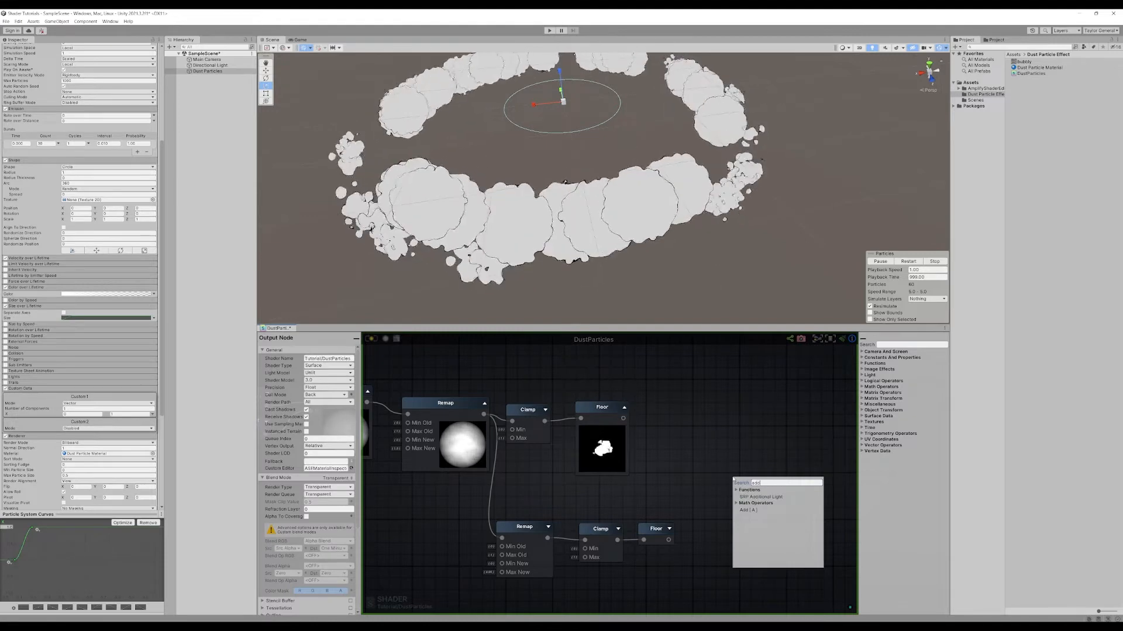
type("subtra")
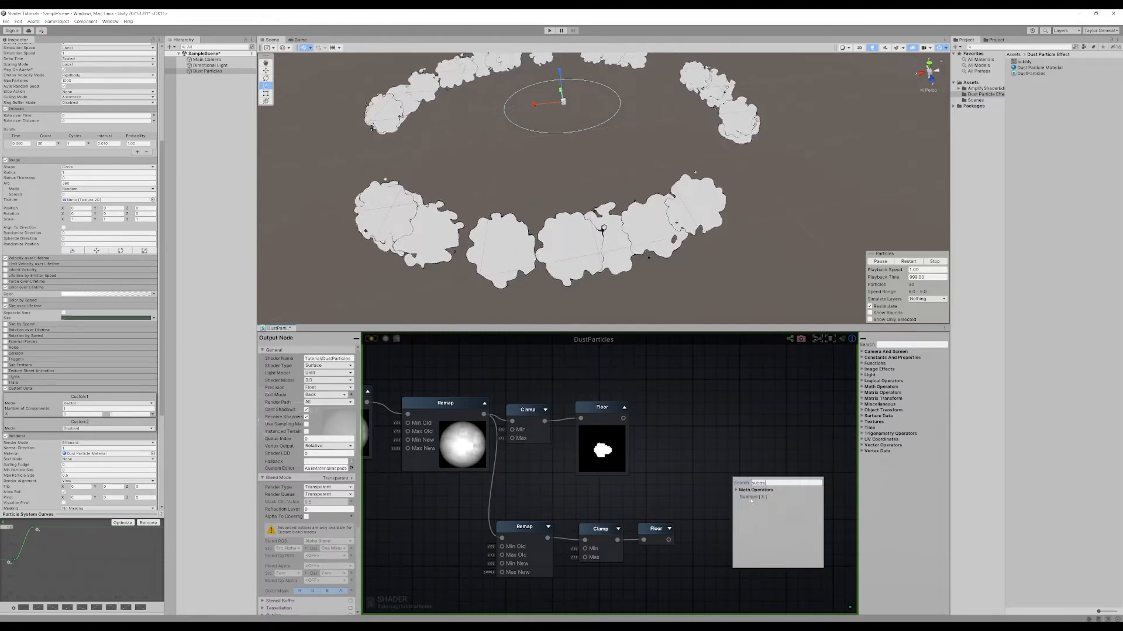
left_click(752, 498)
left_click_drag(737, 492, 739, 502)
left_click(769, 482)
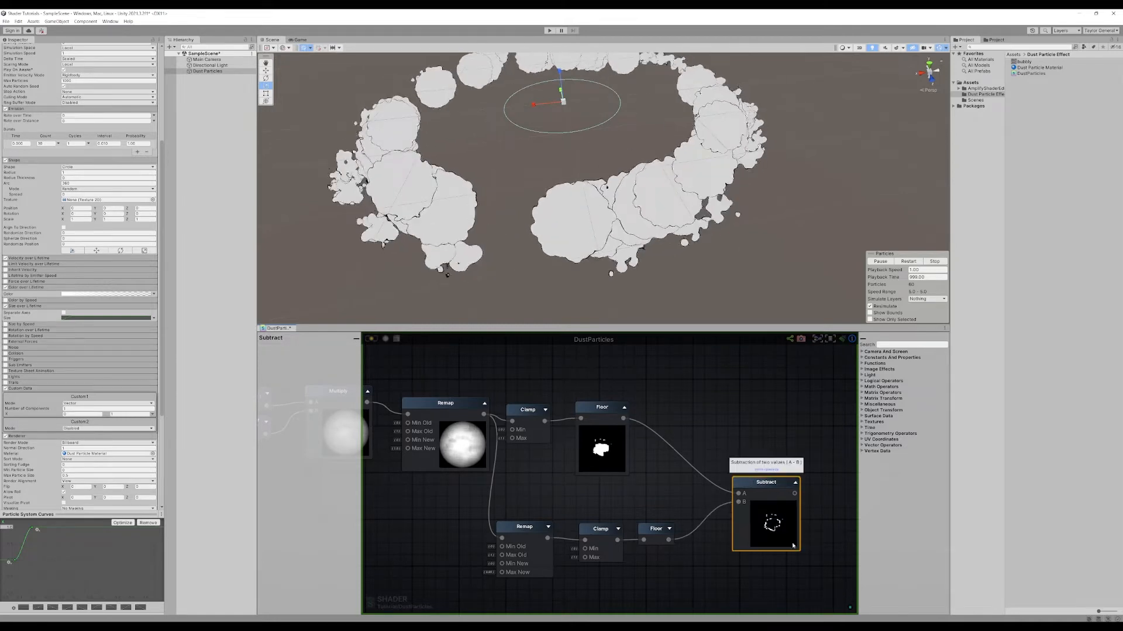
- Add an Add node with the upper outline Subtract as A and the lower Subtract as B, and expand its preview
middle_click_drag(792, 556, 747, 510)
middle_click_drag(769, 468, 694, 529)
scroll(694, 528, "down", 3)
middle_click_drag(712, 482, 677, 524)
left_click_drag(640, 550, 624, 529)
mouse_move(673, 480)
middle_mouse_down()
mouse_move(664, 532)
mouse_move(663, 499)
middle_mouse_up()
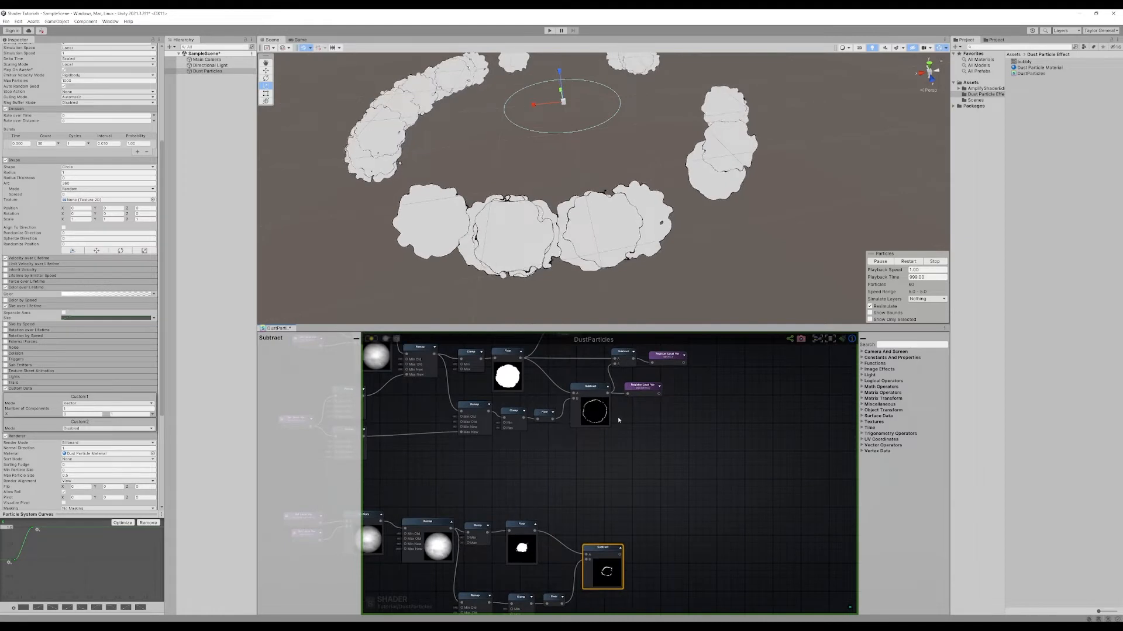
left_click(651, 482)
right_click(652, 481)
type("add")
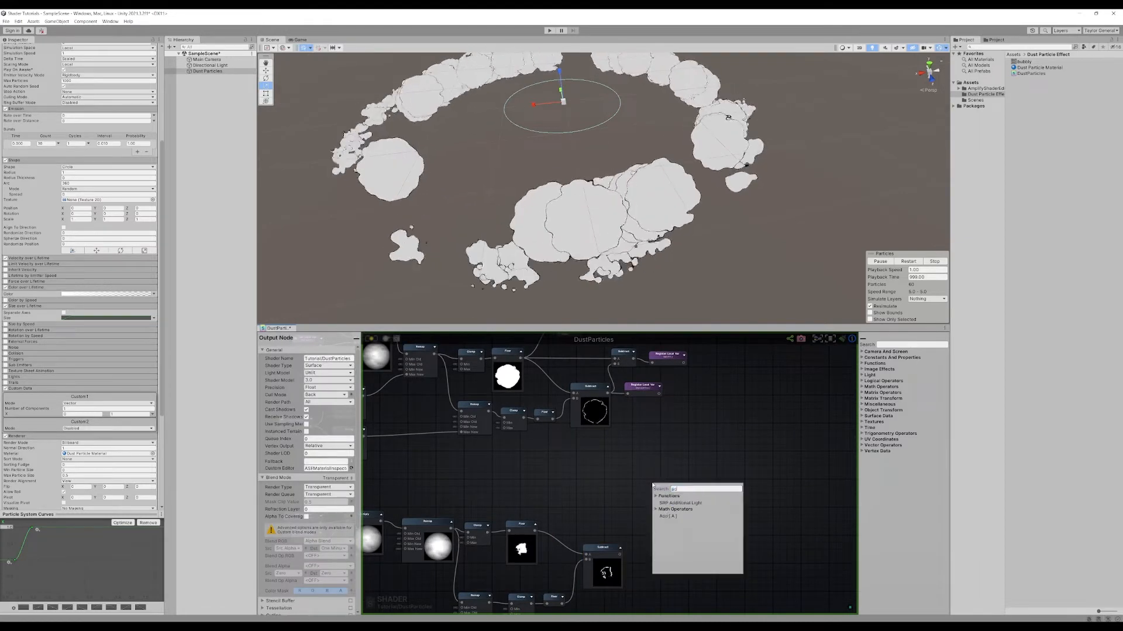
left_click(673, 517)
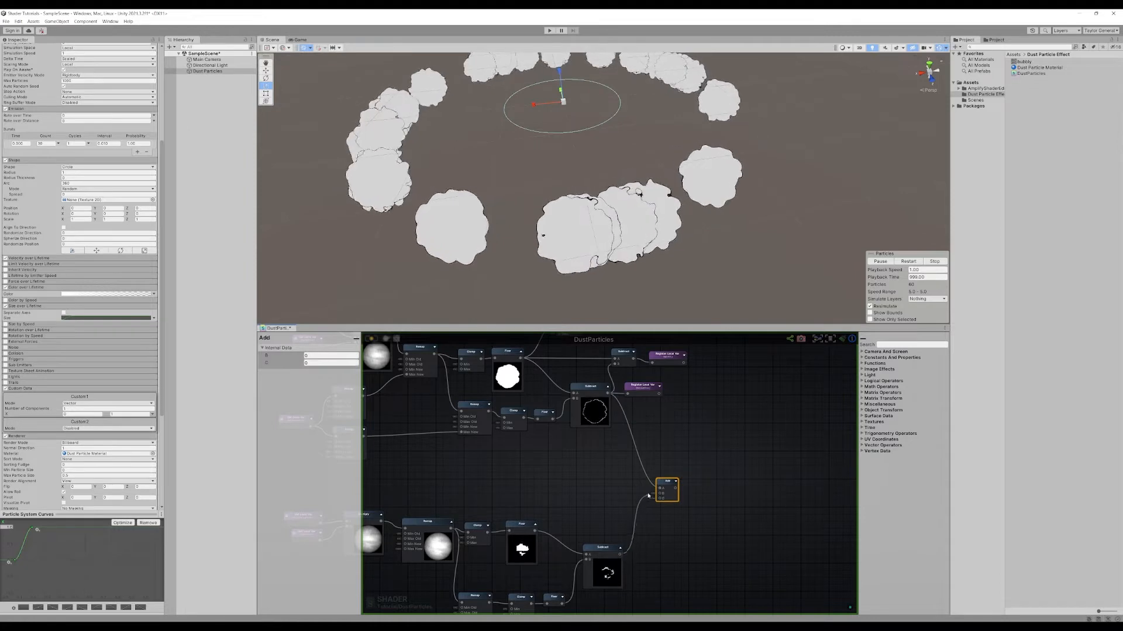
scroll(696, 523, "up", 3)
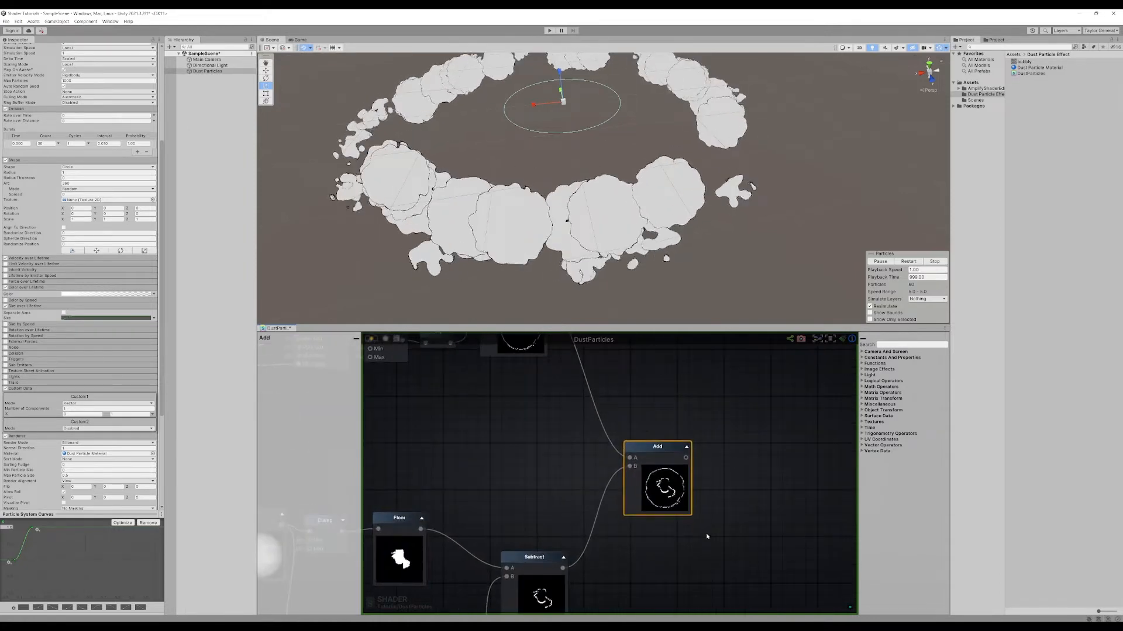
- Feed the Add node's output into the outline Register Local Var, move that node clear of the graph above, and update the shader
scroll(707, 532, "down", 6)
scroll(711, 536, "up", 4)
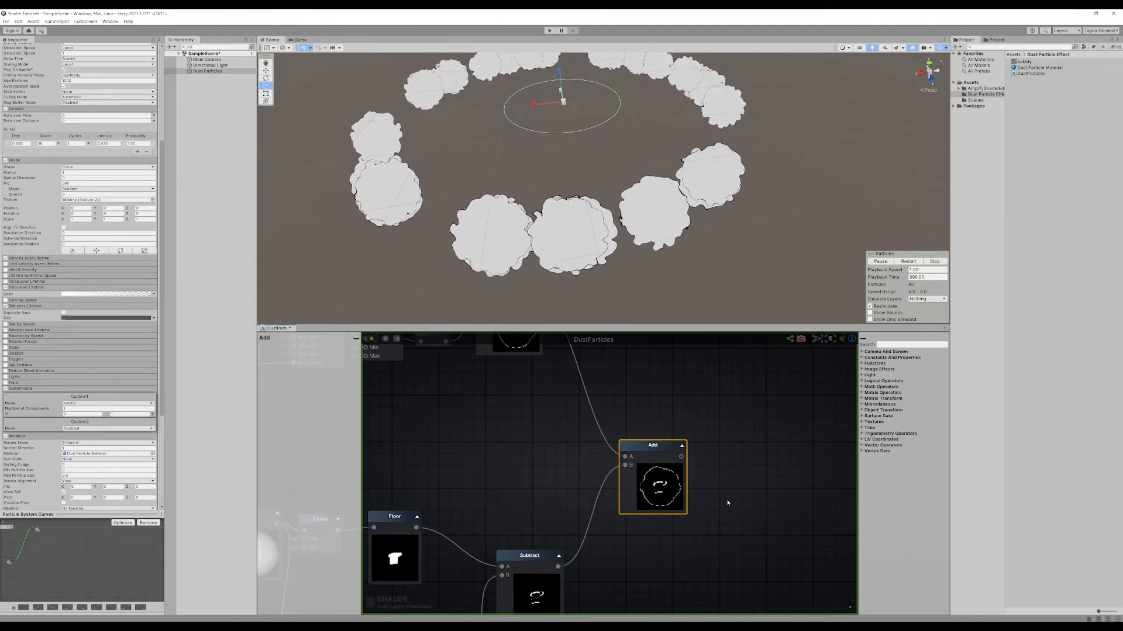
scroll(707, 481, "down", 5)
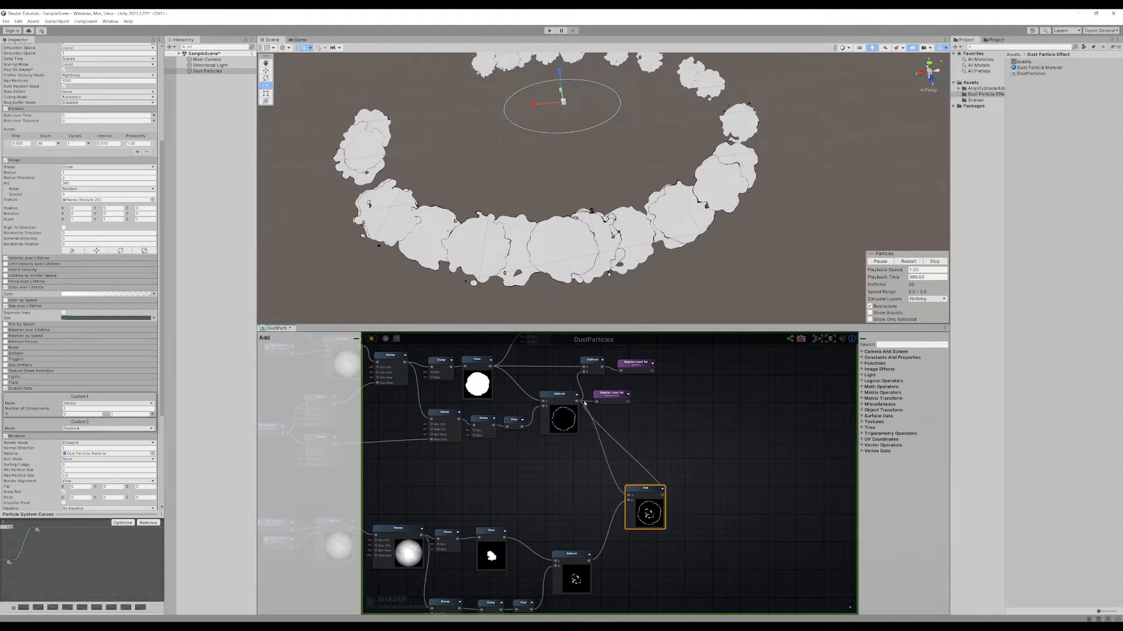
left_click_drag(614, 397, 701, 416)
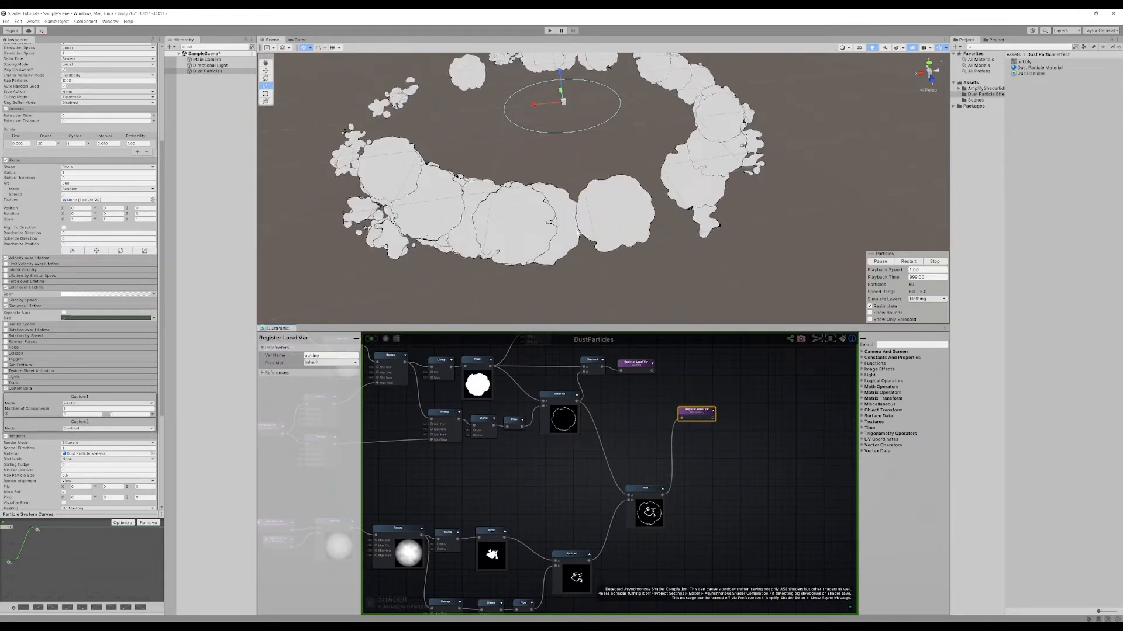
middle_click_drag(625, 441, 673, 491)
middle_click_drag(696, 566, 649, 471)
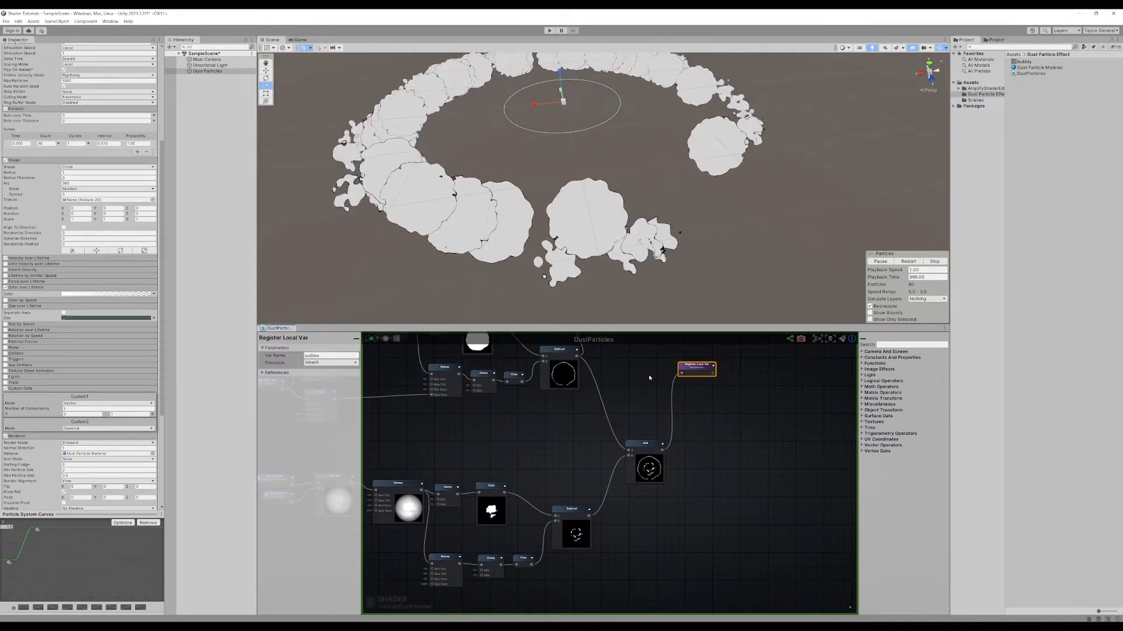
middle_click_drag(648, 471, 655, 506)
scroll(645, 505, "up", 4)
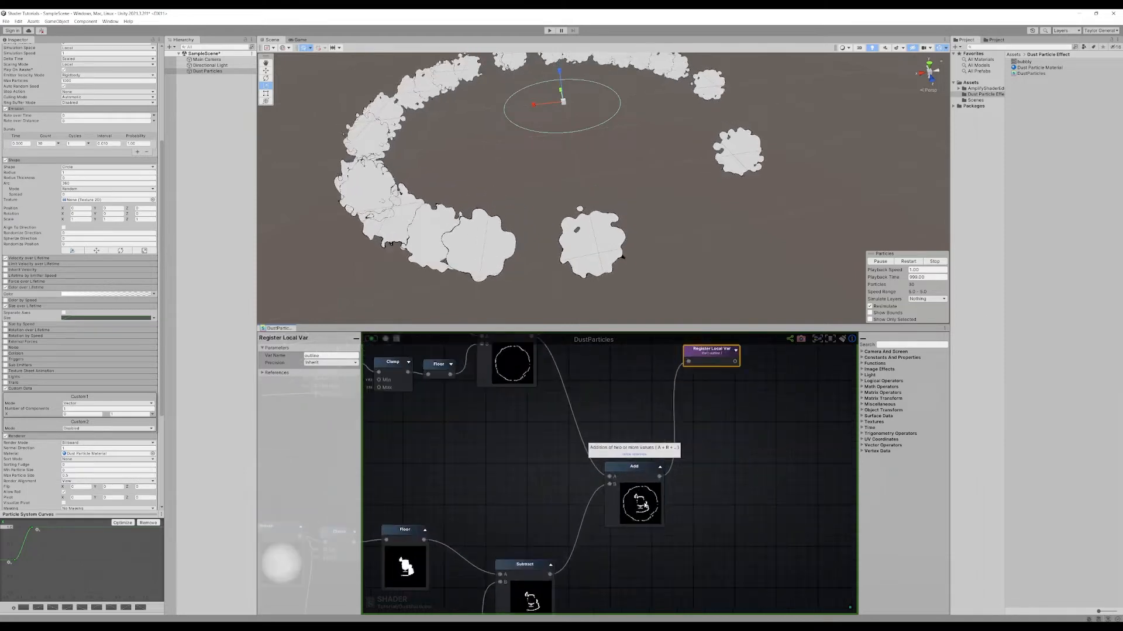
- Connect the Add node's output to input B of the upper Subtract that feeds the other Register Local Var, and update the shader
scroll(623, 408, "down", 6)
middle_click_drag(623, 397, 625, 459)
scroll(626, 459, "up", 2)
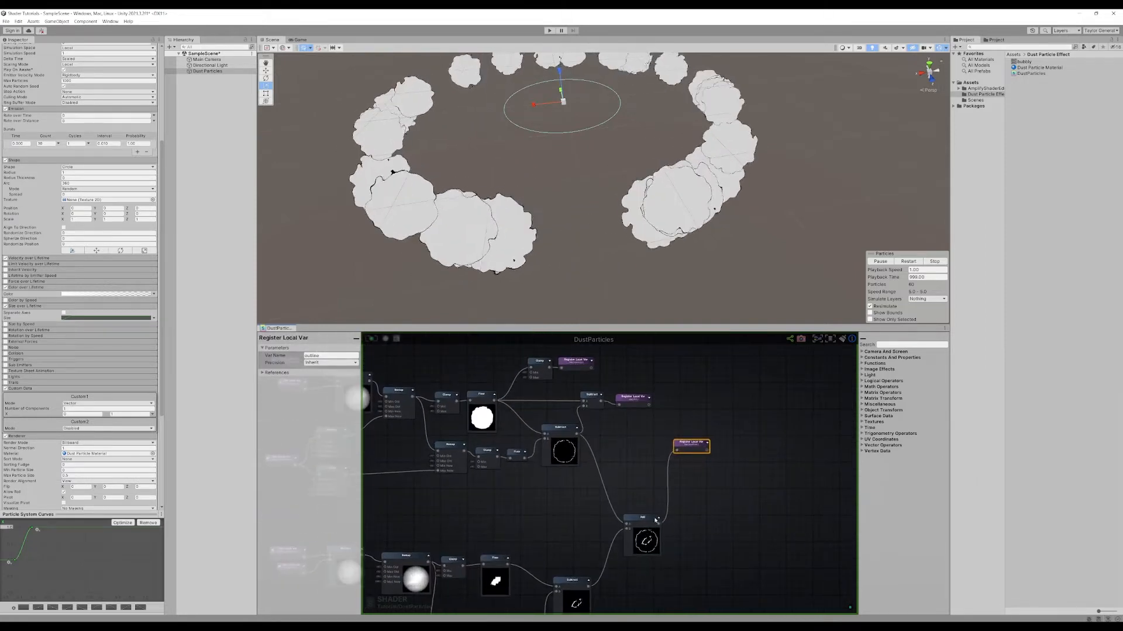
left_click_drag(658, 524, 585, 410)
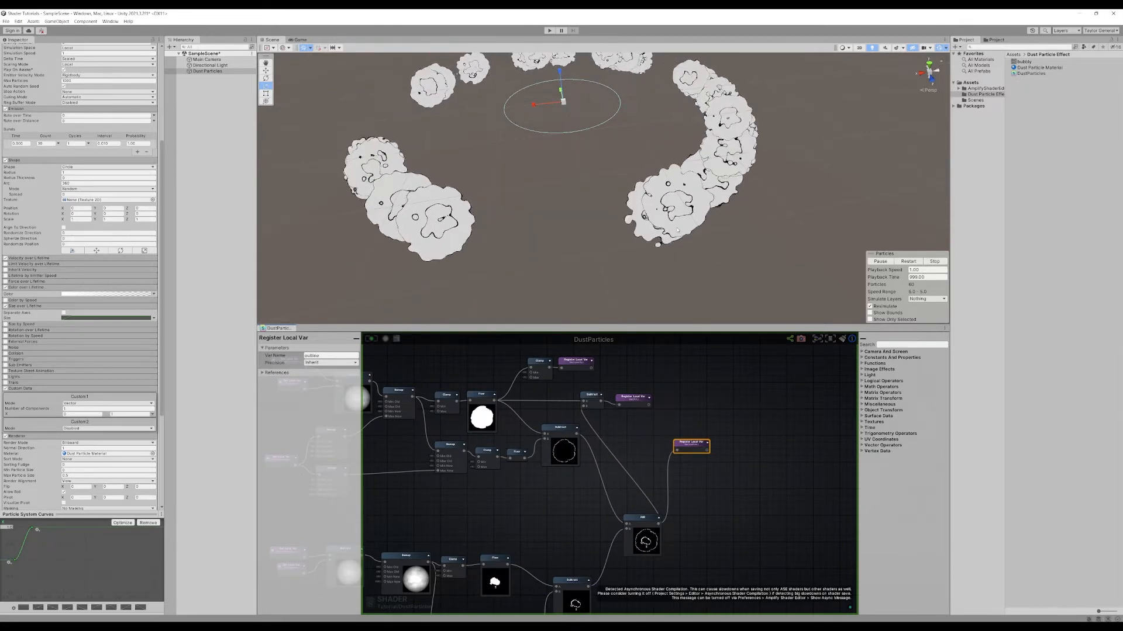
scroll(604, 193, "down", 2)
middle_click_drag(604, 193, 636, 268)
scroll(618, 198, "up", 3)
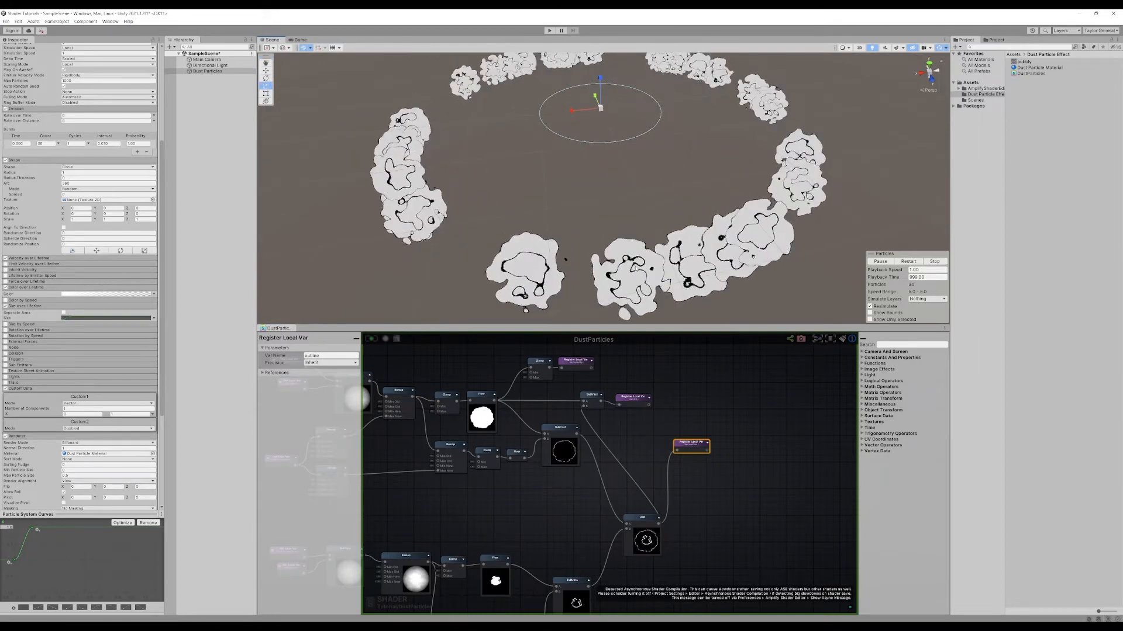
scroll(619, 262, "down", 1)
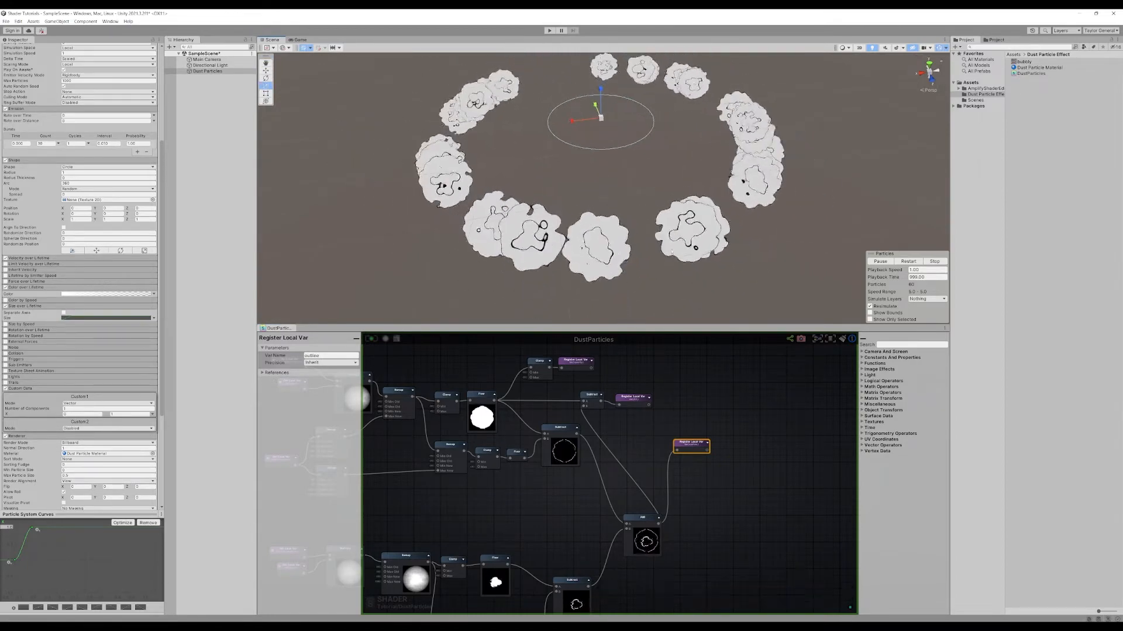
- Duplicate the vertex alpha Get Local Var with its two Remap nodes and place the copies beneath the lower noise branch
middle_click_drag(524, 488, 815, 380)
scroll(529, 480, "up", 4)
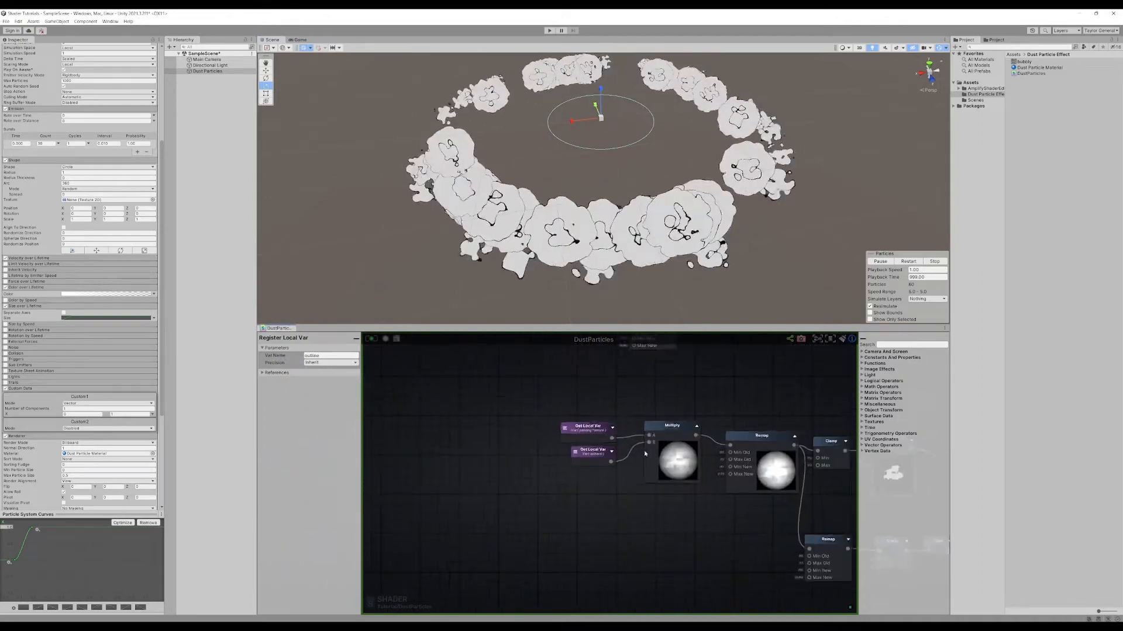
scroll(667, 539, "down", 4)
middle_click_drag(554, 378, 580, 462)
scroll(580, 461, "up", 4)
middle_click_drag(767, 475, 717, 495)
left_click_drag(433, 531, 617, 449)
middle_click_drag(617, 449, 535, 516)
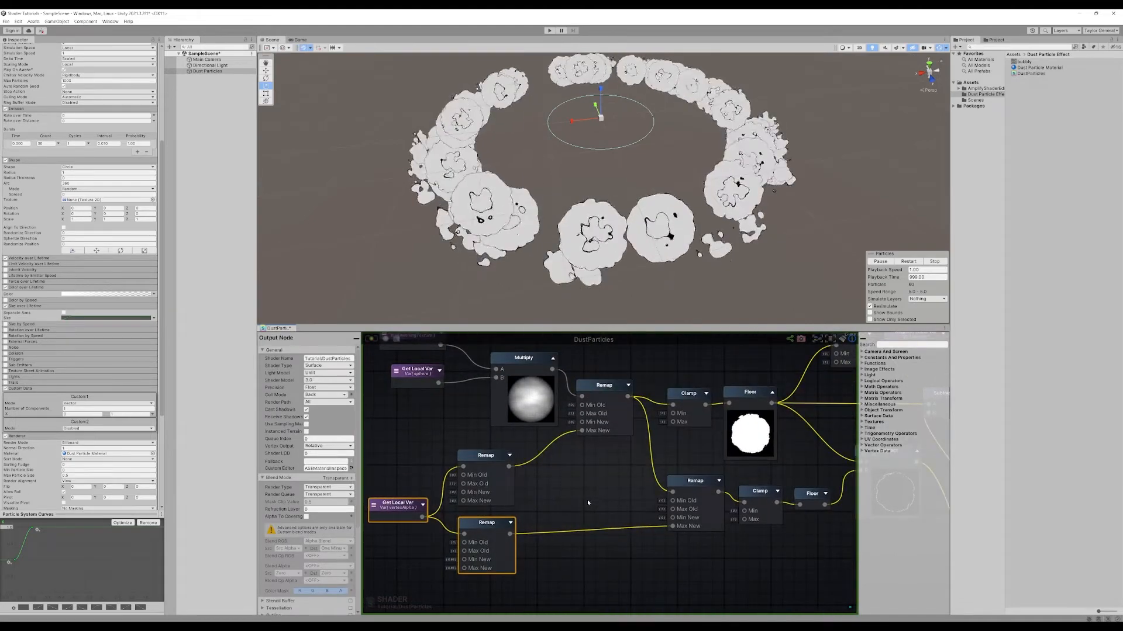
scroll(657, 460, "down", 5)
left_click_drag(522, 513, 623, 429)
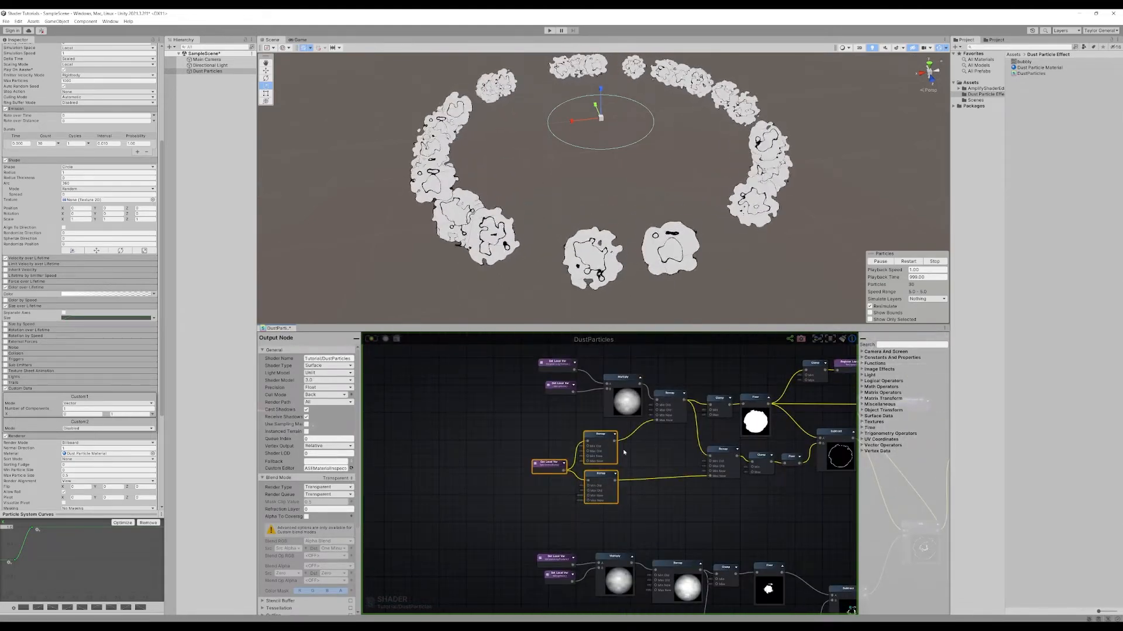
middle_click_drag(673, 488, 641, 412)
key("ctrl+d")
middle_click_drag(653, 433, 664, 401)
left_click_drag(642, 395, 542, 545)
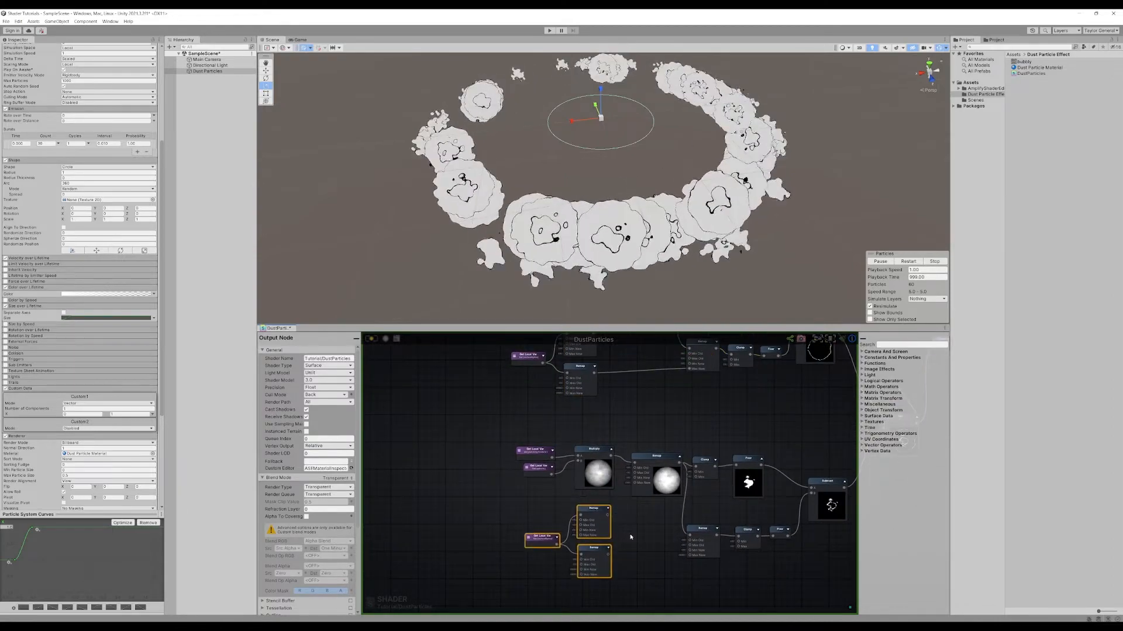
- Connect the two duplicated Remap outputs to the Max New inputs of the lower branch's upper and lower Remap nodes
left_click(624, 535)
scroll(614, 530, "up", 4)
left_click_drag(604, 506, 651, 450)
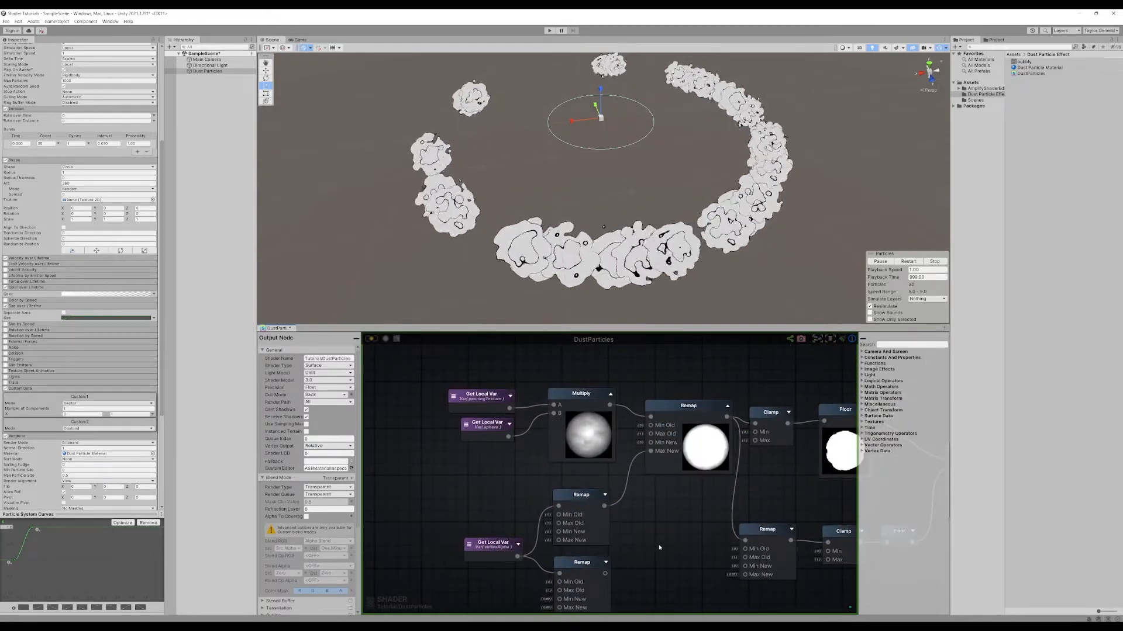
middle_click_drag(659, 546, 602, 485)
left_click_drag(548, 513, 688, 514)
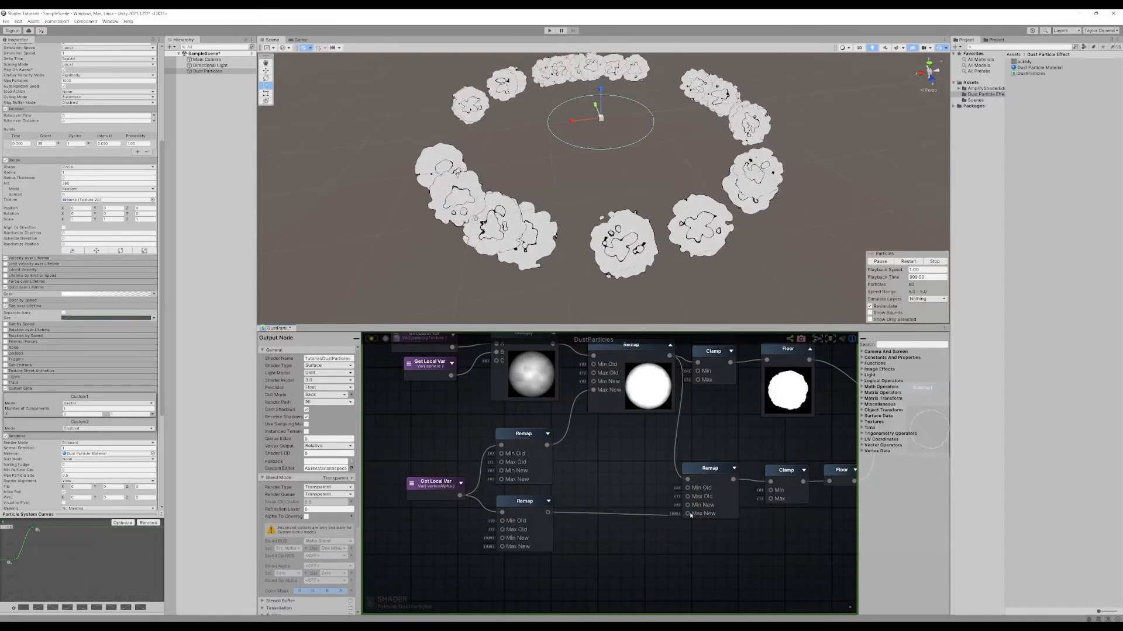
- Set Max New of the upper duplicated Remap node to 1.5 and update the shader
left_click(523, 434)
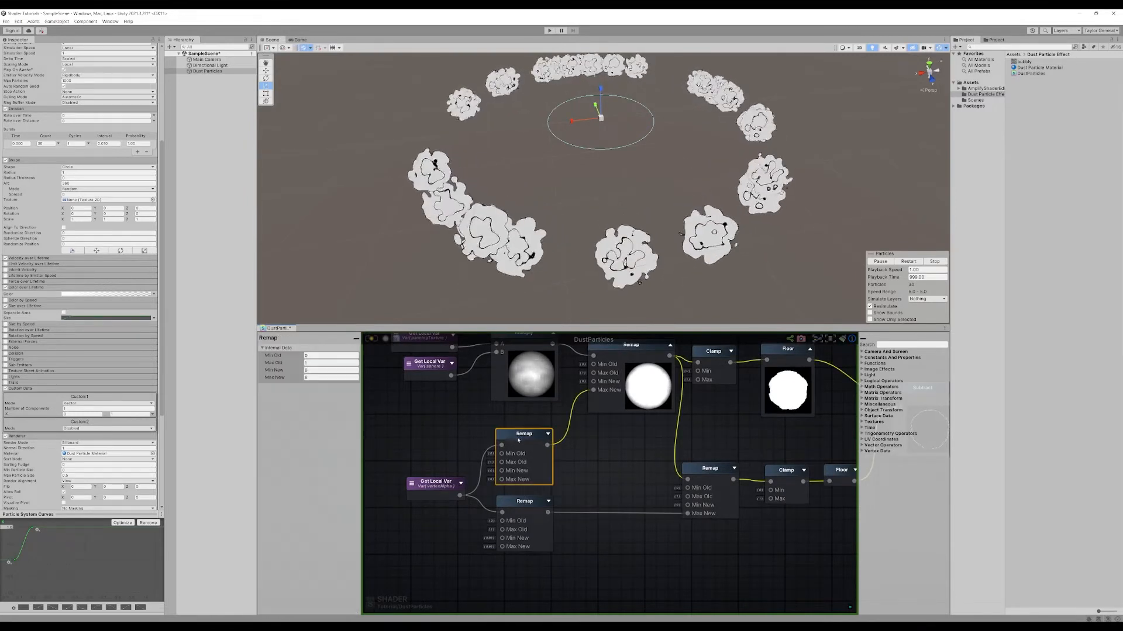
double_click(319, 378)
type("1.5")
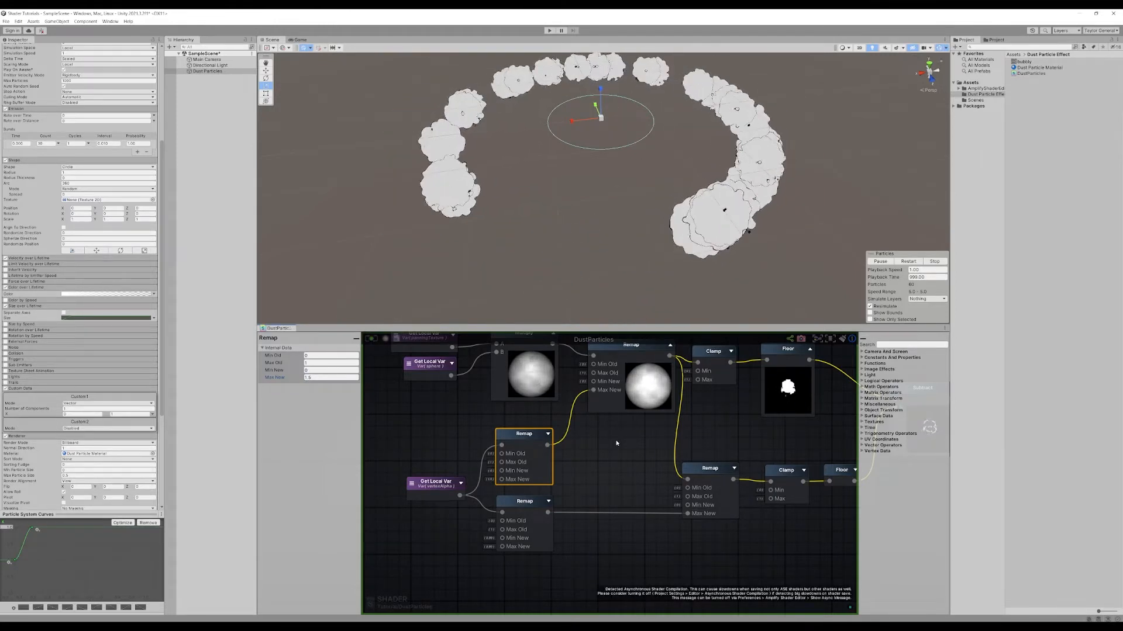
middle_click_drag(571, 179, 552, 220)
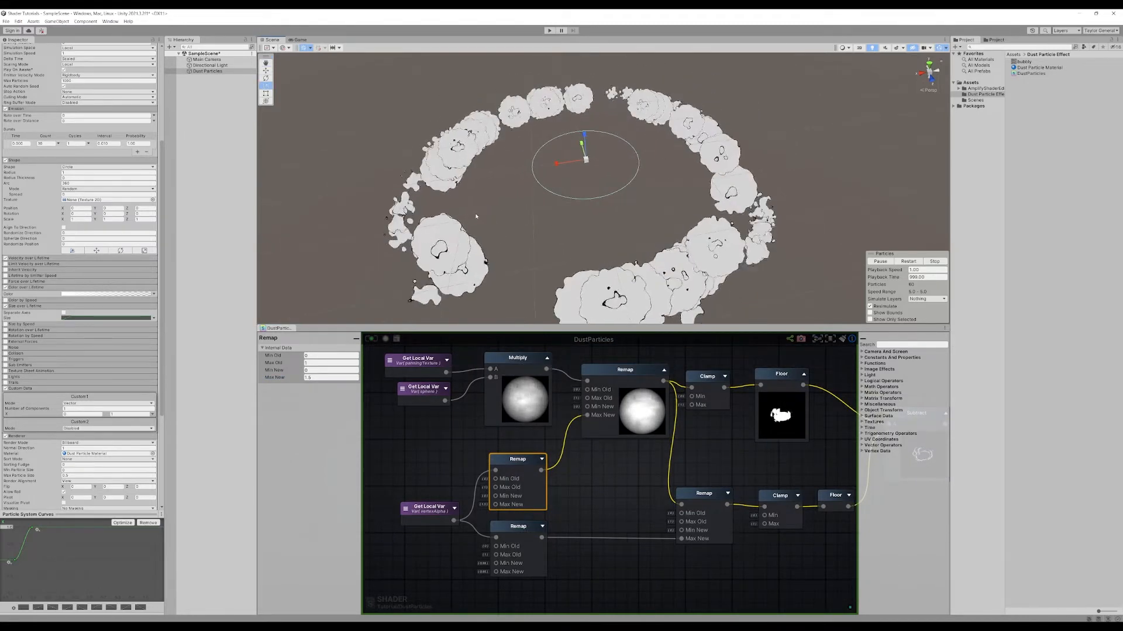
- Set Min New of the upper duplicated Remap node to 0.5 and update the shader
middle_click_drag(601, 469, 643, 444)
left_click(618, 457)
left_click(560, 445)
left_click(322, 371)
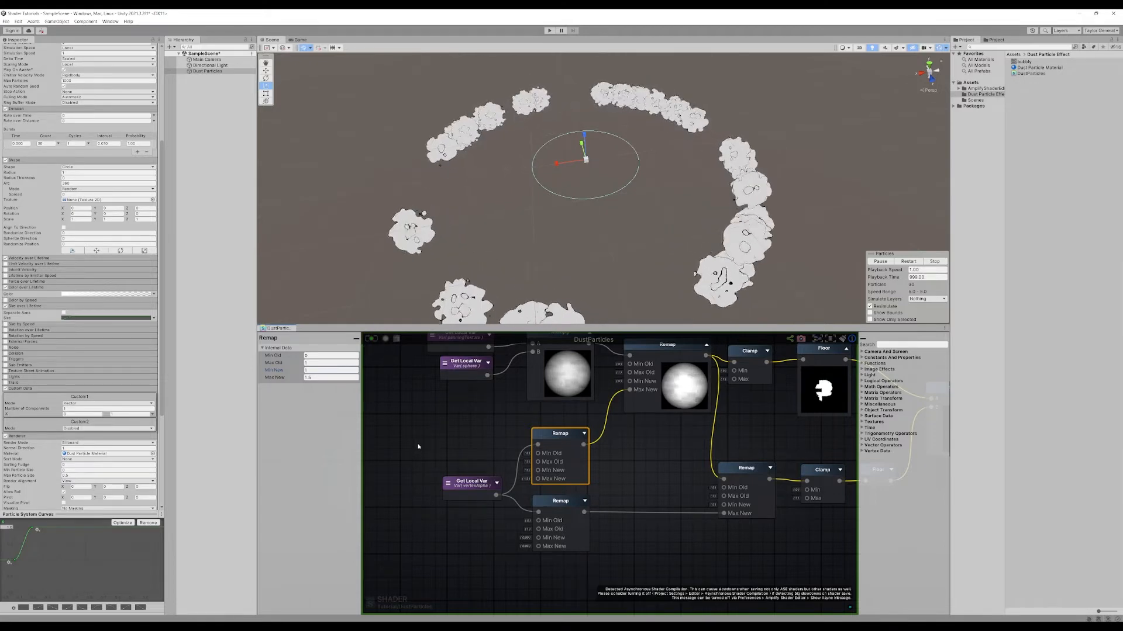
scroll(576, 263, "down", 3)
middle_click_drag(575, 261, 577, 243)
left_click(521, 391)
left_click(555, 433)
left_click(332, 371)
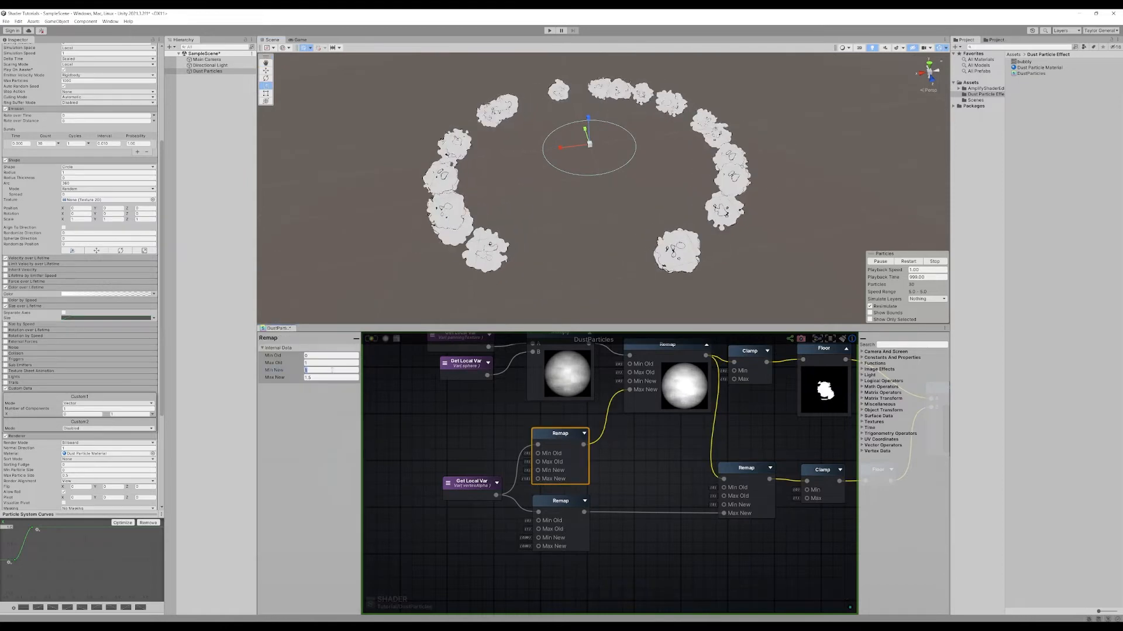
type("0.5")
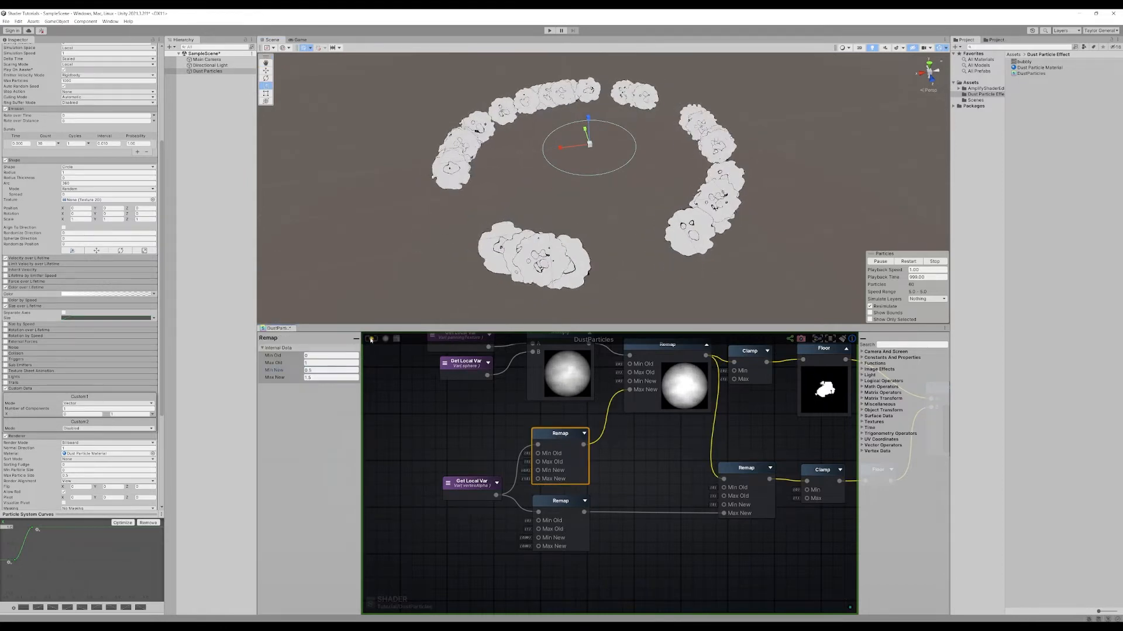
left_click(371, 339)
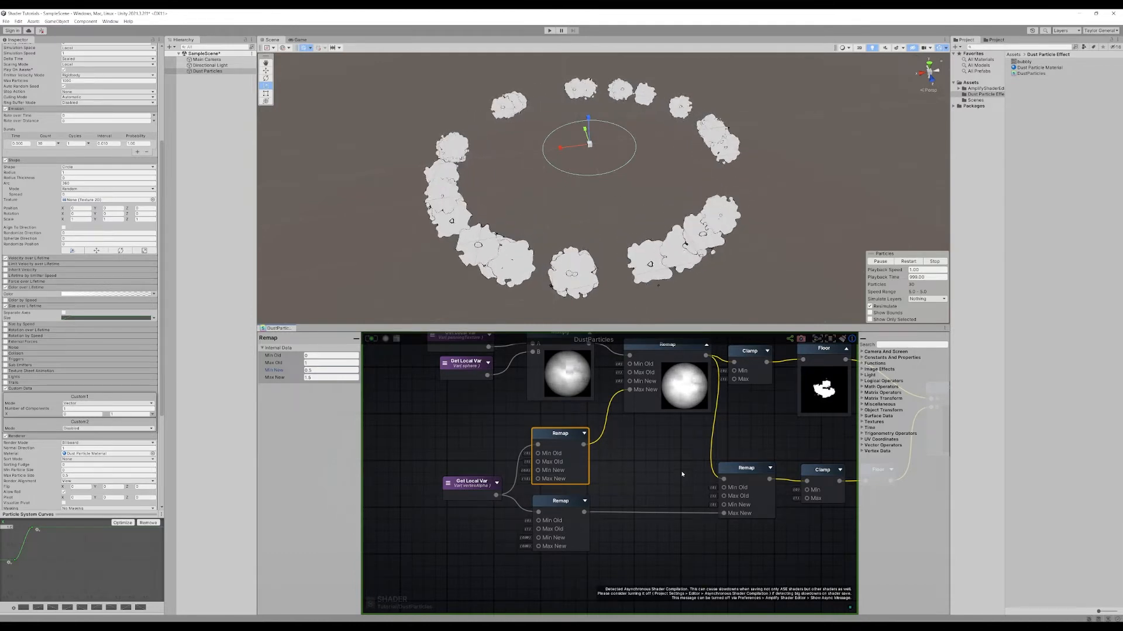
- Raise Max New of the upper duplicated Remap node to 2 and update the shader
middle_click_drag(688, 457, 584, 480)
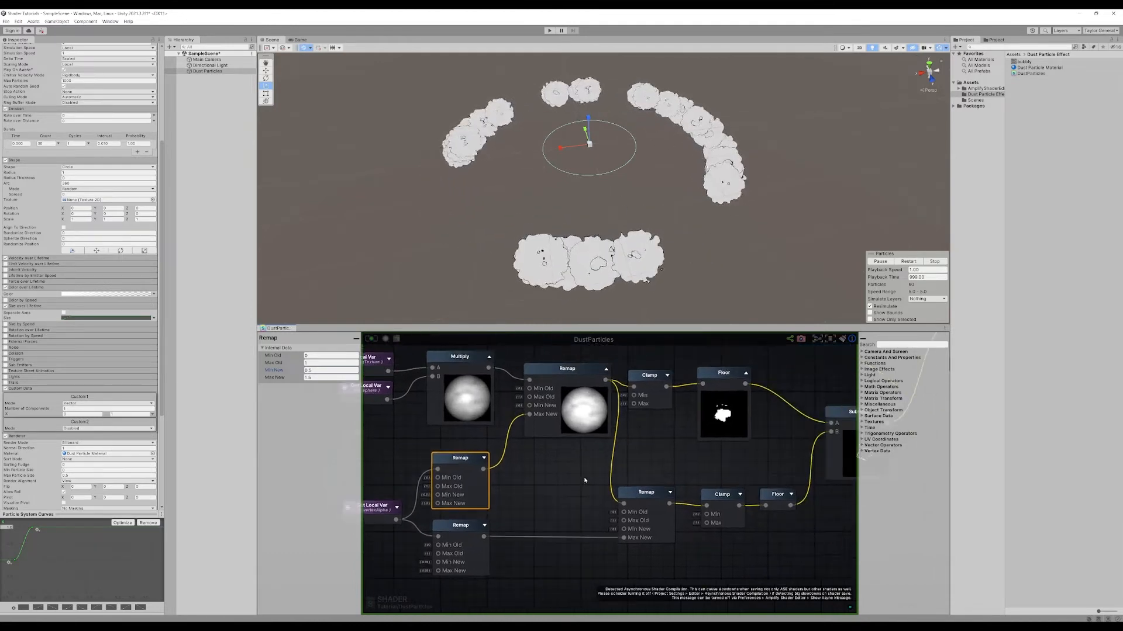
scroll(584, 480, "down", 3)
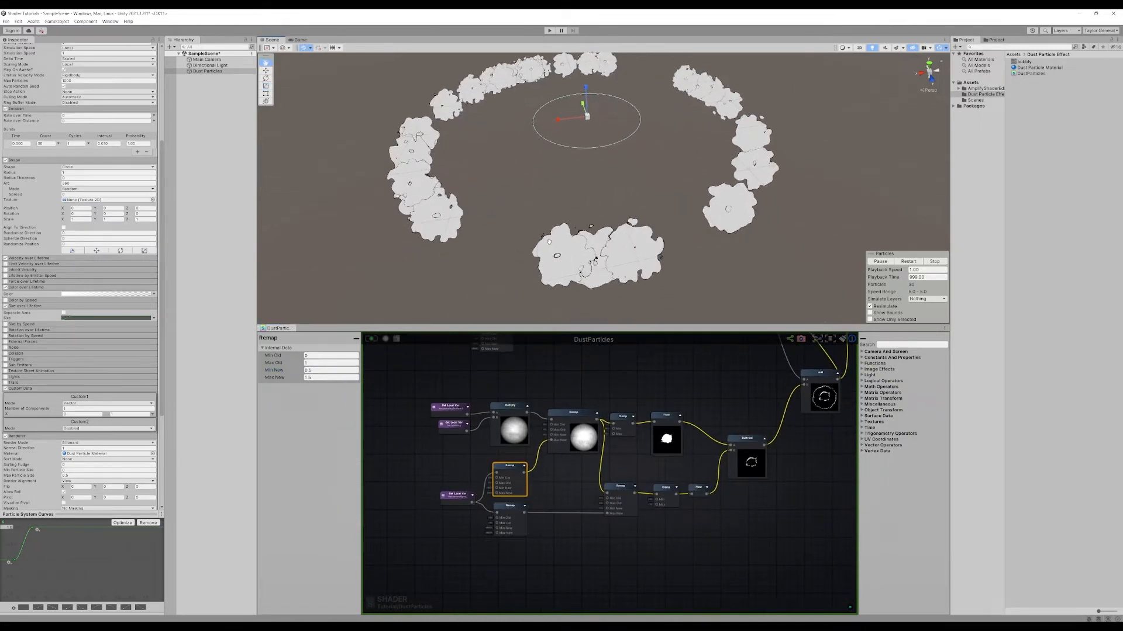
scroll(538, 479, "up", 3)
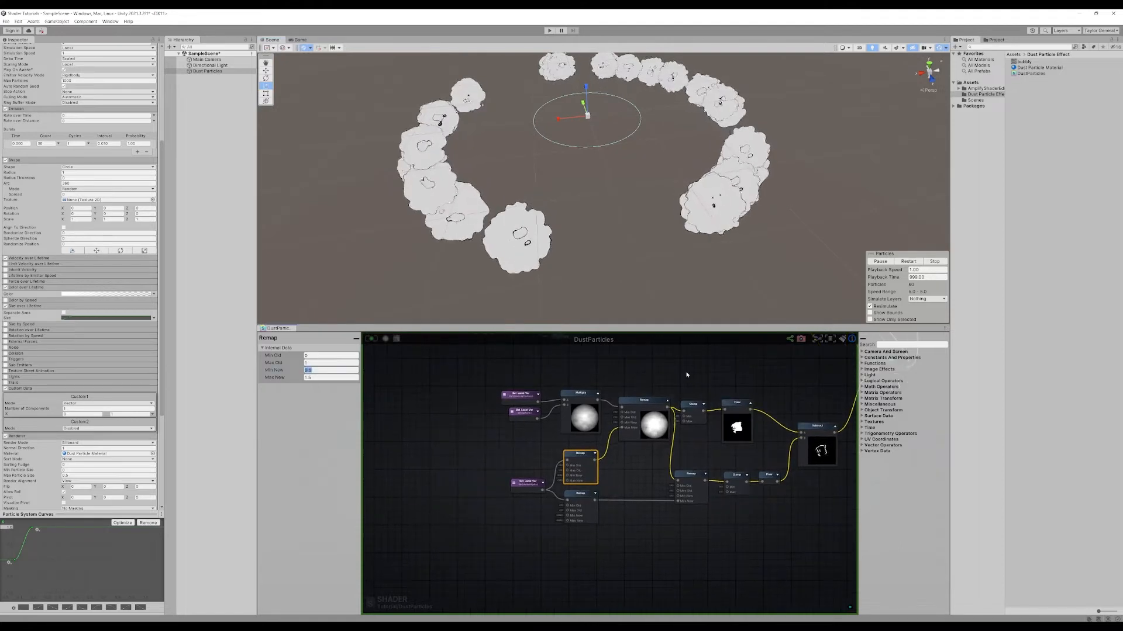
left_click(538, 483)
left_click(526, 498)
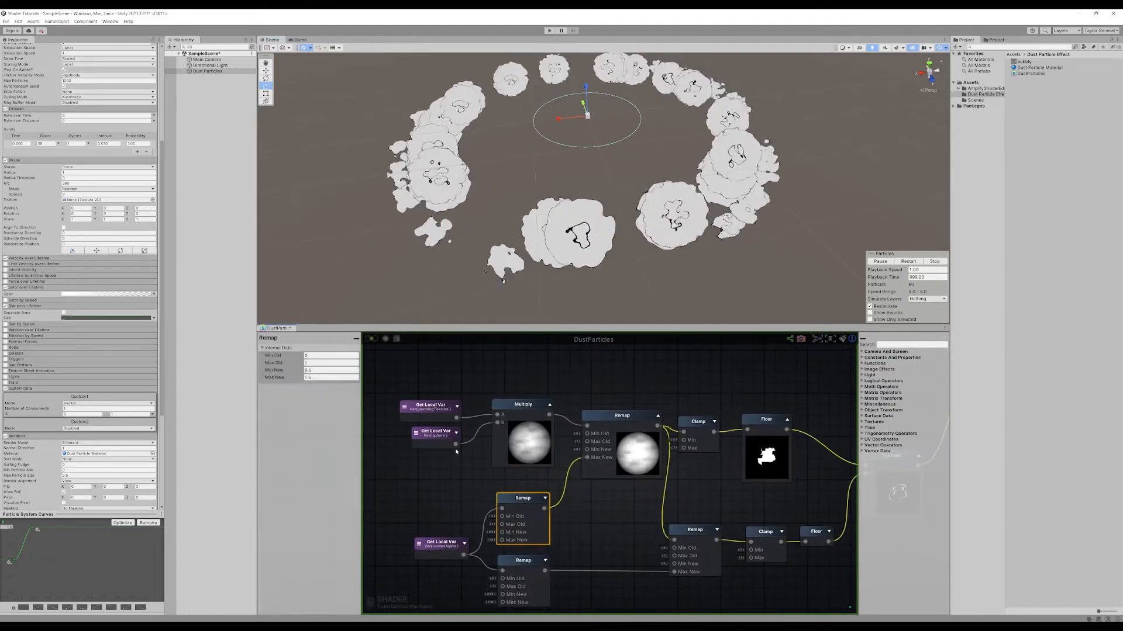
left_click(371, 339)
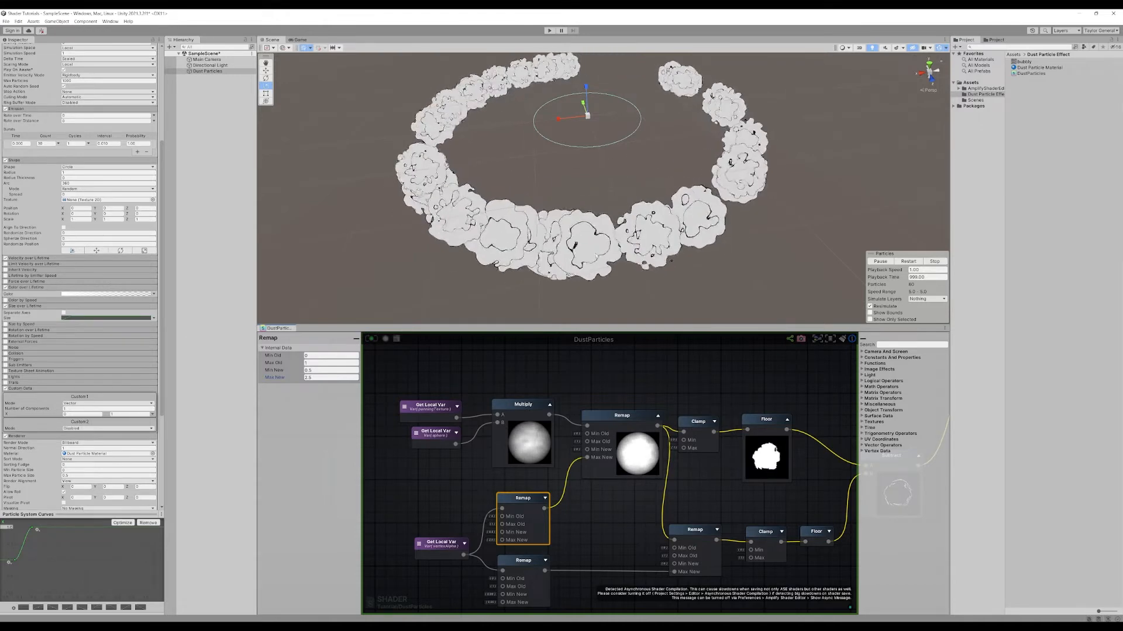
left_click(321, 378)
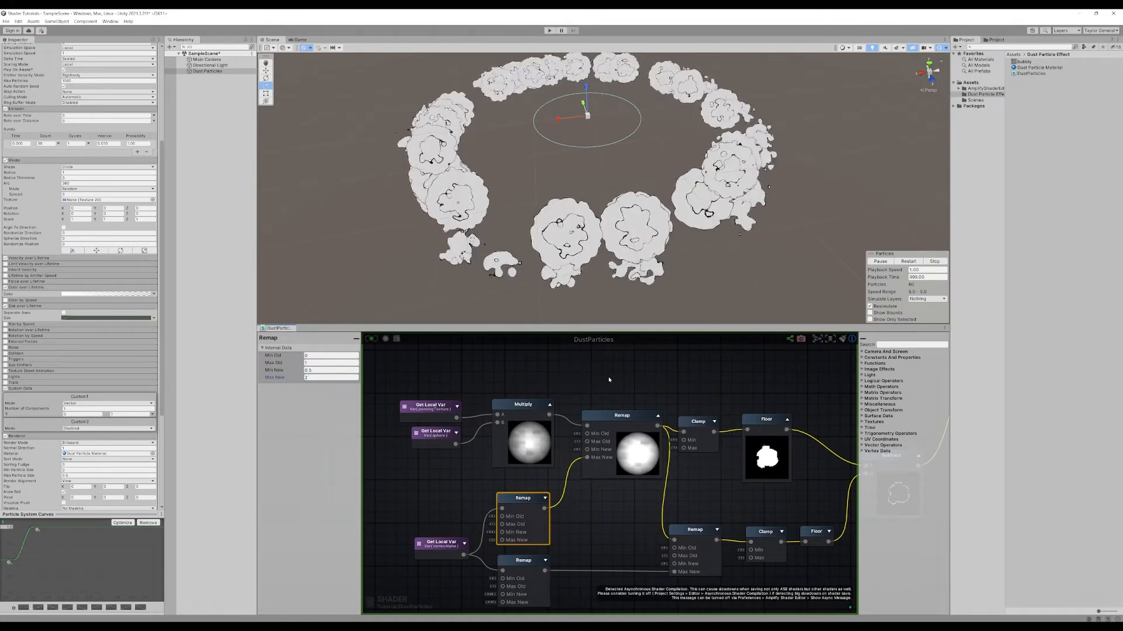
- Pause the particle playback and examine the inner outlines on the dust particles up close
scroll(592, 250, "up", 5)
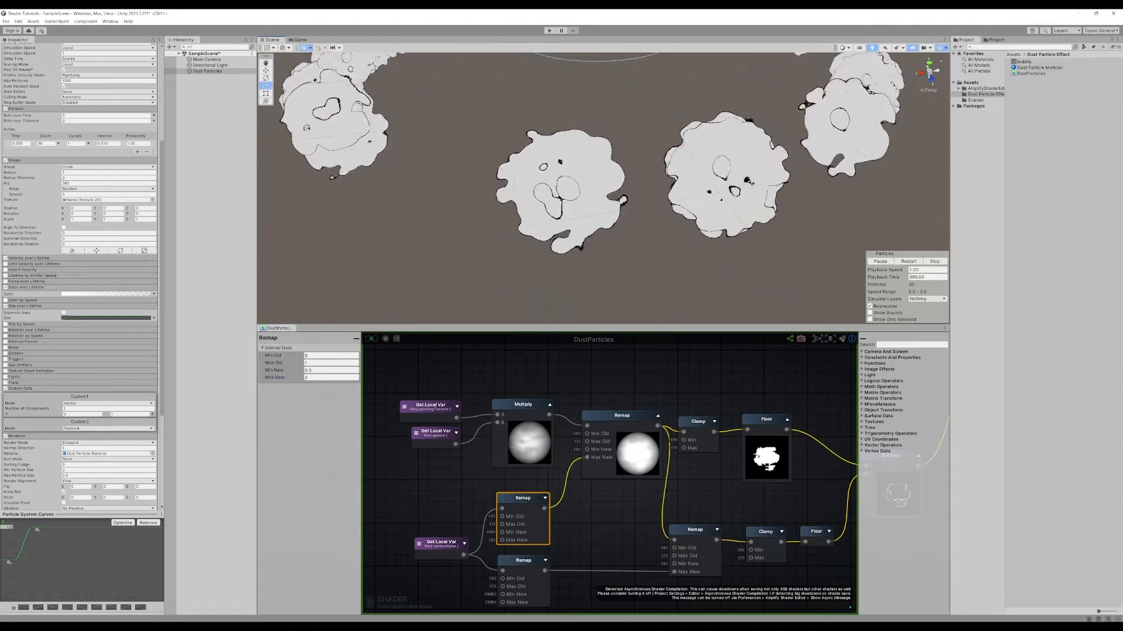
left_click(880, 261)
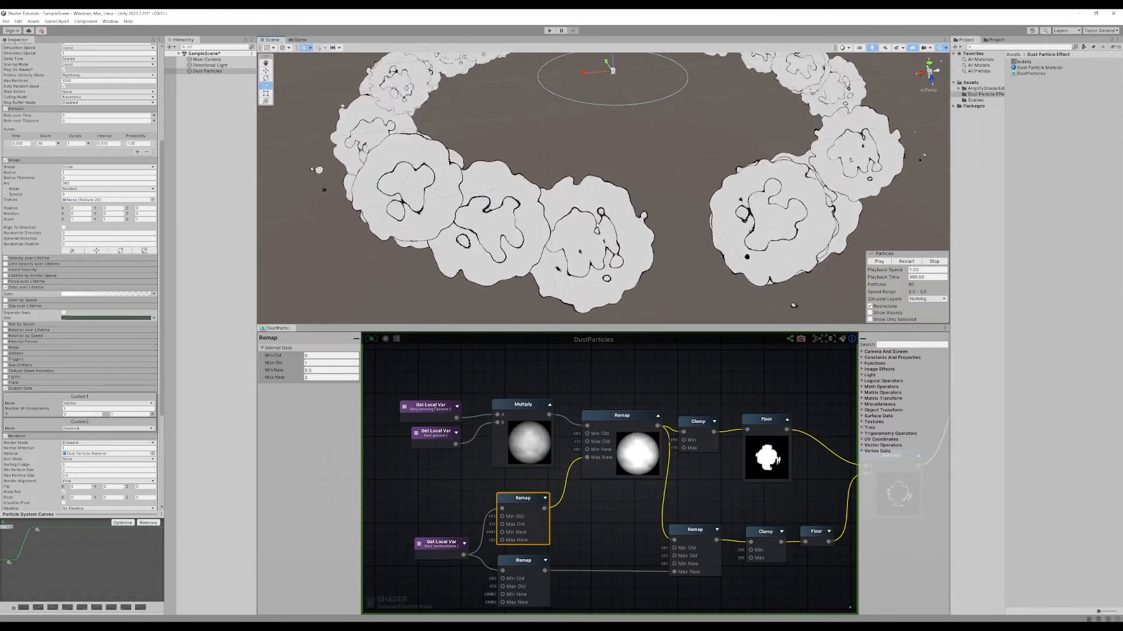
scroll(722, 458, "down", 5)
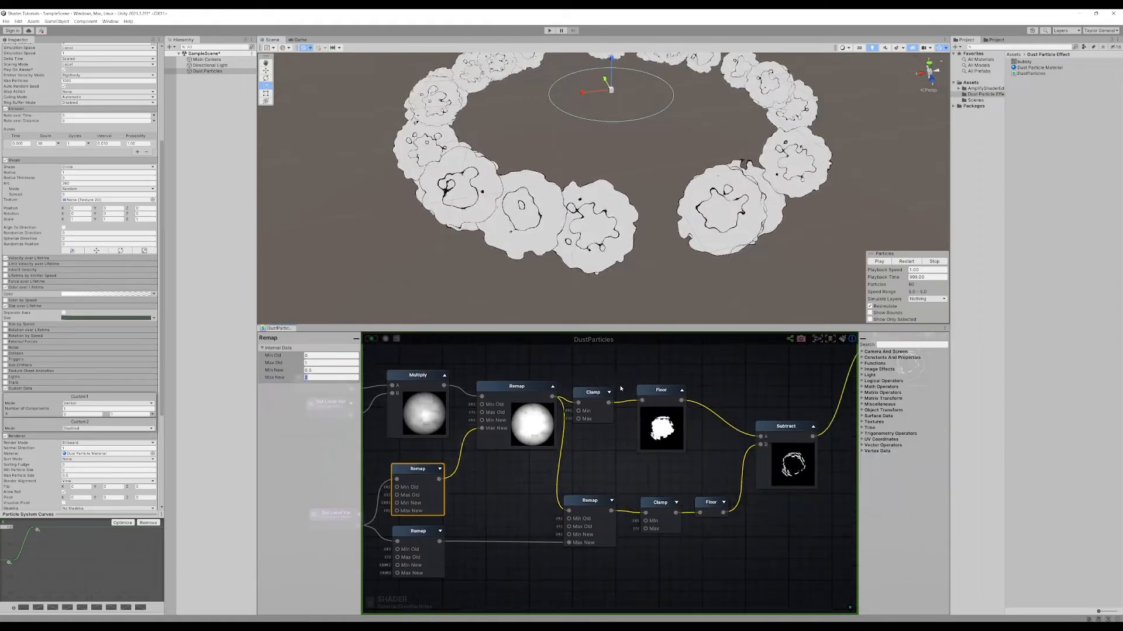
- Reposition the Subtract node of the inner outline branch so it sits nearly level with the upper Floor node
scroll(721, 458, "up", 6)
scroll(692, 435, "down", 4)
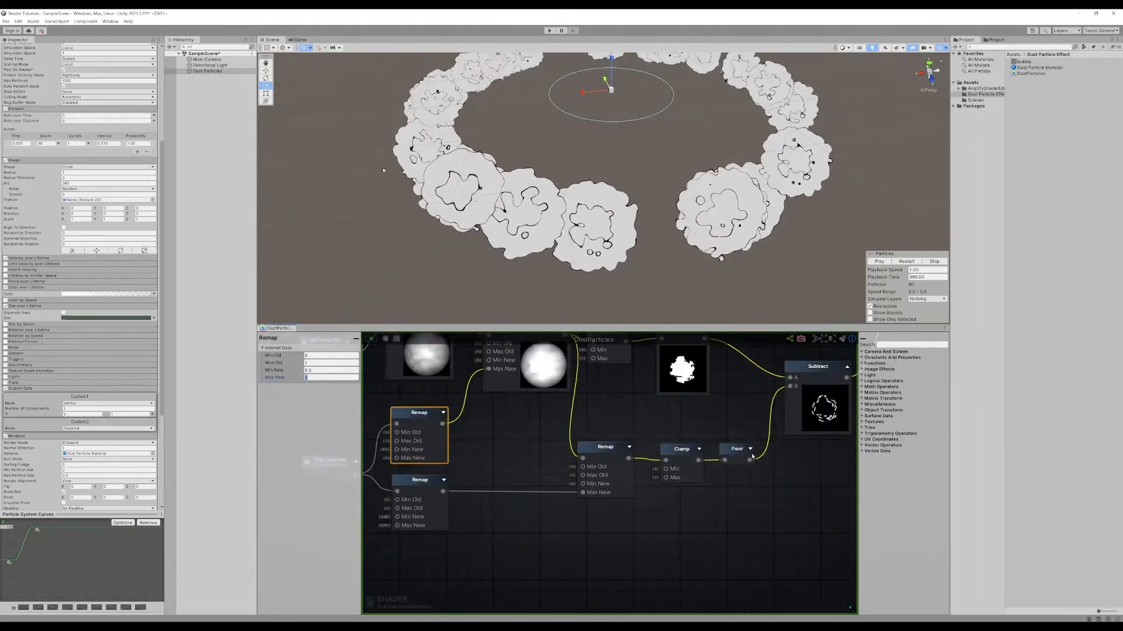
scroll(691, 436, "up", 5)
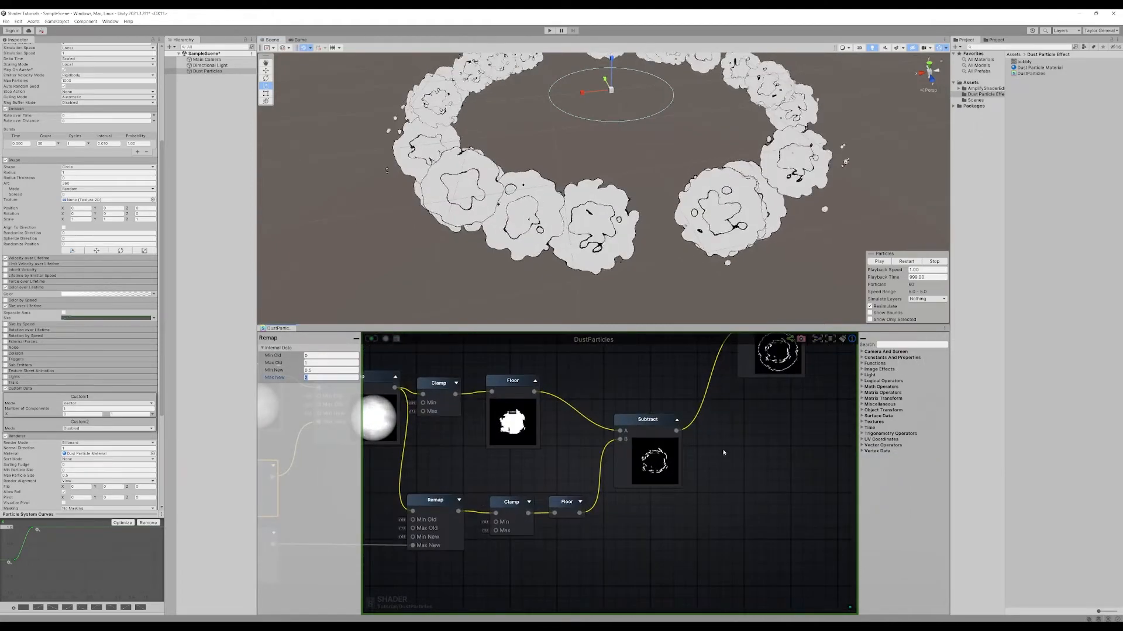
left_click_drag(658, 428, 650, 399)
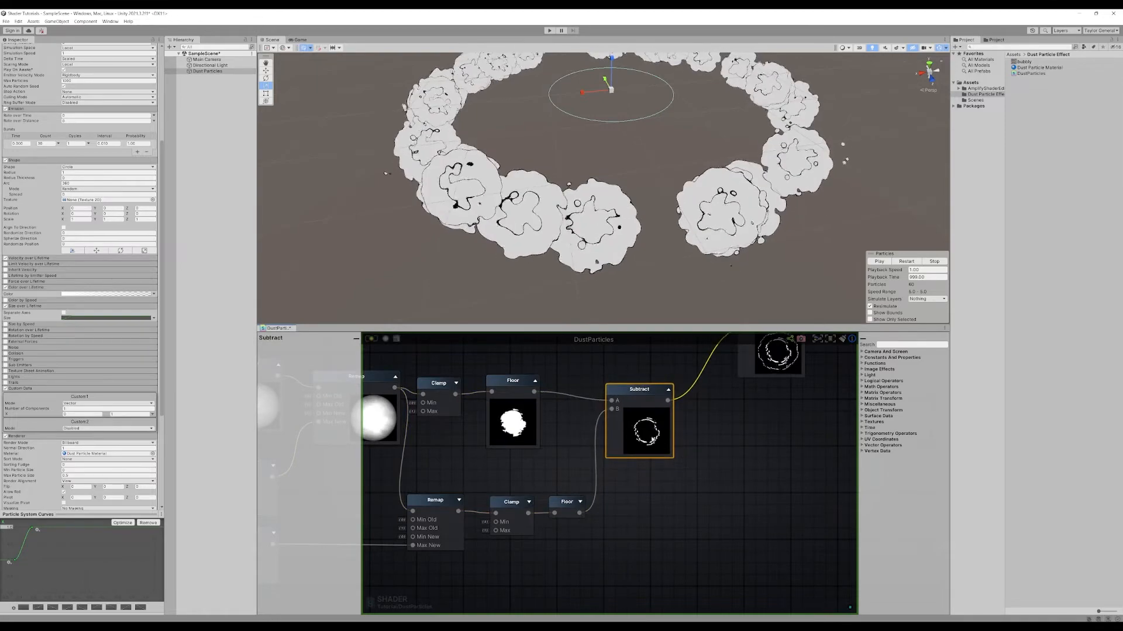
- Add a third Remap node below the two existing outline branches and feed it from the Multiply node's output
middle_click_drag(604, 475, 665, 470)
scroll(556, 468, "down", 3)
middle_click_drag(552, 465, 659, 480)
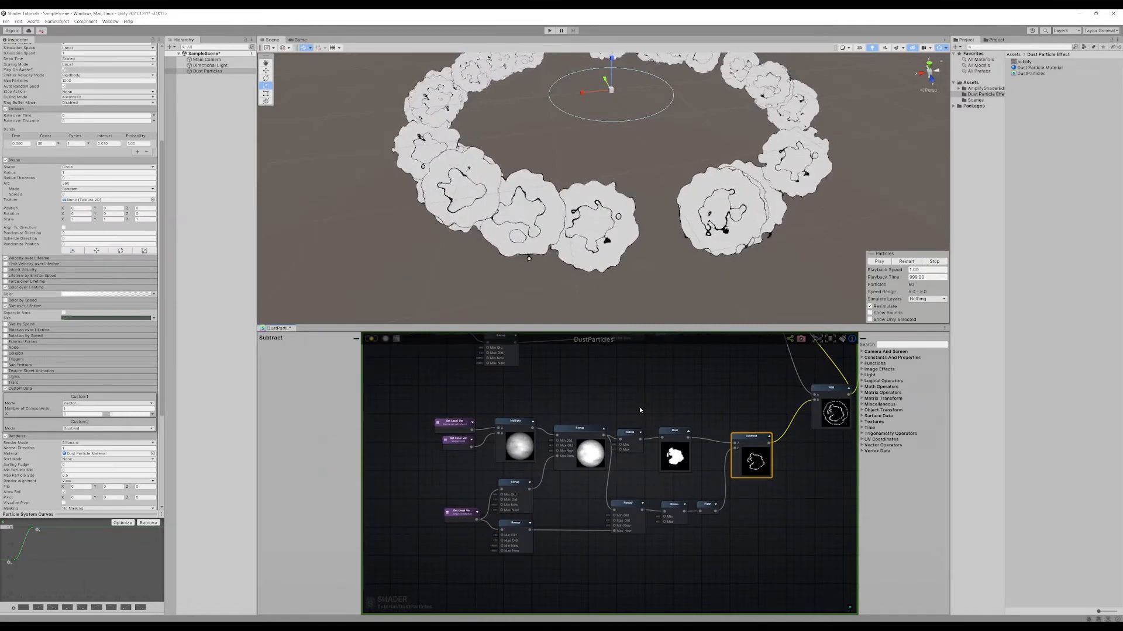
middle_click_drag(583, 500, 584, 456)
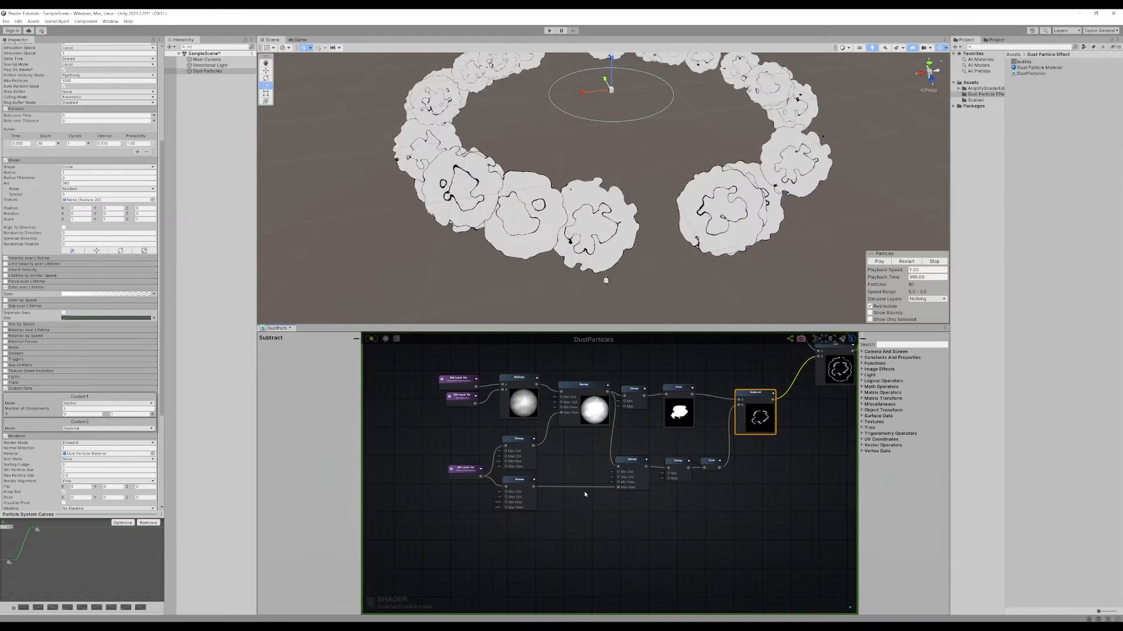
left_click(584, 521)
right_click(584, 520)
type("remap")
key("Return")
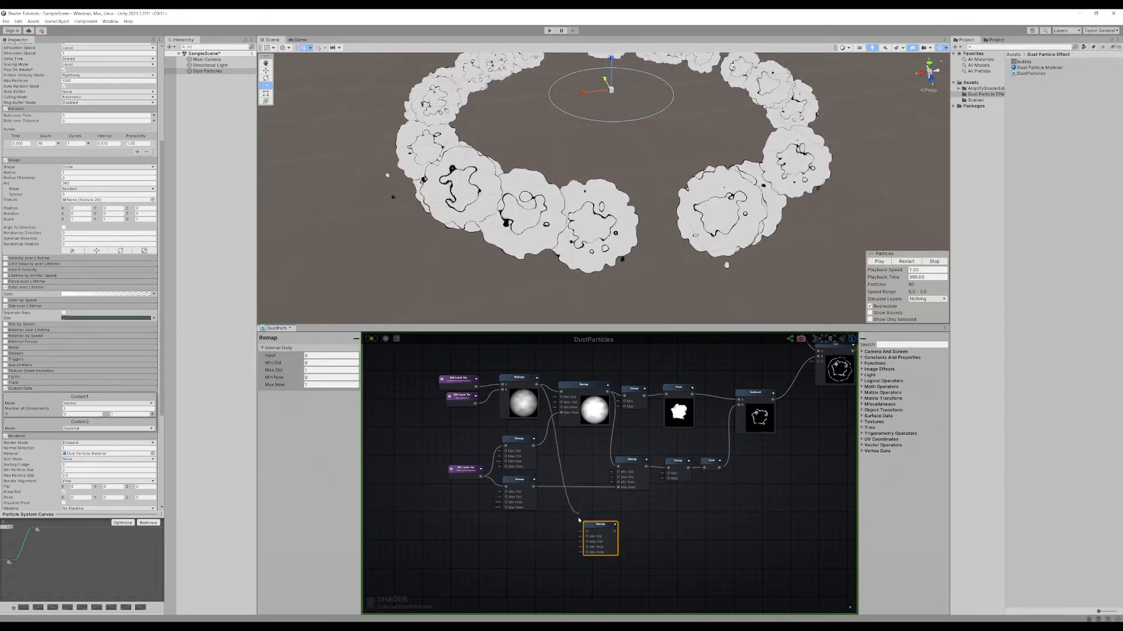
left_click_drag(586, 531, 611, 529)
- Add Clamp and Floor nodes, chain them after the new Remap node, and show the Floor node's preview
left_click(671, 538)
right_click(673, 539)
type("vc")
key("BackSpace")
key("BackSpace")
type("clamp")
key("Return")
right_click(673, 541)
type("floor")
key("Return")
left_click_drag(673, 540, 645, 532)
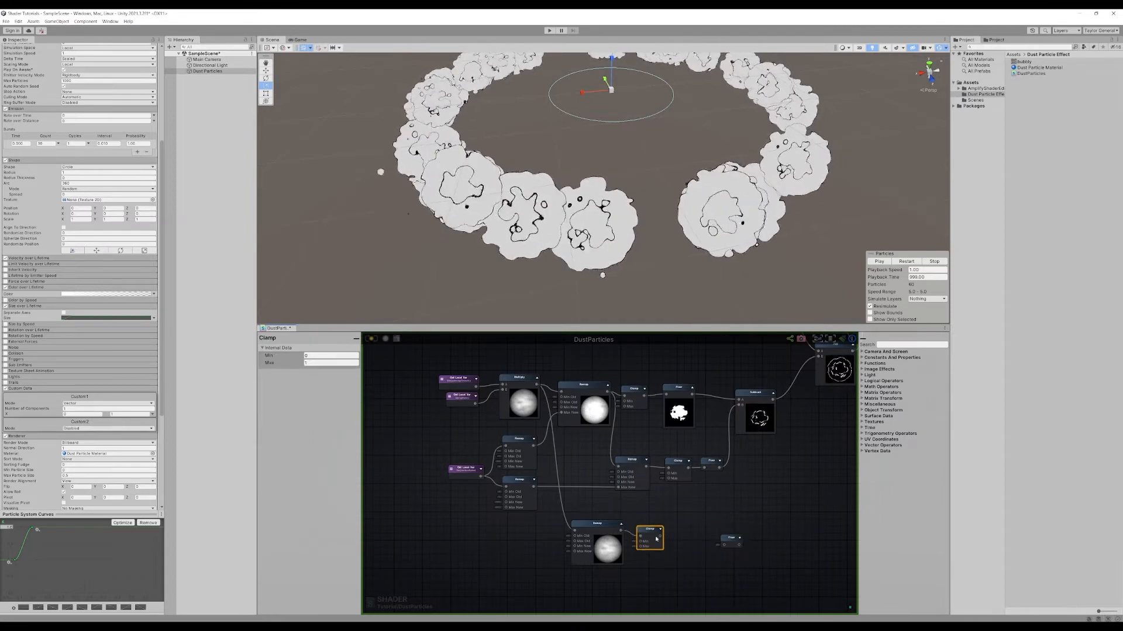
left_click_drag(731, 542, 675, 531)
left_click(692, 531)
scroll(721, 553, "up", 4)
scroll(741, 522, "down", 4)
middle_click_drag(737, 519, 711, 532)
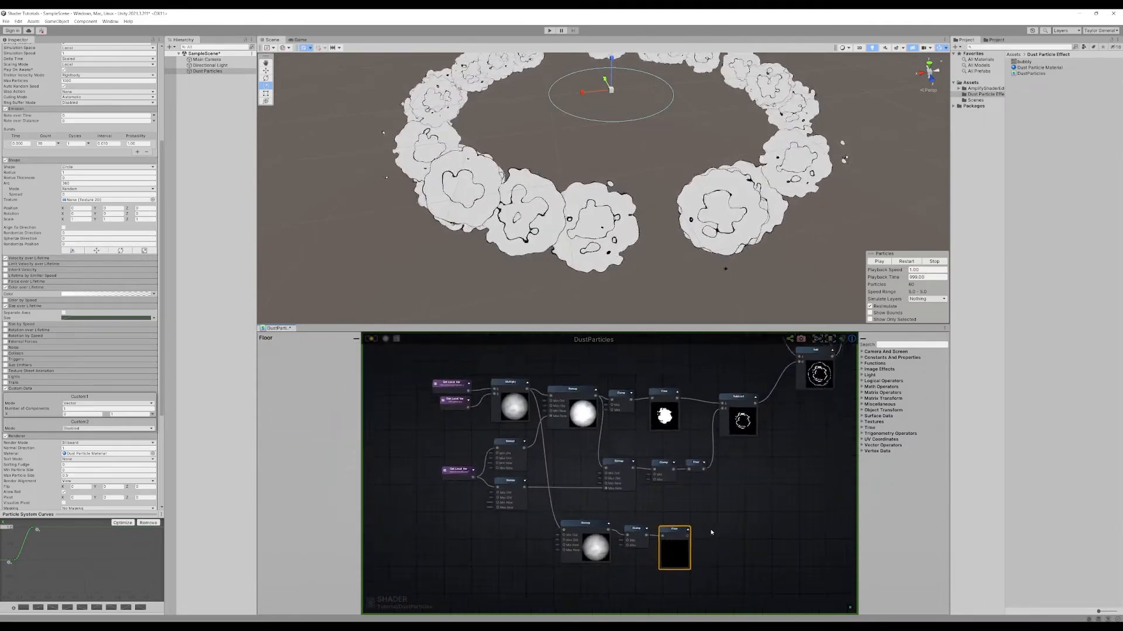
- Invert the new Remap node with Min Old 1 and Max Old 0, and try much wider Min New and Max New values
scroll(711, 532, "up", 4)
left_click(527, 520)
scroll(532, 515, "down", 4)
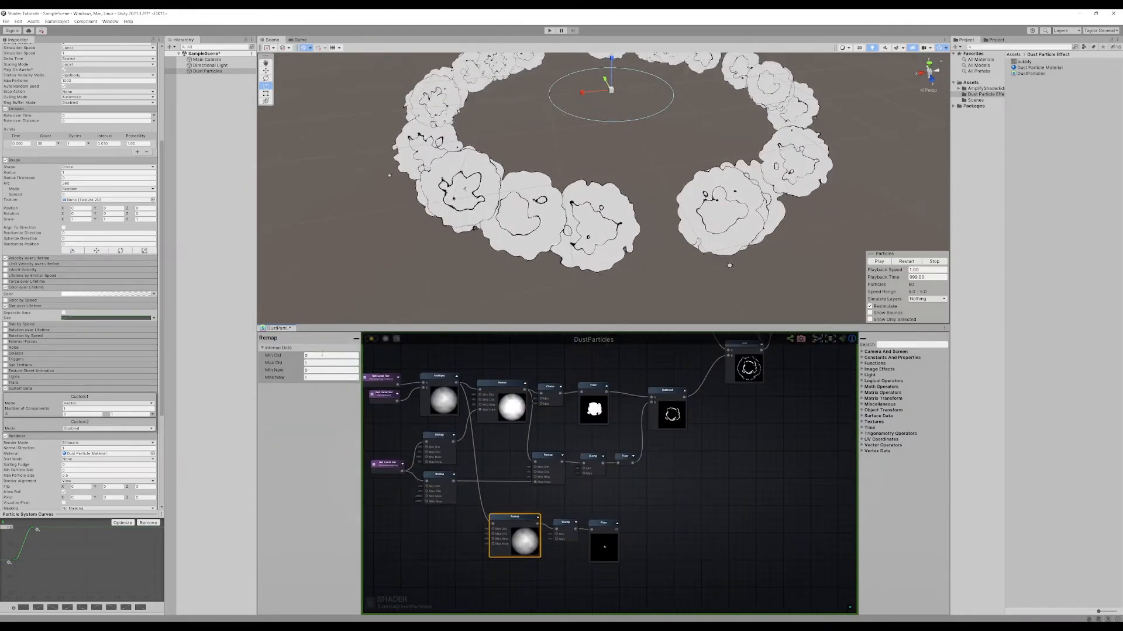
key("Tab")
type("0")
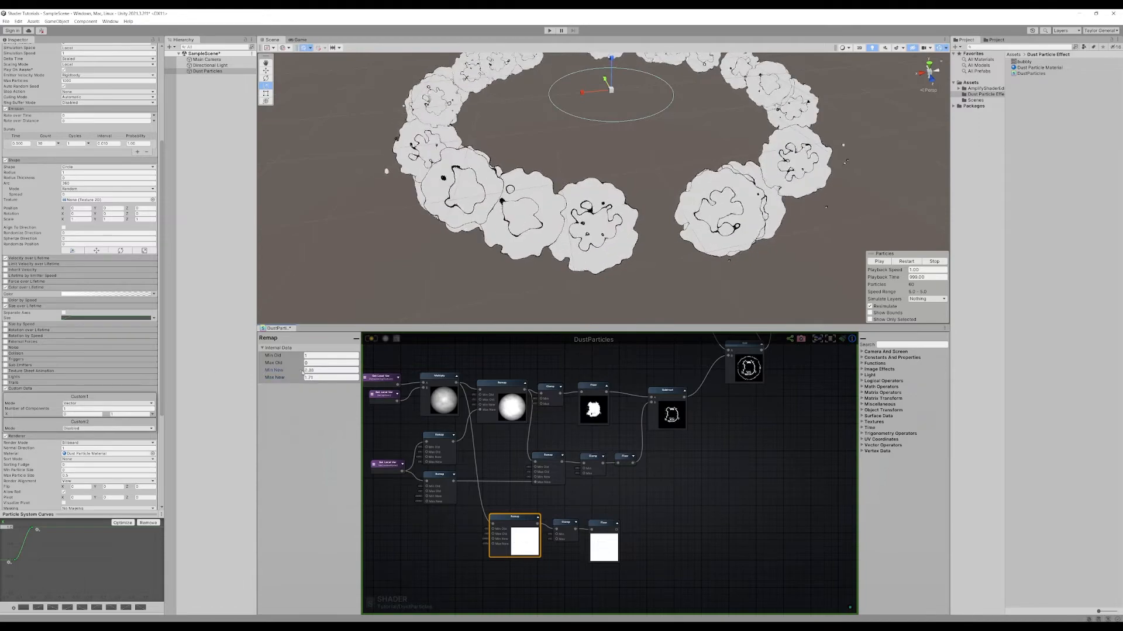
left_click_drag(353, 373, 556, 371)
left_click_drag(274, 378, 129, 377)
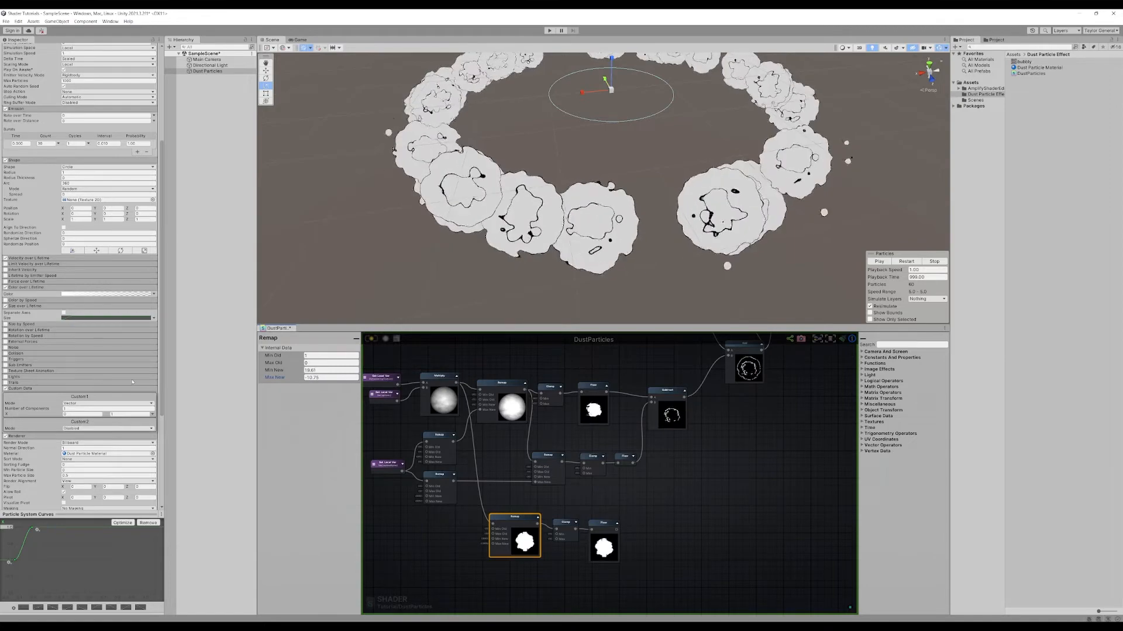
- Reset the new Remap node to Min Old 0, Max Old 1, Min New 0 and Max New 3, and fine-tune both new limits
left_click(418, 570)
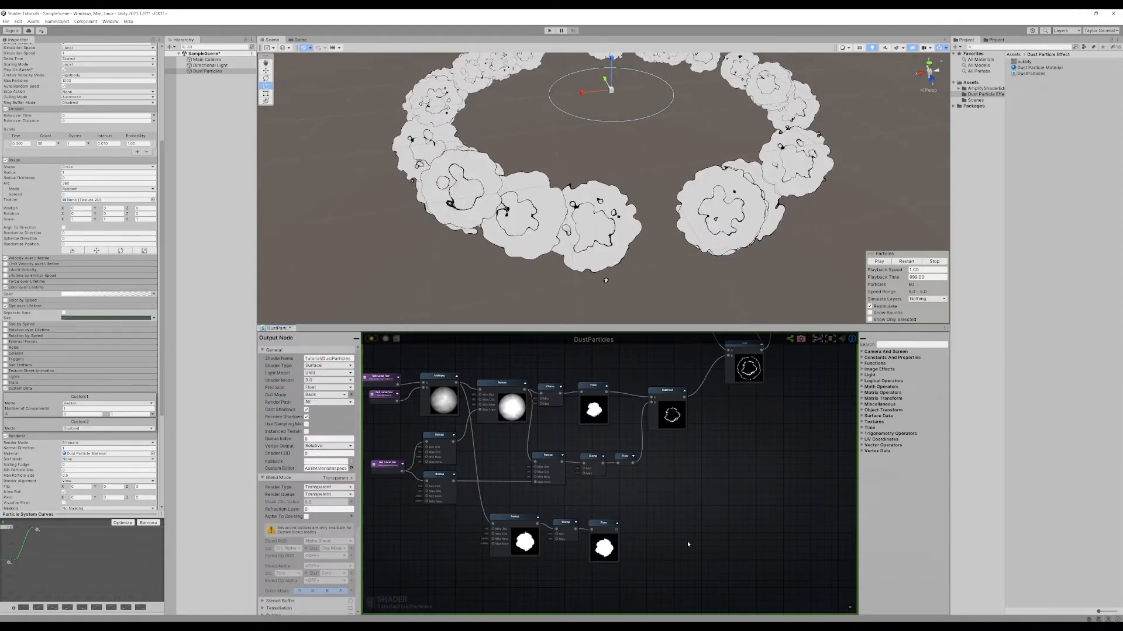
left_click_drag(648, 579, 567, 517)
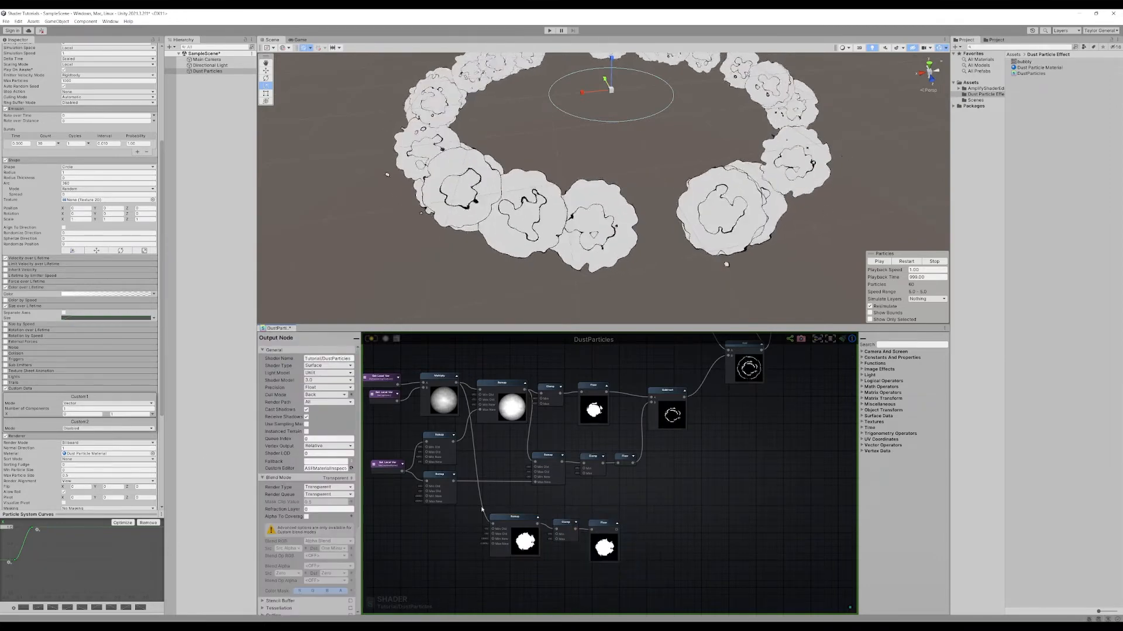
left_click(515, 518)
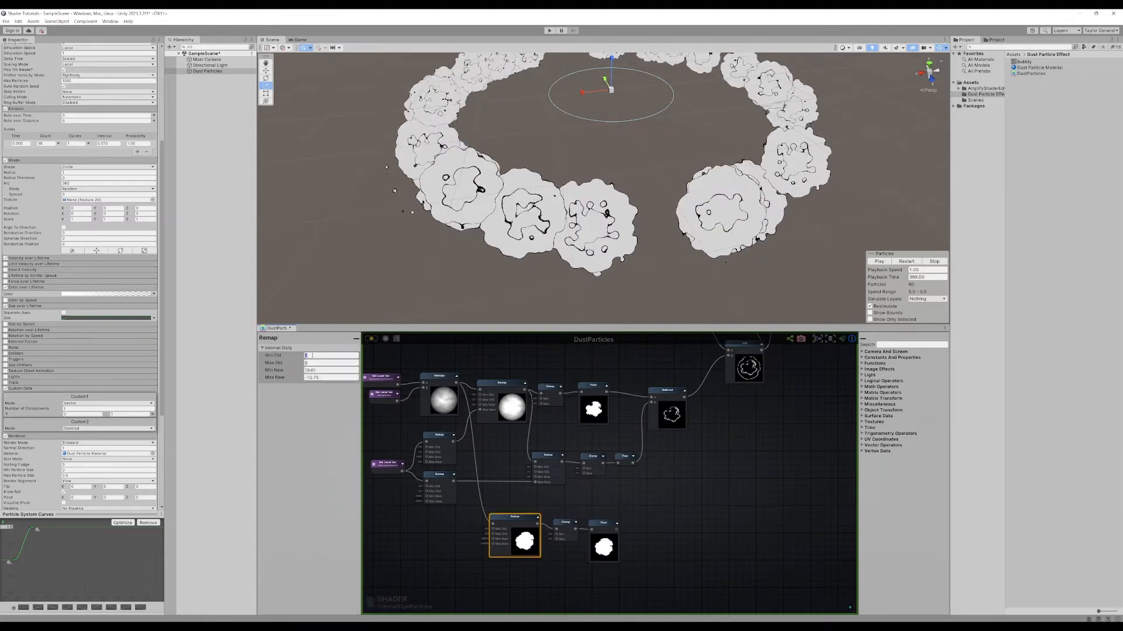
key("Tab")
type("0")
key("Tab")
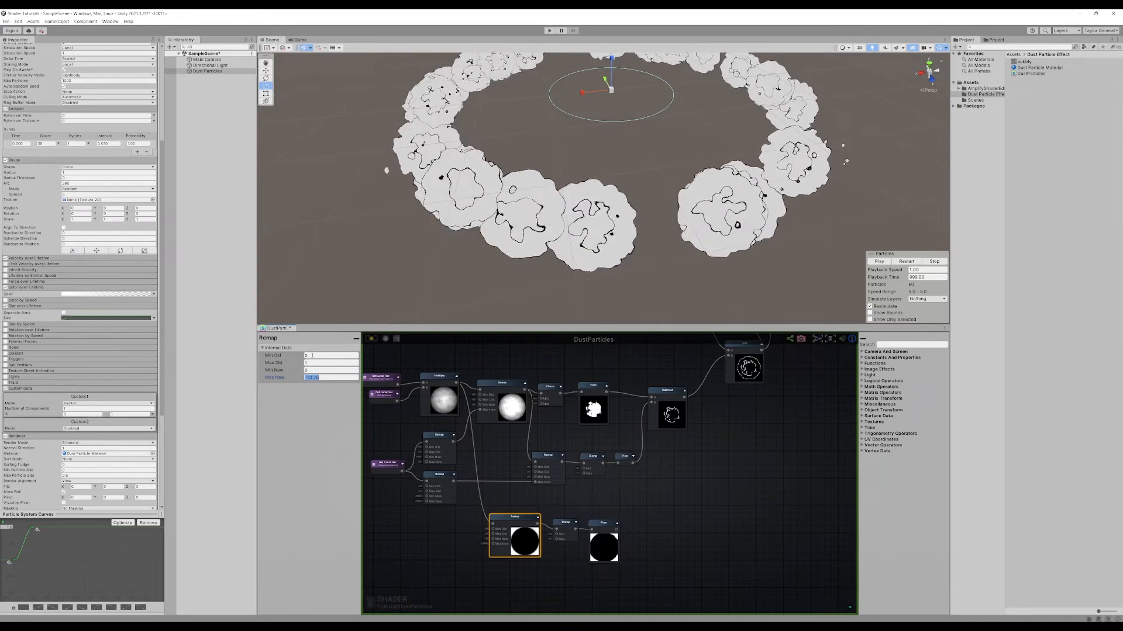
type("3")
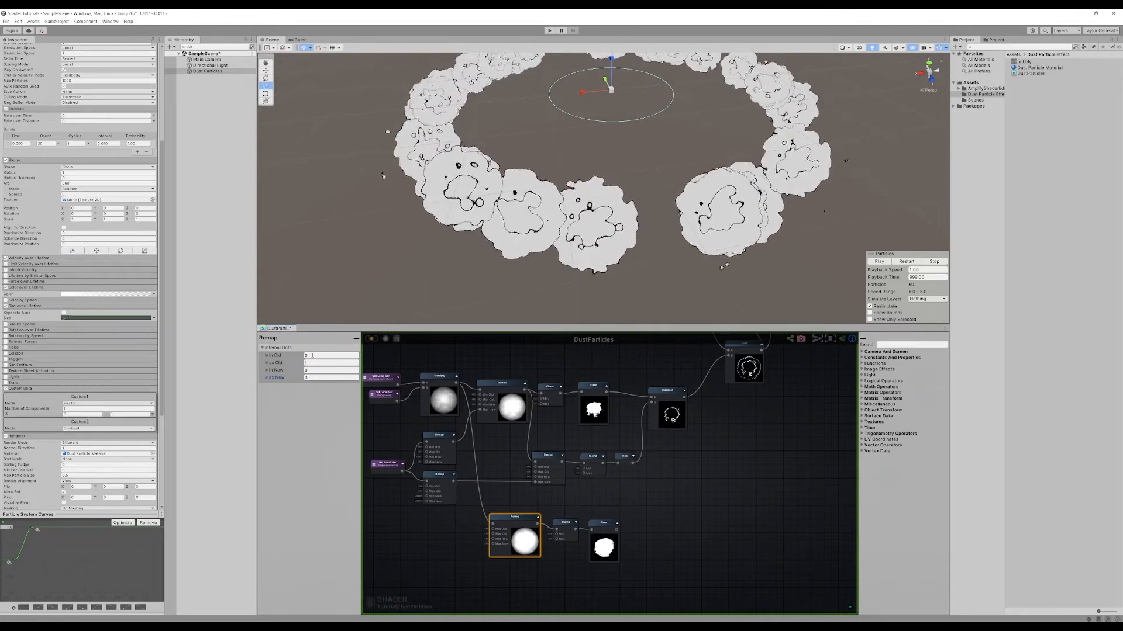
mouse_move(286, 370)
left_mouse_down()
mouse_move(150, 367)
mouse_move(288, 366)
mouse_move(177, 379)
mouse_move(315, 372)
mouse_move(275, 370)
mouse_move(295, 371)
mouse_move(284, 372)
left_mouse_up()
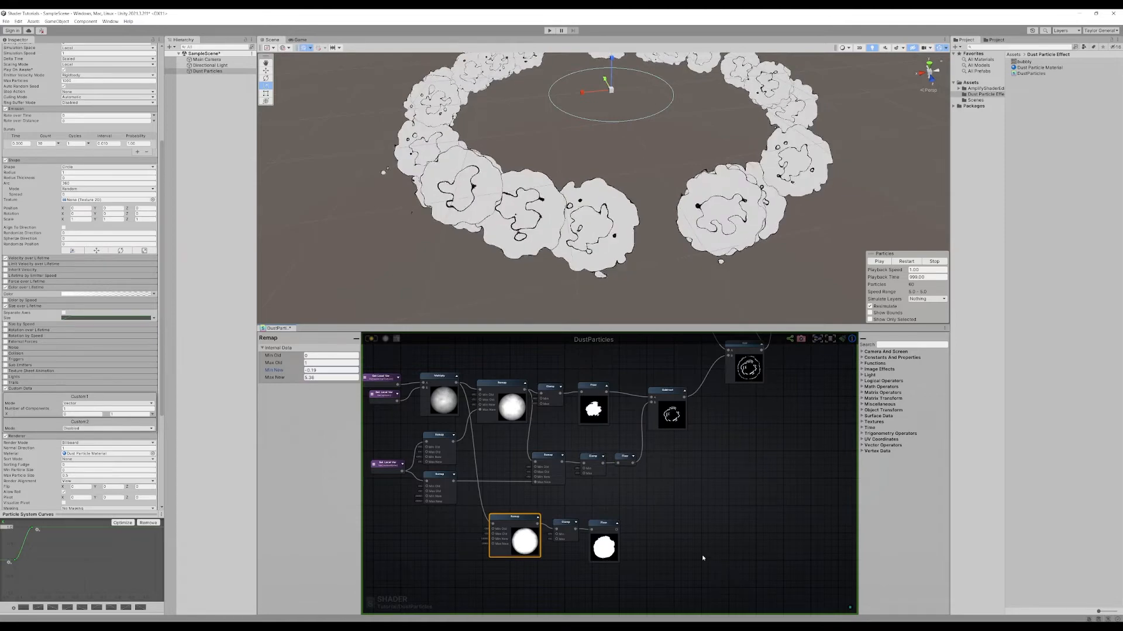
- Delete the experimental Remap, Clamp and Floor nodes fed by the Multiply node
middle_click_drag(645, 493, 697, 496)
scroll(746, 540, "down", 3)
scroll(697, 496, "up", 5)
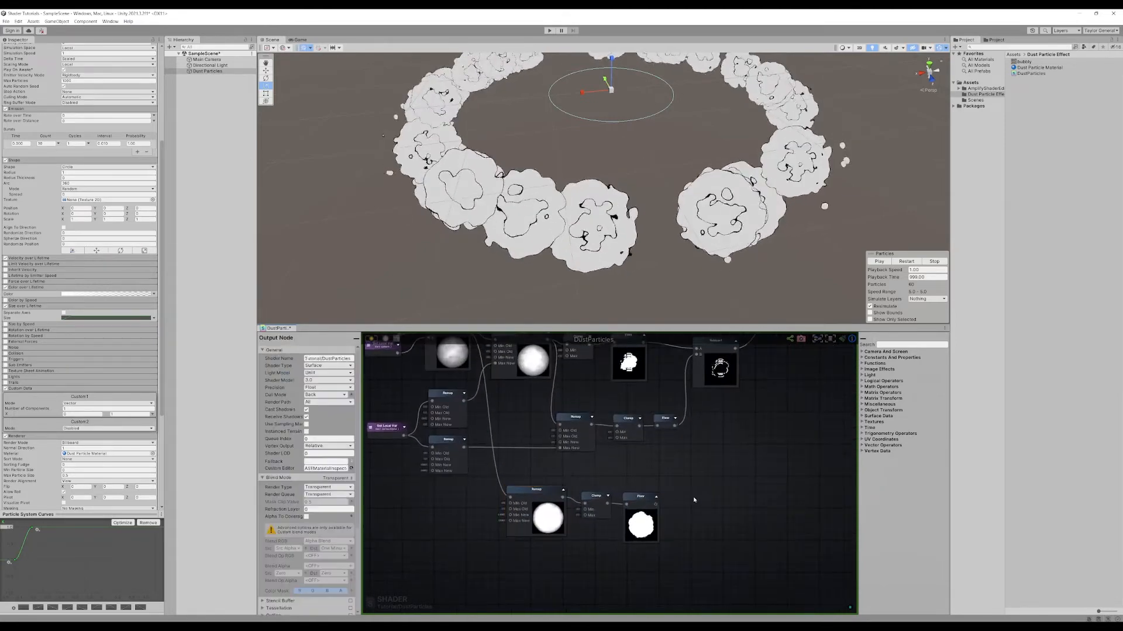
left_click_drag(695, 548, 504, 480)
key("Delete")
- Add a Register Local Var node to the upper bubbly Texture Sample's R output and name it bubbleSeparator
scroll(598, 492, "down", 4)
middle_click_drag(598, 492, 626, 605)
middle_click_drag(600, 381, 541, 466)
scroll(540, 480, "up", 4)
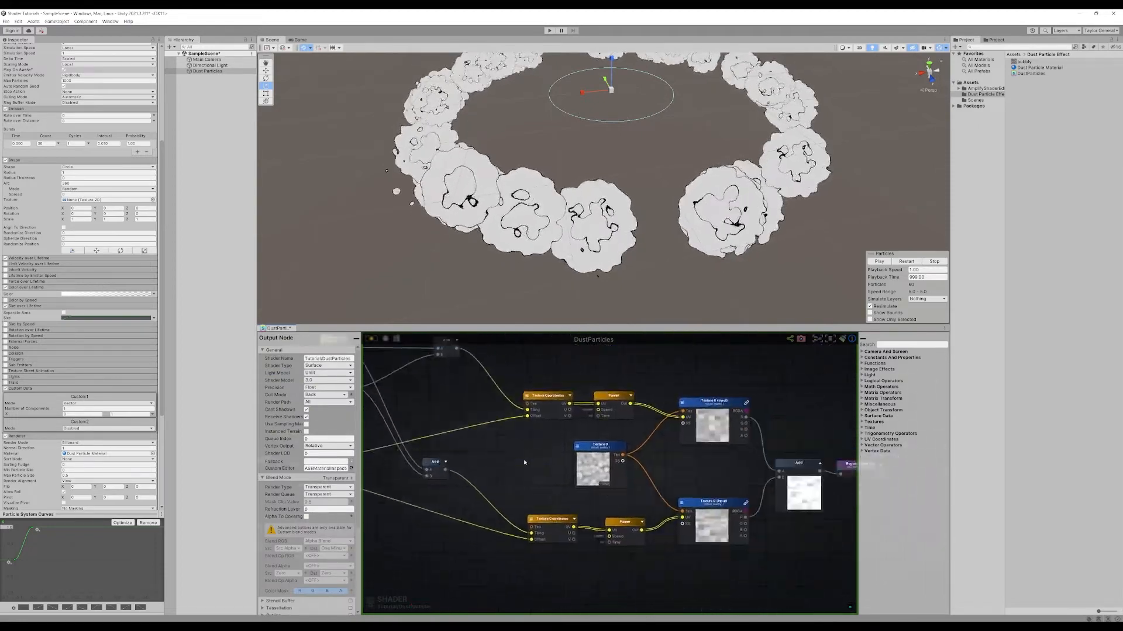
scroll(661, 481, "up", 4)
middle_click_drag(748, 466, 496, 448)
left_click(481, 372)
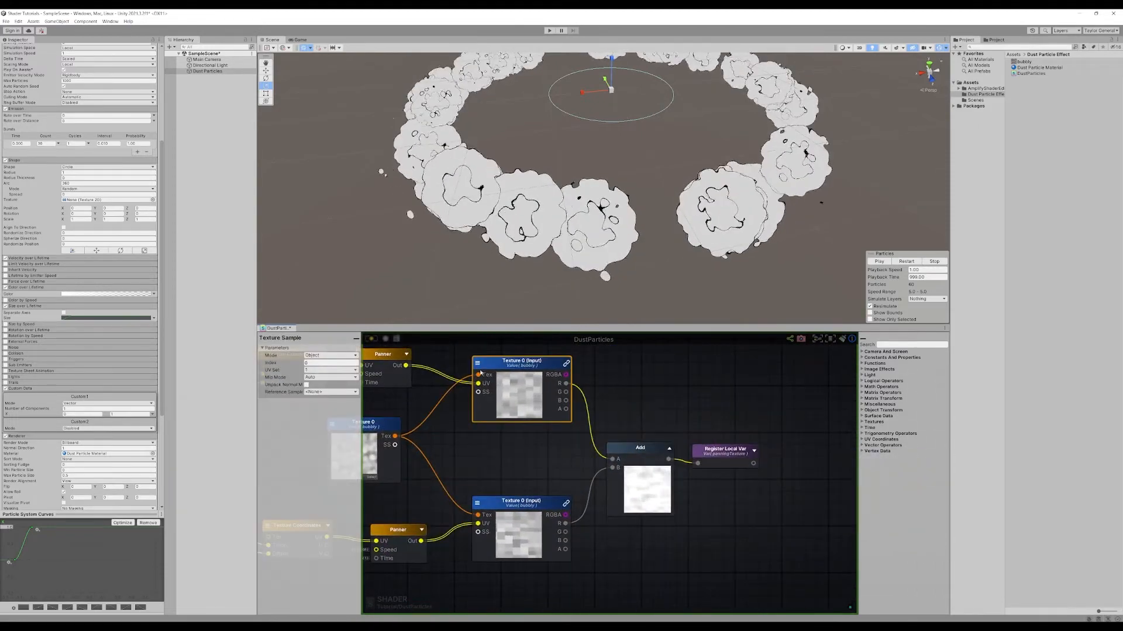
middle_click_drag(620, 374, 637, 402)
left_click(637, 402)
right_click(638, 404)
type("regi")
left_click(666, 424)
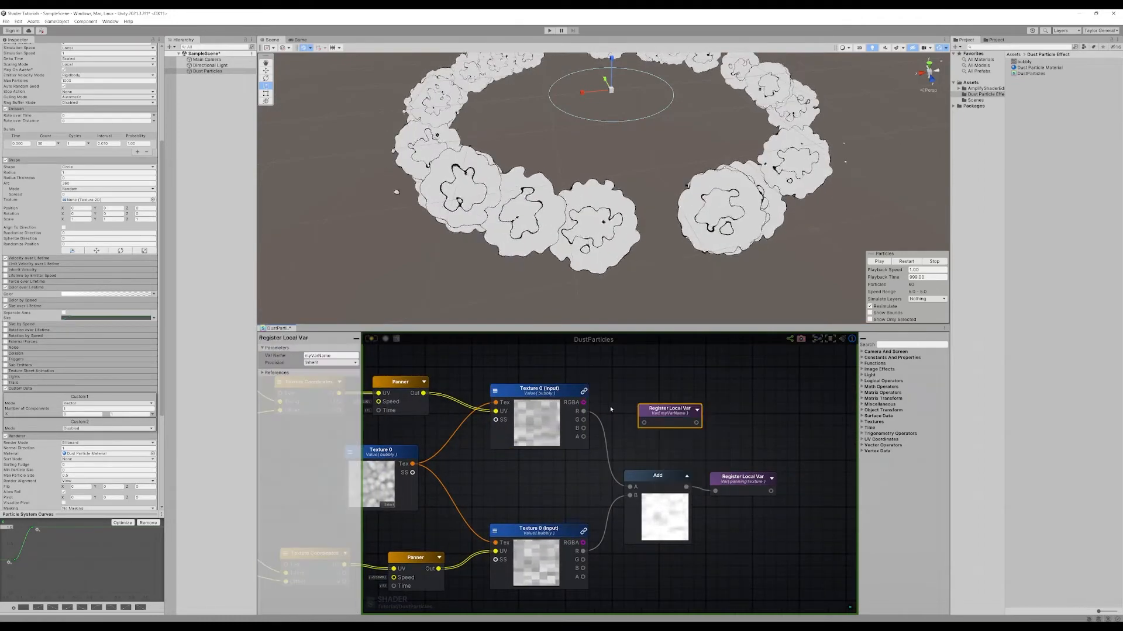
left_click_drag(613, 414, 661, 408)
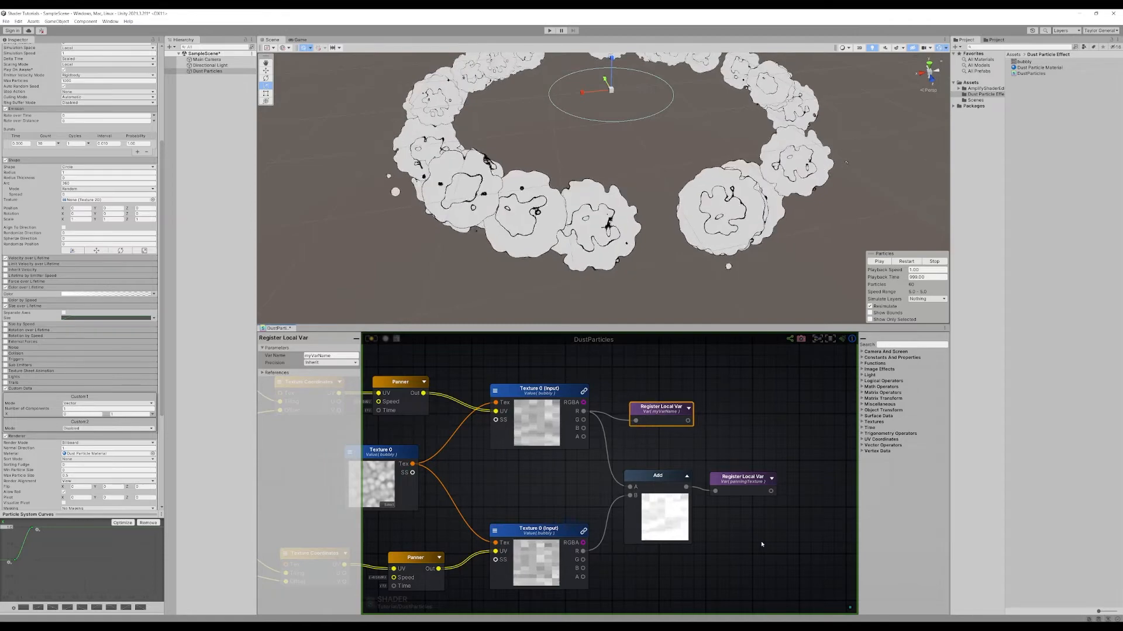
middle_click_drag(759, 449, 747, 458)
left_click_drag(648, 422, 641, 416)
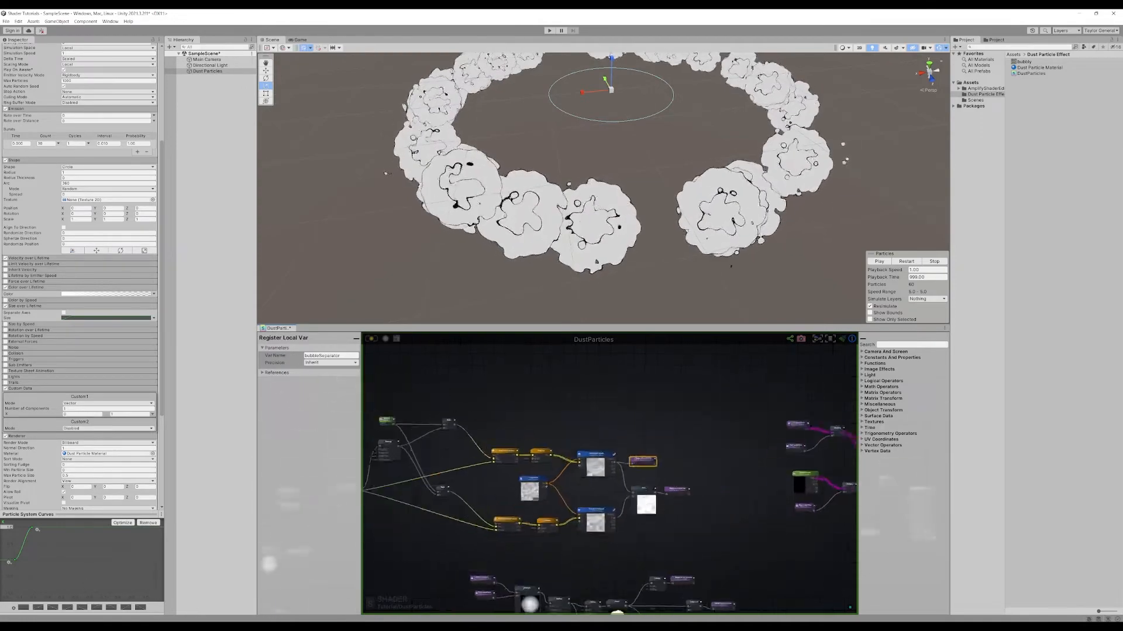
- Add a Get Local Var node referencing bubbleSeparator in the empty space below the inner outline branches
middle_click_drag(634, 569, 652, 496)
scroll(649, 496, "up", 7)
left_click(559, 497)
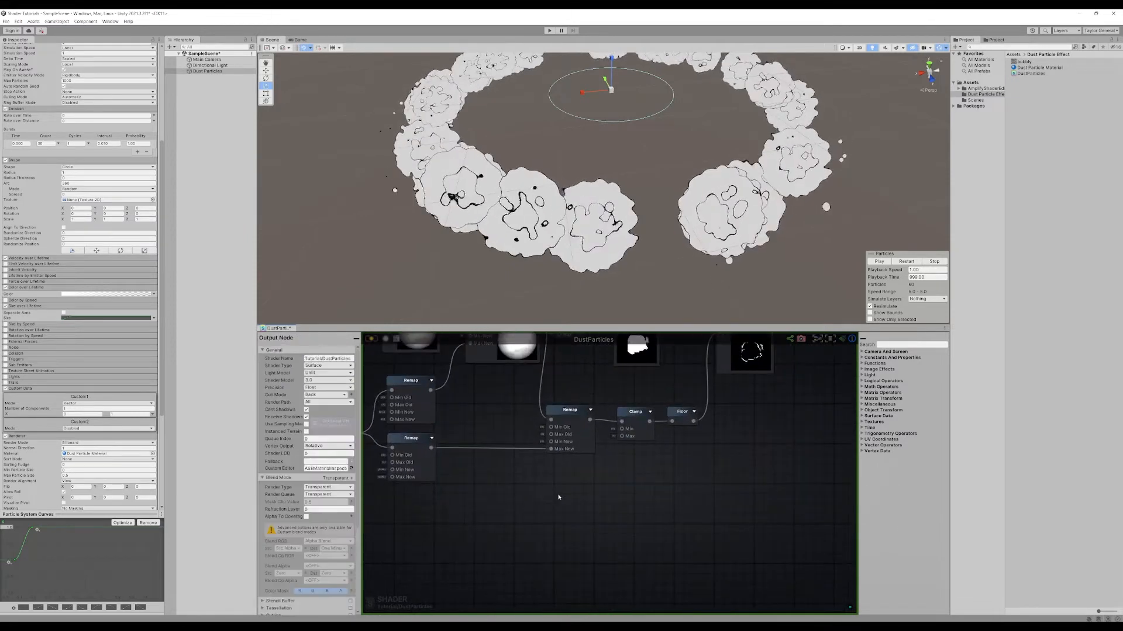
left_click(569, 506)
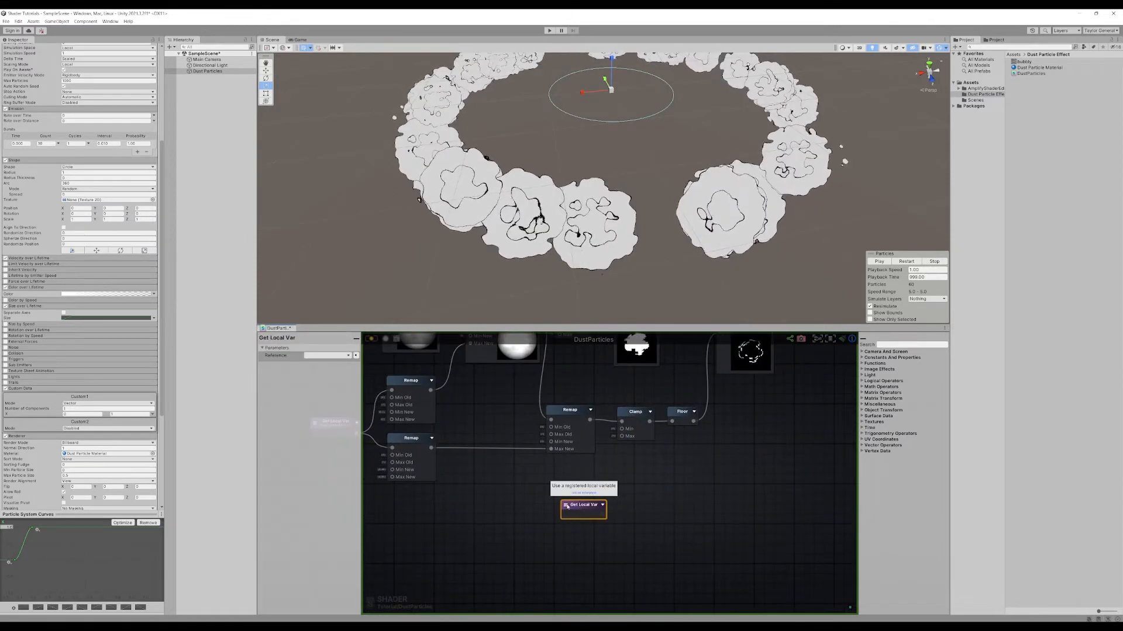
left_click(568, 507)
left_click(586, 514)
middle_click_drag(656, 486, 751, 506)
scroll(752, 508, "down", 2)
left_click_drag(684, 526, 599, 532)
- Add a Remap node beside the bubbleSeparator variable and feed the variable into its input
left_click(681, 532)
right_click(680, 533)
type("remap")
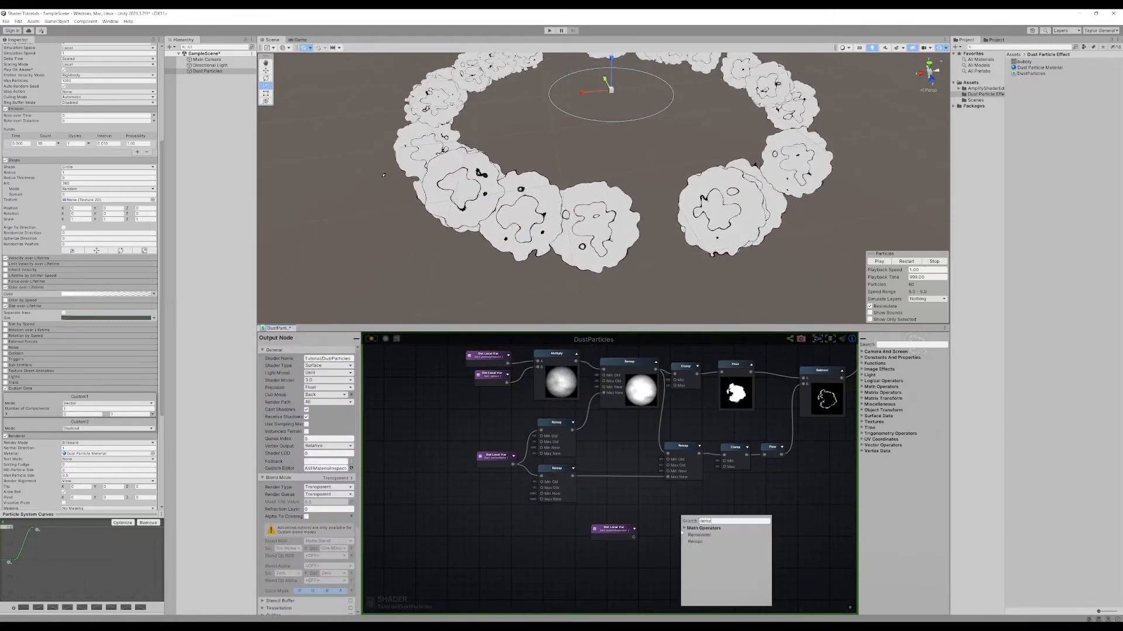
key("Return")
left_click_drag(635, 538, 683, 542)
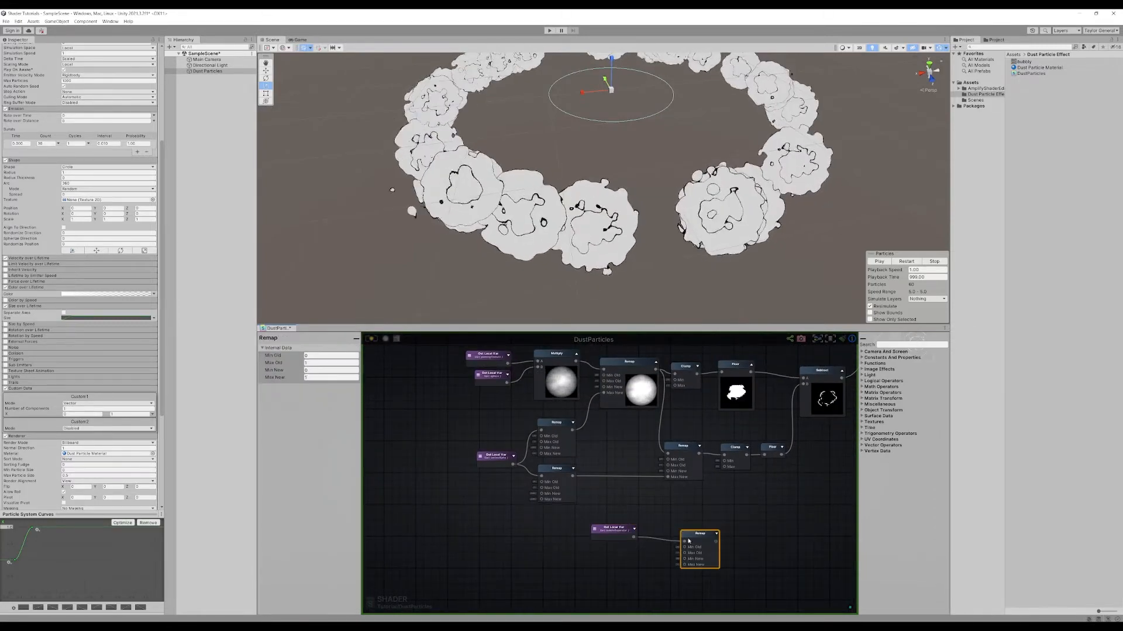
- Add Clamp and Floor nodes and connect the bubbleSeparator Remap through Clamp into Floor
middle_click_drag(683, 542, 595, 532)
left_click(690, 528)
right_click(690, 528)
type("clamp")
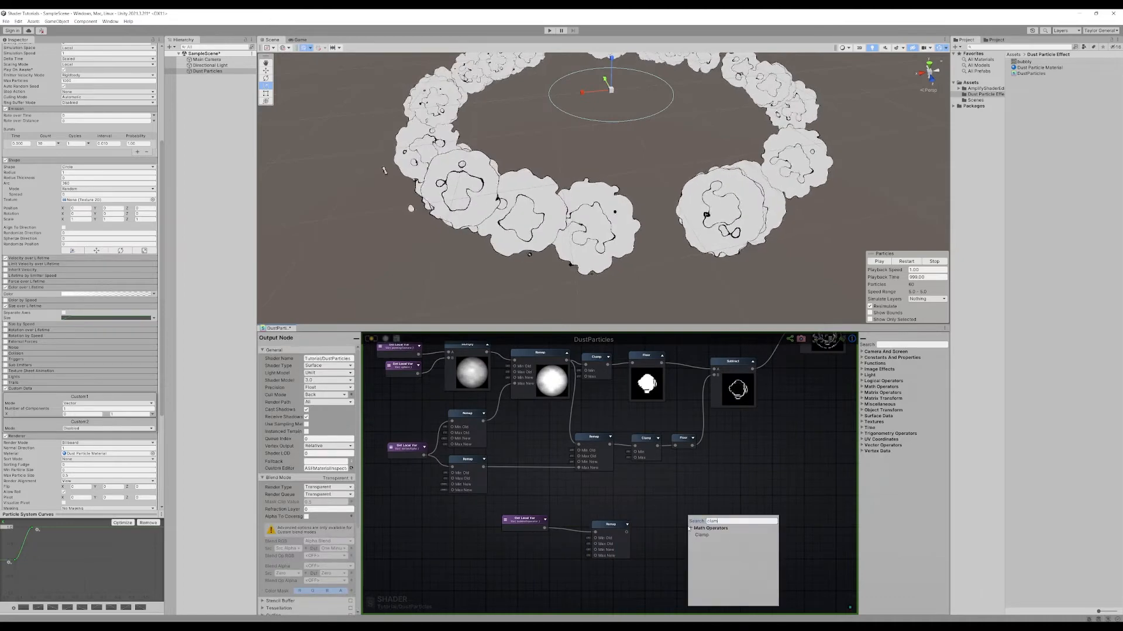
key("Return")
right_click(690, 528)
type("floor")
key("Return")
left_click_drag(693, 532, 732, 534)
left_click_drag(690, 535, 641, 536)
left_click_drag(651, 533, 733, 541)
left_click(625, 526)
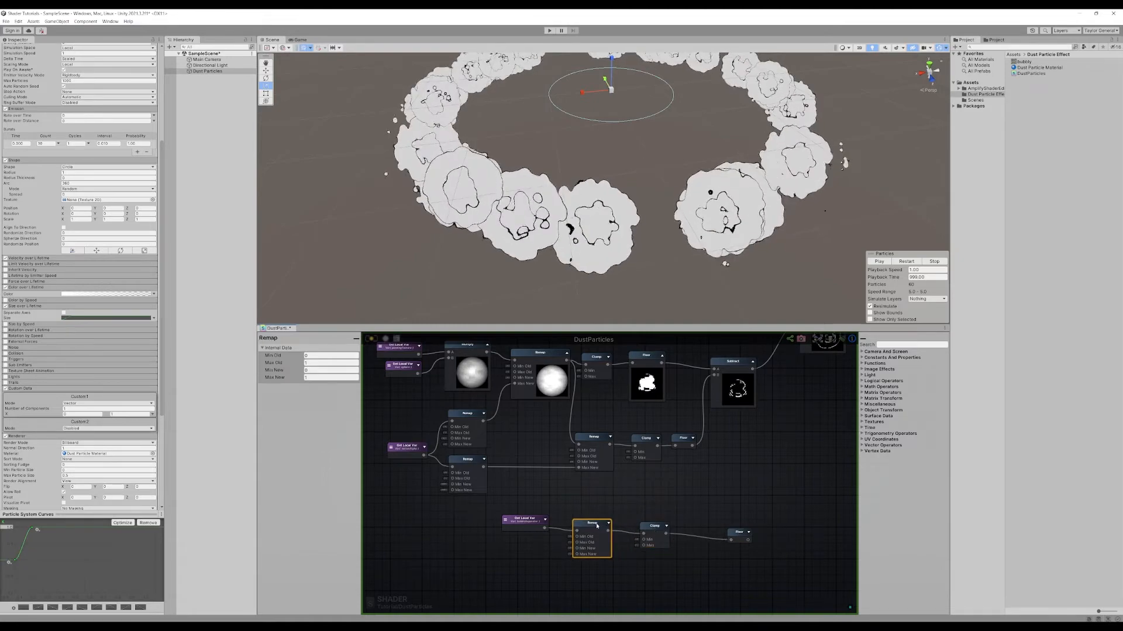
- Show the previews of the bubbleSeparator branch's Remap and Floor nodes and align the Floor node beside Clamp
scroll(613, 492, "up", 3)
scroll(613, 488, "down", 3)
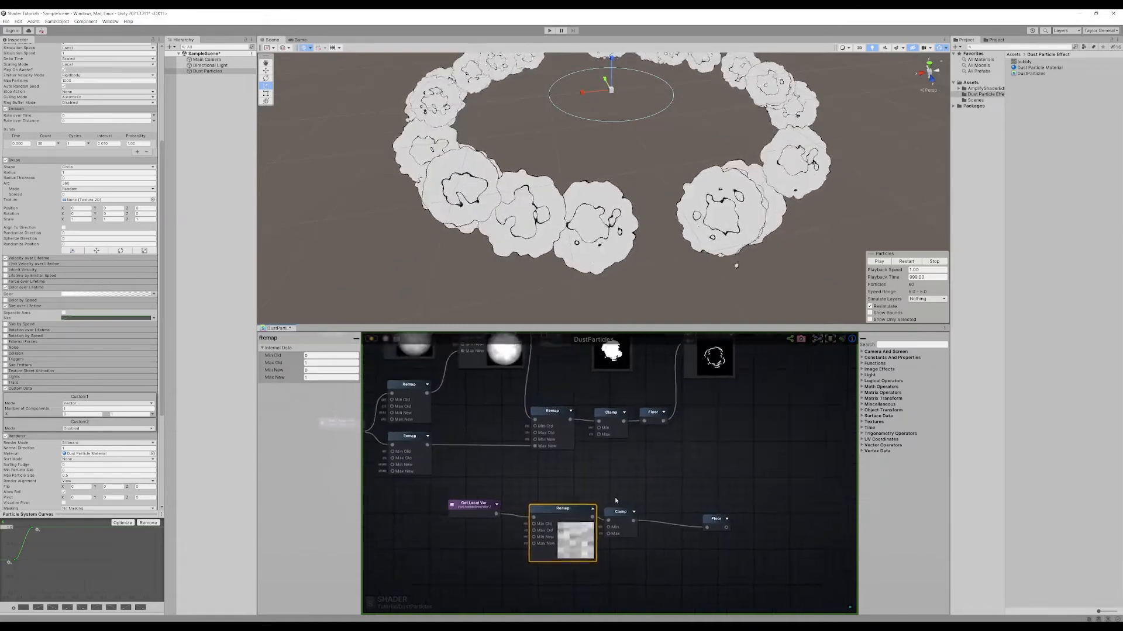
left_click(642, 523)
left_click(711, 528)
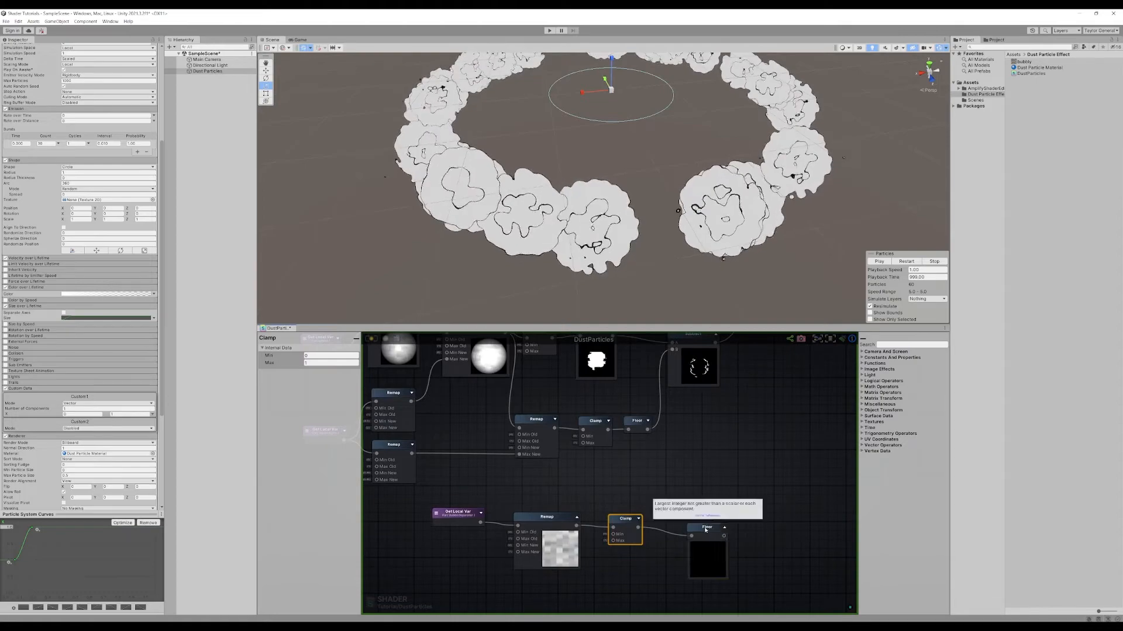
left_click_drag(706, 530, 681, 520)
- Raise Max New of the bubbleSeparator Remap node above 1 and set its Min New to about 0.14
left_click(548, 519)
mouse_move(294, 378)
left_mouse_down()
mouse_move(307, 380)
mouse_move(297, 381)
left_mouse_up()
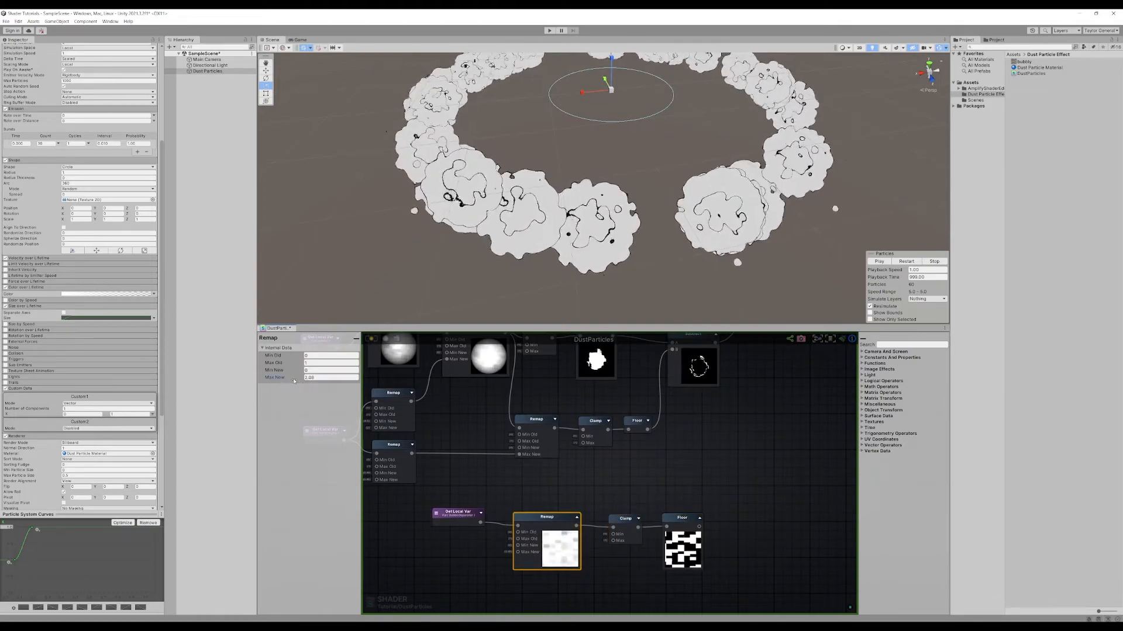
left_click_drag(281, 371, 287, 371)
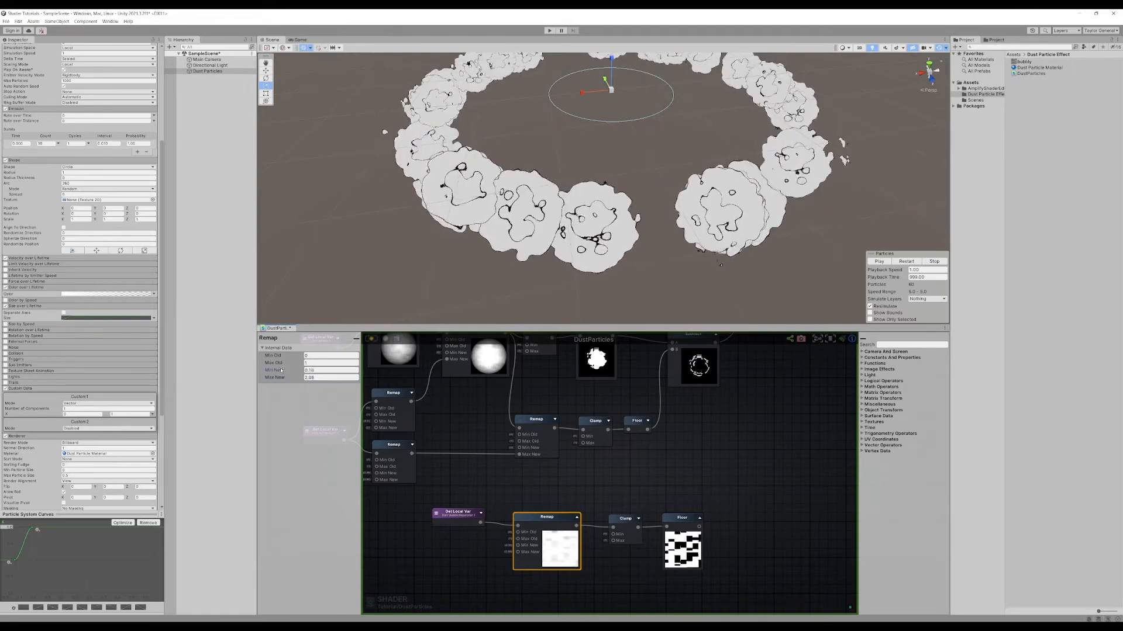
scroll(599, 490, "down", 3)
scroll(599, 490, "up", 3)
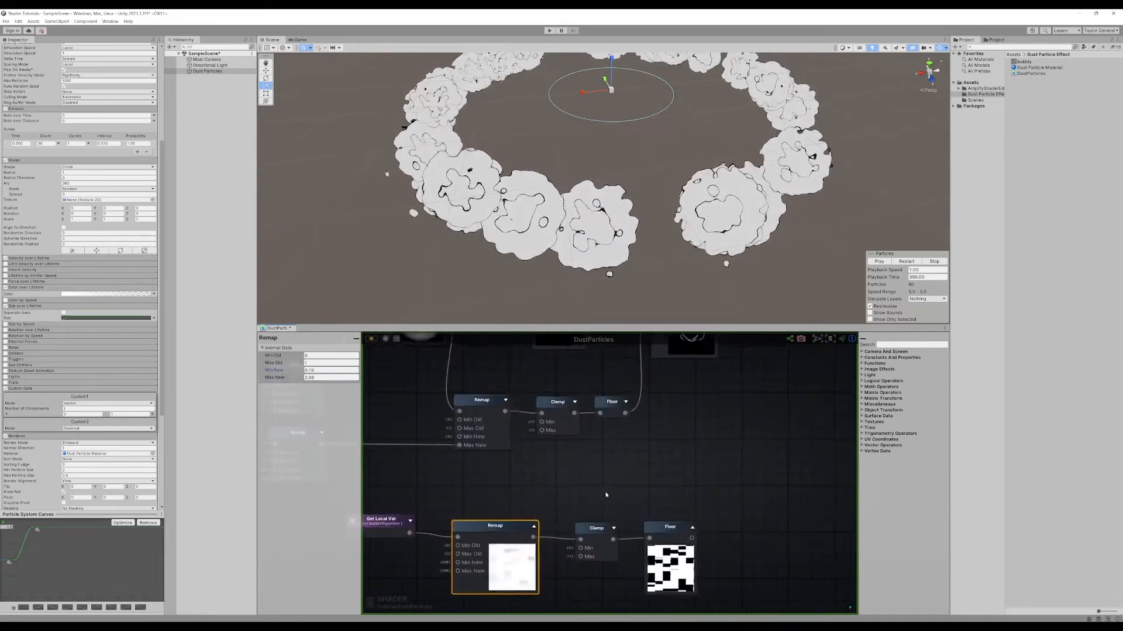
scroll(603, 481, "down", 2)
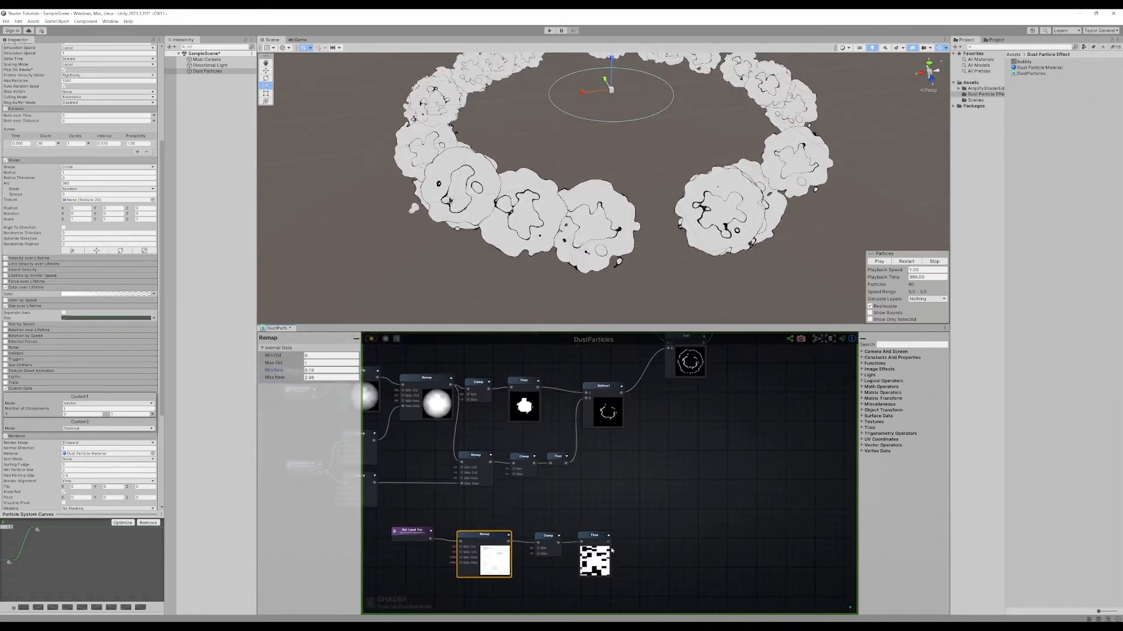
- Run the scene in play mode to check the dust particles, and return to edit mode
scroll(621, 552, "up", 2)
left_click(603, 473)
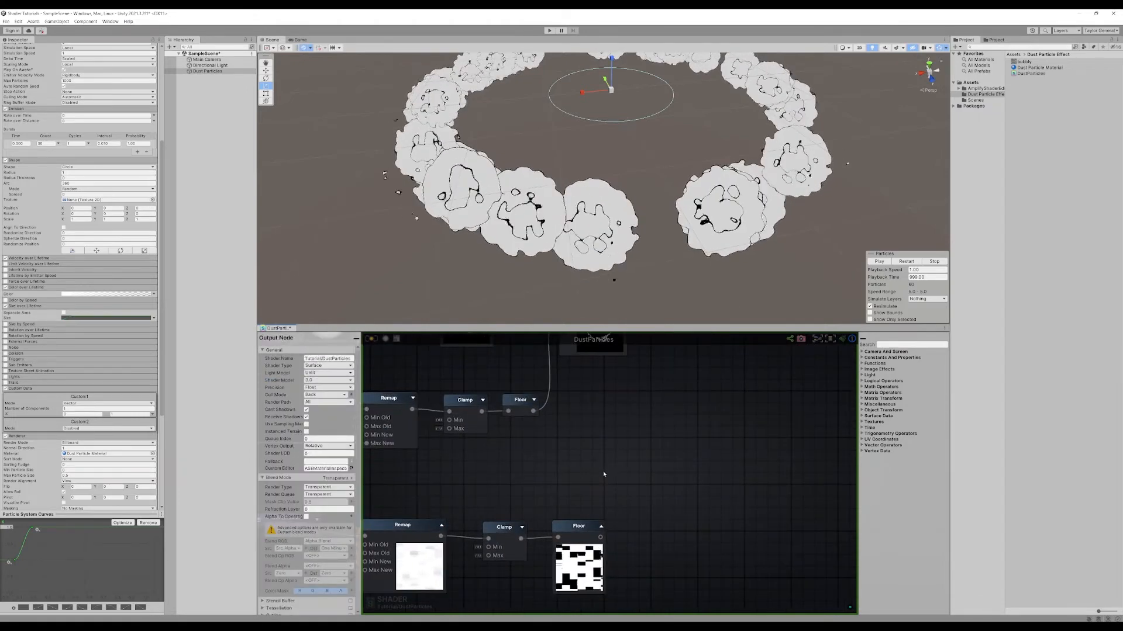
key("ctrl+p")
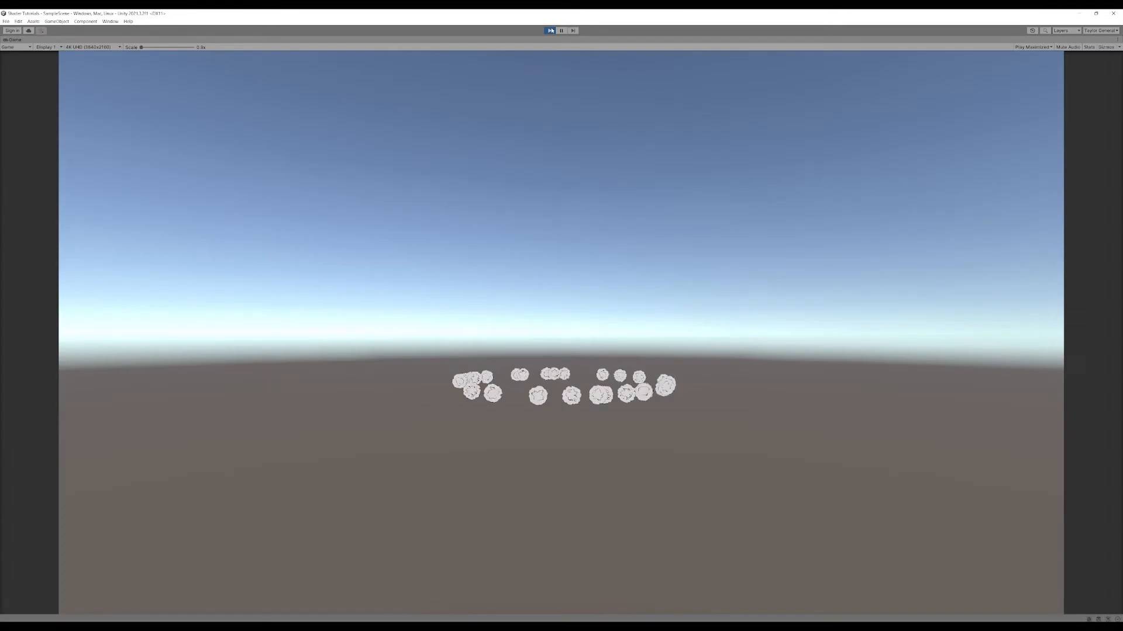
key("ctrl+p")
mouse_move(677, 540)
middle_mouse_down()
mouse_move(689, 517)
mouse_move(738, 497)
mouse_move(657, 548)
middle_mouse_up()
scroll(725, 498, "down", 3)
scroll(661, 550, "up", 3)
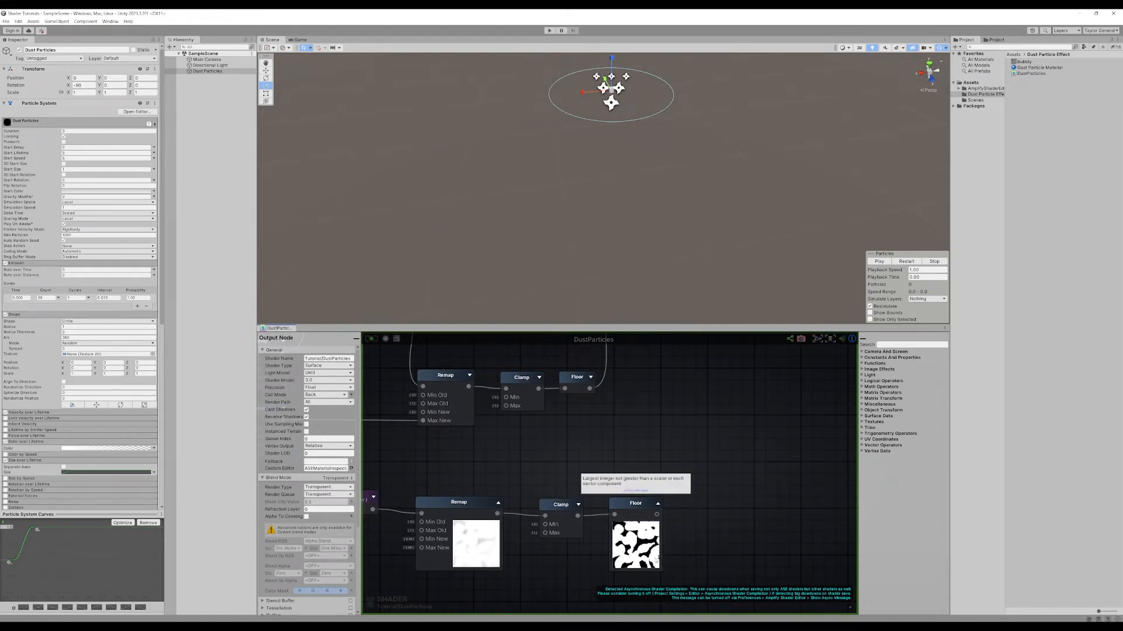
- Move the separator branch's Clamp node closer to its Remap node and set the Remap's Max New to about 1.84
left_click(637, 507)
left_click(555, 506)
left_click_drag(555, 505, 542, 506)
left_click(467, 503)
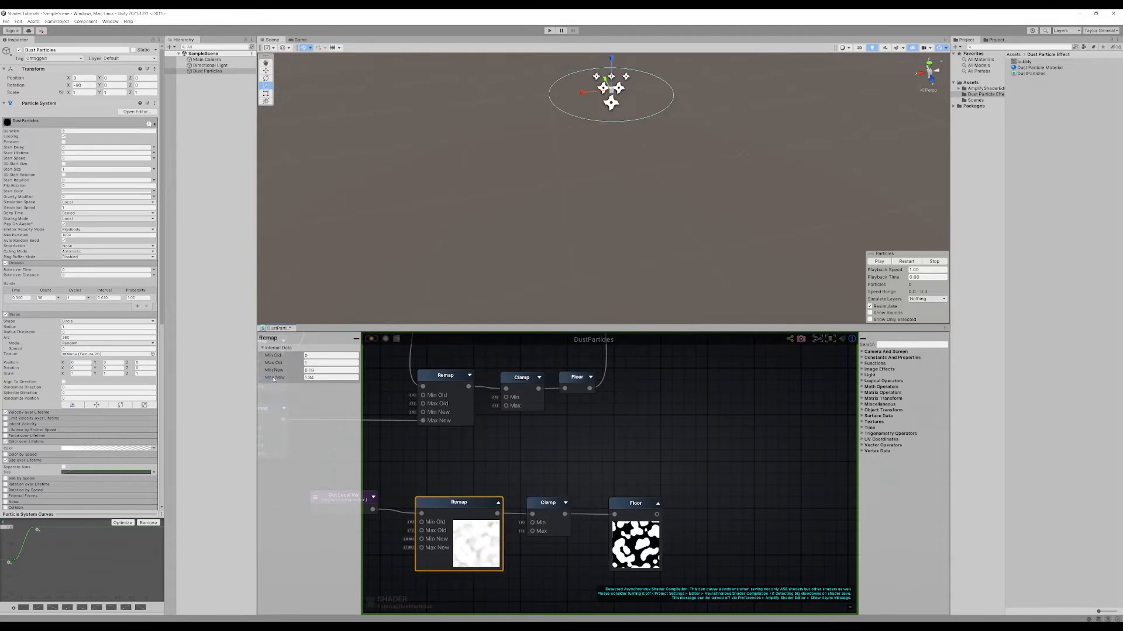
left_click(634, 458)
- Add a Subtract node with the inner outline Subtract in A and the bubble separator's Floor in B
middle_click_drag(654, 437, 572, 474)
scroll(570, 474, "down", 2)
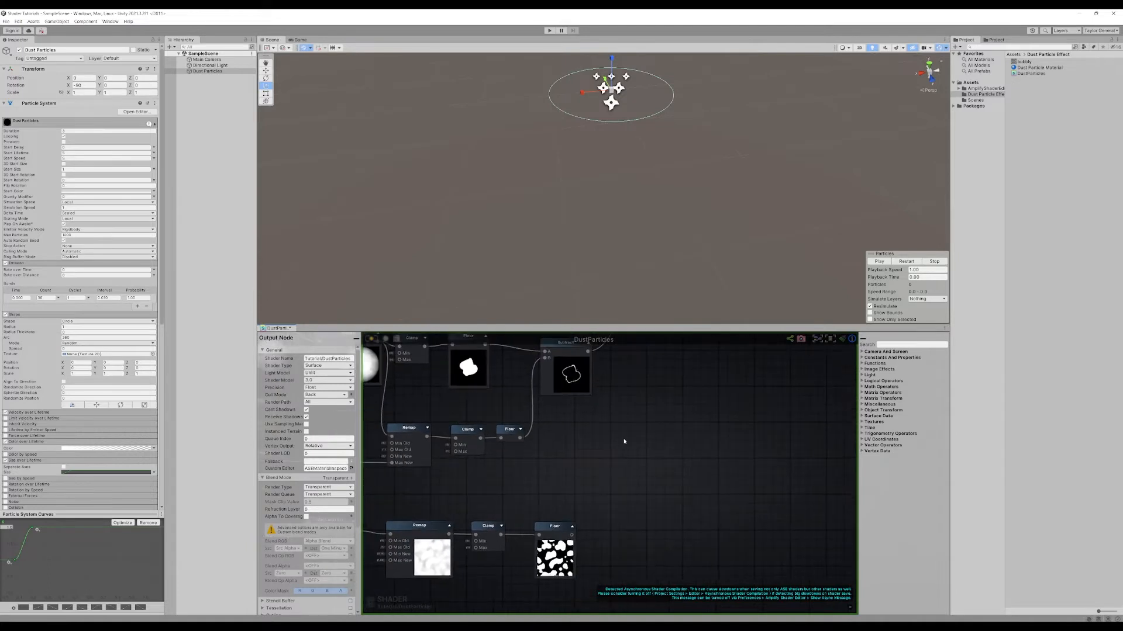
right_click(618, 443)
type("subtra")
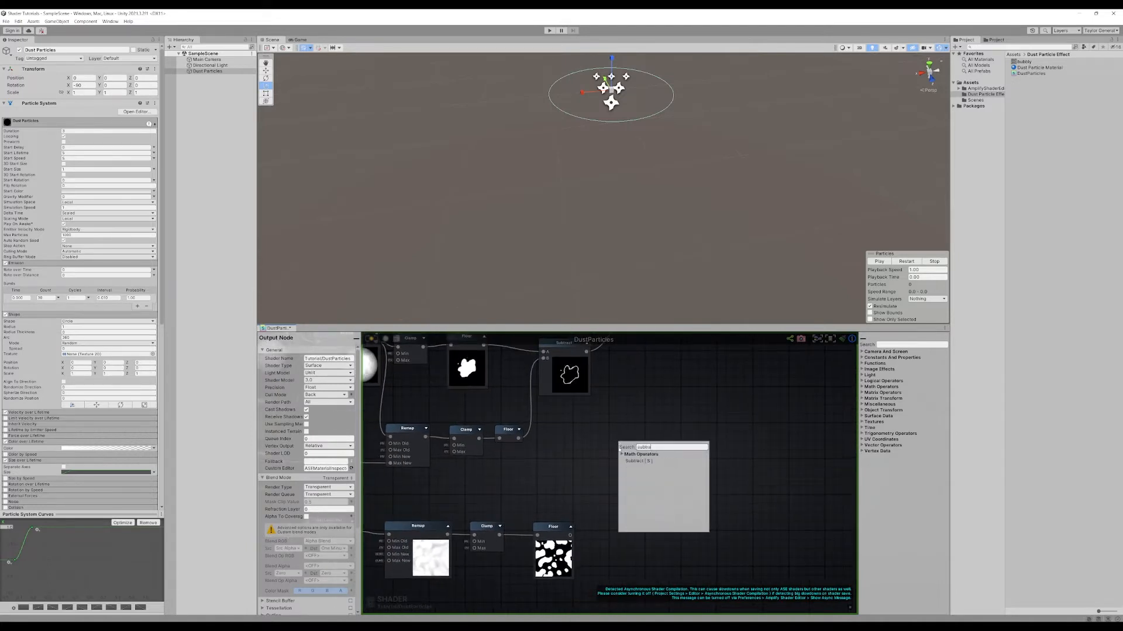
left_click(637, 461)
left_click_drag(621, 451, 623, 460)
scroll(660, 494, "up", 2)
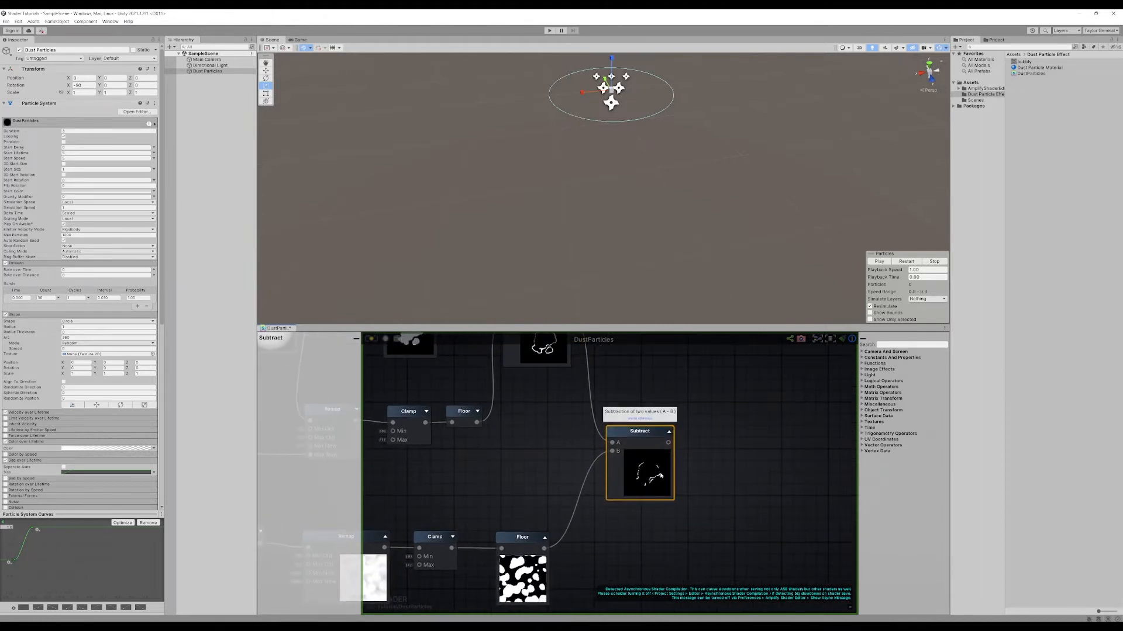
- Connect the new Subtract node's output to the B input of the Add node that combines the outlines
scroll(682, 489, "down", 3)
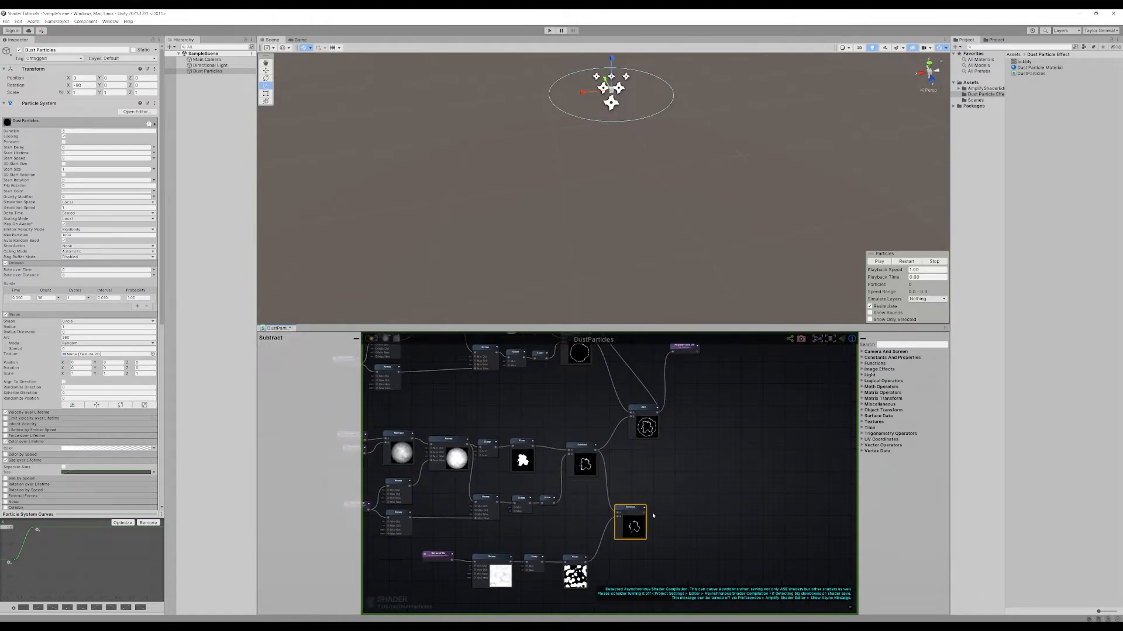
left_click(631, 418)
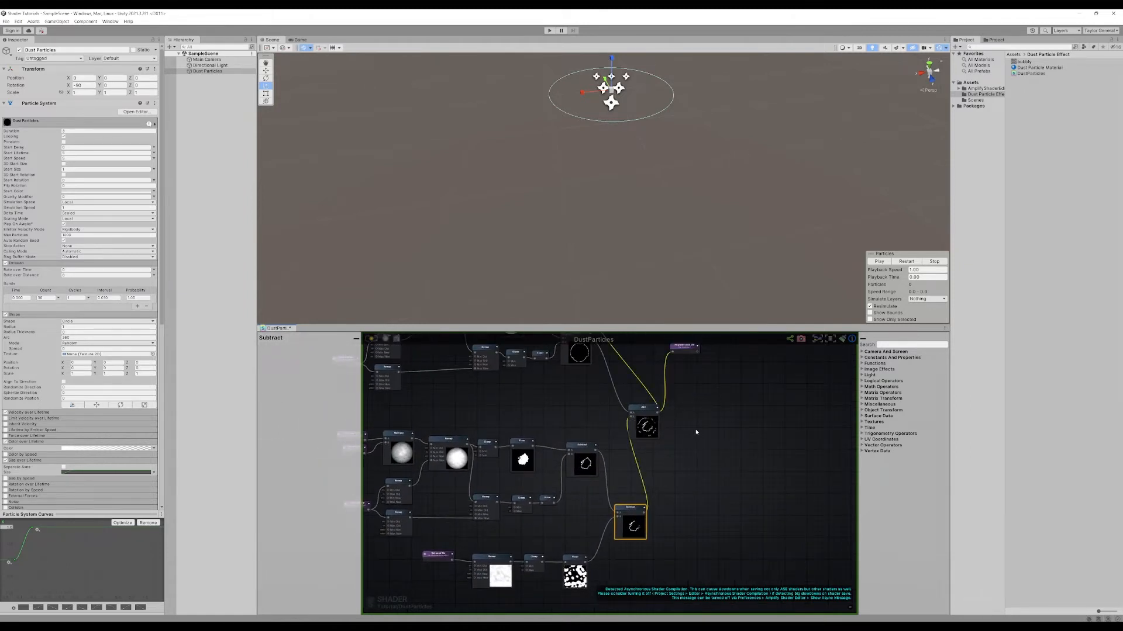
middle_click_drag(694, 433, 694, 470)
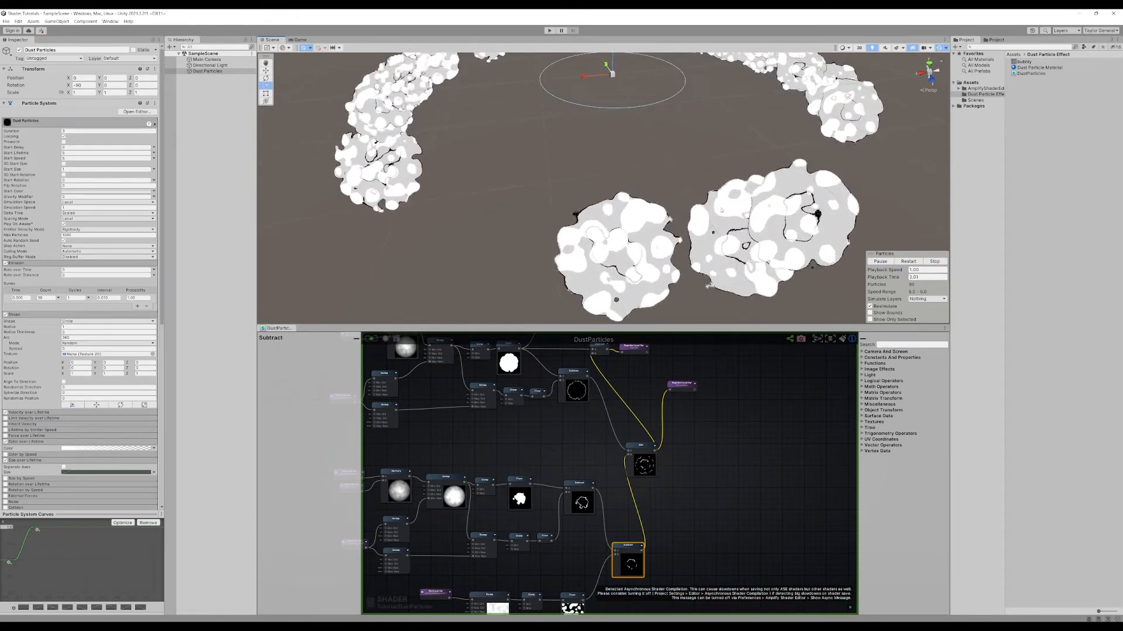
- Inspect the separator Floor node and the inner outline Subtract node, tracing their connections to the outline Add node
scroll(468, 477, "up", 5)
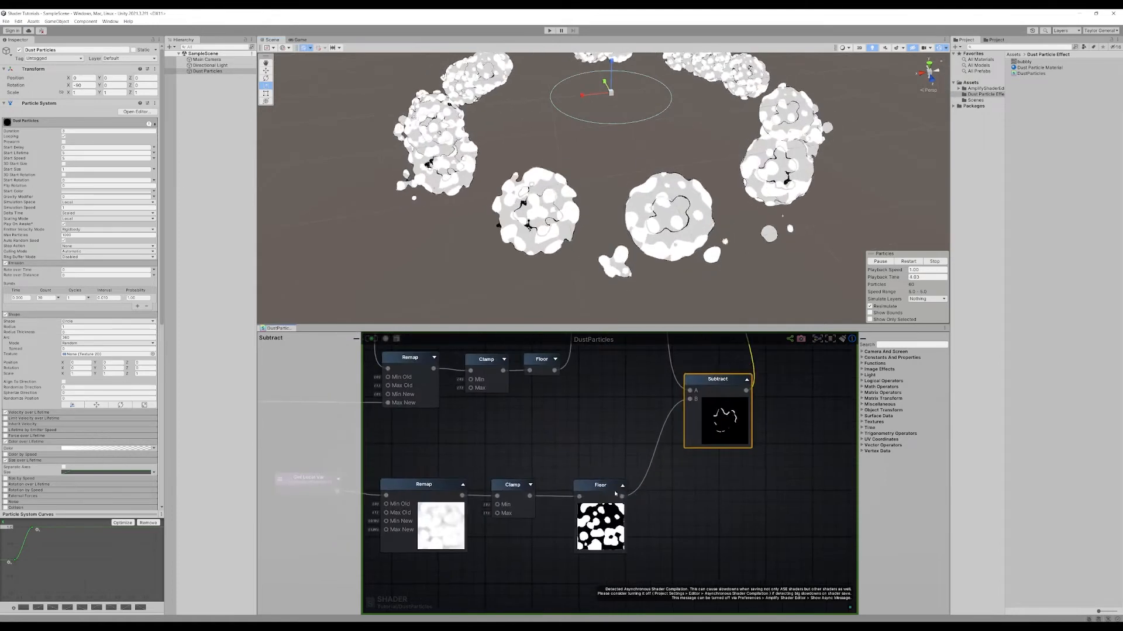
left_click(573, 489)
scroll(606, 410, "down", 5)
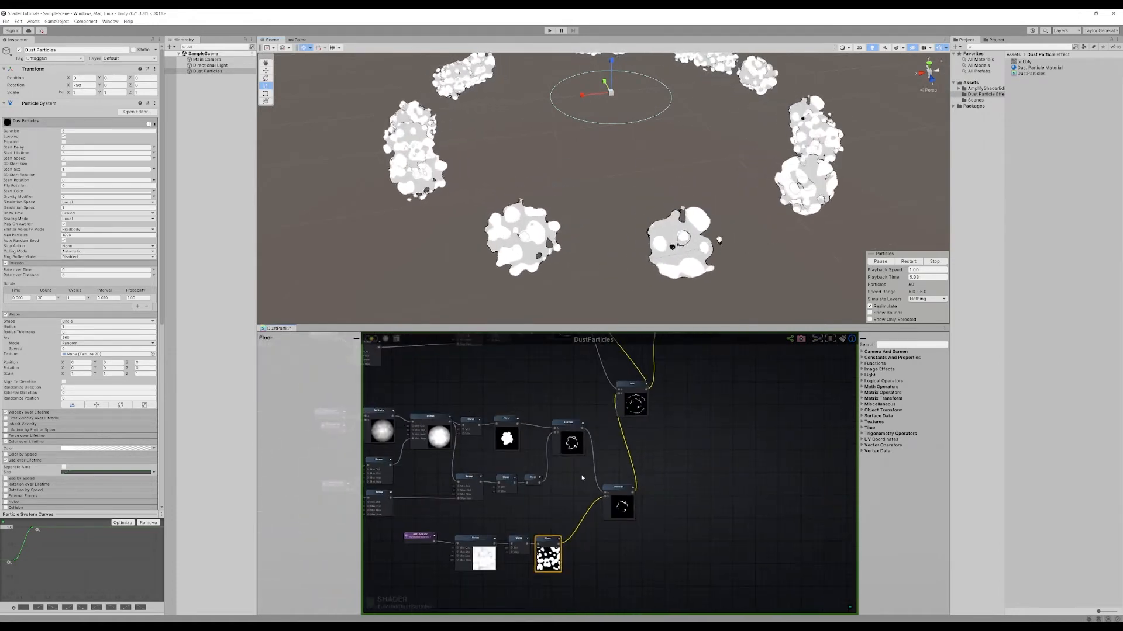
left_click(567, 421)
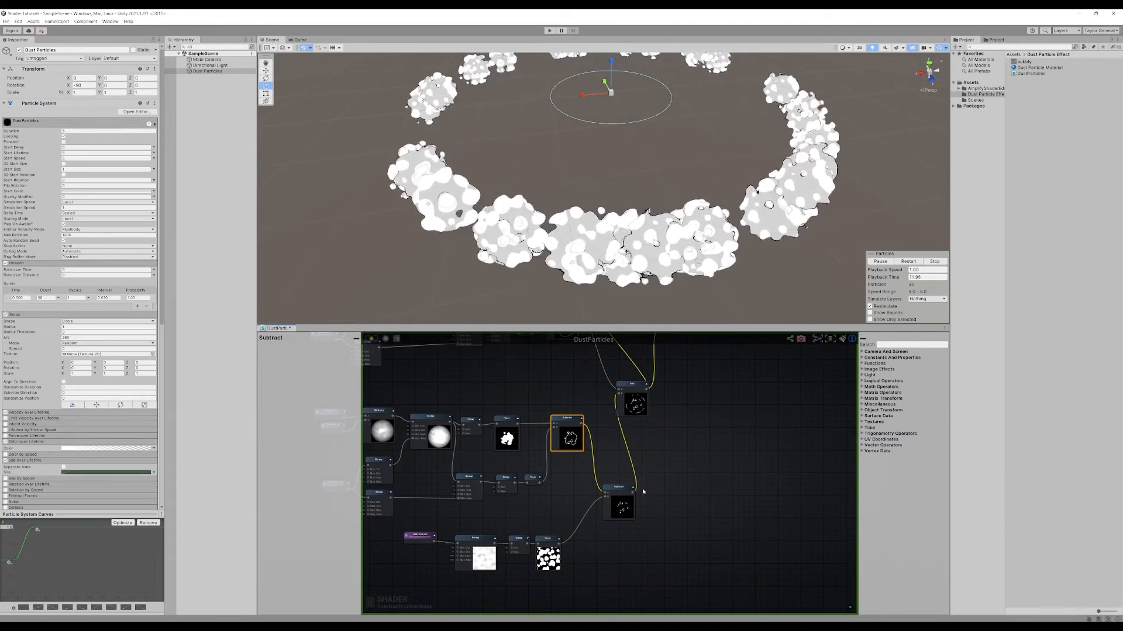
- Check the outline variable's preview, hide it again, and show the preview of the fill variable
middle_click_drag(627, 544, 665, 515)
scroll(647, 470, "up", 3)
left_click(698, 437)
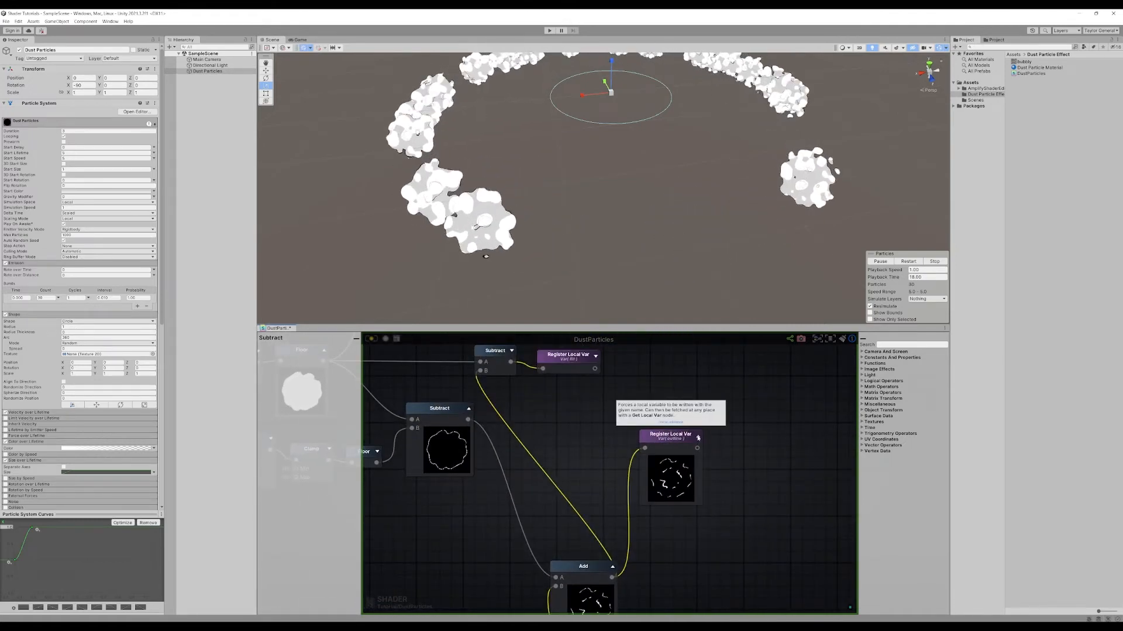
left_click(698, 438)
middle_click_drag(597, 359, 620, 420)
left_click(620, 420)
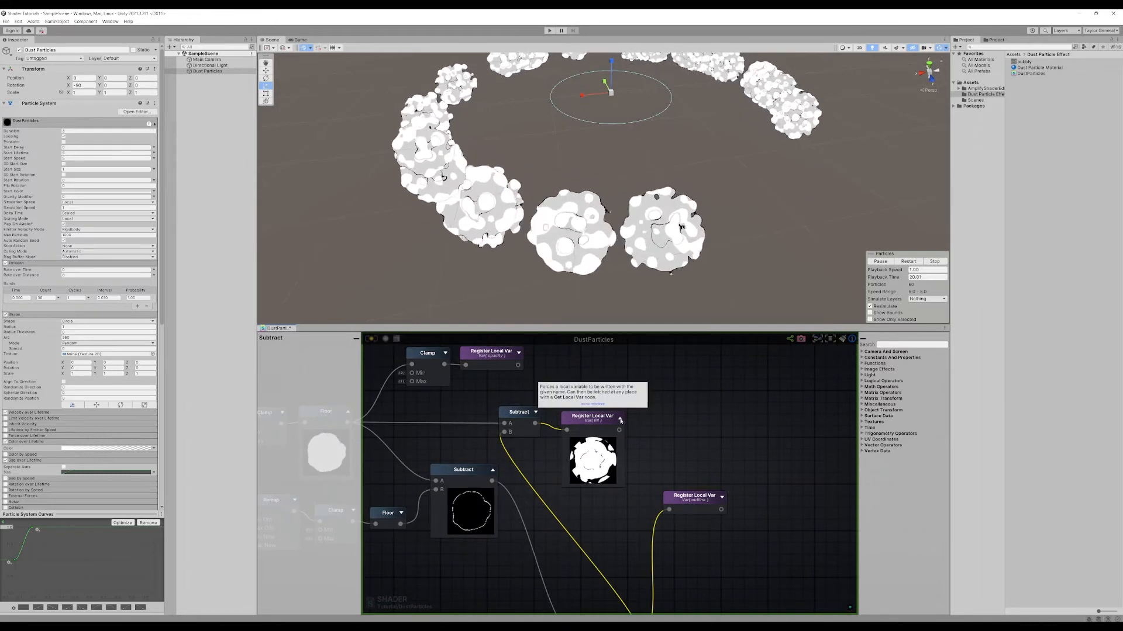
left_click(620, 427)
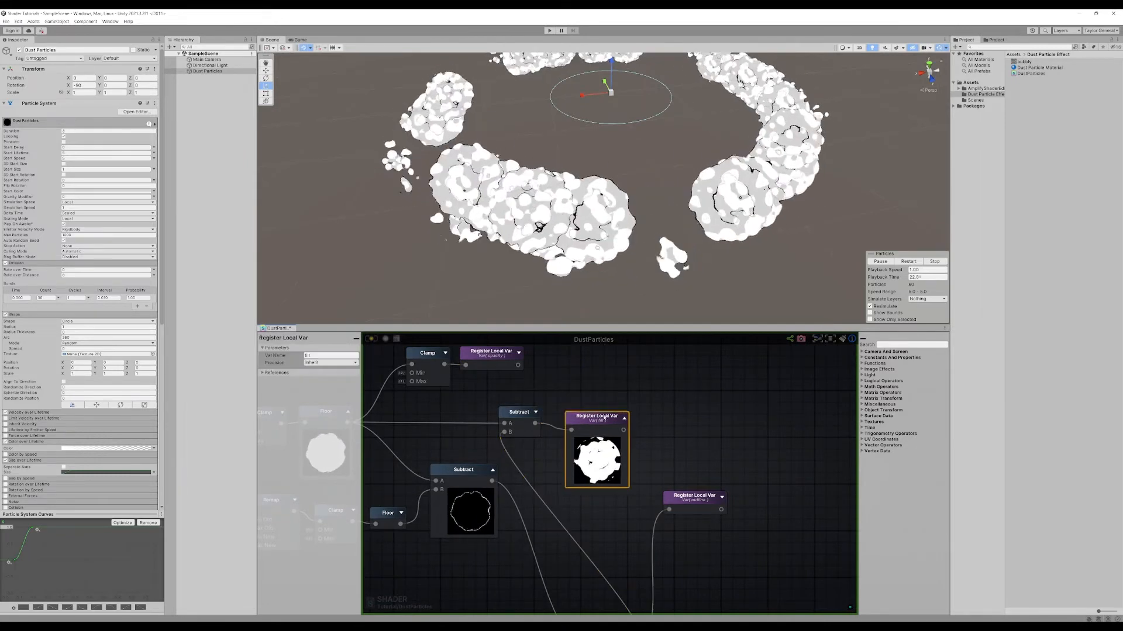
- Add a Clamp node between the outline Add node and the B input of the fill variable's Subtract node
scroll(719, 526, "down", 5)
scroll(658, 561, "up", 5)
middle_click_drag(635, 436, 673, 509)
left_click(673, 508)
right_click(648, 491)
type("clam")
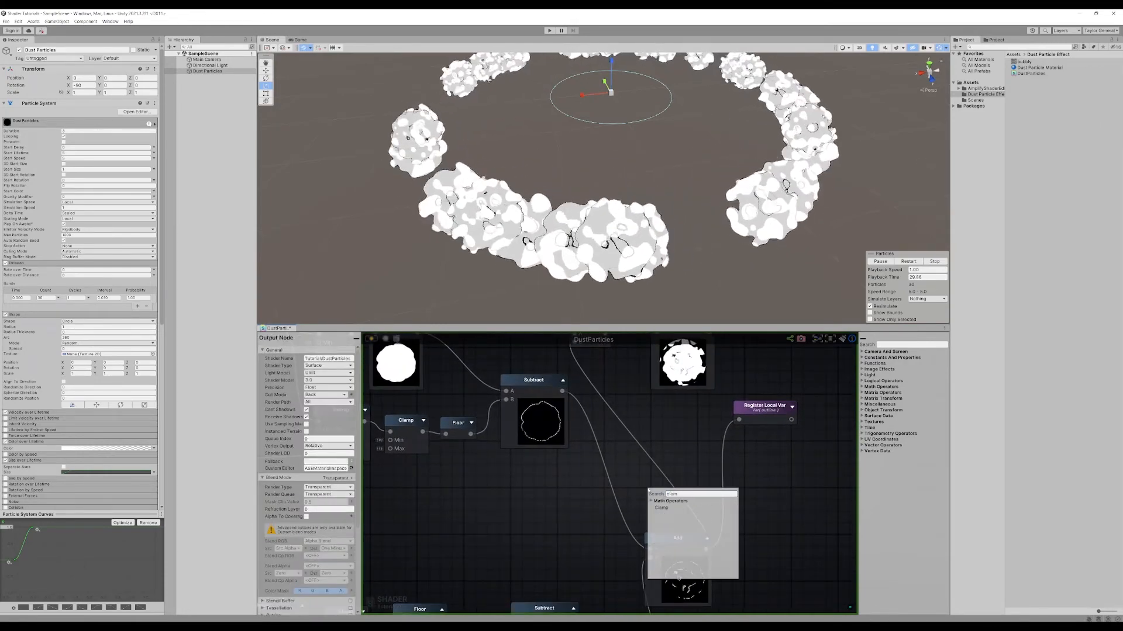
left_click(662, 521)
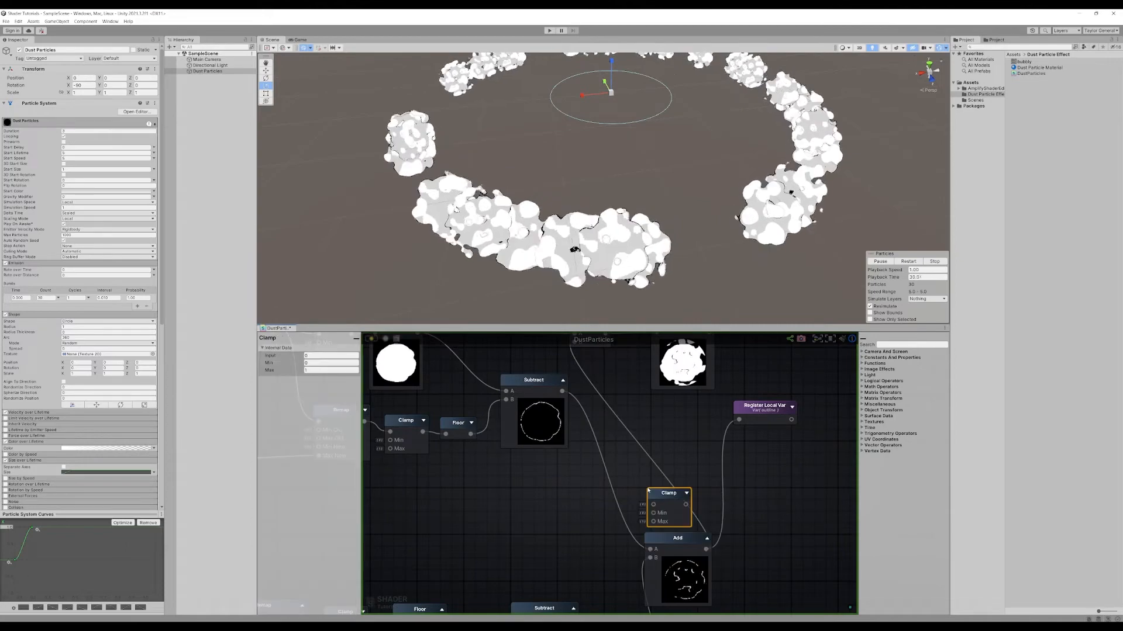
left_click_drag(672, 493, 671, 457)
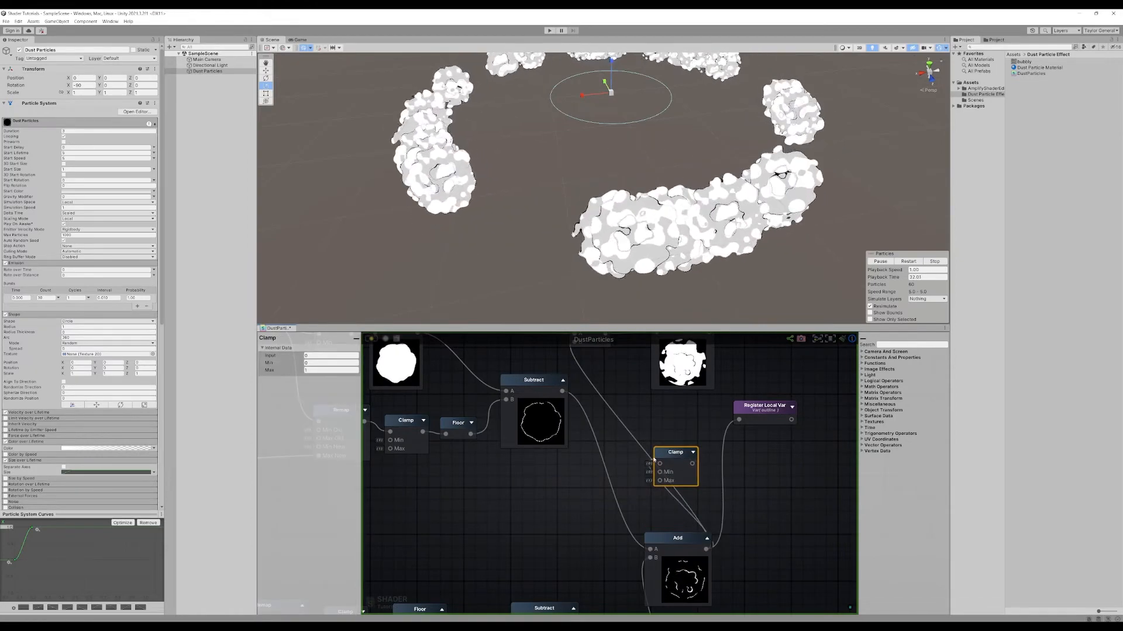
middle_click_drag(694, 463, 674, 514)
left_click_drag(673, 514, 553, 393)
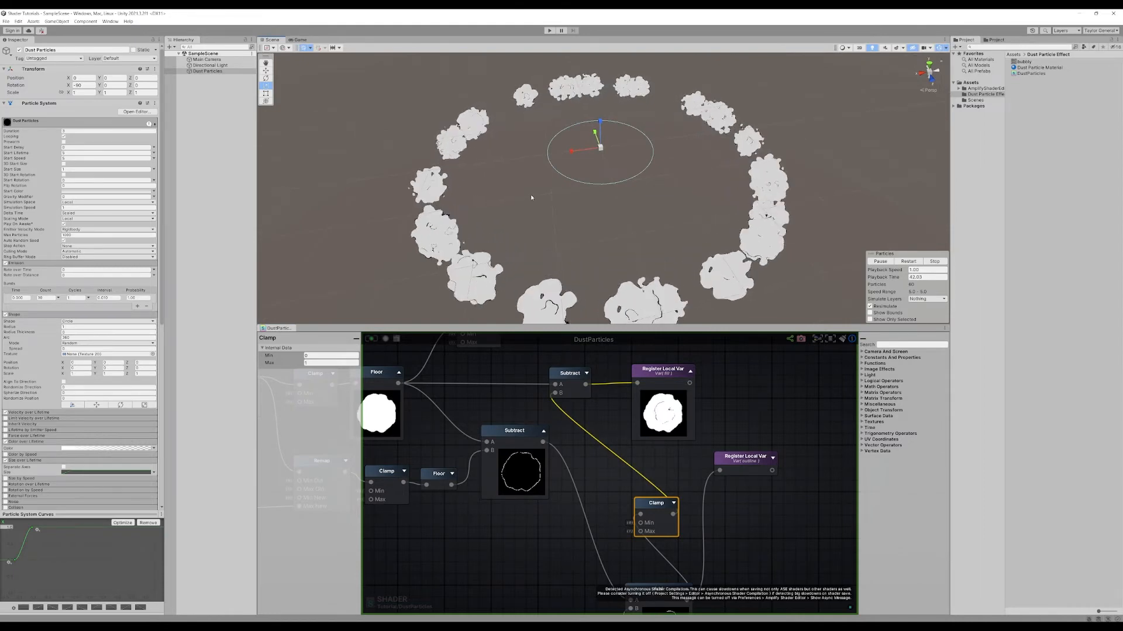
- Set the particle system's Start Lifetime to 3
scroll(532, 198, "down", 2)
mouse_move(546, 196)
middle_mouse_down()
mouse_move(546, 212)
mouse_move(553, 199)
middle_mouse_up()
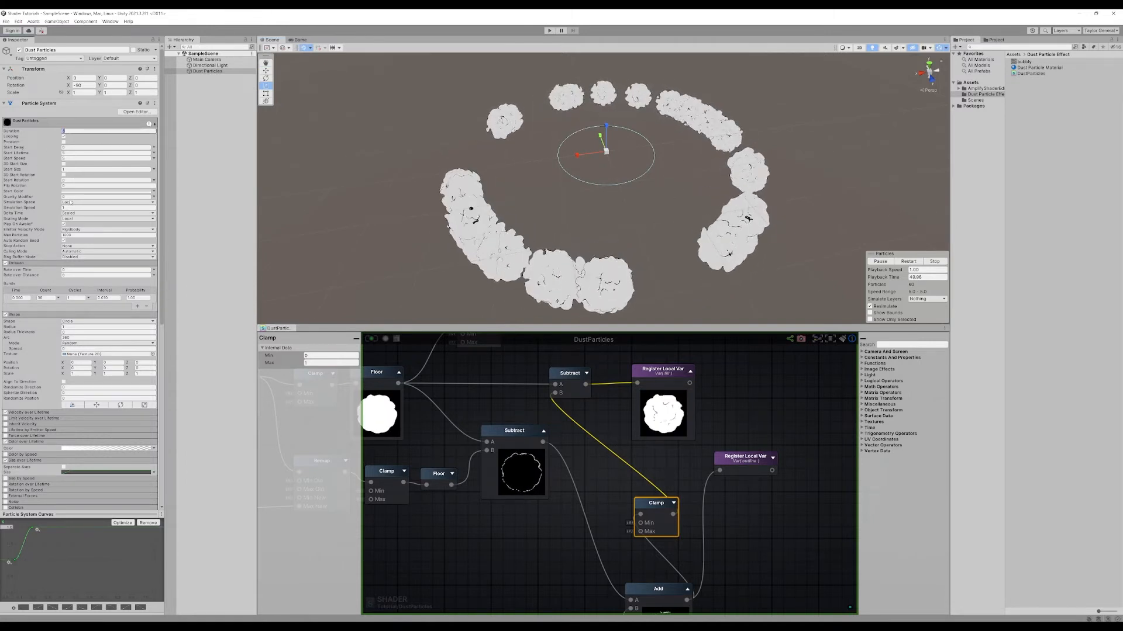
left_click(71, 153)
type("3")
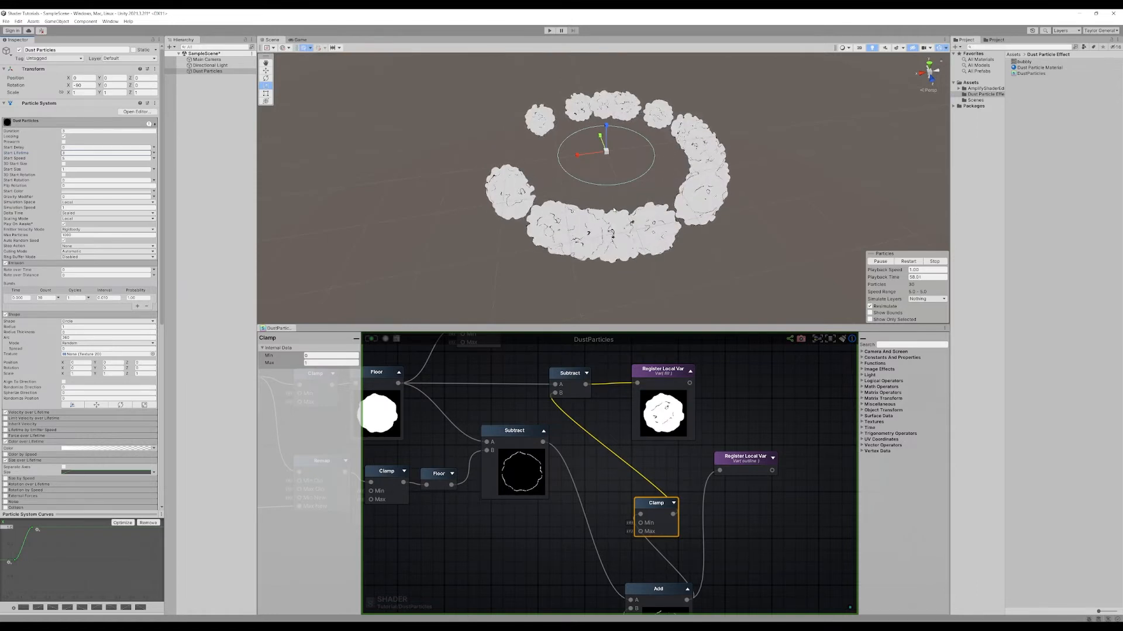
- Review the particle system's Velocity over Lifetime settings and collapse the module again
scroll(49, 285, "down", 4)
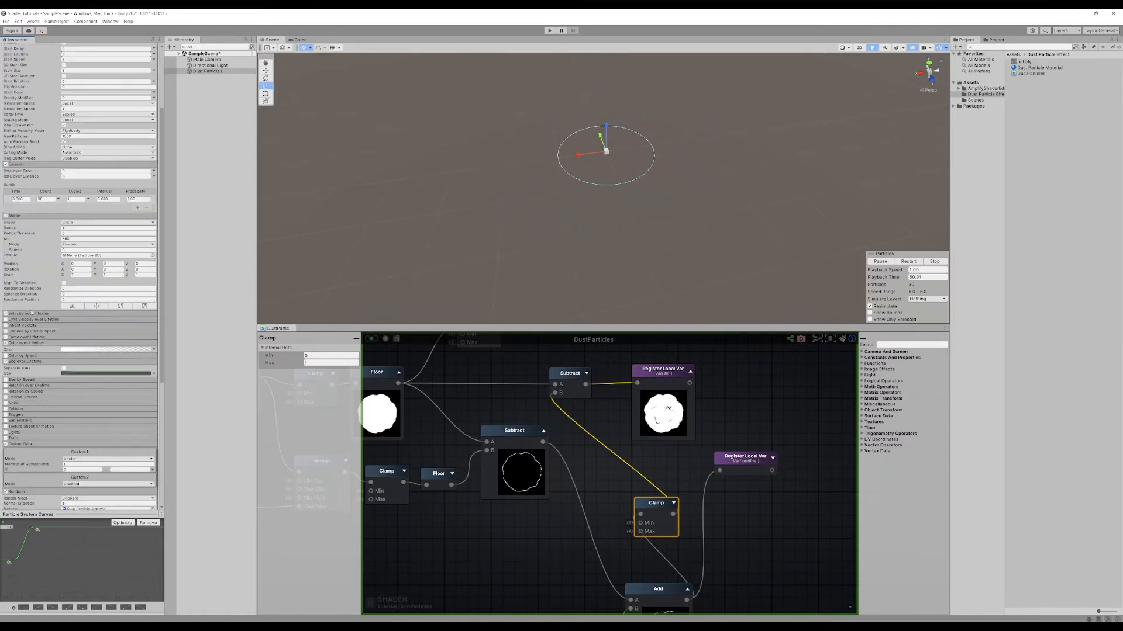
scroll(32, 314, "down", 2)
scroll(32, 314, "down", 1)
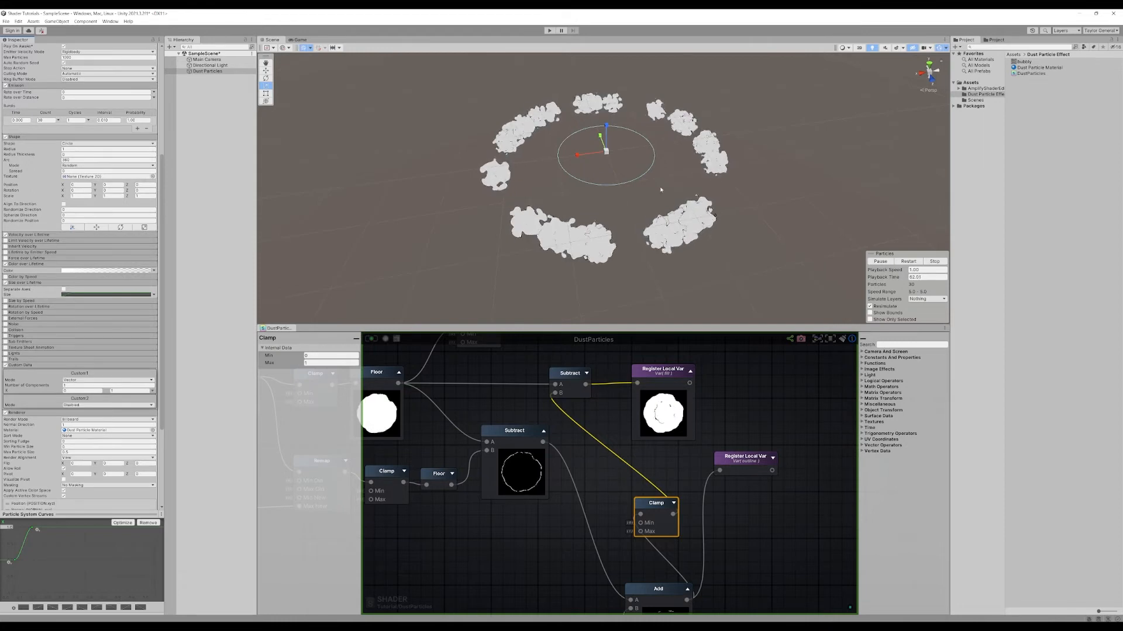
left_click(26, 236)
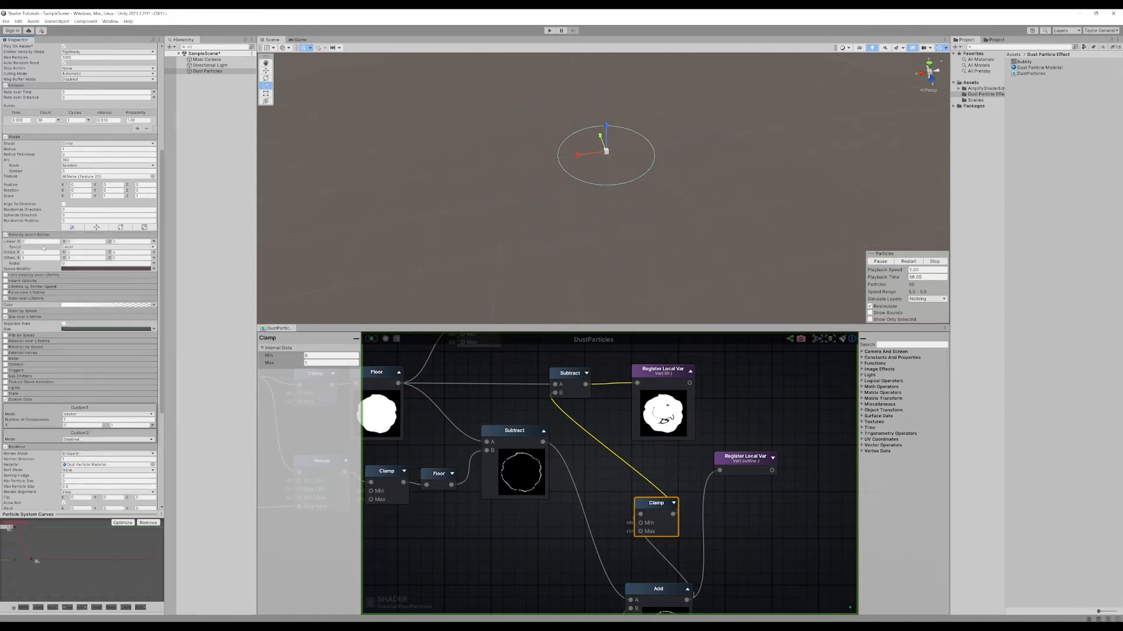
left_click(34, 236)
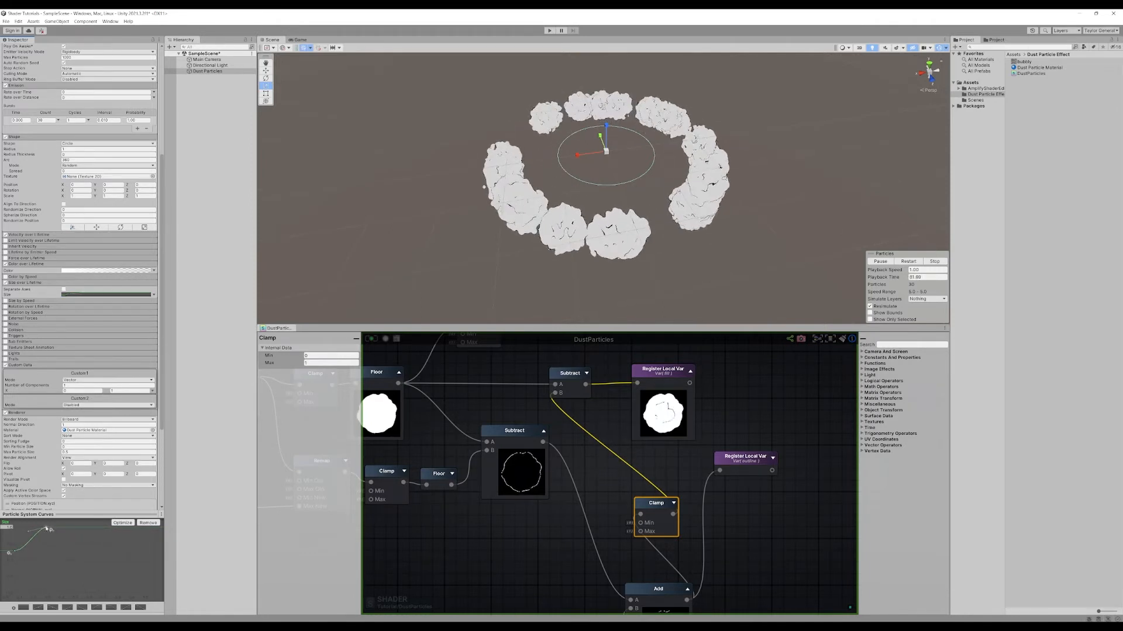
- Adjust the upper key of the Size over Lifetime curve, trying a slower rise and settling on an earlier peak
mouse_move(46, 529)
left_click_drag(40, 535, 55, 531)
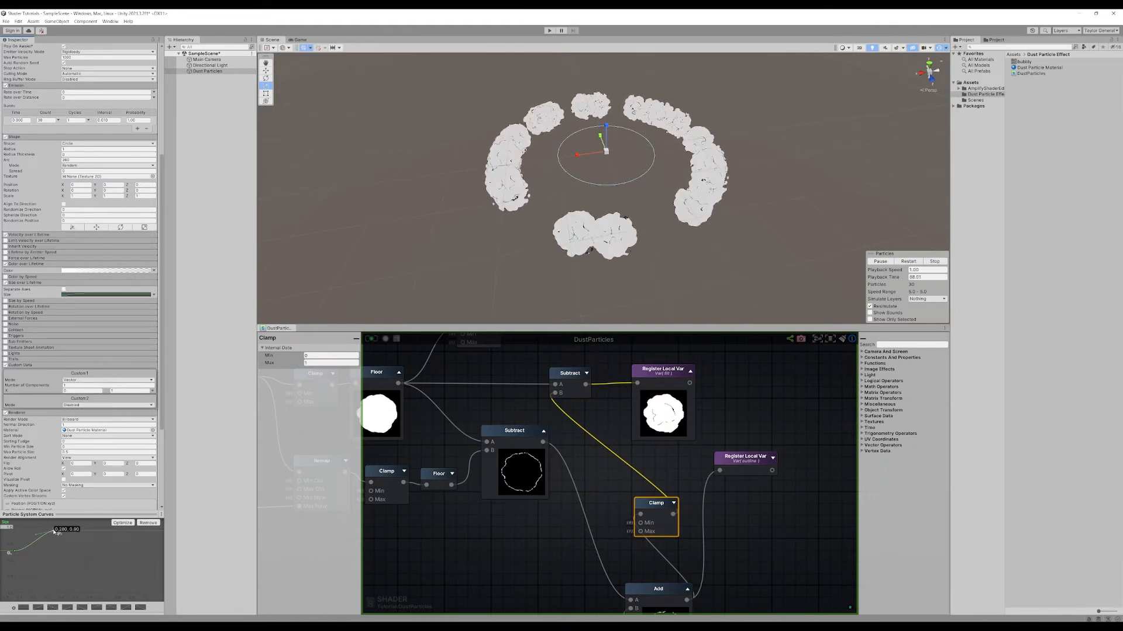
left_click_drag(39, 534, 33, 531)
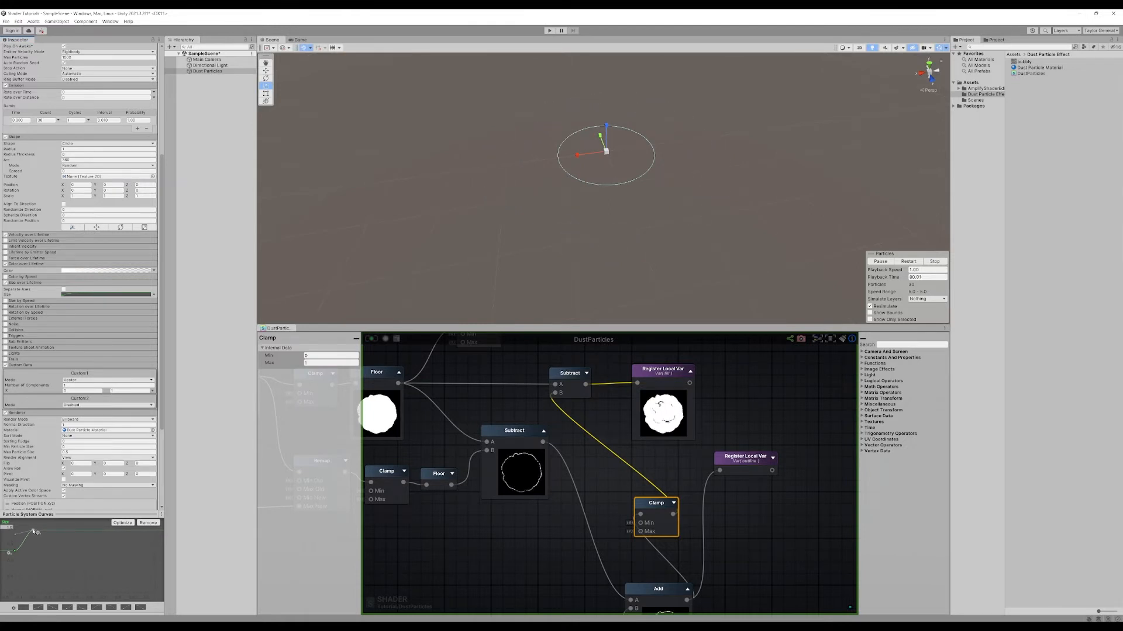
- Examine the dissolving particle ring in the scene from above and at an angle
left_click_drag(545, 175, 573, 261, "alt")
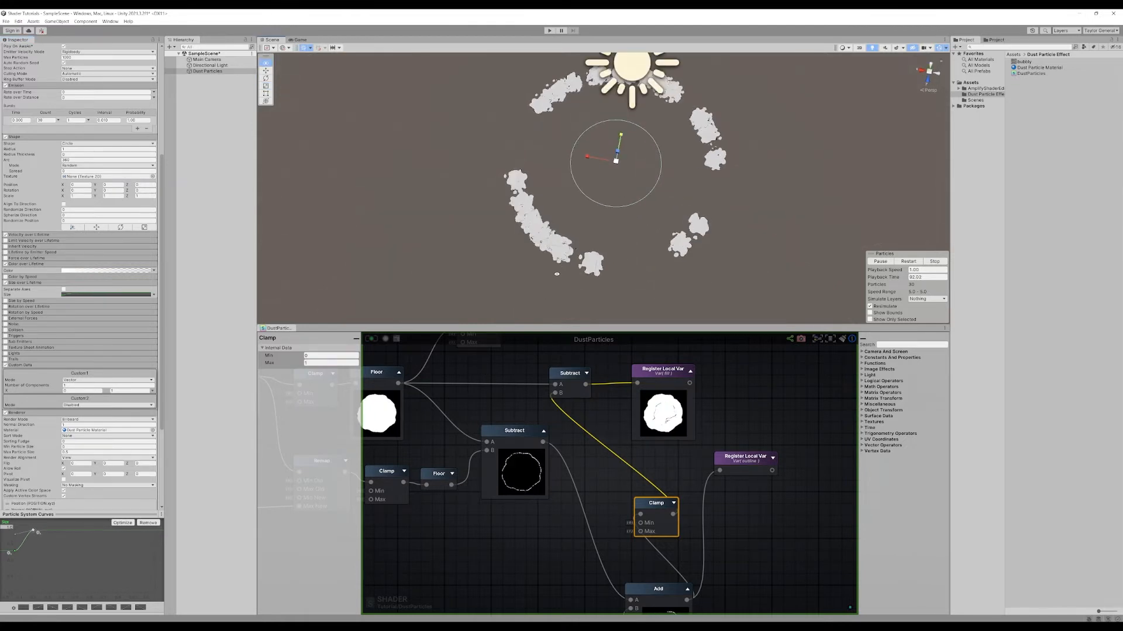
scroll(573, 261, "up", 3)
middle_click_drag(576, 236, 571, 261)
left_click_drag(572, 260, 619, 214, "alt")
middle_click_drag(610, 247, 614, 232)
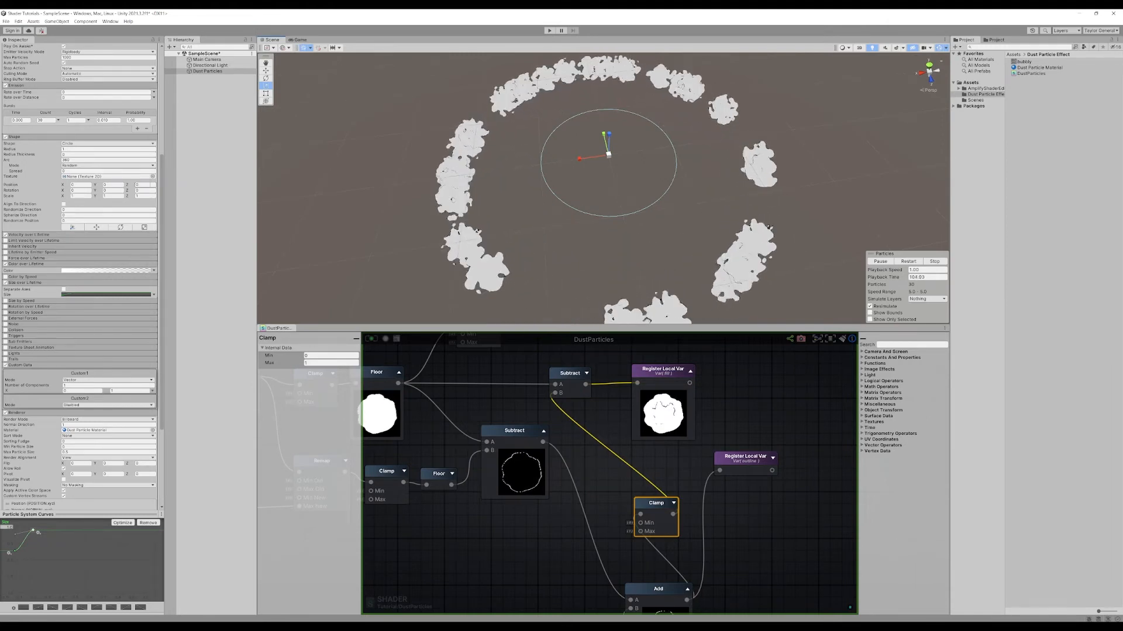
scroll(23, 250, "up", 6)
scroll(23, 250, "down", 7)
- Add an alpha key near the middle of the Color over Lifetime gradient and lower its alpha to about 126
left_click(93, 252)
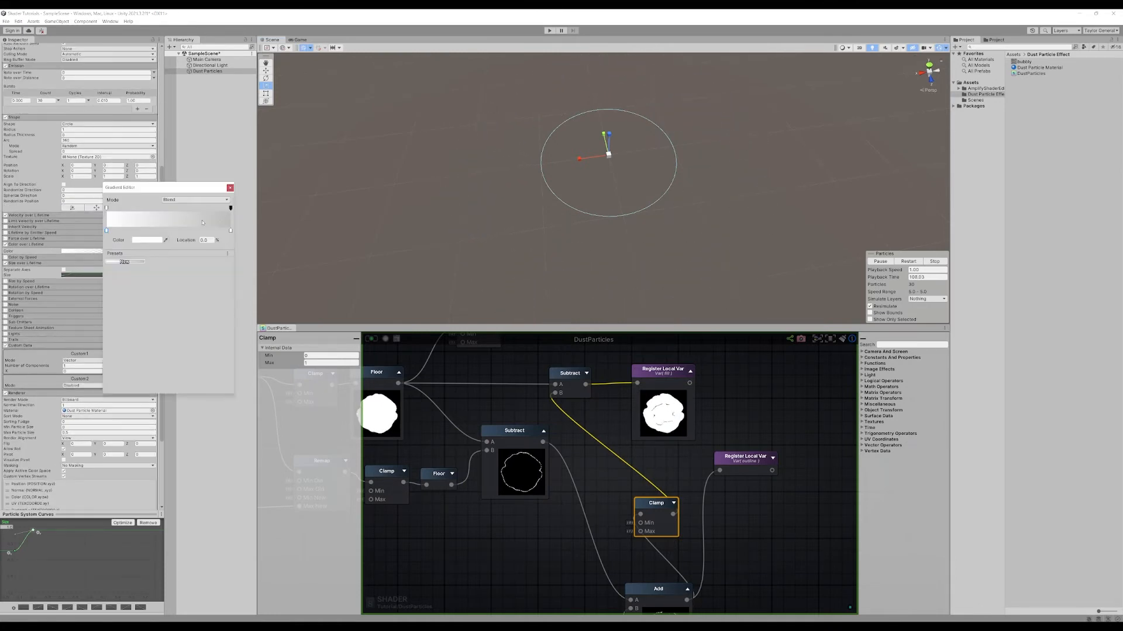
left_click(183, 208)
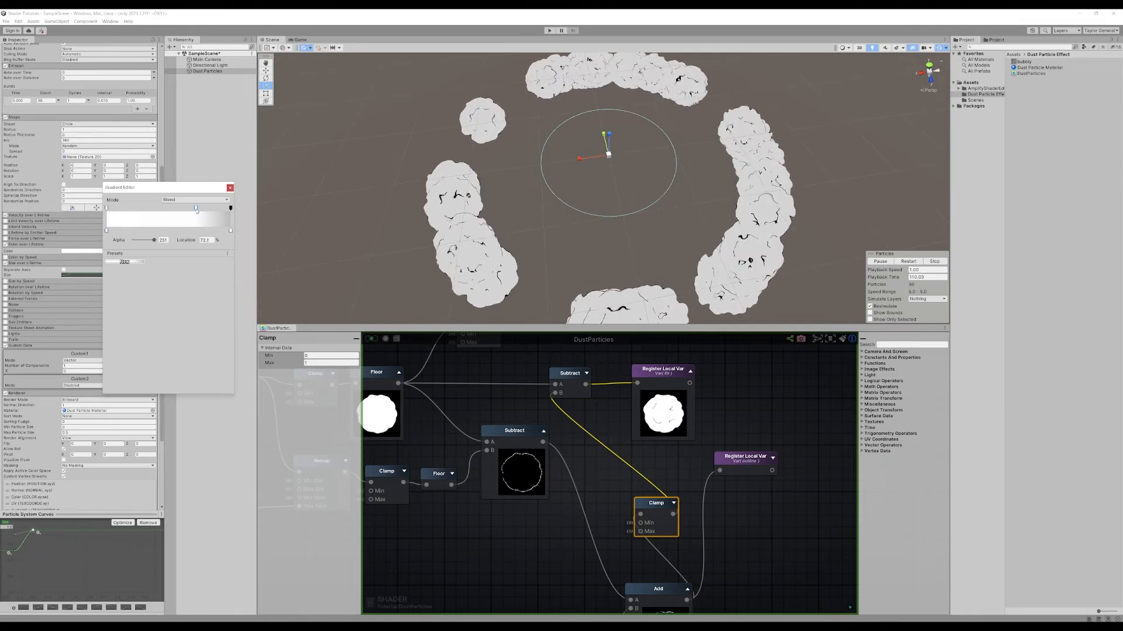
left_click_drag(201, 211, 181, 210)
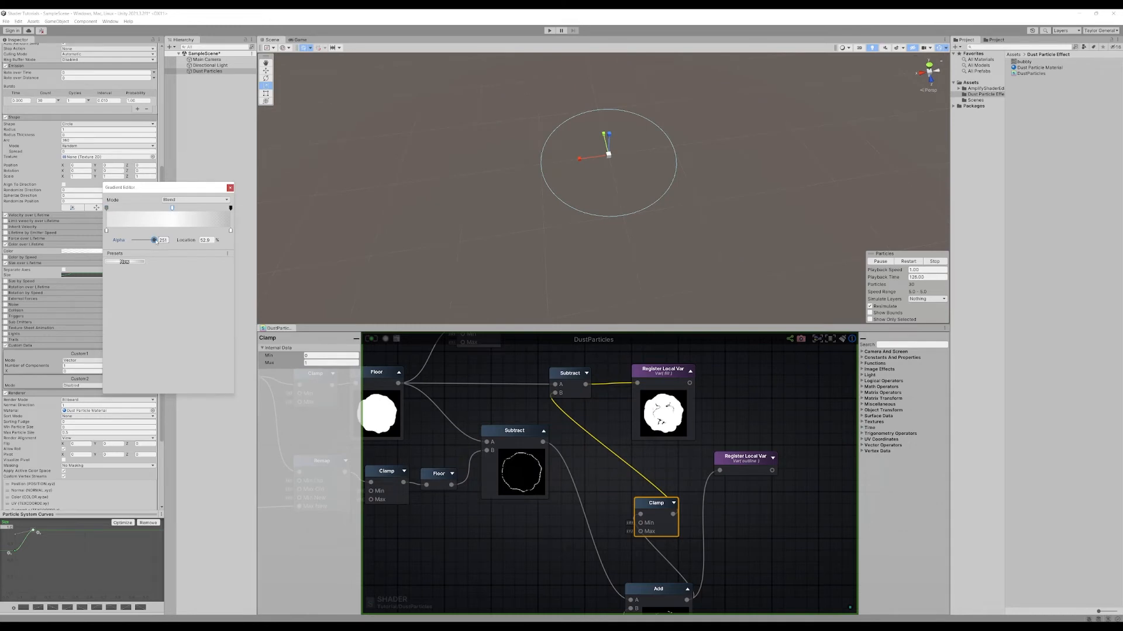
left_click_drag(154, 241, 145, 240)
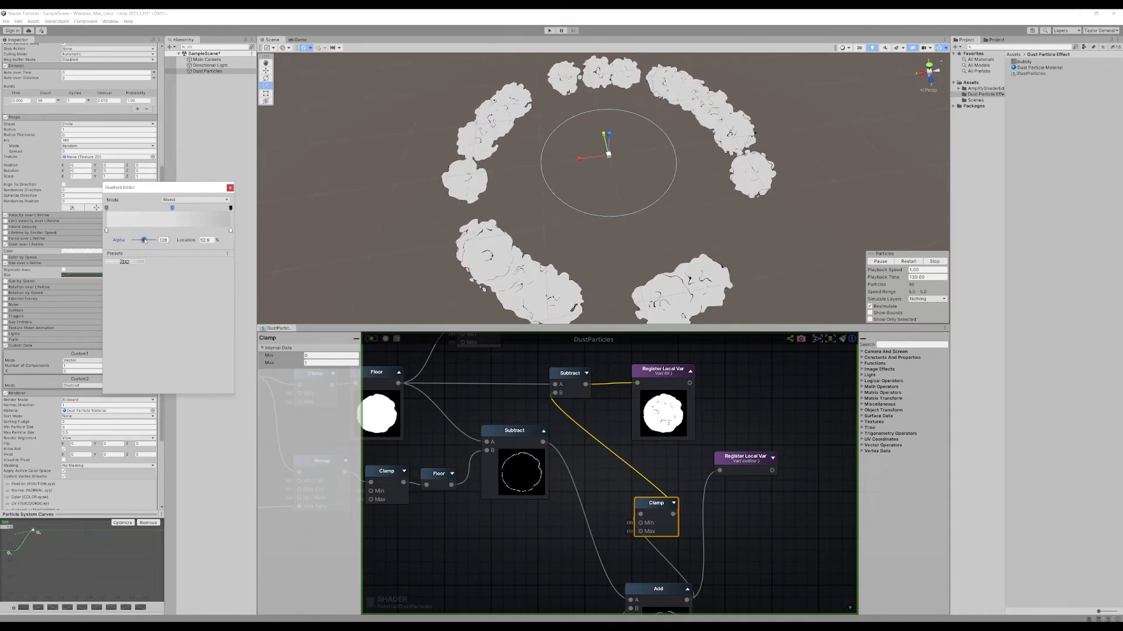
- Set the gradient's starting alpha key to 106 and check the dissolving particle ring
left_click(107, 208)
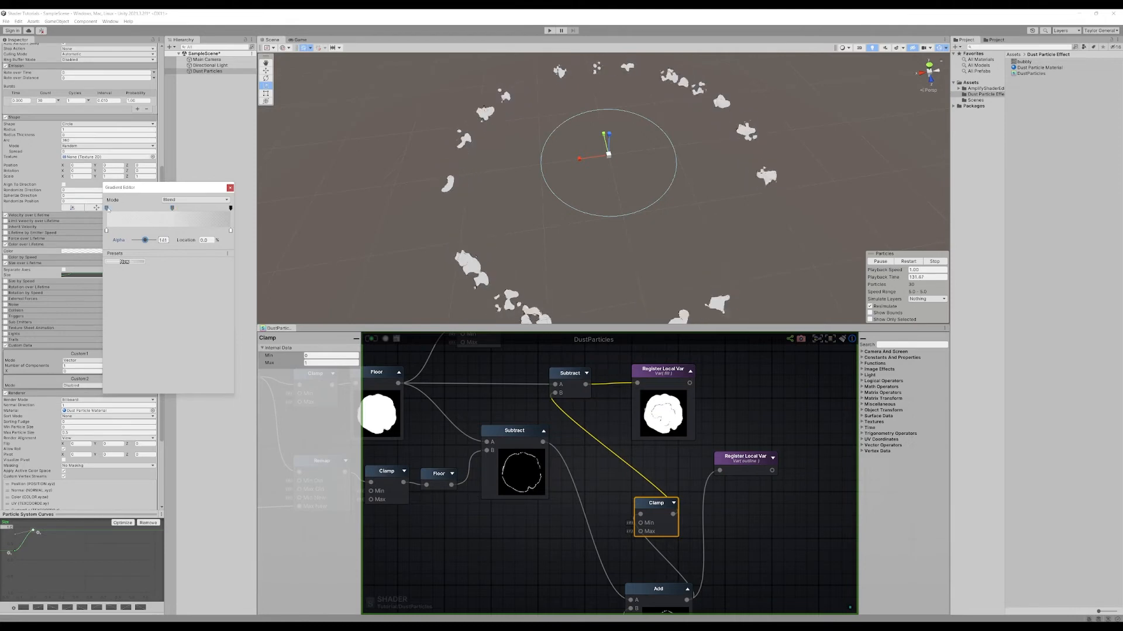
left_click(134, 240)
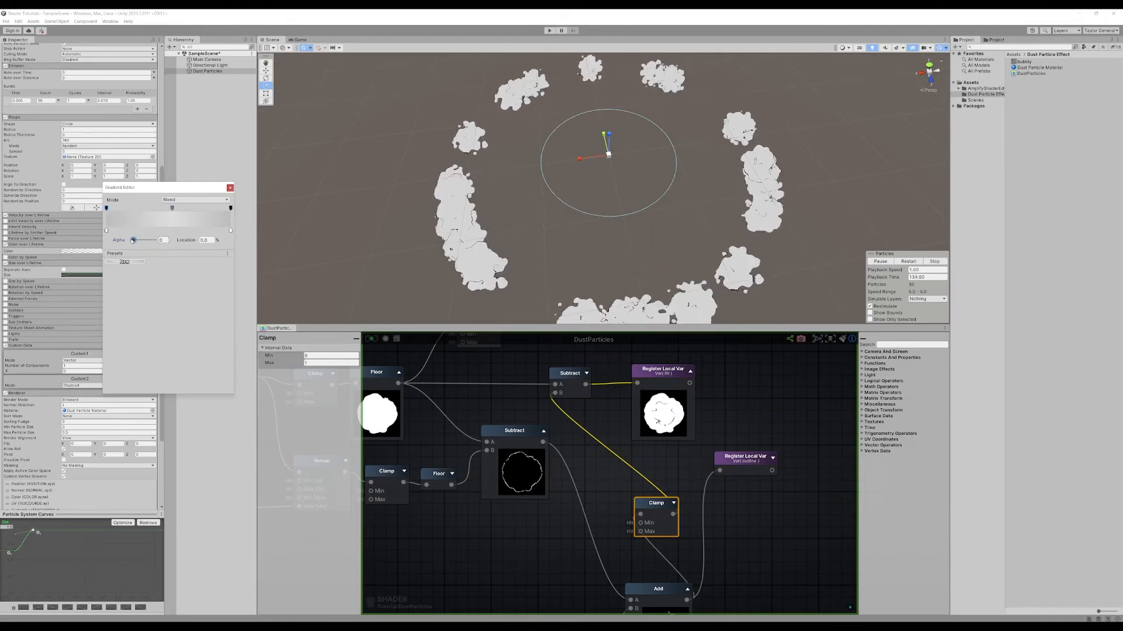
left_click_drag(132, 241, 140, 240)
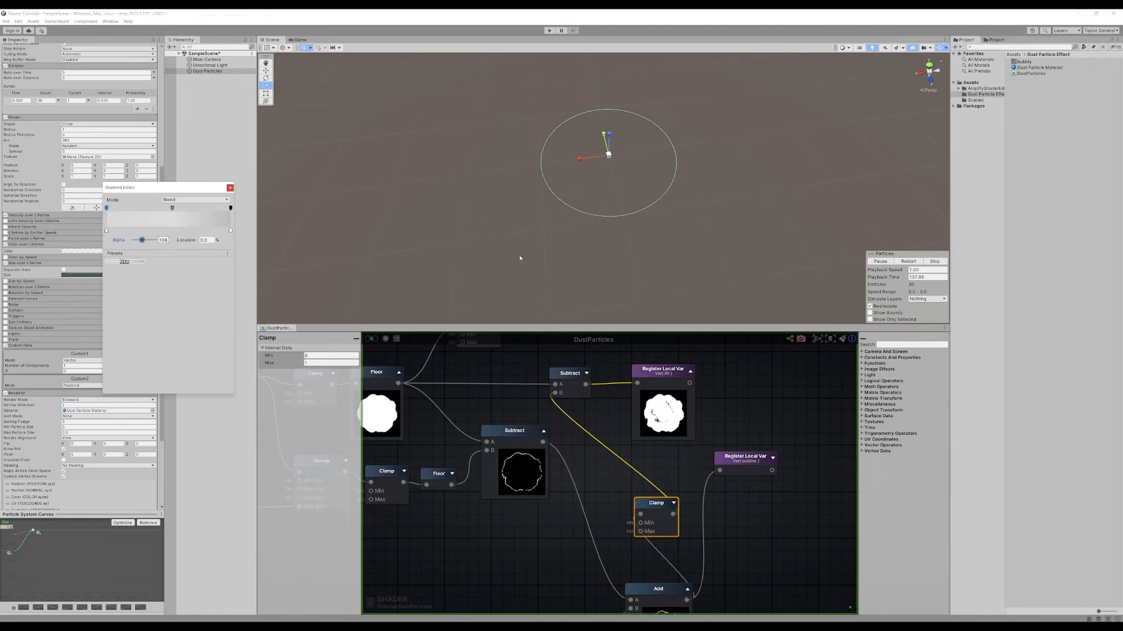
scroll(555, 207, "down", 5)
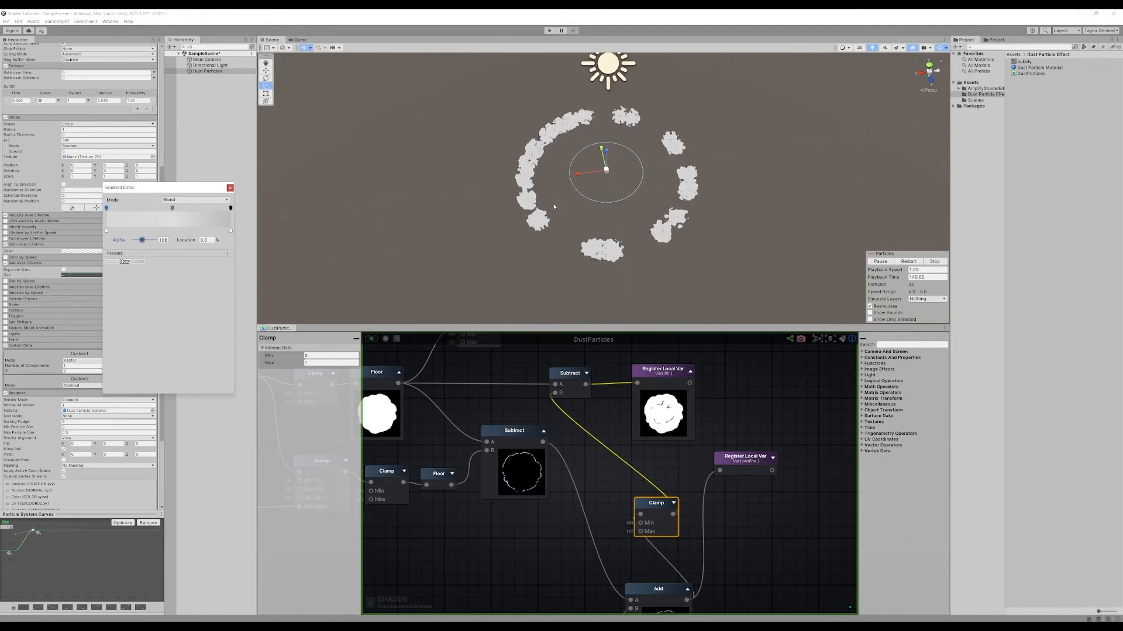
scroll(554, 207, "up", 4)
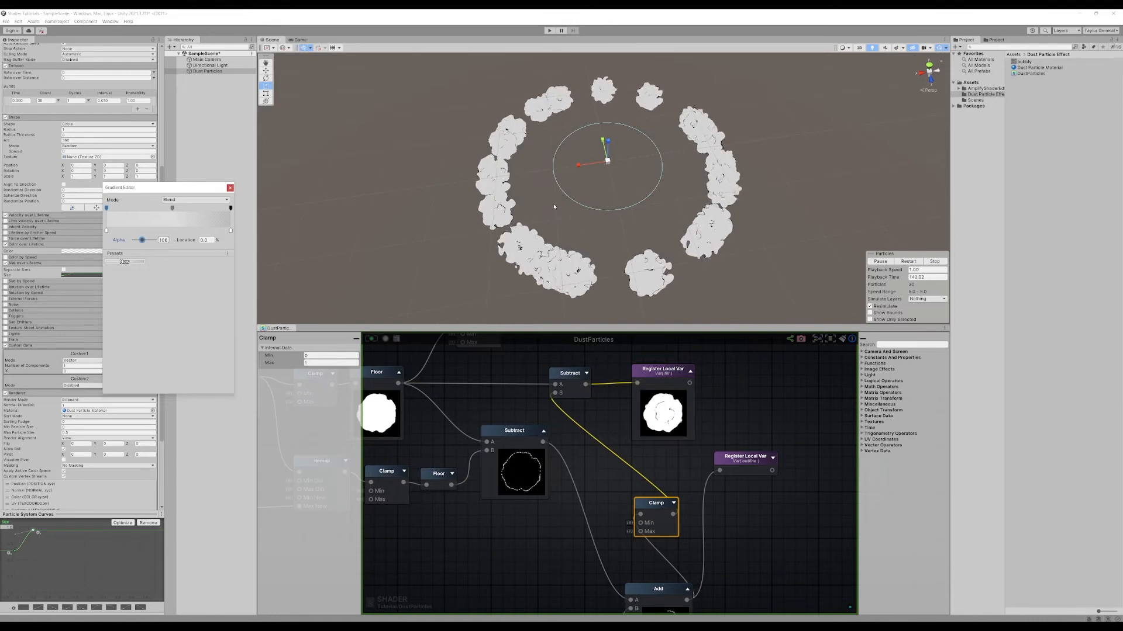
- Review the whole shader graph, from the noise and local variable groups to the output node
scroll(751, 431, "down", 6)
scroll(752, 431, "down", 1)
middle_click_drag(764, 417, 693, 414)
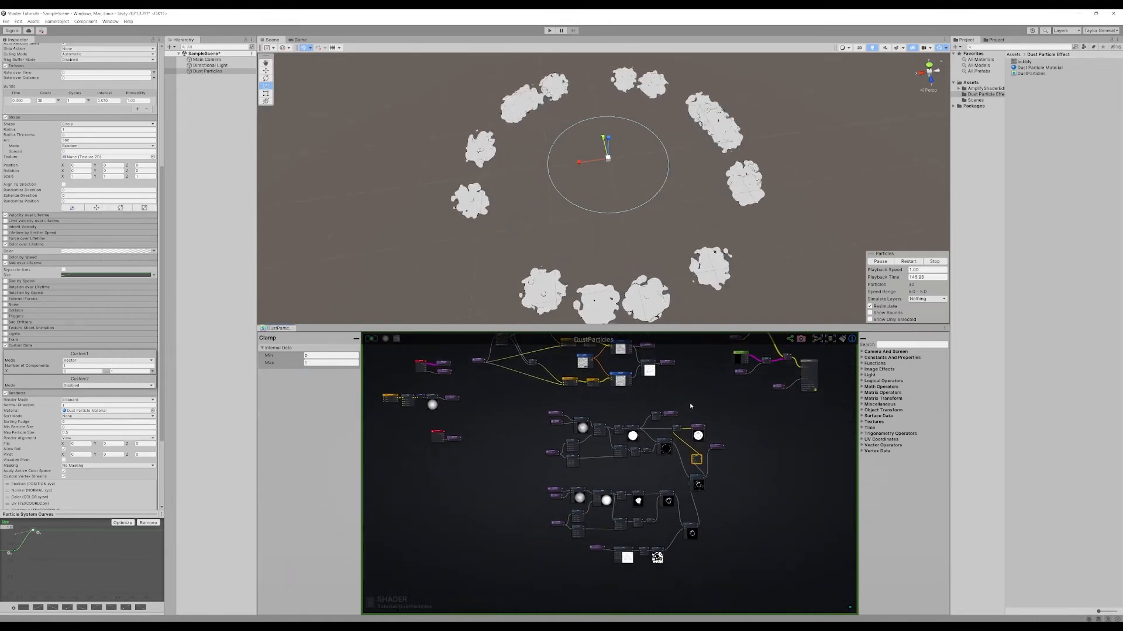
scroll(672, 468, "up", 3)
left_click(473, 442)
middle_click_drag(460, 389, 463, 468)
scroll(696, 416, "down", 2)
middle_click_drag(702, 416, 693, 438)
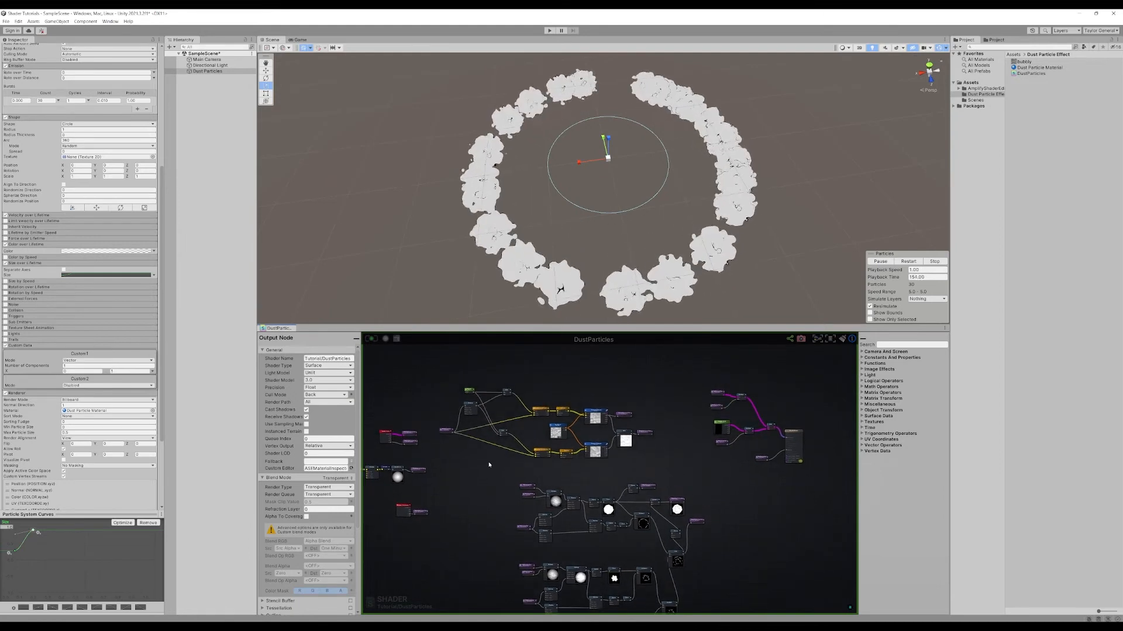
middle_click_drag(452, 420, 454, 379)
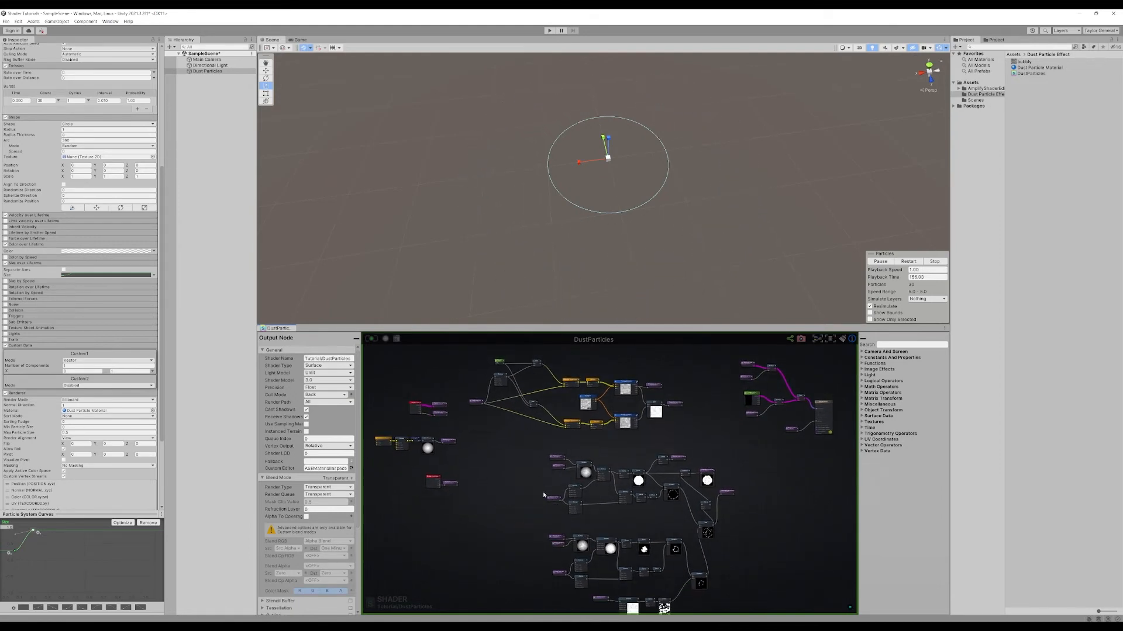
scroll(538, 488, "up", 4)
scroll(617, 436, "down", 1)
middle_click_drag(673, 403, 771, 425)
middle_click_drag(532, 498, 541, 403)
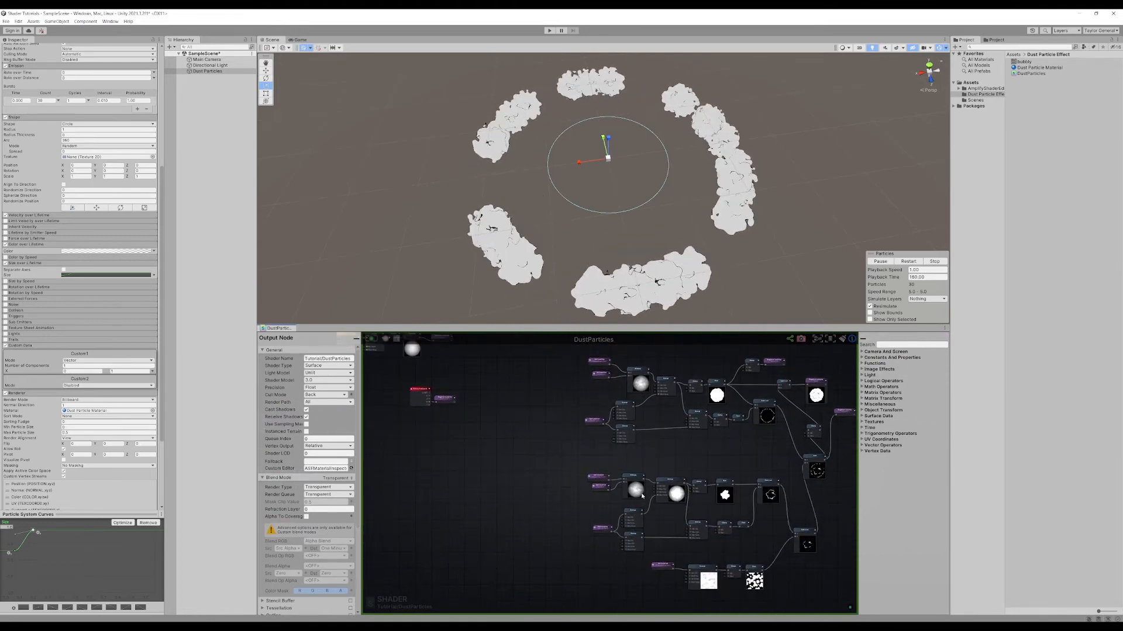
middle_click_drag(710, 452, 631, 501)
middle_click_drag(773, 384, 706, 484)
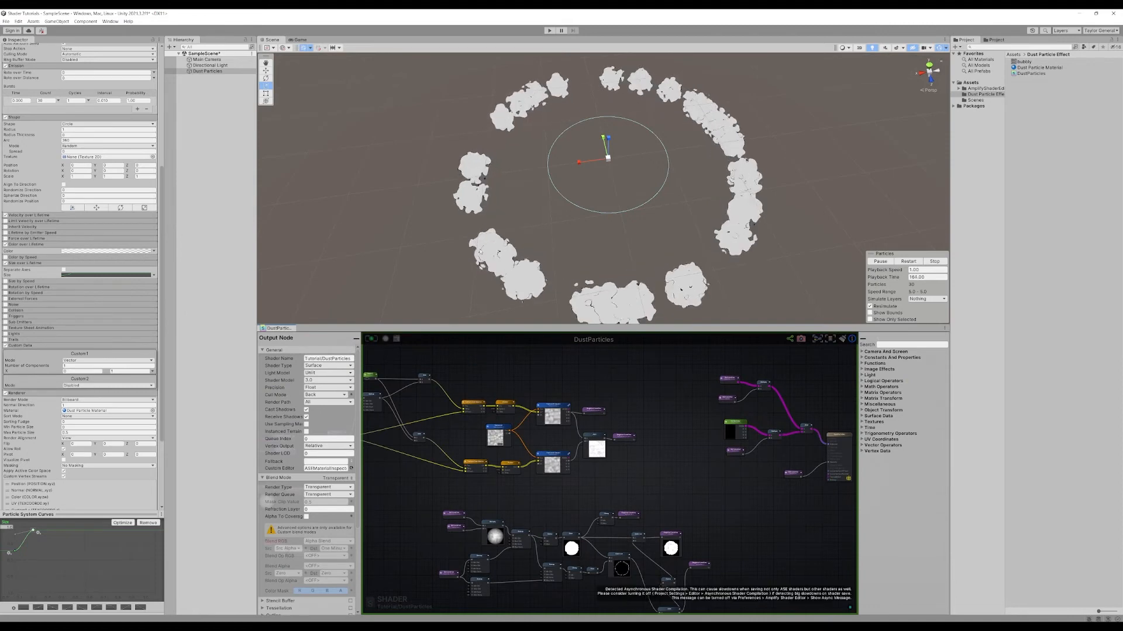
- Try a pure red (FF0000) Outline Color on the Dust Particle Material and inspect the particles
left_click(1025, 69)
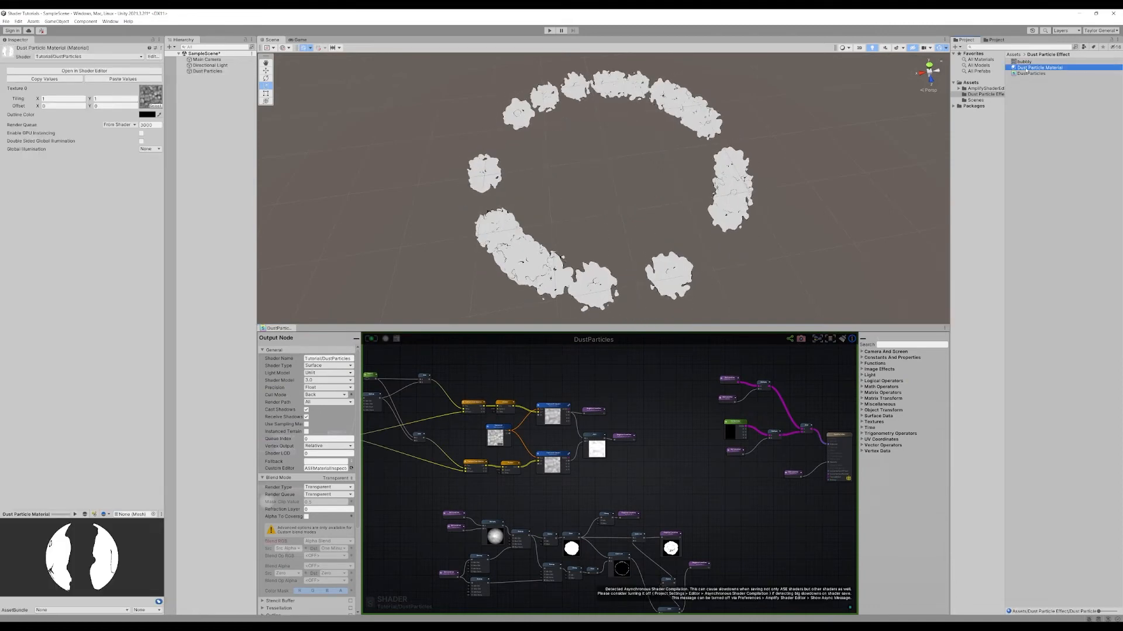
left_click(152, 114)
left_click_drag(202, 161, 228, 146)
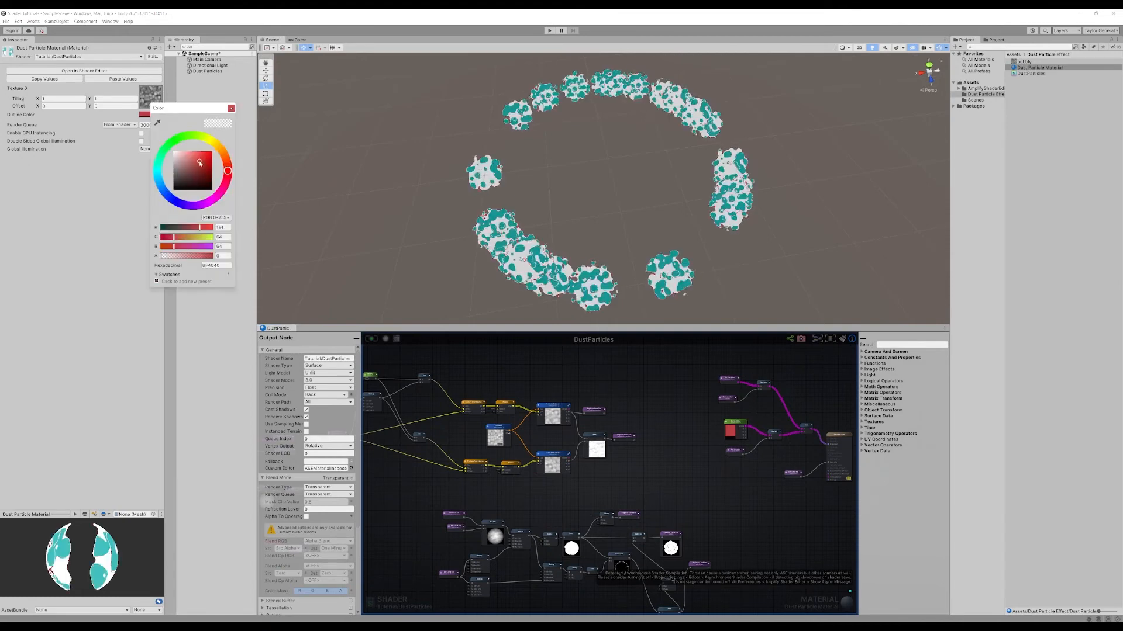
scroll(316, 167, "up", 5)
middle_click_drag(485, 252, 497, 186)
scroll(508, 156, "down", 2)
left_click(152, 115)
left_click_drag(206, 175, 218, 150)
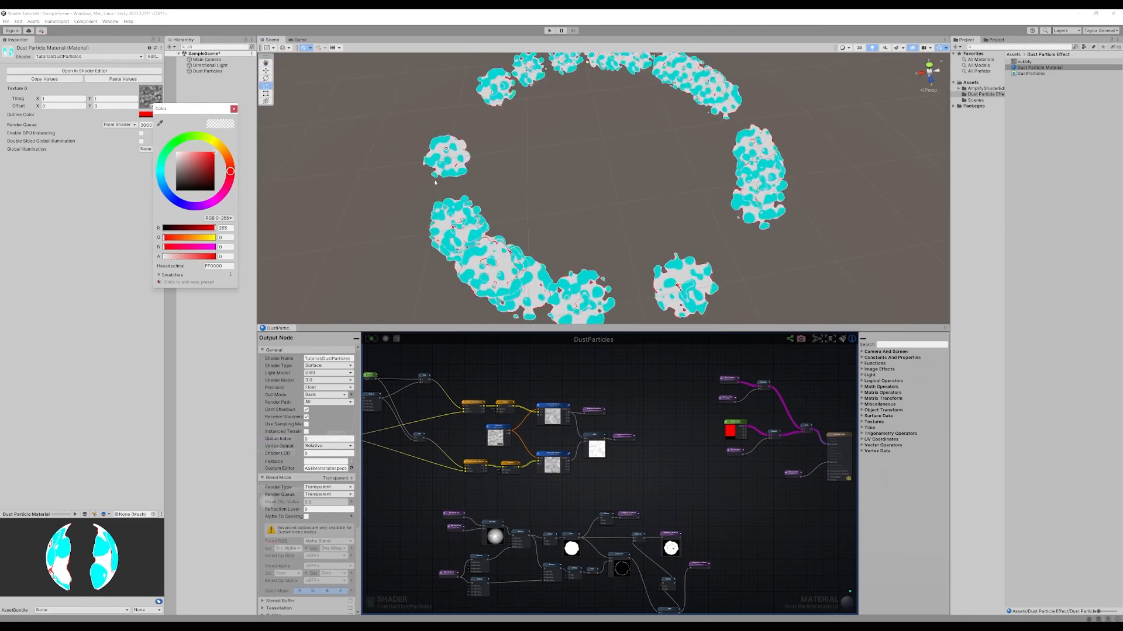
left_click(234, 108)
- Shift the outline Get Local Var node aside and add a Clamp node beside the opacity Get Local Var
middle_click_drag(656, 409, 530, 393)
scroll(684, 451, "up", 6)
middle_click_drag(586, 420, 624, 474)
left_click_drag(502, 447, 480, 453)
right_click(569, 501)
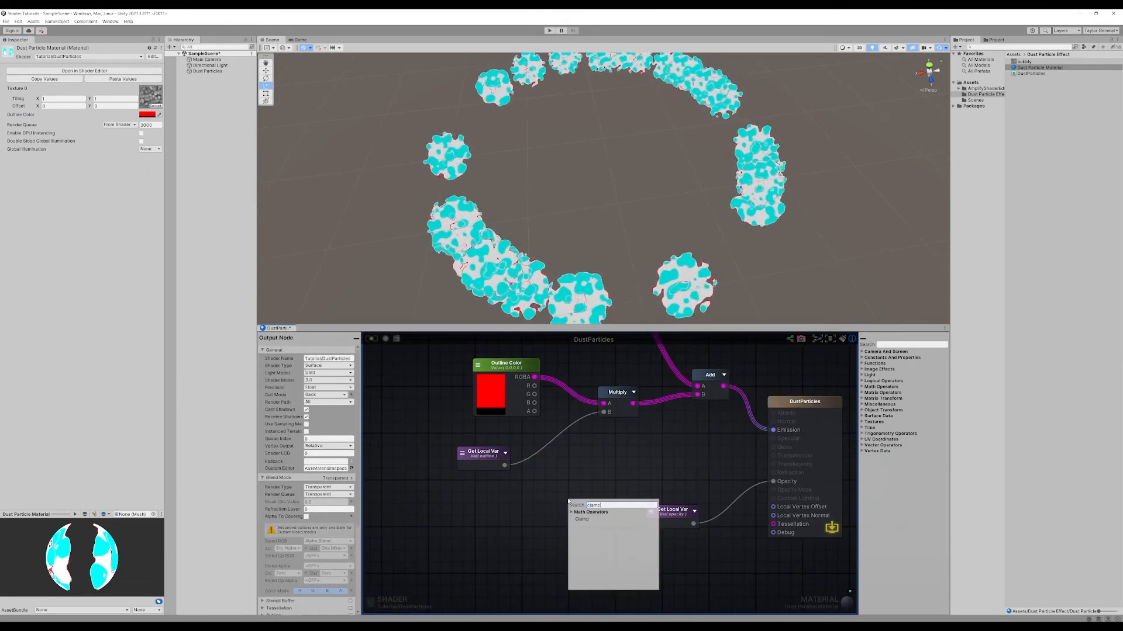
key("Return")
- Connect the existing Clamp node, fed by the outline Add node, to the outline Register Local Var
scroll(465, 494, "down", 6)
middle_click_drag(466, 496, 700, 414)
scroll(680, 419, "up", 6)
scroll(681, 419, "down", 5)
middle_click_drag(744, 374, 728, 411)
left_click(732, 367)
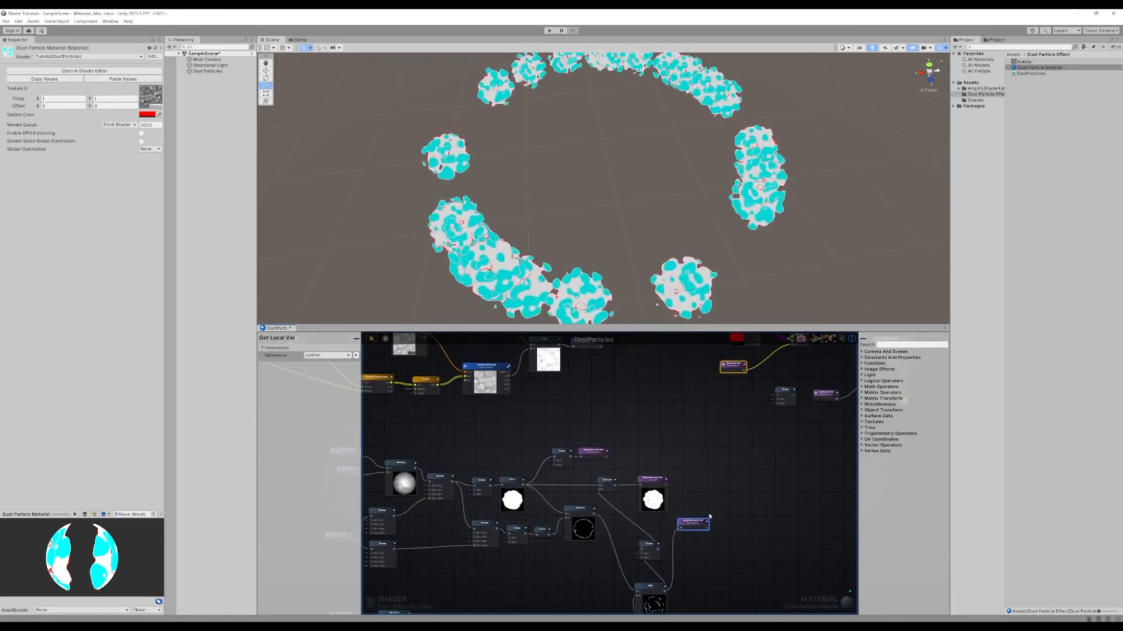
middle_click_drag(687, 538, 696, 454)
scroll(699, 454, "up", 5)
left_click_drag(703, 417, 772, 440)
left_click(705, 541)
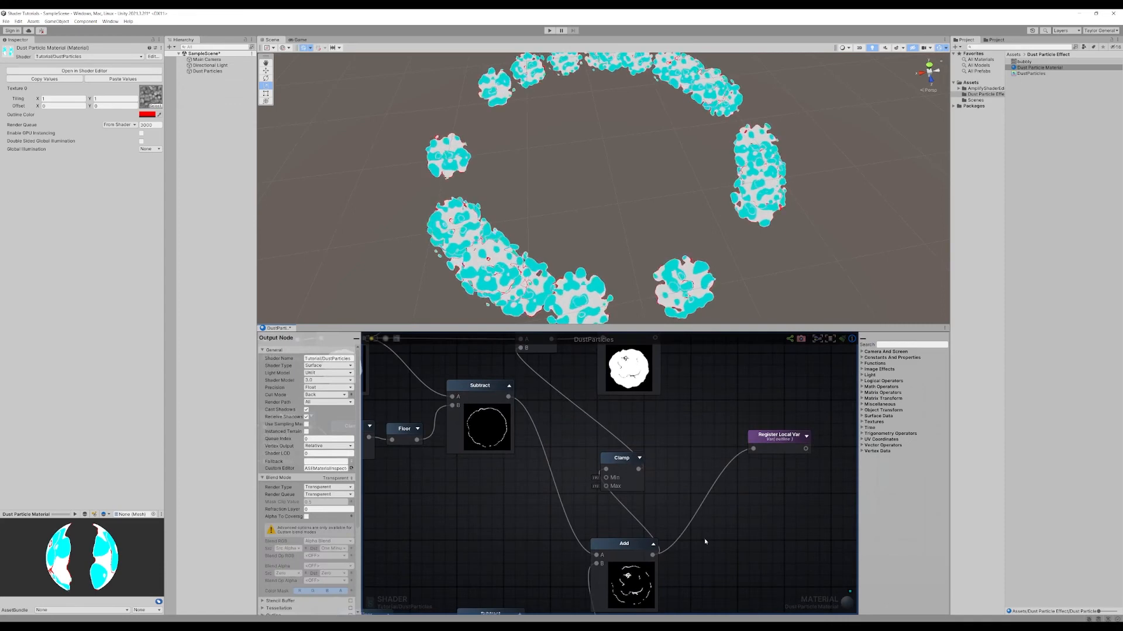
right_click(705, 541)
left_click(669, 485)
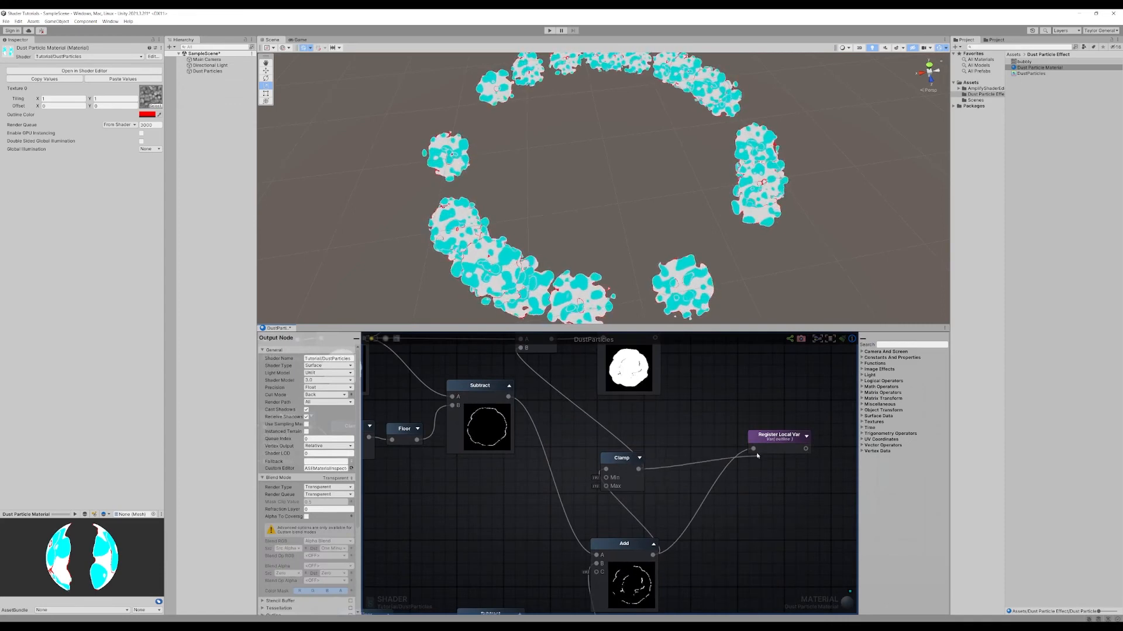
- Rearrange the Clamp, Subtract and Register Local Var nodes at the end of the outline branch, and save the shader
left_click_drag(621, 466, 689, 478)
left_click_drag(765, 448, 793, 529)
middle_click_drag(745, 442, 680, 465)
scroll(662, 504, "down", 5)
left_click_drag(664, 454, 679, 488)
left_click(659, 429)
left_click(374, 339)
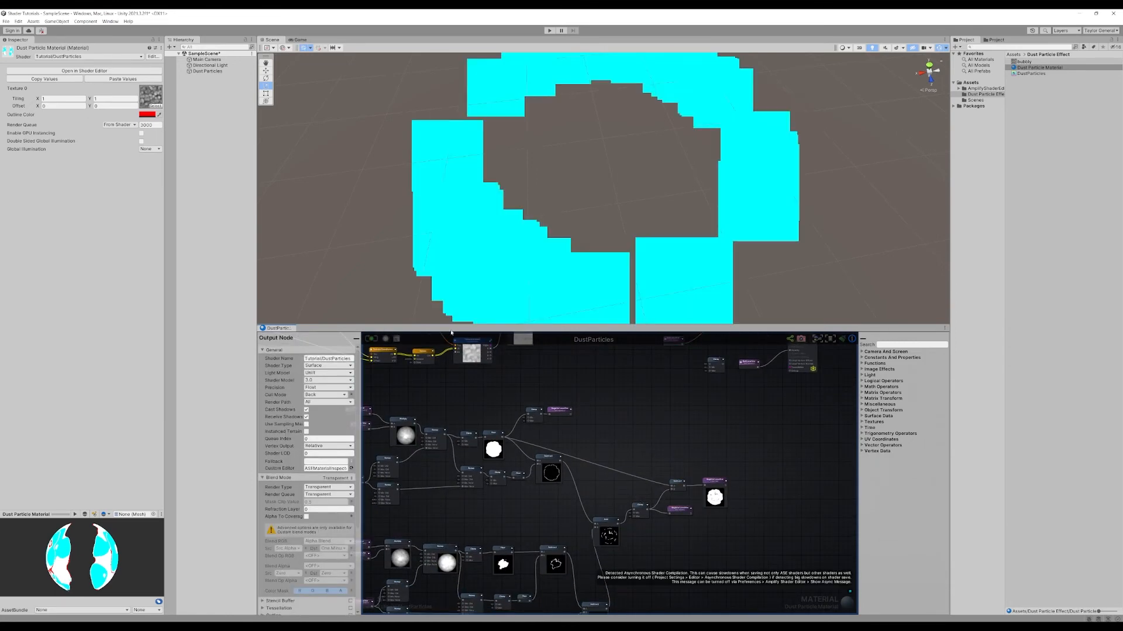
scroll(565, 196, "up", 6)
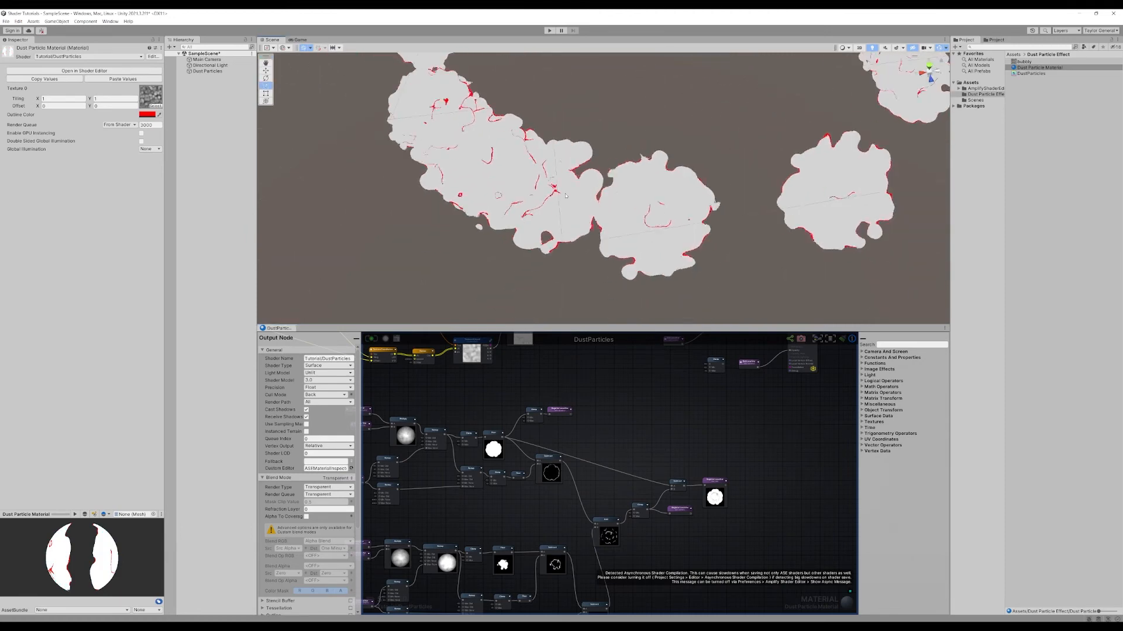
scroll(565, 196, "down", 5)
scroll(567, 202, "down", 2)
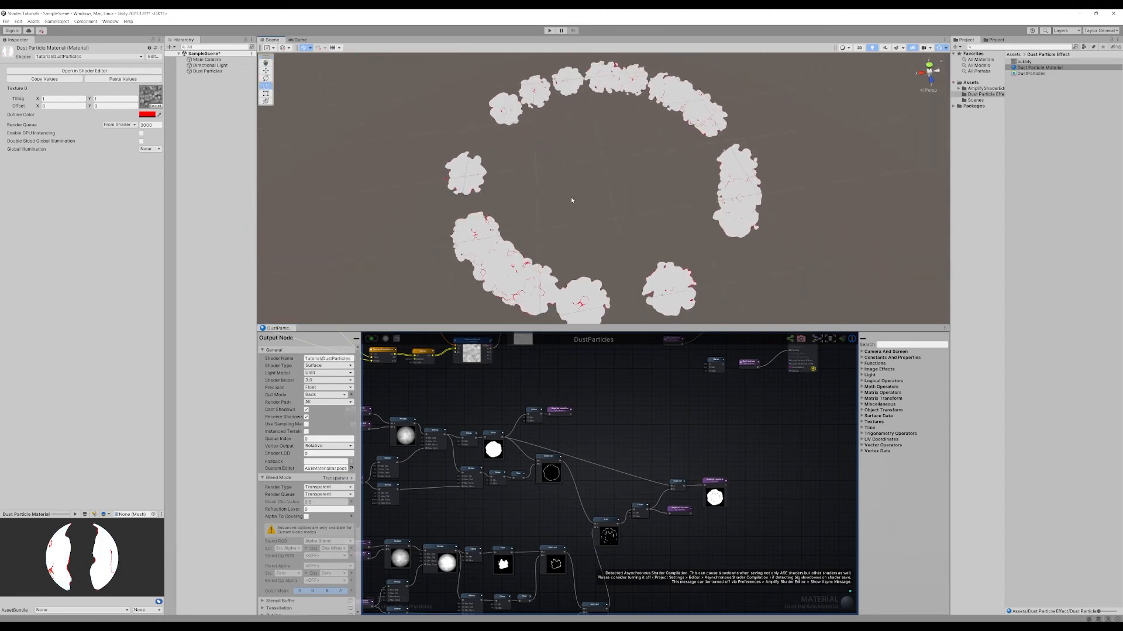
- Try a bright blue Outline Color on the Dust Particle Material and inspect the outlines up close
middle_click_drag(703, 402, 673, 446)
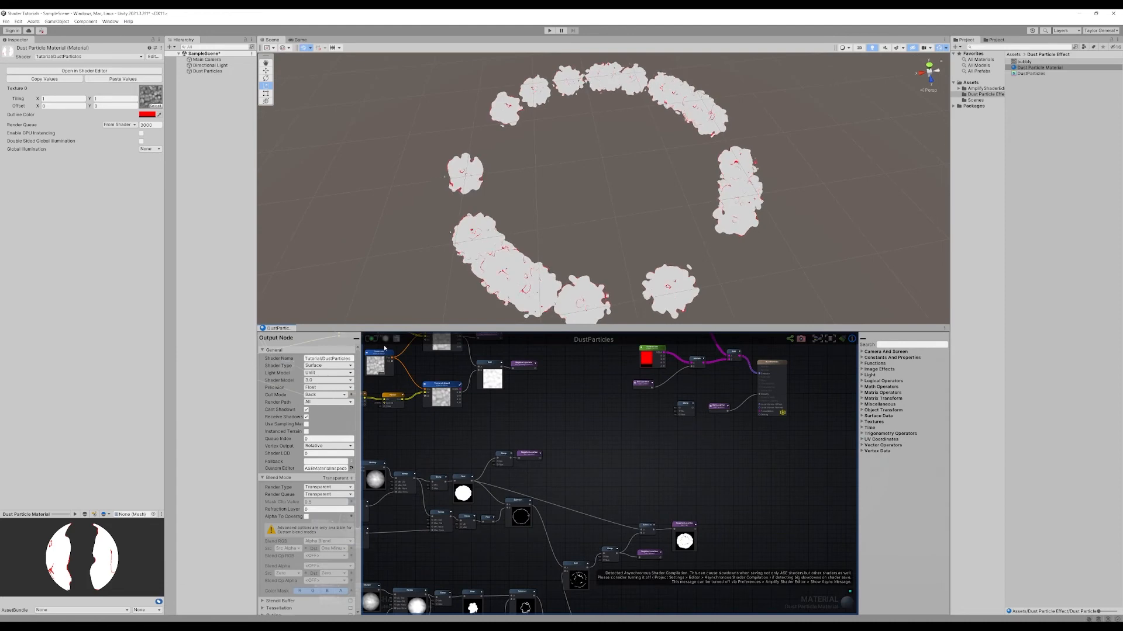
left_click(148, 115)
left_click(173, 145)
left_click_drag(198, 180, 190, 190)
left_click(161, 192)
left_click(209, 156)
scroll(595, 258, "up", 3)
middle_click_drag(596, 258, 667, 105)
scroll(573, 206, "up", 3)
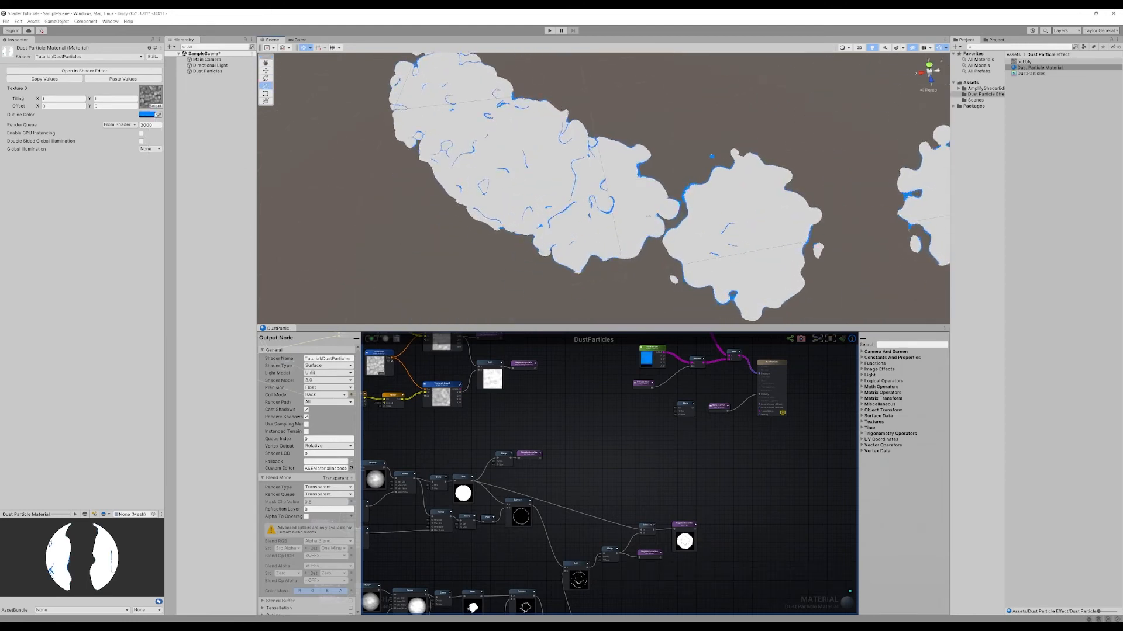
- Set the material's Outline Color to black (000000) and check the whole particle ring
left_click(153, 114)
left_click(169, 190)
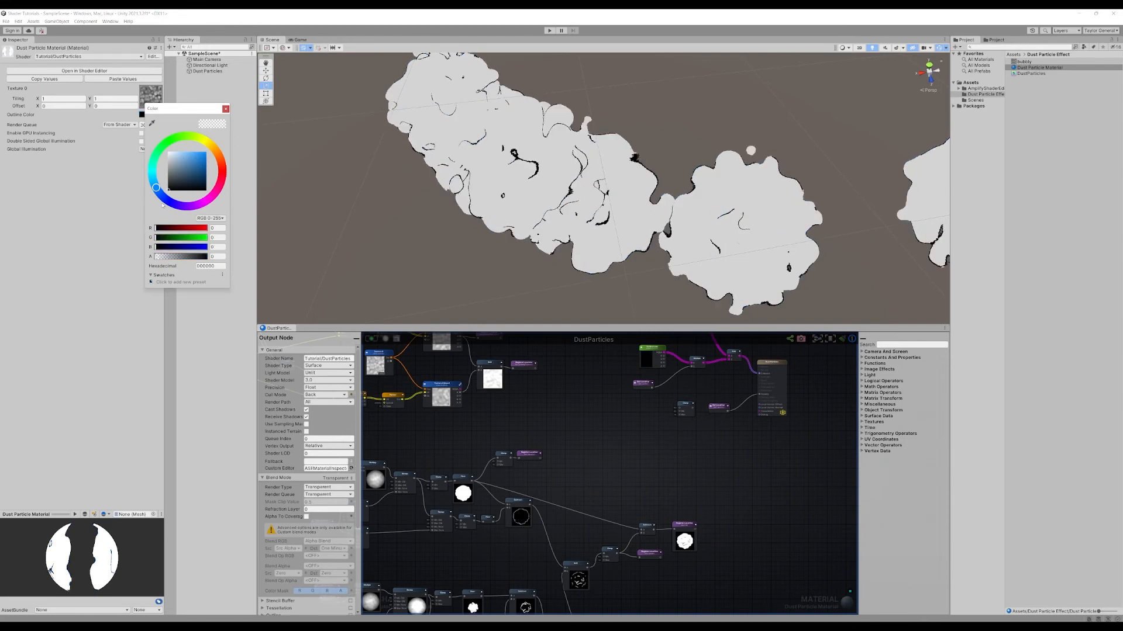
left_click(225, 109)
scroll(672, 178, "down", 5)
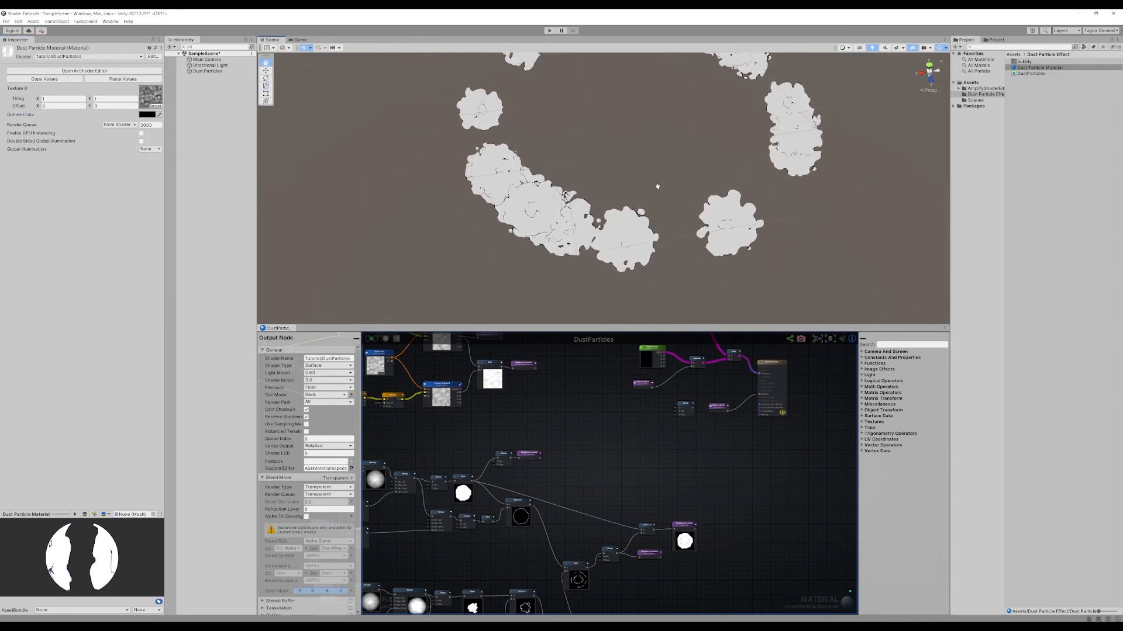
middle_click_drag(657, 186, 596, 258)
scroll(597, 257, "down", 2)
right_click_drag(626, 248, 587, 259)
- Try a light pink start color in the Dust Particles' Color over Lifetime gradient and return it to white (FFFFFF)
left_click(208, 71)
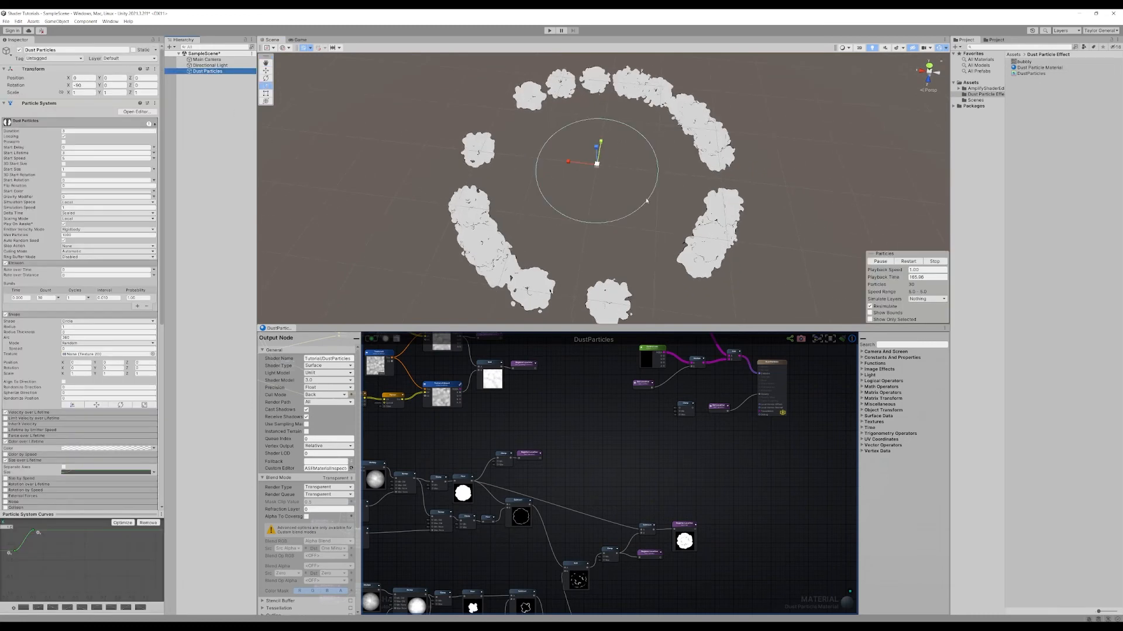
scroll(87, 295, "down", 5)
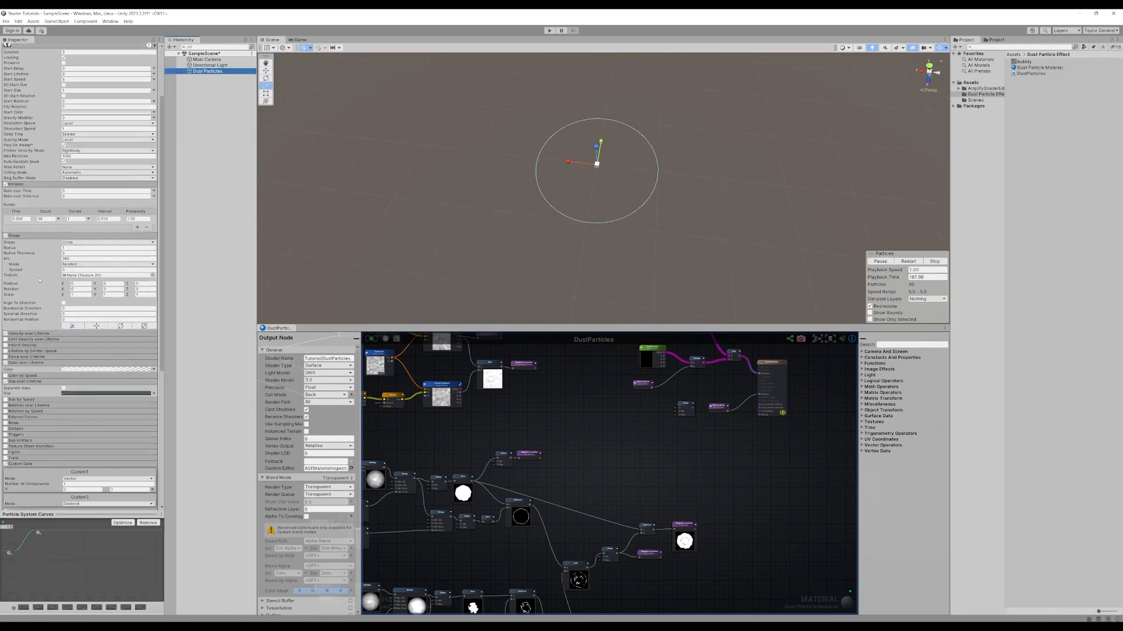
left_click(87, 292)
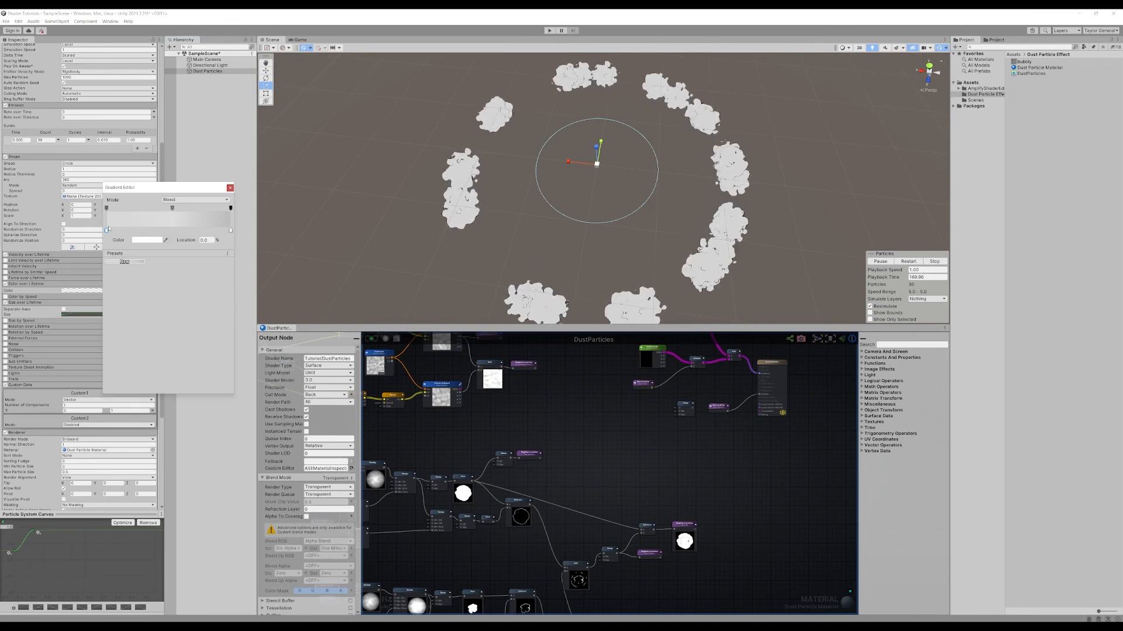
left_click(146, 240)
left_click(182, 280)
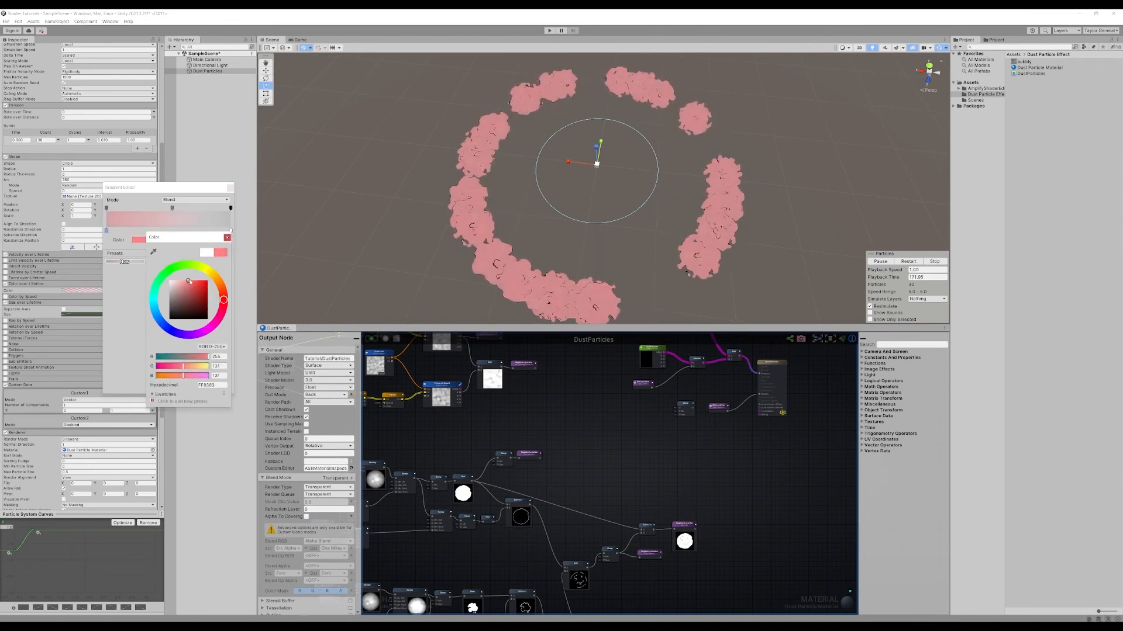
left_click_drag(177, 283, 176, 283)
left_click(227, 237)
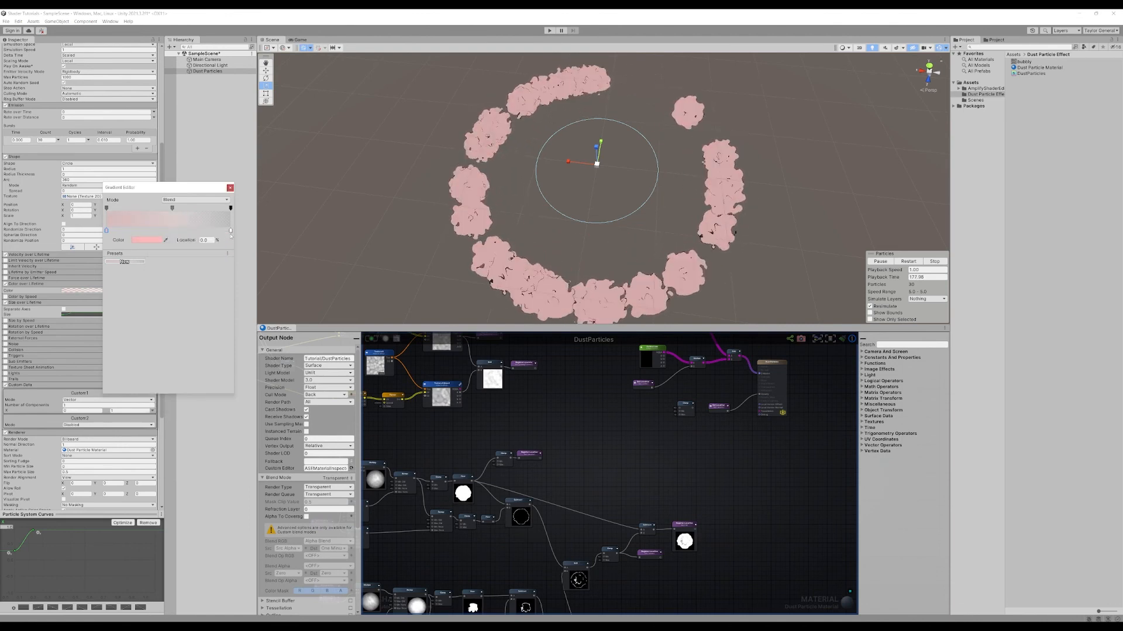
left_click(141, 240)
left_click_drag(170, 282, 151, 263)
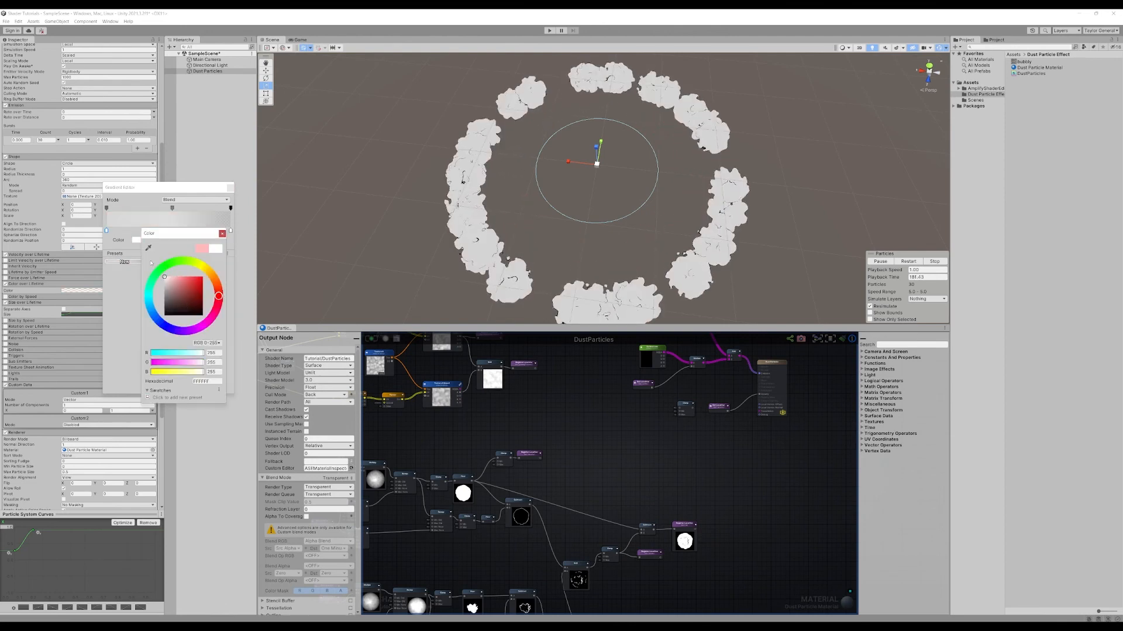
left_click(222, 233)
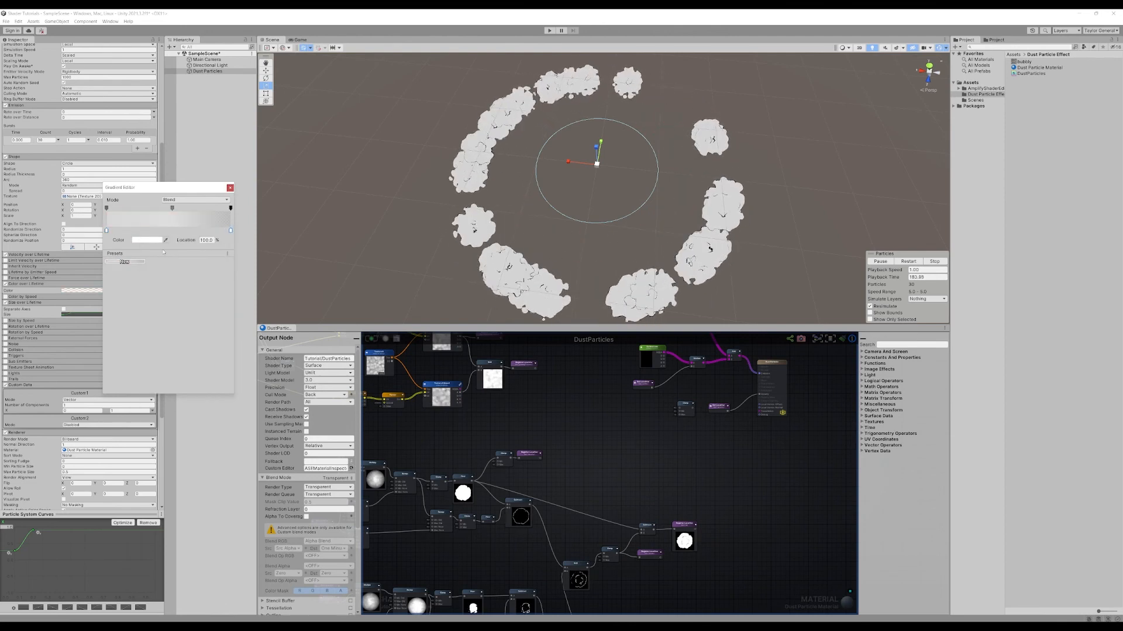
- Set the gradient's end color key to light grey and place the white key at 60%
left_click(147, 240)
left_click(177, 297)
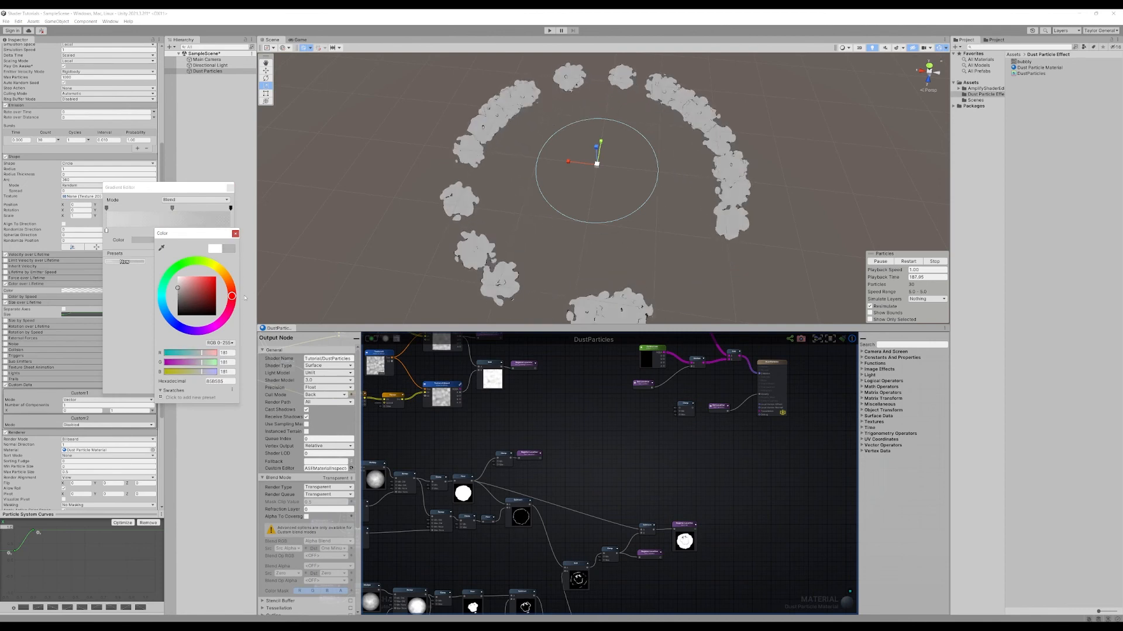
left_click(236, 233)
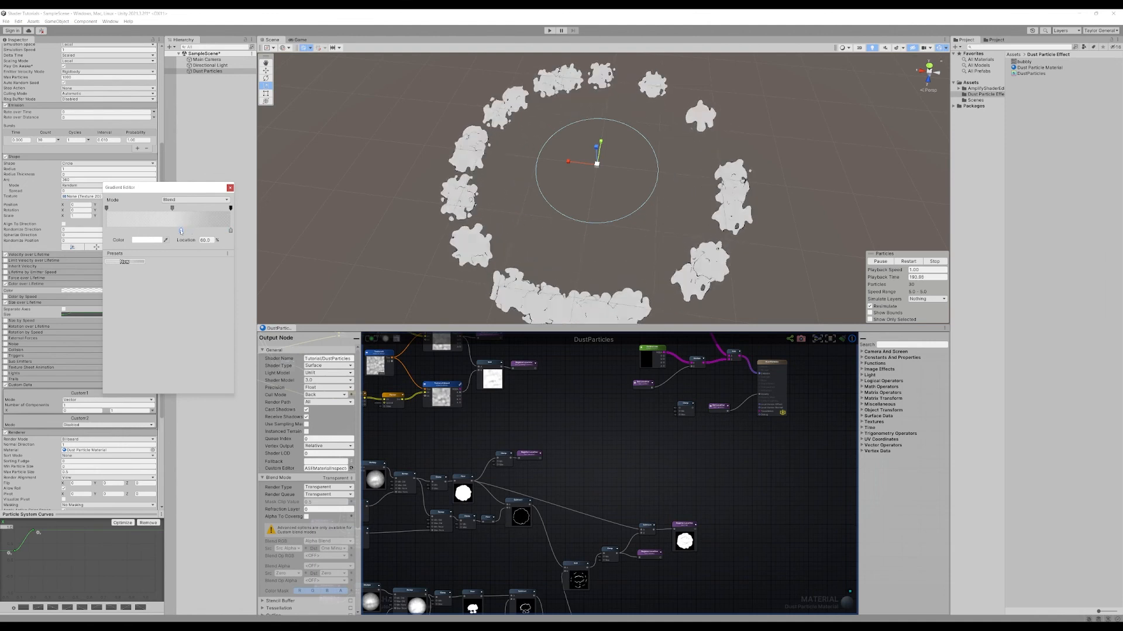
left_click(230, 188)
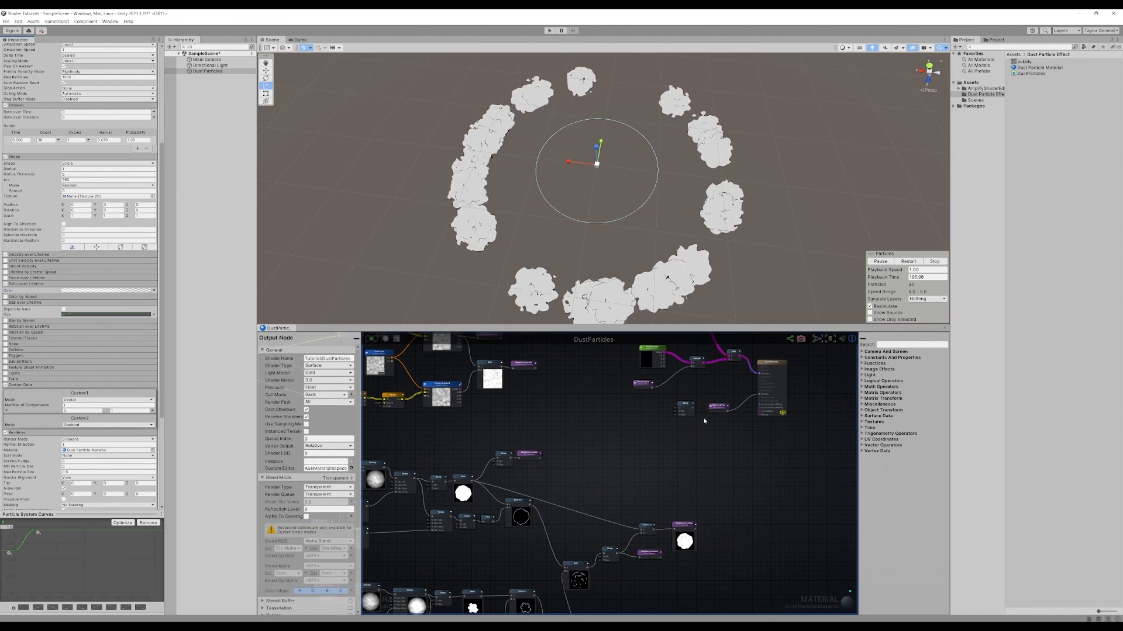
scroll(704, 420, "down", 5)
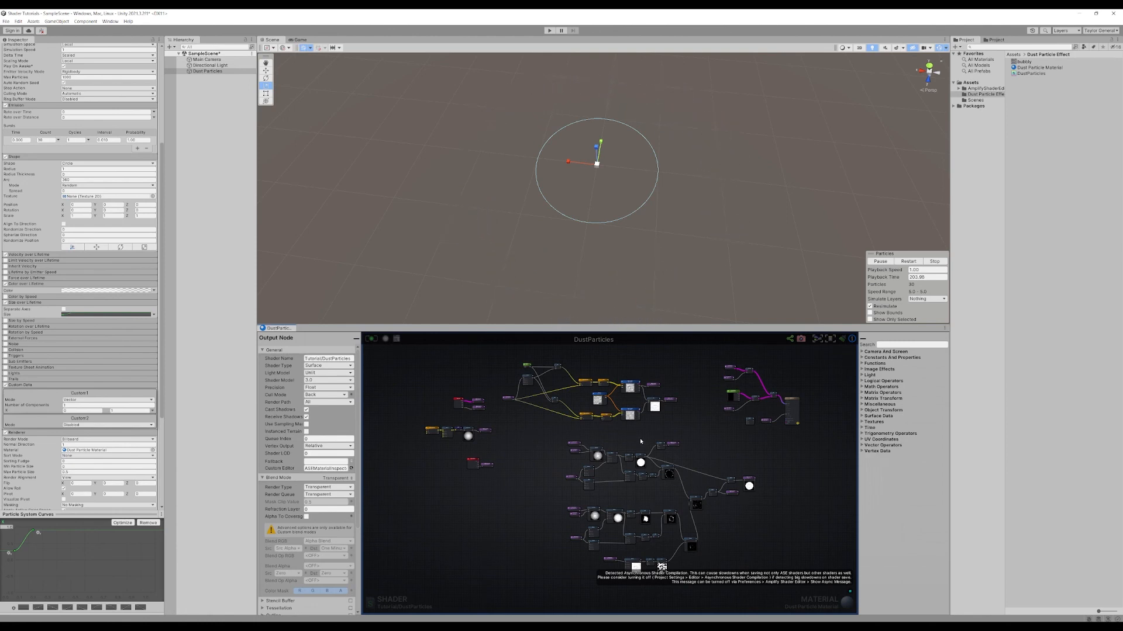
middle_click_drag(700, 436, 676, 432)
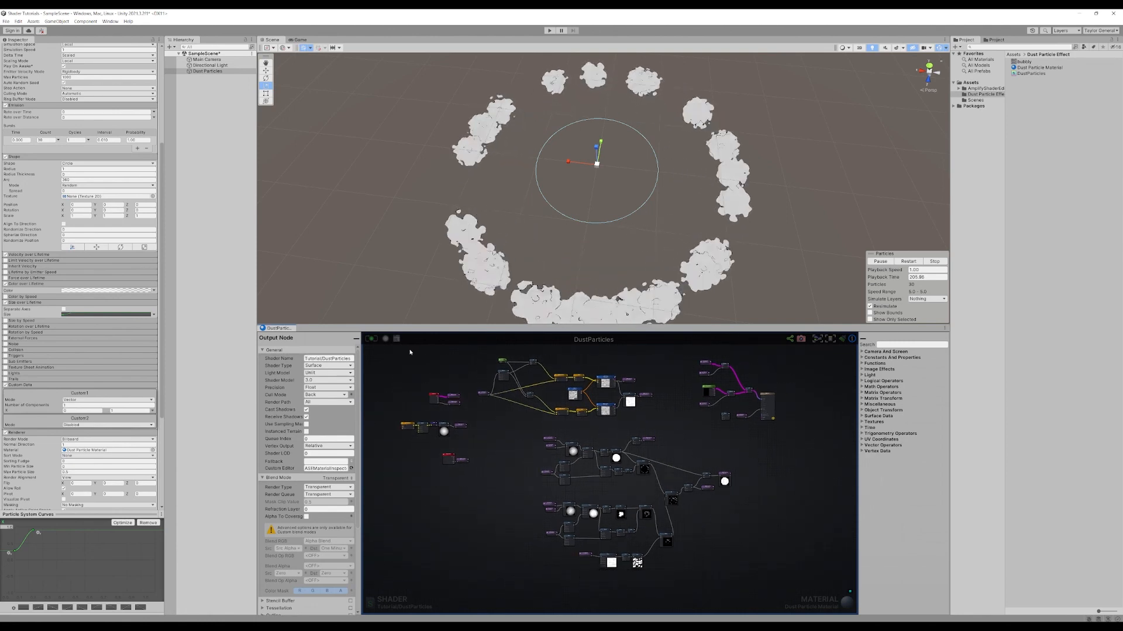